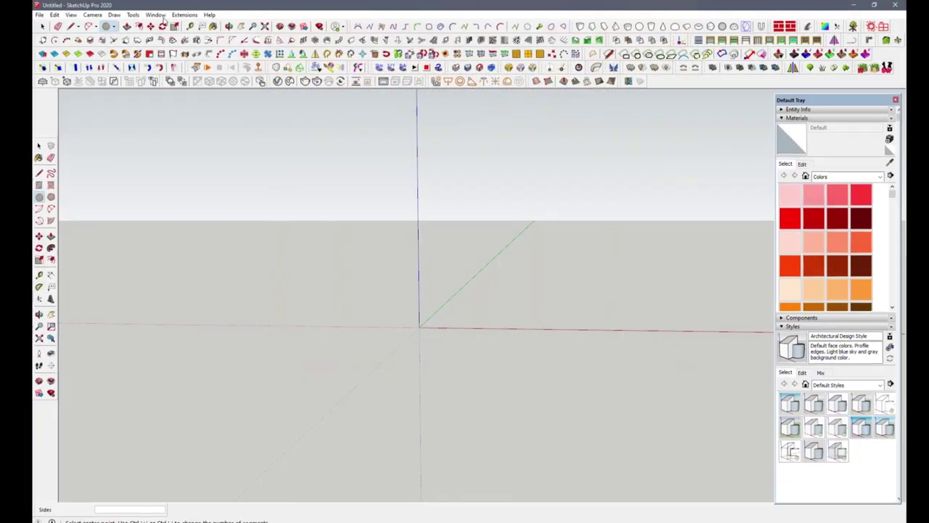
Draw a rectangle starting at the origin as a base for the reference picture
click(121, 51)
click(413, 324)
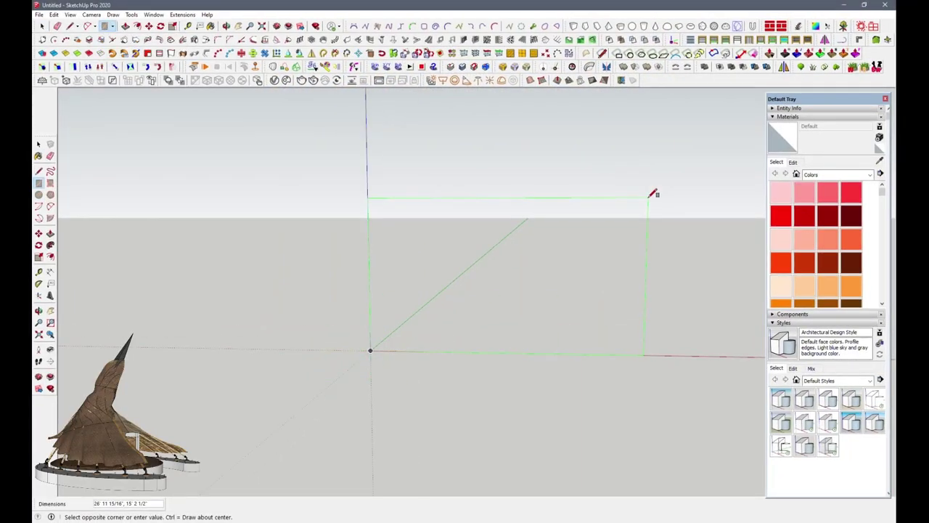
scroll(645, 205, up, 2)
scroll(580, 232, up, 2)
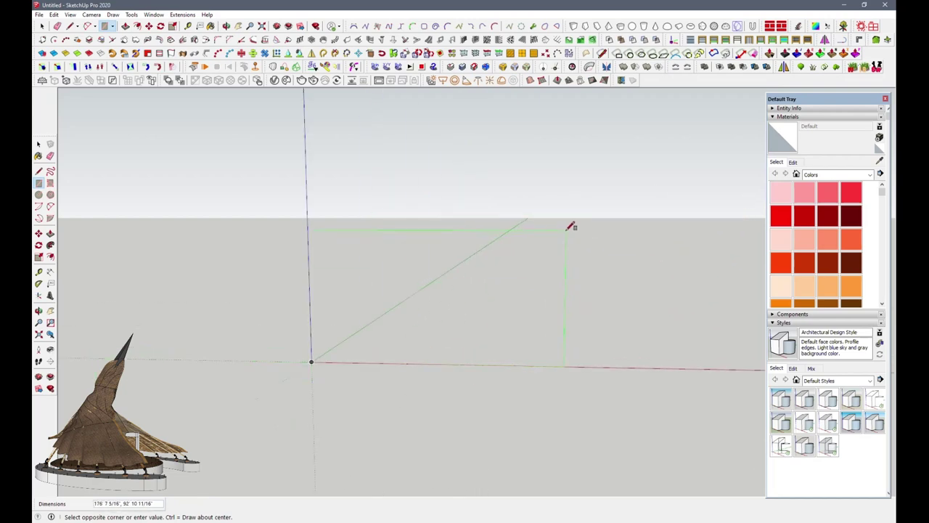
click(567, 229)
Import the kingfisher image via File > Import and size it over the rectangle
click(38, 14)
click(72, 162)
click(472, 240)
click(670, 432)
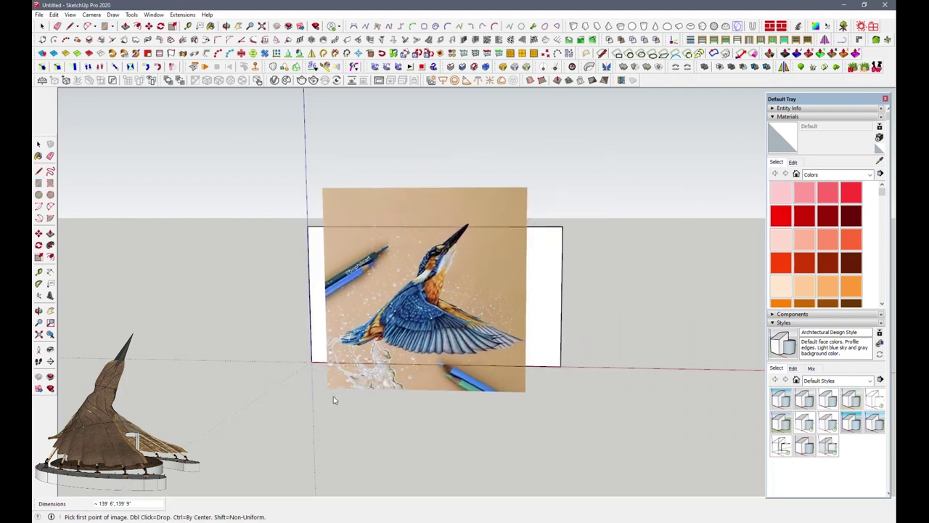
click(334, 402)
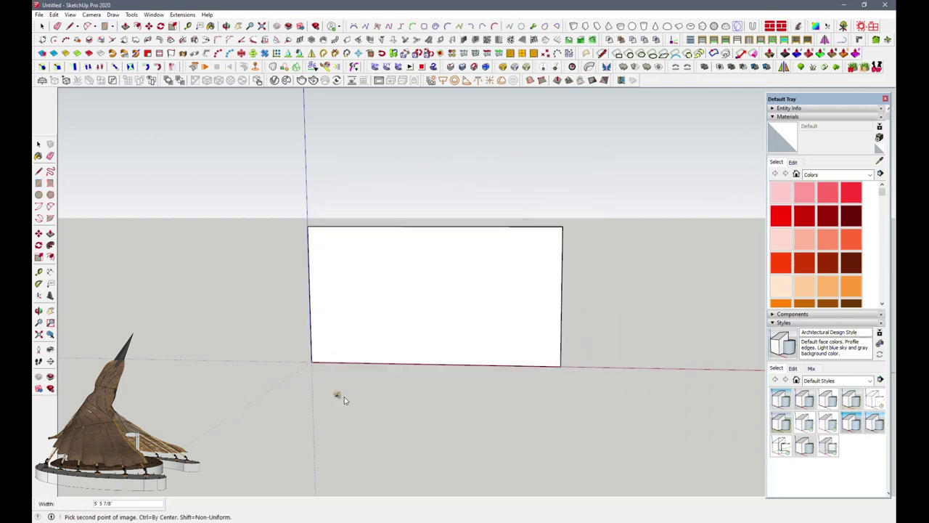
click(537, 275)
right_click(516, 312)
click(566, 116)
Select the kingfisher image and orbit to face it straight on
drag(550, 185, 317, 222)
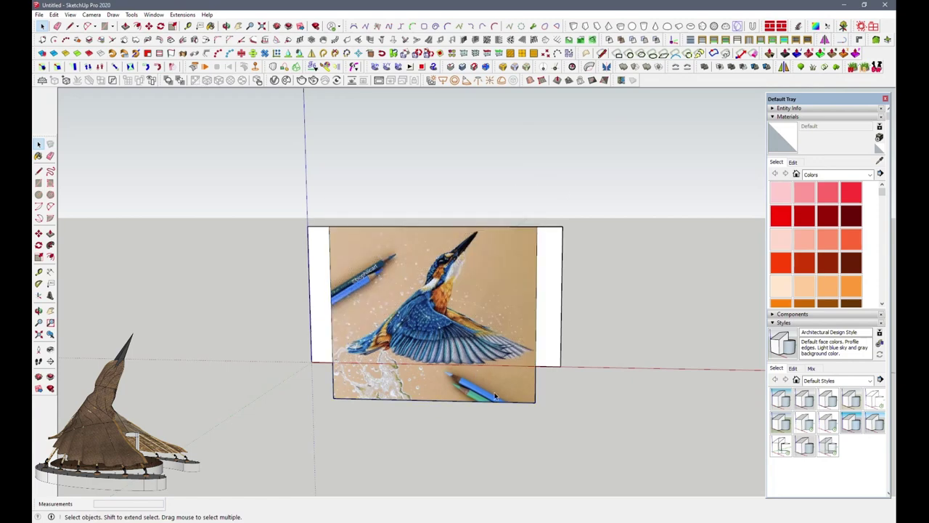
scroll(501, 290, up, 3)
mouse_move(538, 296)
middle_down()
mouse_move(450, 361)
mouse_move(377, 246)
middle_up()
key(space)
scroll(360, 230, up, 3)
scroll(360, 230, down, 5)
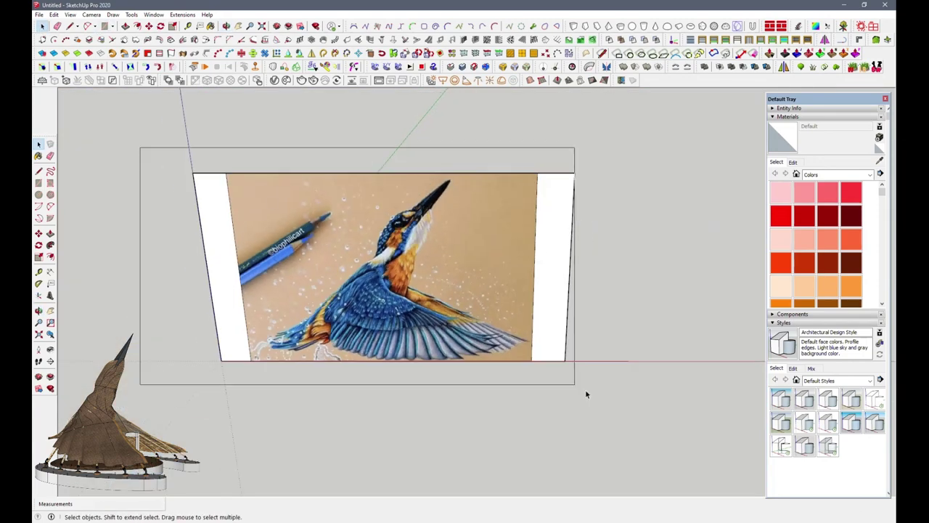
Move a Ctrl-copy of the kingfisher image to the right of the original
key(m)
click(463, 276)
key(ctrl)
click(734, 276)
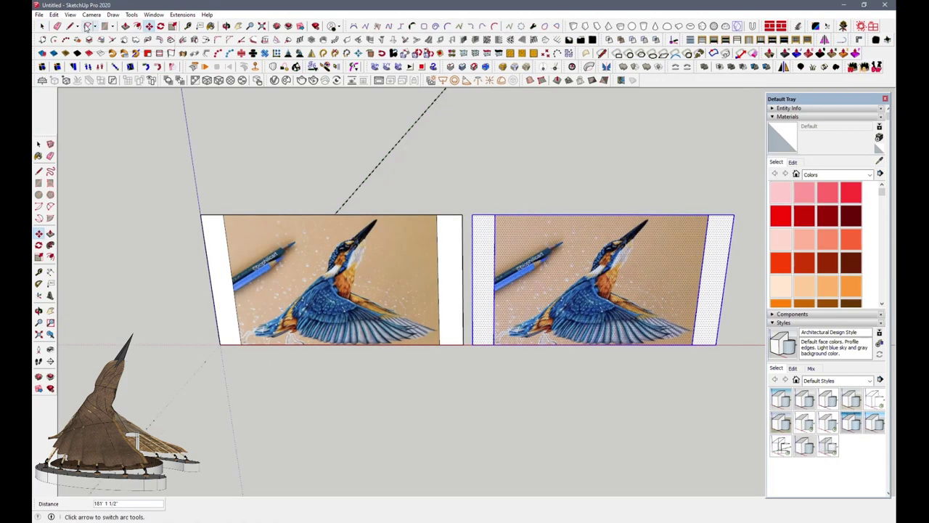
click(88, 26)
scroll(614, 234, up, 3)
scroll(613, 234, up, 1)
scroll(594, 250, up, 2)
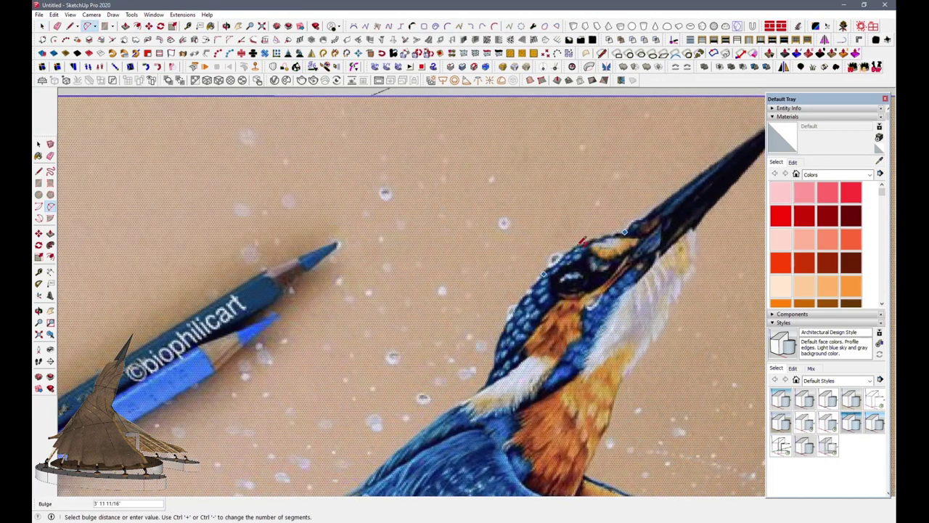
Trace arcs along the top of the beak, the back of the head and the neck
scroll(594, 251, up, 2)
click(488, 299)
click(487, 299)
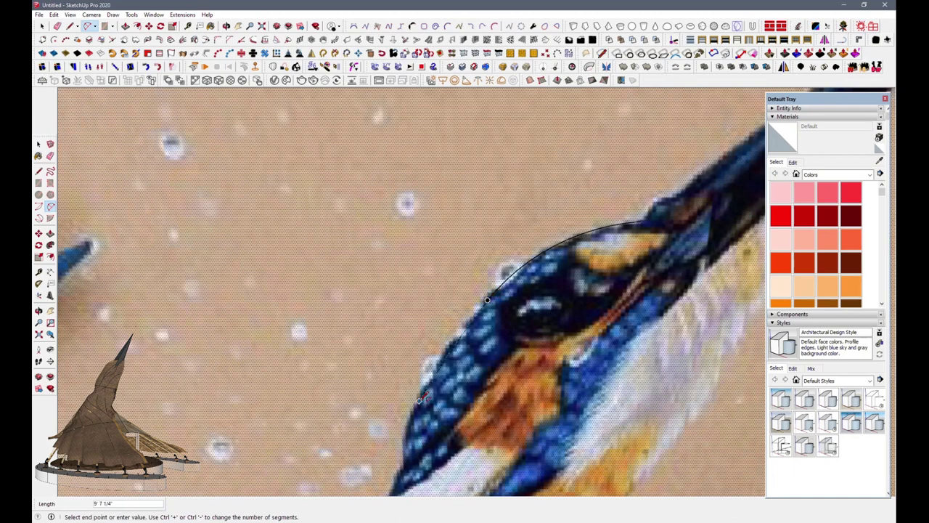
click(424, 396)
scroll(429, 421, up, 1)
scroll(428, 421, up, 2)
scroll(428, 421, up, 1)
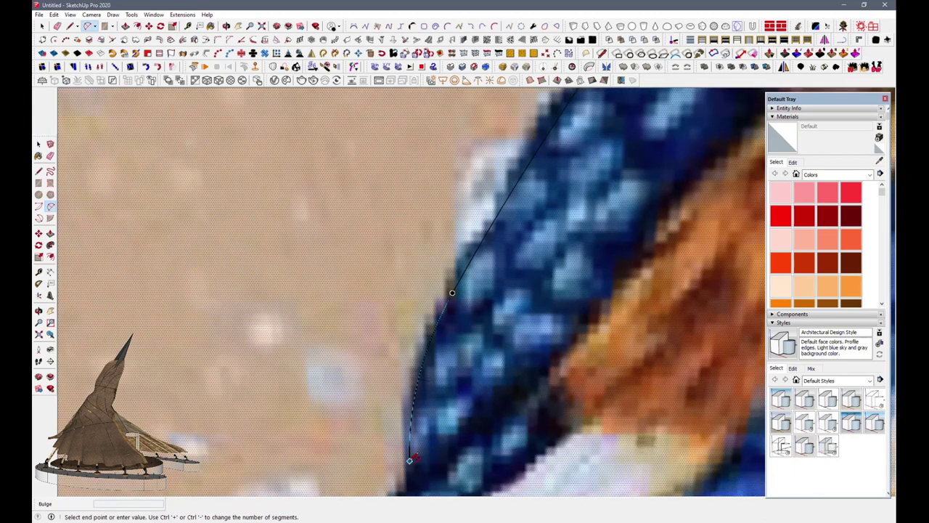
scroll(428, 421, up, 1)
scroll(387, 151, down, 2)
click(398, 314)
scroll(398, 314, up, 2)
click(343, 398)
scroll(385, 345, down, 1)
click(389, 328)
scroll(363, 320, down, 1)
scroll(363, 290, down, 1)
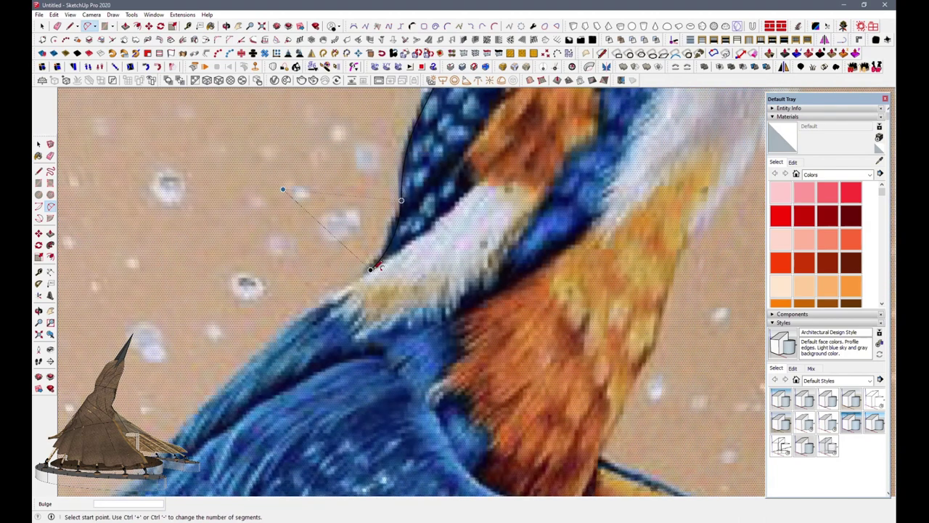
Continue the outline with an arc down the back following the wing edge
click(376, 266)
scroll(363, 276, down, 1)
scroll(290, 331, up, 1)
scroll(283, 331, up, 1)
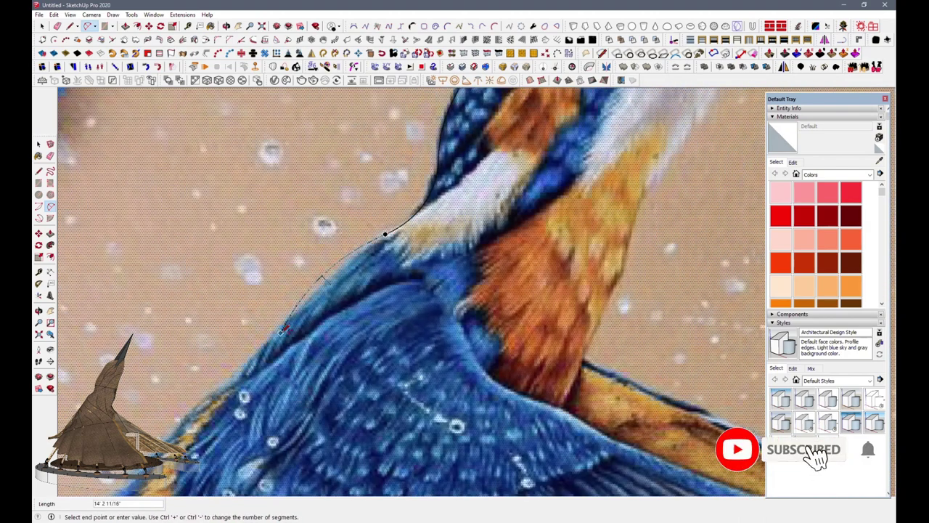
scroll(357, 254, down, 1)
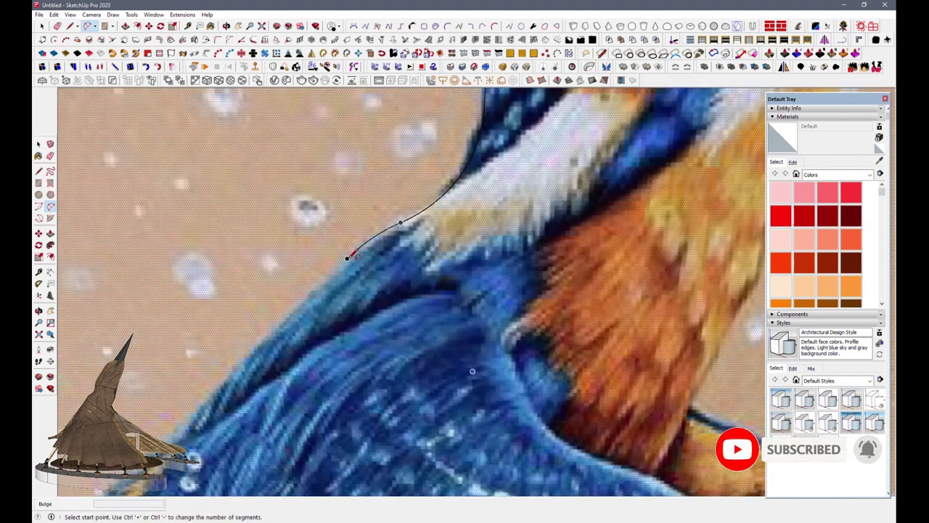
scroll(353, 249, down, 1)
scroll(255, 354, up, 2)
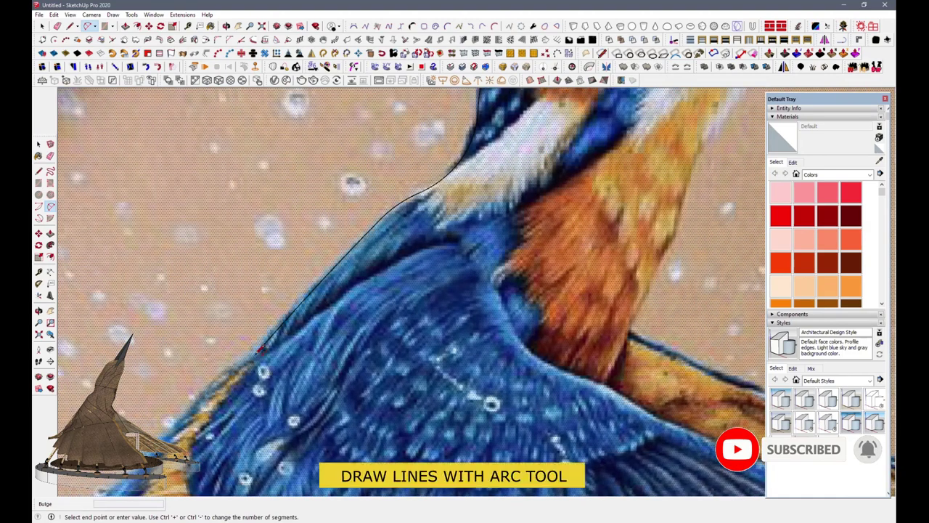
scroll(266, 333, down, 2)
scroll(267, 328, up, 2)
scroll(269, 322, up, 2)
click(265, 326)
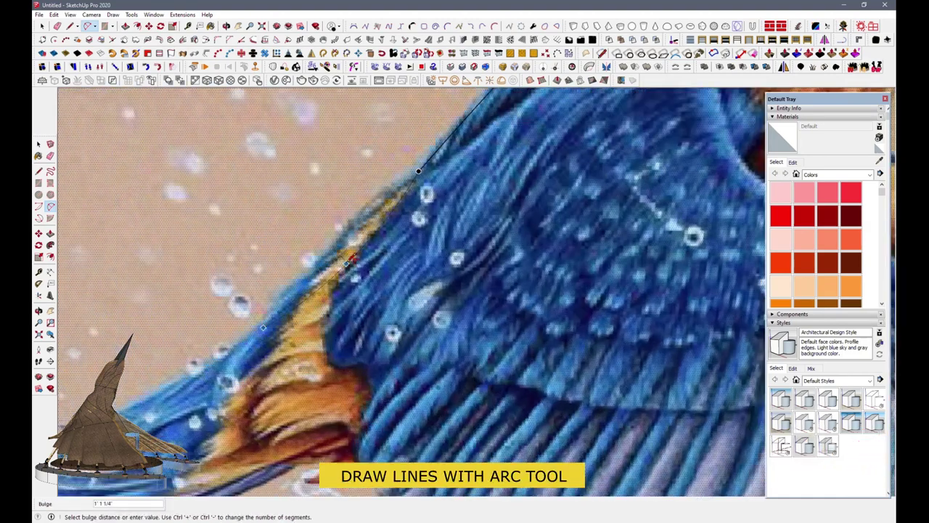
scroll(362, 214, up, 1)
scroll(405, 185, down, 2)
click(285, 319)
scroll(360, 244, up, 2)
scroll(273, 328, down, 2)
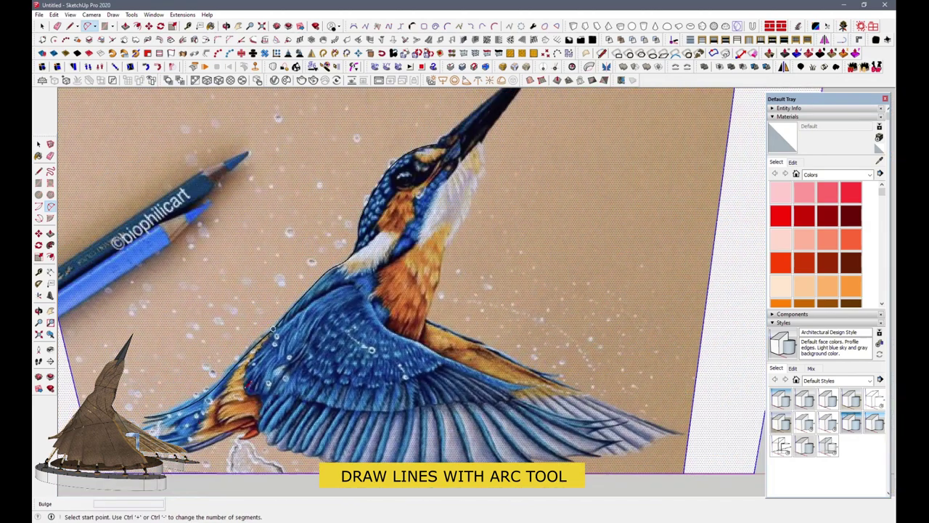
scroll(480, 128, up, 2)
Trace arcs from the beak base down the throat and the front of the neck
click(397, 158)
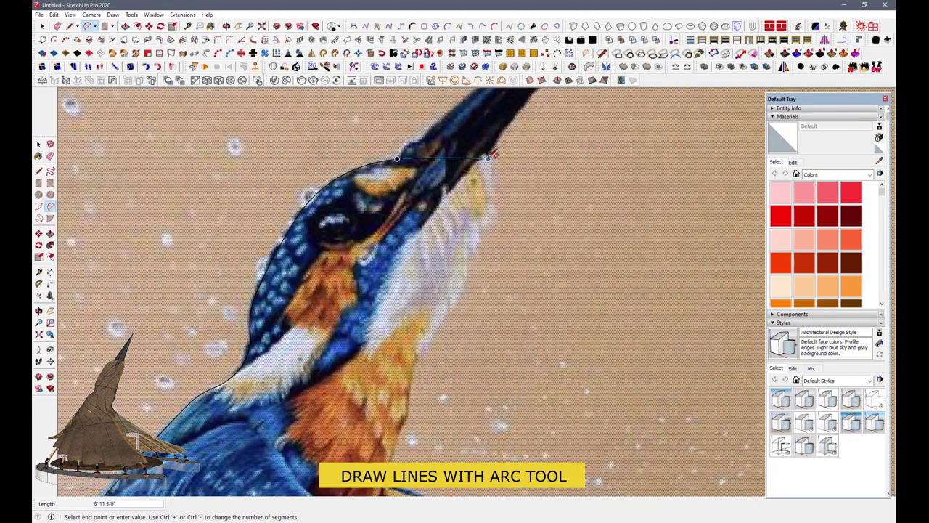
scroll(480, 158, up, 1)
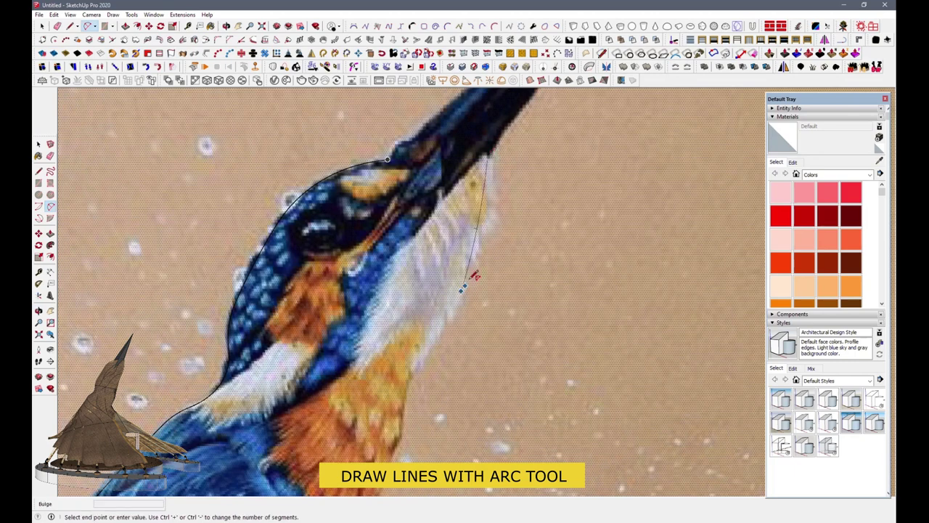
click(514, 218)
click(462, 288)
scroll(463, 288, down, 1)
scroll(472, 261, up, 1)
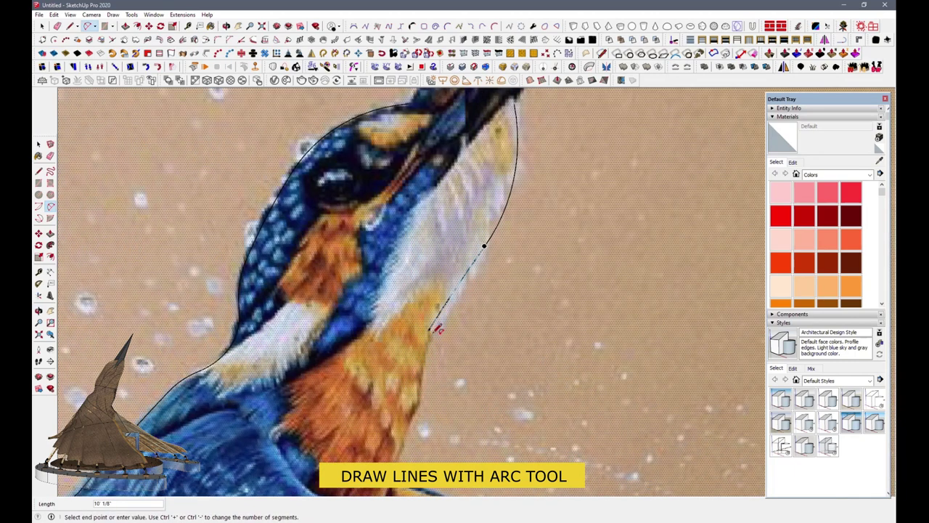
scroll(438, 328, up, 2)
scroll(440, 323, down, 2)
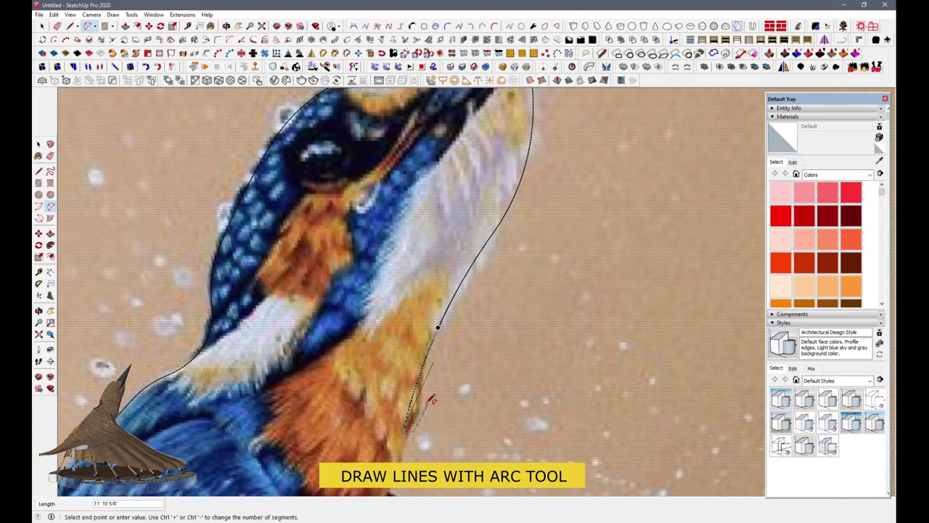
scroll(430, 393, up, 2)
click(424, 395)
scroll(427, 392, down, 1)
scroll(441, 307, up, 1)
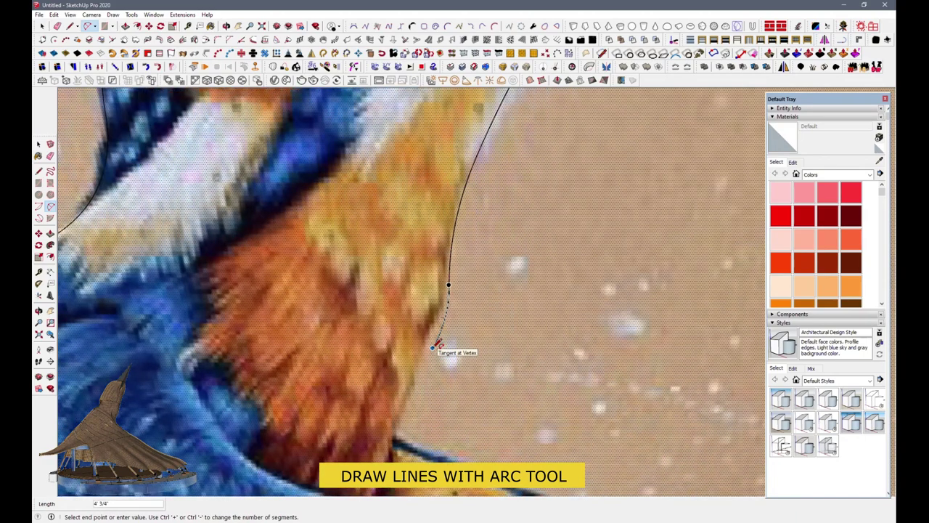
scroll(442, 349, up, 2)
scroll(402, 419, up, 1)
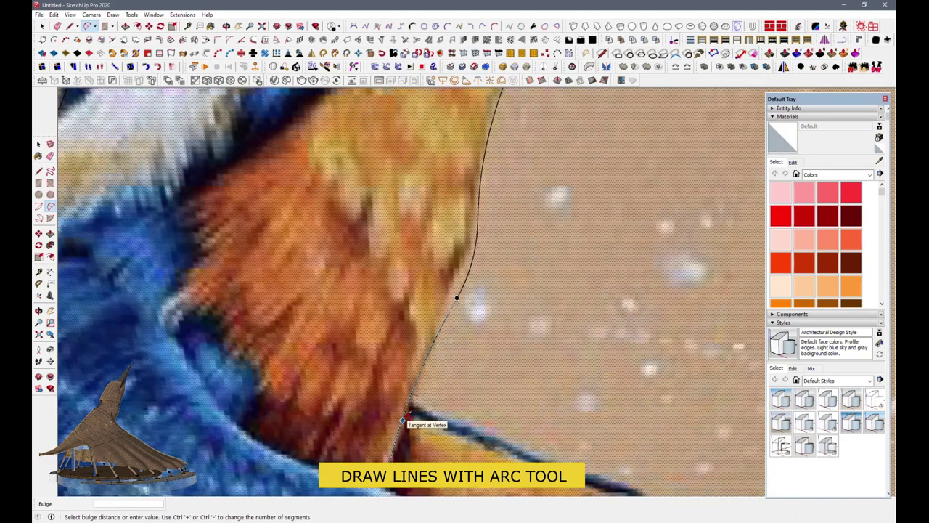
scroll(407, 407, down, 3)
scroll(415, 307, down, 3)
mouse_move(415, 313)
middle_down()
mouse_move(411, 383)
mouse_move(430, 368)
middle_up()
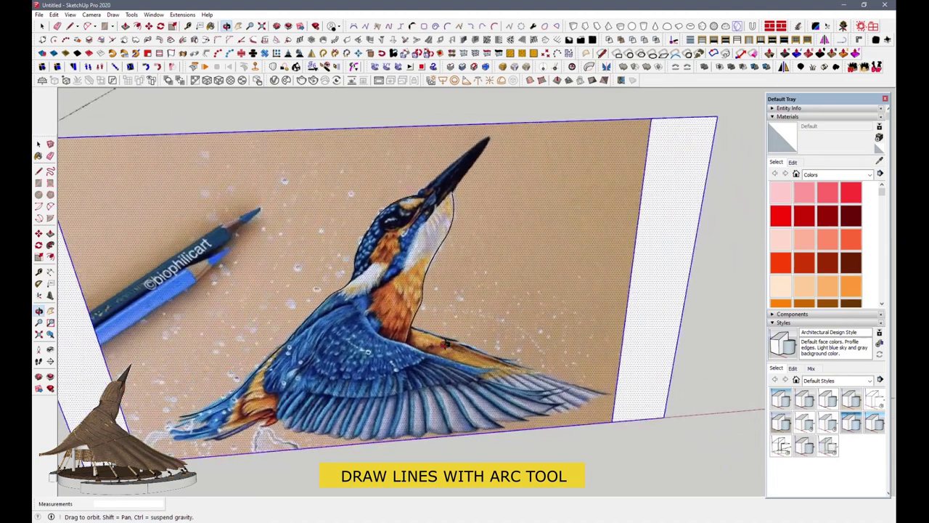
Draw a cross-section arc across the head, viewed along the picture plane
mouse_move(464, 230)
middle_down()
mouse_move(466, 279)
mouse_move(472, 264)
mouse_move(481, 274)
middle_up()
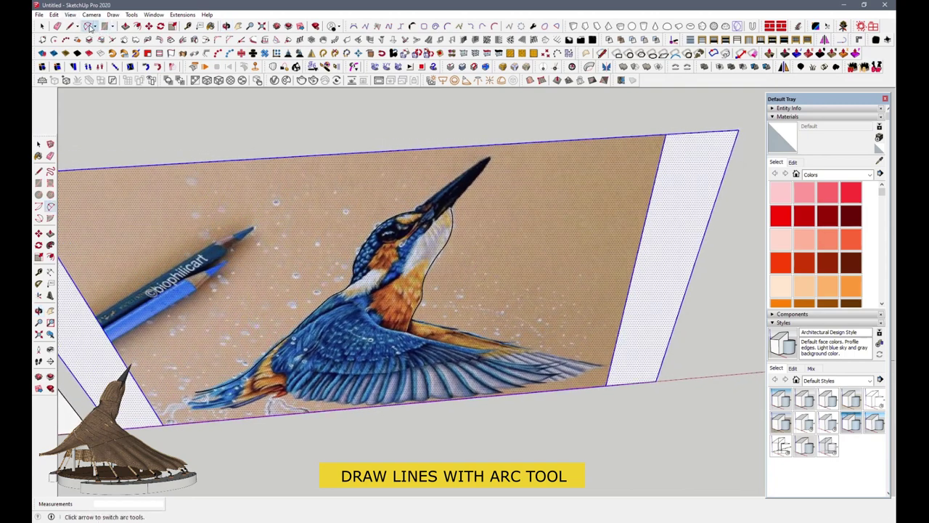
click(88, 26)
scroll(391, 280, up, 5)
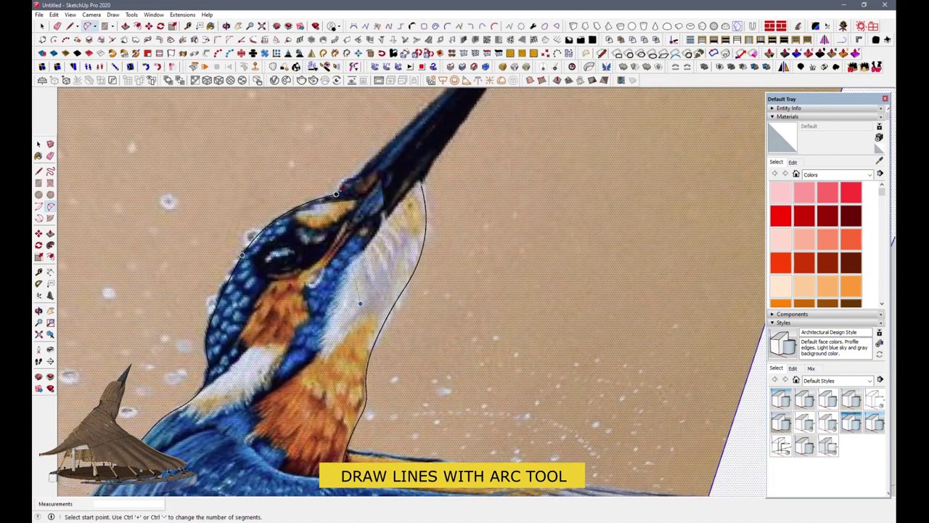
middle_drag(418, 255, 434, 349)
click(421, 315)
click(374, 356)
scroll(384, 338, up, 3)
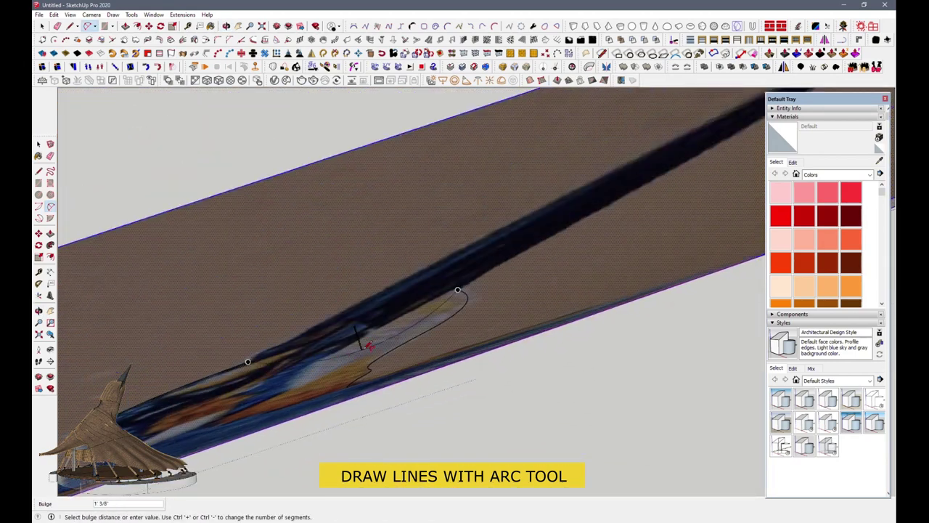
mouse_move(333, 343)
middle_down()
mouse_move(375, 386)
mouse_move(373, 261)
middle_up()
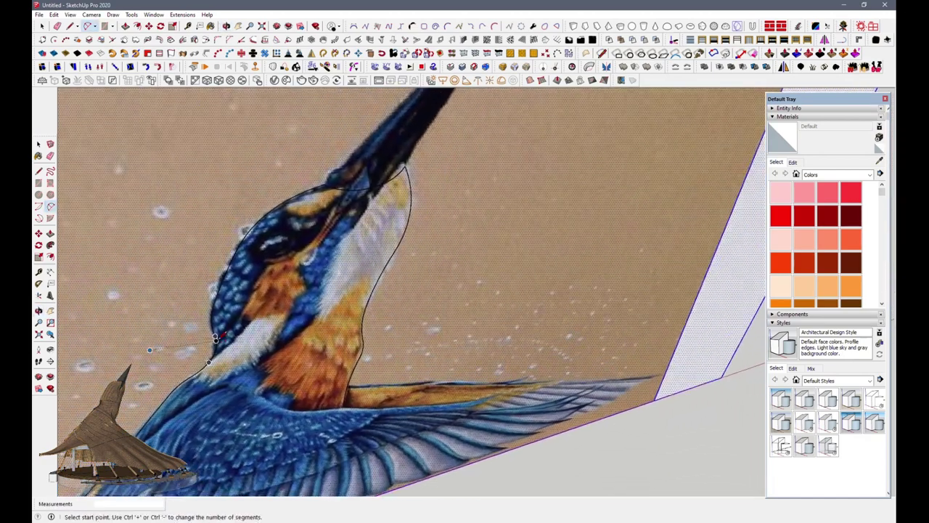
Add a second cross-section arc pulled out of the picture into a half circle
click(216, 332)
click(282, 336)
mouse_move(482, 305)
middle_down()
mouse_move(546, 376)
mouse_move(491, 435)
mouse_move(497, 415)
middle_up()
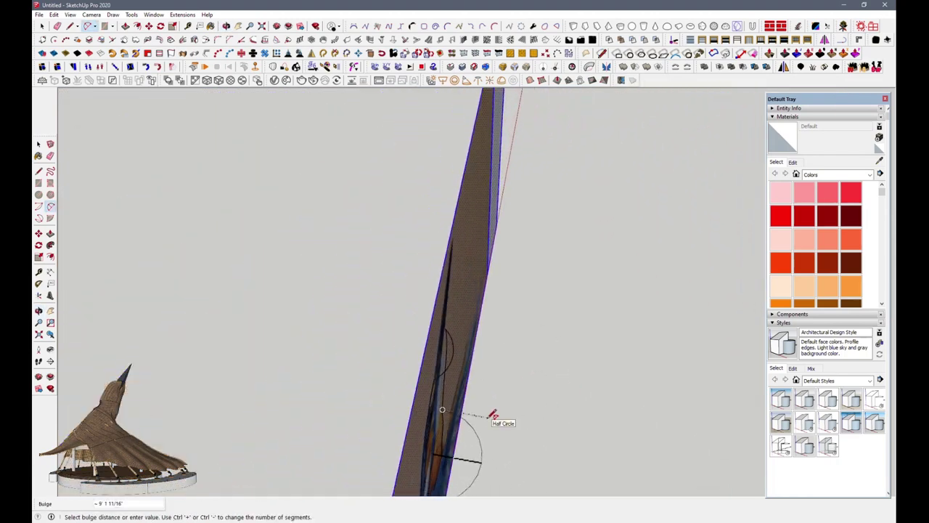
click(491, 414)
mouse_move(491, 414)
middle_down()
mouse_move(407, 342)
mouse_move(357, 265)
mouse_move(369, 305)
middle_up()
scroll(371, 296, up, 2)
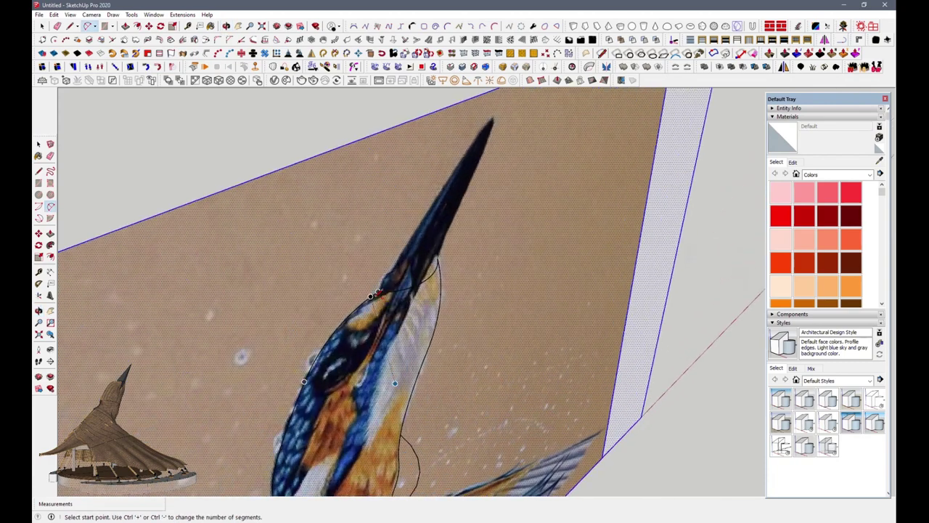
scroll(363, 299, up, 3)
Draw a half-circle arc across the neck bulging out from the picture
click(378, 291)
middle_drag(377, 290, 612, 425)
click(449, 370)
click(534, 343)
mouse_move(535, 343)
middle_down()
mouse_move(535, 375)
mouse_move(450, 305)
mouse_move(361, 191)
mouse_move(349, 239)
middle_up()
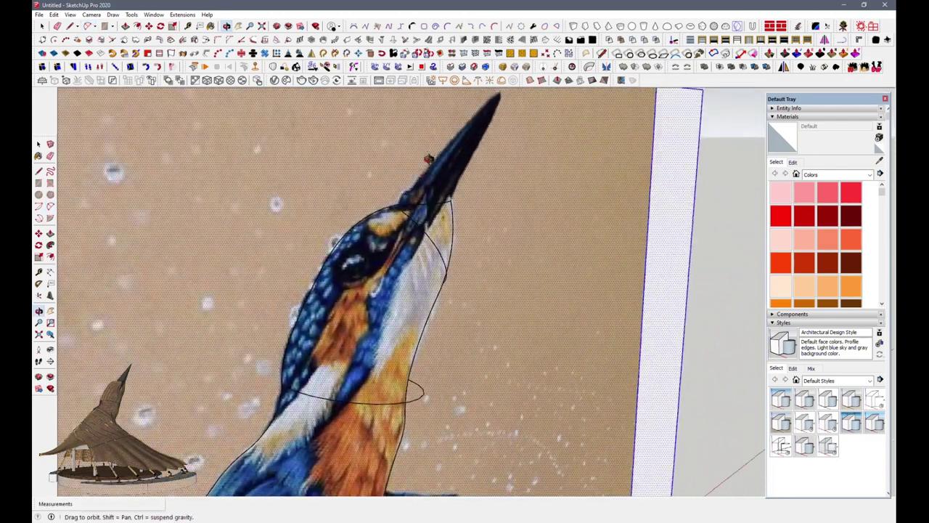
scroll(339, 402, down, 3)
scroll(339, 403, up, 3)
scroll(339, 402, down, 2)
middle_drag(339, 403, 473, 306)
key(space)
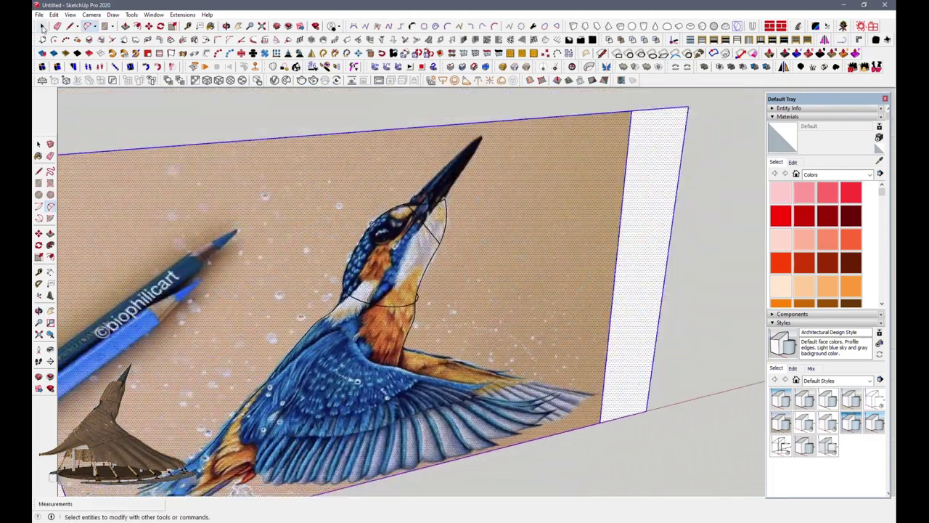
drag(323, 171, 474, 326)
scroll(418, 299, up, 5)
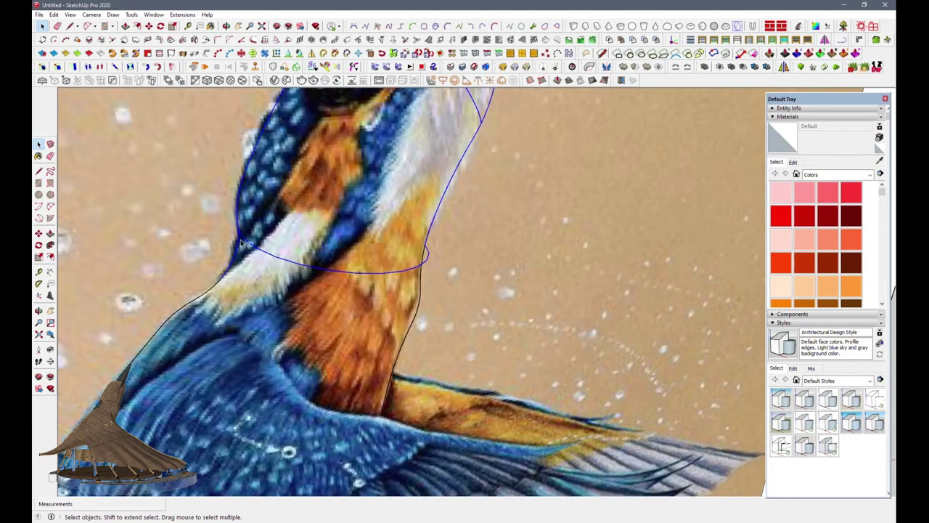
scroll(321, 313, down, 2)
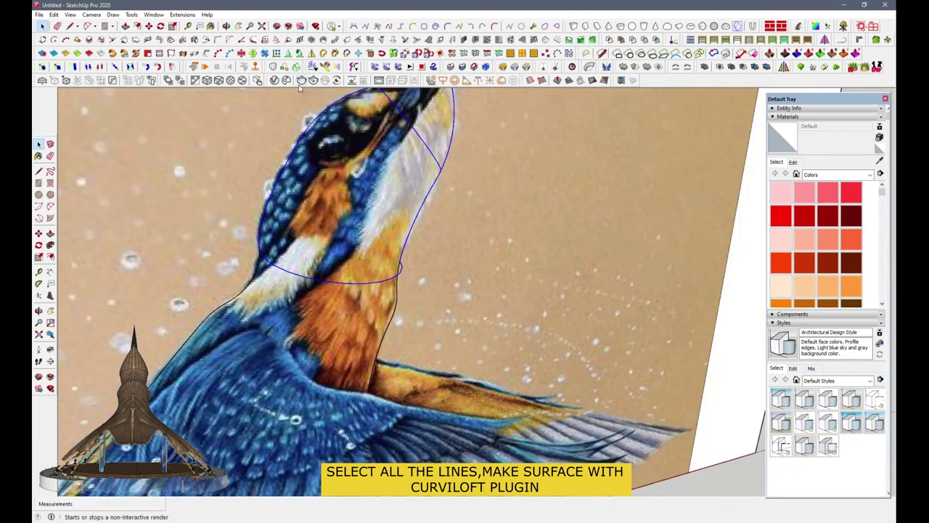
click(296, 66)
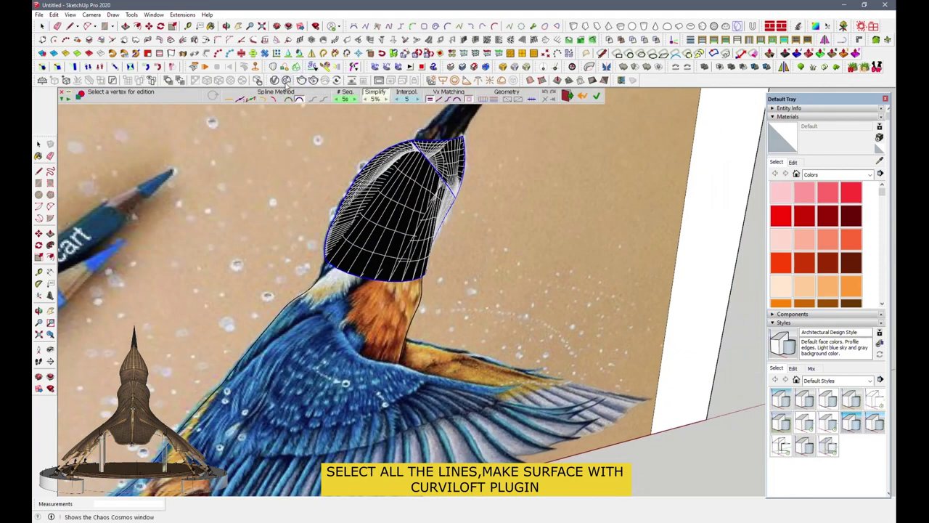
click(298, 76)
mouse_move(345, 128)
middle_down()
mouse_move(543, 224)
mouse_move(362, 230)
middle_up()
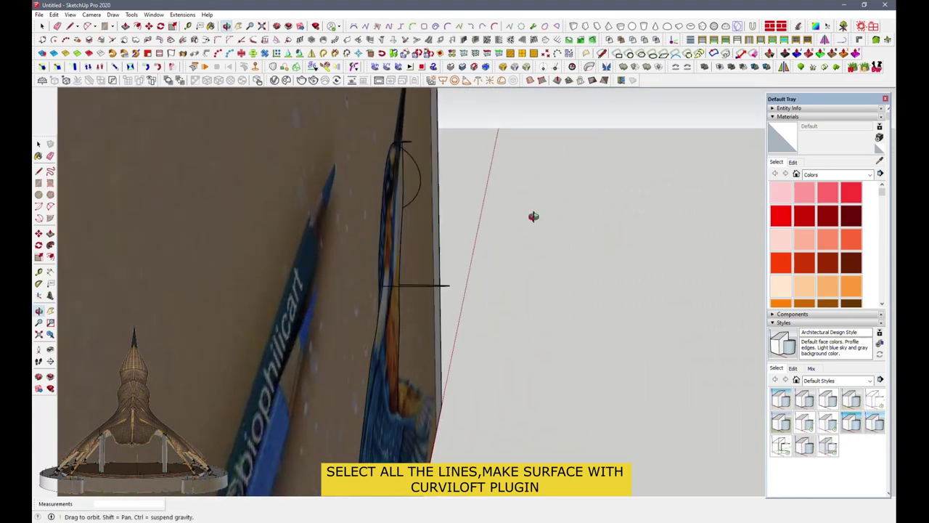
scroll(362, 230, up, 2)
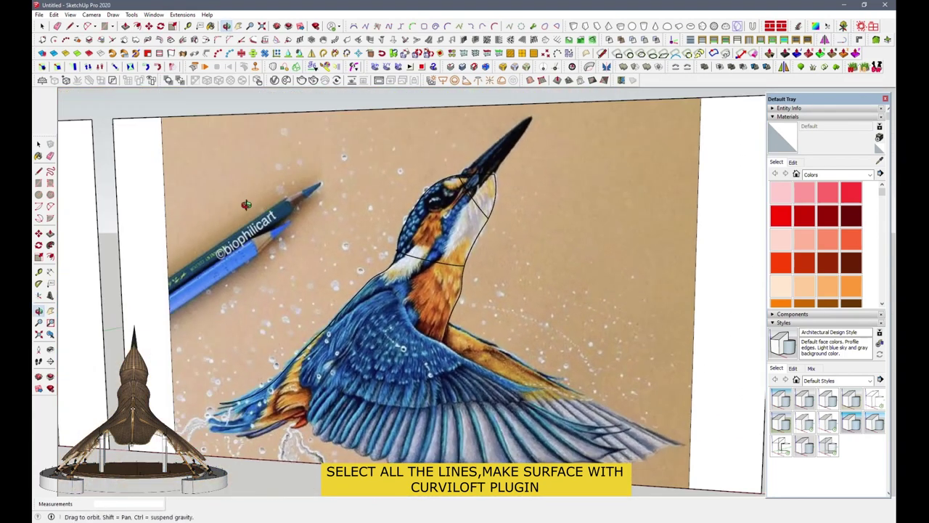
scroll(447, 210, up, 2)
scroll(448, 210, up, 1)
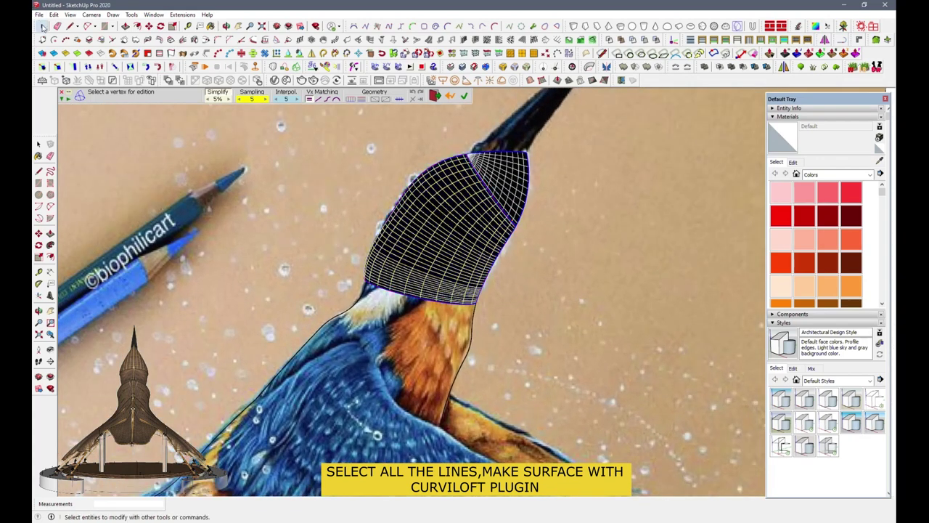
click(42, 27)
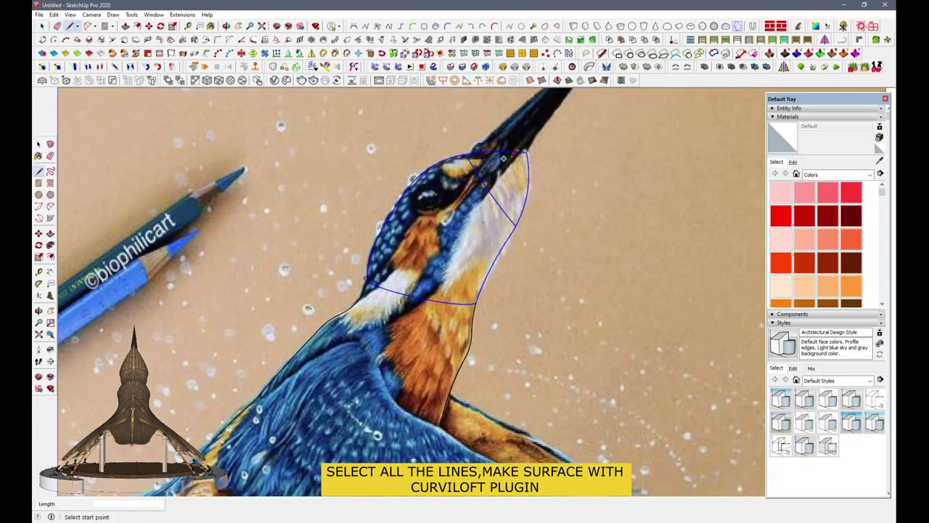
scroll(503, 158, up, 2)
mouse_move(503, 158)
middle_down()
mouse_move(424, 215)
mouse_move(323, 406)
middle_up()
scroll(422, 217, down, 3)
click(74, 27)
scroll(472, 331, down, 2)
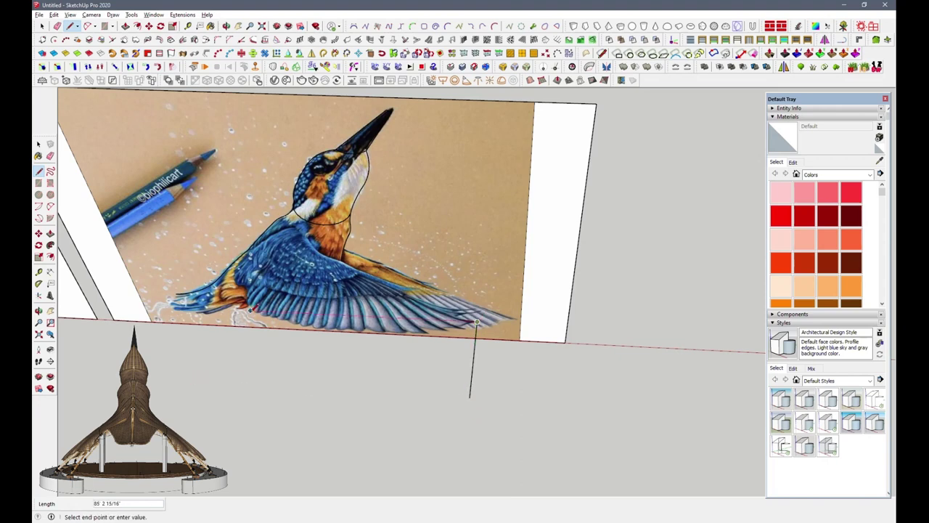
Close the outline into a rectangular ground face beneath the kingfisher image
click(229, 376)
click(252, 311)
mouse_move(252, 311)
middle_down()
mouse_move(436, 313)
mouse_move(341, 245)
middle_up()
click(338, 255)
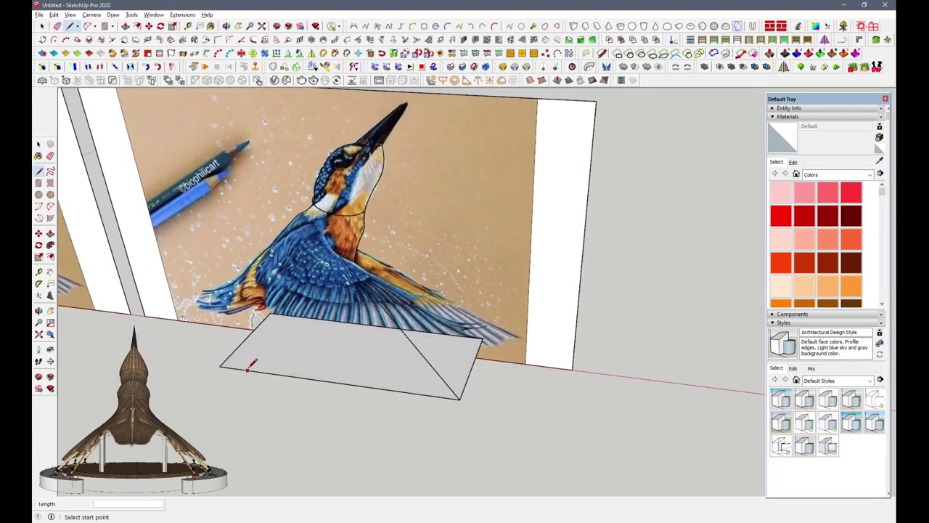
mouse_move(270, 290)
middle_down()
mouse_move(348, 248)
mouse_move(342, 261)
middle_up()
Draw a 2-Point Arc from the wing outline to the rectangle's corner
key(a)
click(334, 268)
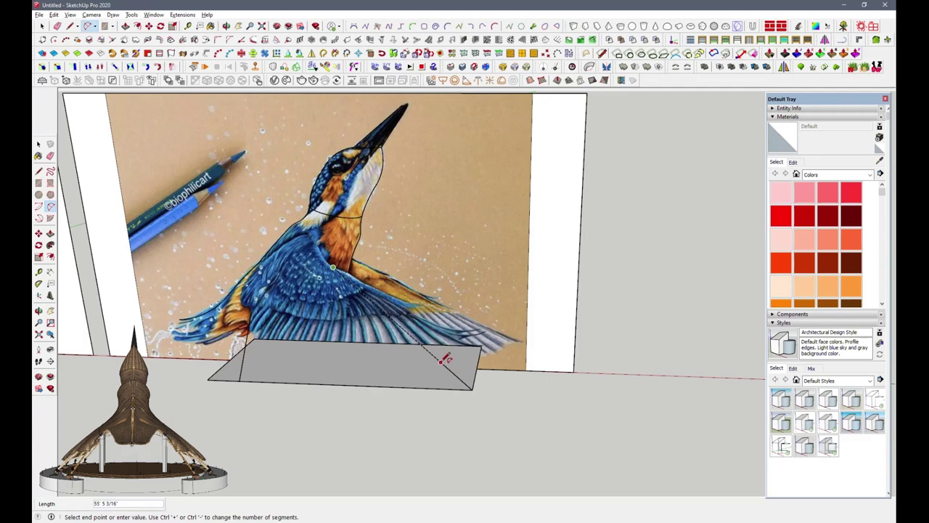
click(473, 389)
scroll(429, 352, up, 2)
scroll(432, 351, up, 2)
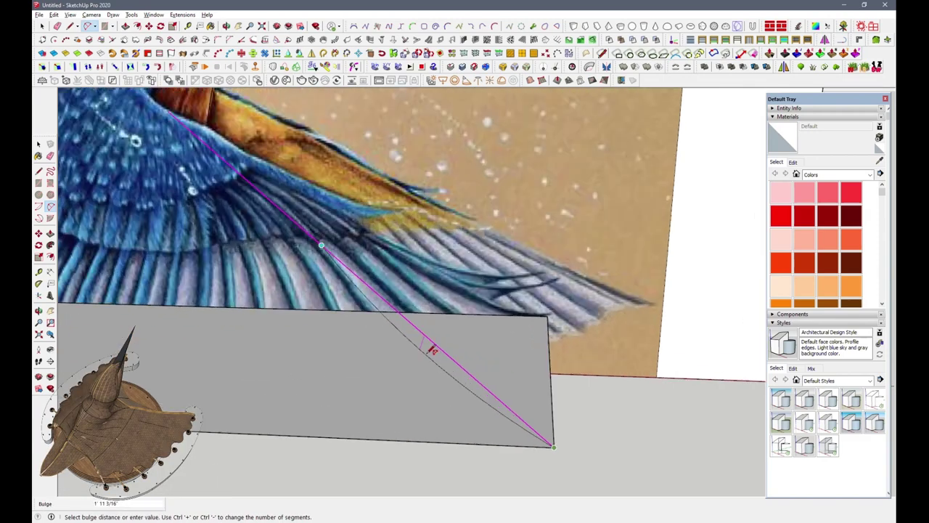
middle_drag(432, 349, 392, 305)
click(428, 341)
Draw a second arc running along the wing edge
click(387, 304)
click(286, 254)
middle_drag(287, 254, 348, 297)
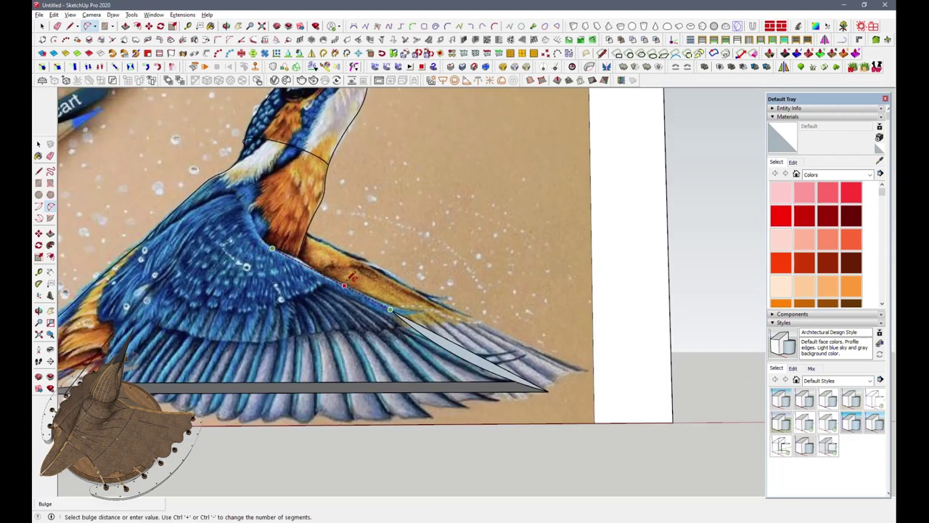
click(341, 266)
Erase the stray face along the wing edge and finish the straight edge at the rectangle corner
key(e)
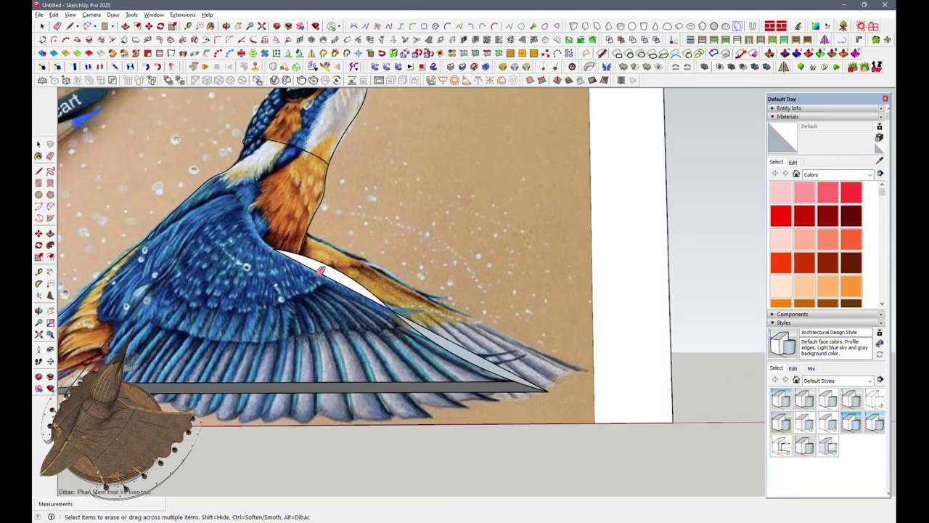
click(442, 333)
middle_drag(442, 333, 327, 233)
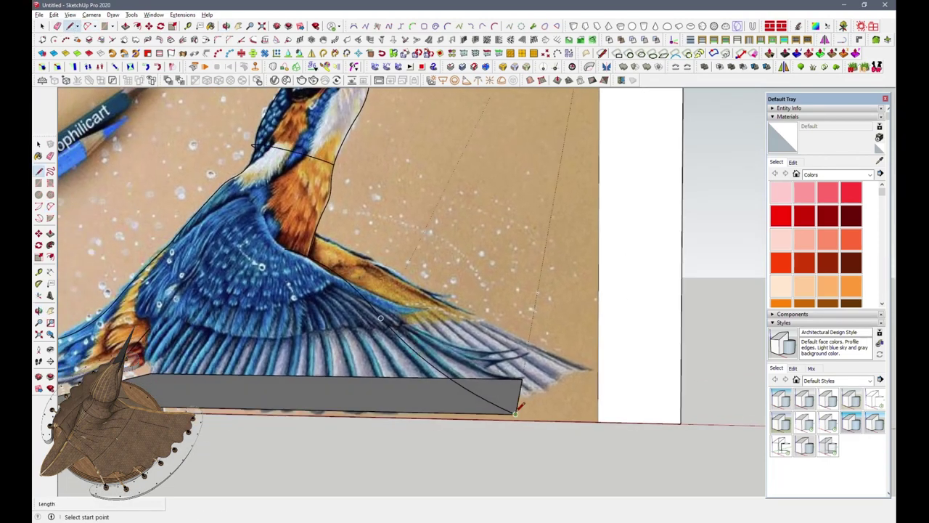
click(549, 427)
mouse_move(550, 427)
middle_down()
mouse_move(523, 435)
mouse_move(357, 413)
mouse_move(409, 460)
mouse_move(261, 330)
middle_up()
Add another arc starting on the wing outline
click(88, 25)
scroll(341, 297, up, 2)
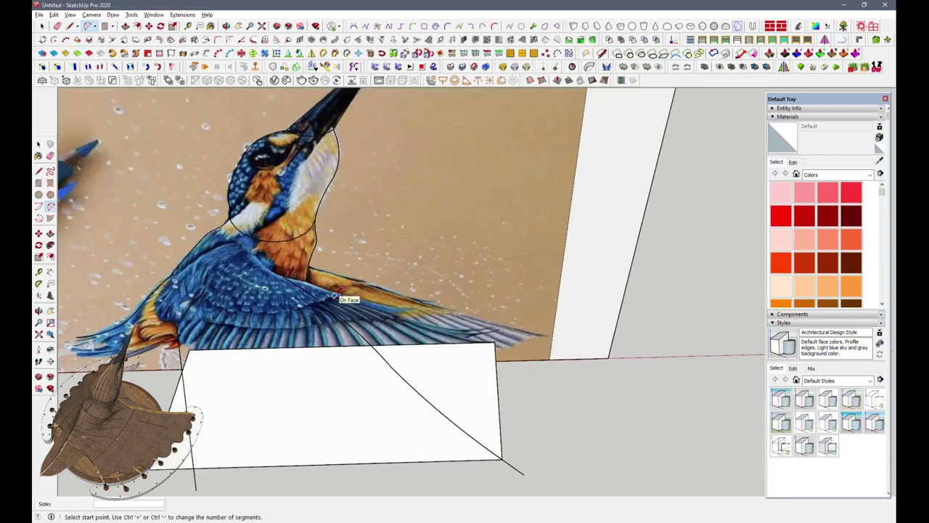
scroll(300, 290, up, 1)
click(305, 294)
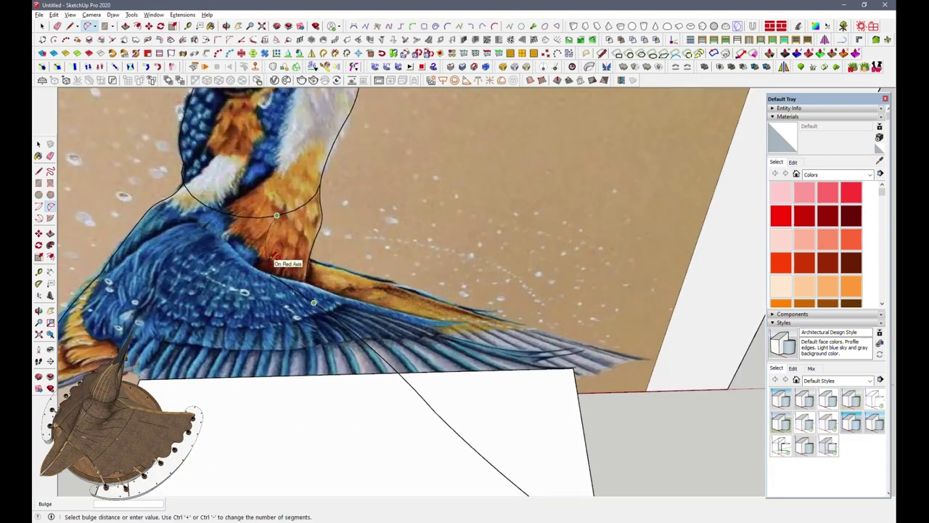
middle_drag(306, 294, 363, 254)
click(369, 247)
click(337, 289)
middle_drag(336, 289, 349, 258)
Start a further guide arc from an existing endpoint at the edge midpoint
click(403, 273)
middle_drag(399, 166, 435, 363)
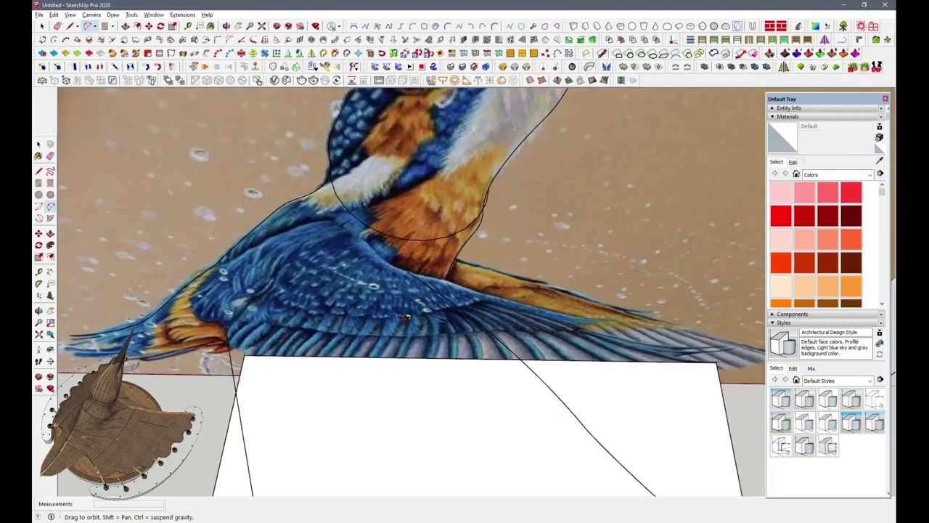
click(437, 294)
mouse_move(499, 317)
middle_down()
mouse_move(469, 327)
mouse_move(503, 275)
middle_up()
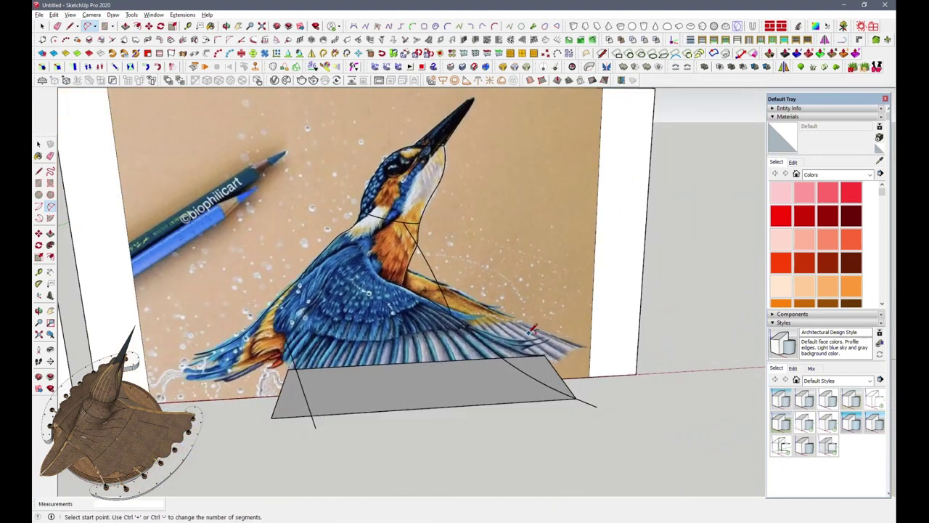
scroll(399, 274, up, 5)
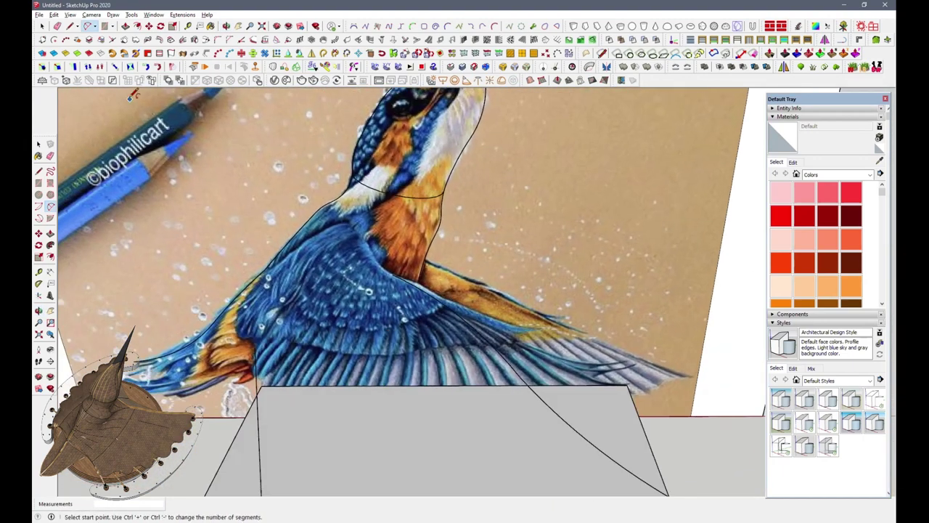
scroll(611, 319, up, 2)
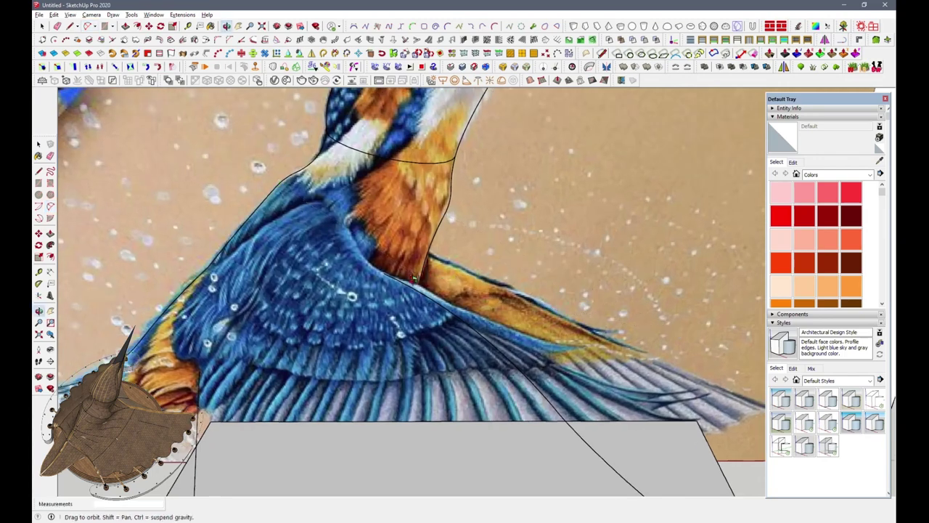
scroll(683, 329, down, 1)
Place the start and end points of another arc between the wing and rectangle
mouse_move(371, 231)
middle_down()
mouse_move(301, 407)
mouse_move(369, 318)
middle_up()
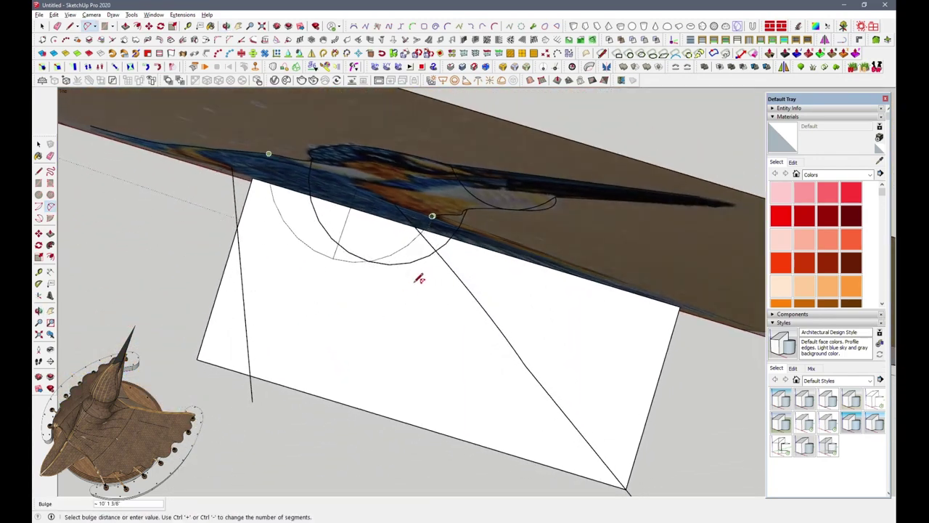
mouse_move(421, 300)
middle_down()
mouse_move(403, 367)
mouse_move(362, 328)
mouse_move(347, 293)
middle_up()
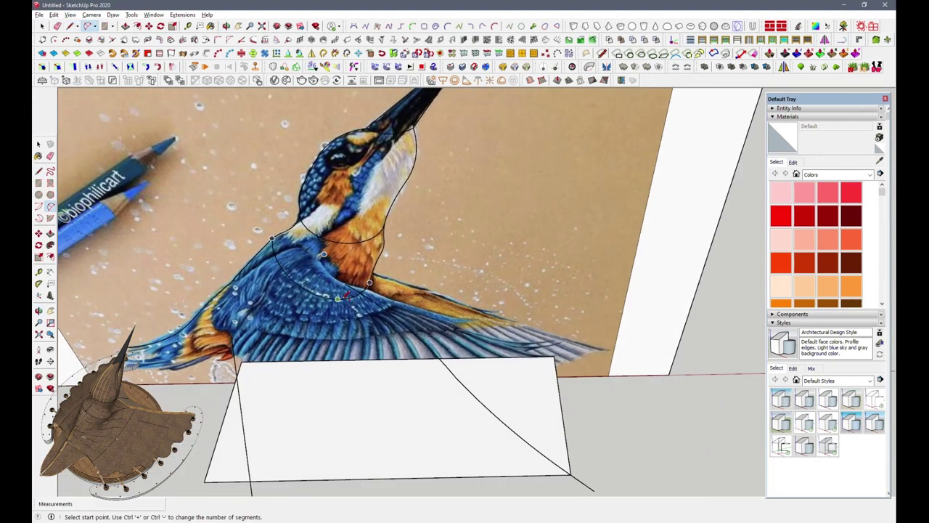
mouse_move(455, 370)
middle_down()
mouse_move(201, 336)
mouse_move(427, 237)
middle_up()
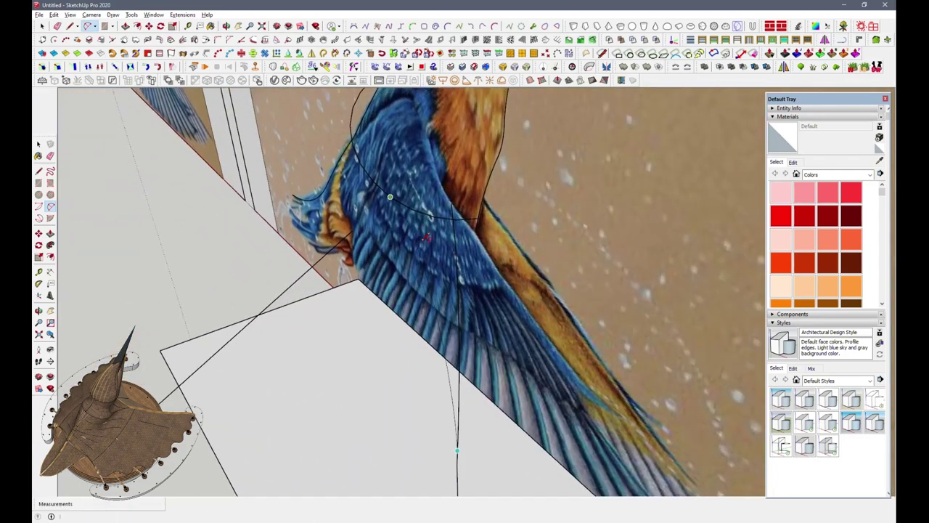
middle_drag(386, 277, 324, 213)
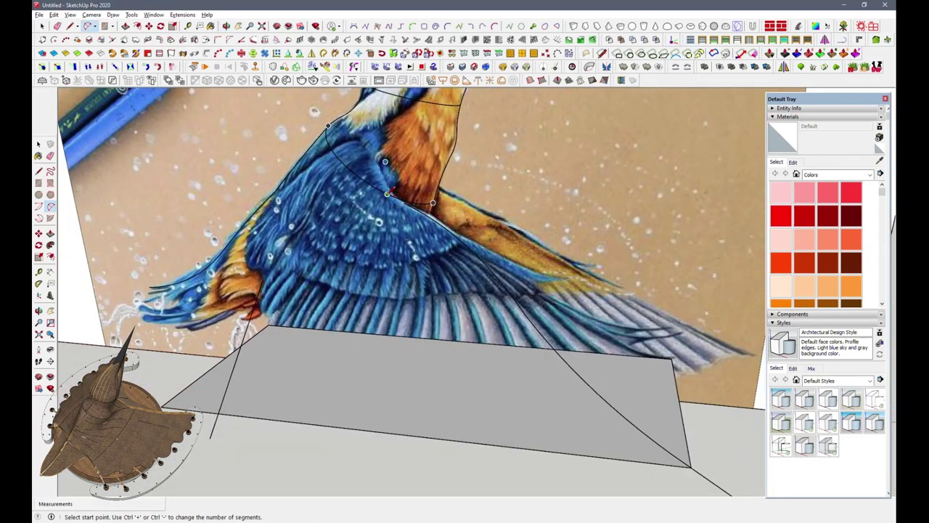
middle_drag(388, 193, 326, 290)
click(290, 255)
click(501, 298)
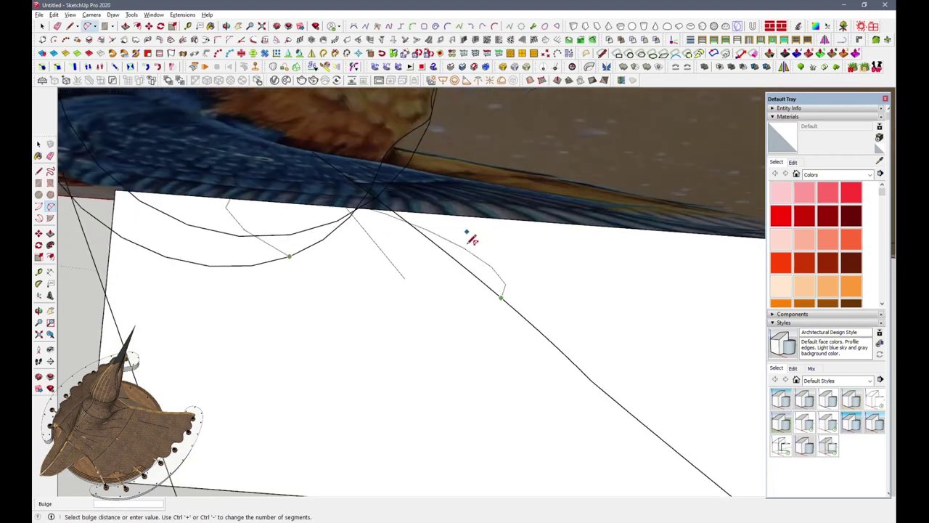
mouse_move(485, 273)
middle_down()
mouse_move(404, 300)
mouse_move(438, 162)
mouse_move(363, 202)
mouse_move(332, 294)
mouse_move(298, 200)
middle_up()
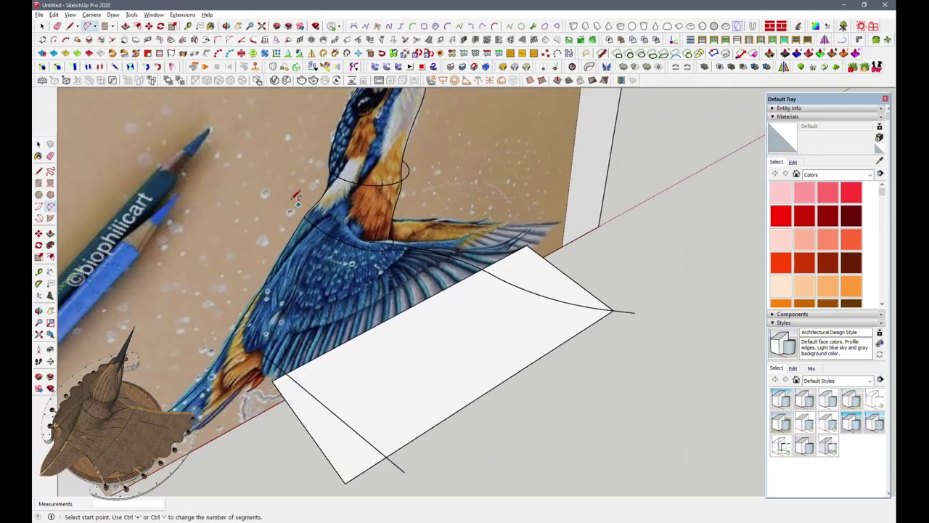
mouse_move(316, 392)
middle_down()
mouse_move(436, 283)
mouse_move(527, 170)
middle_up()
middle_drag(399, 347, 407, 352)
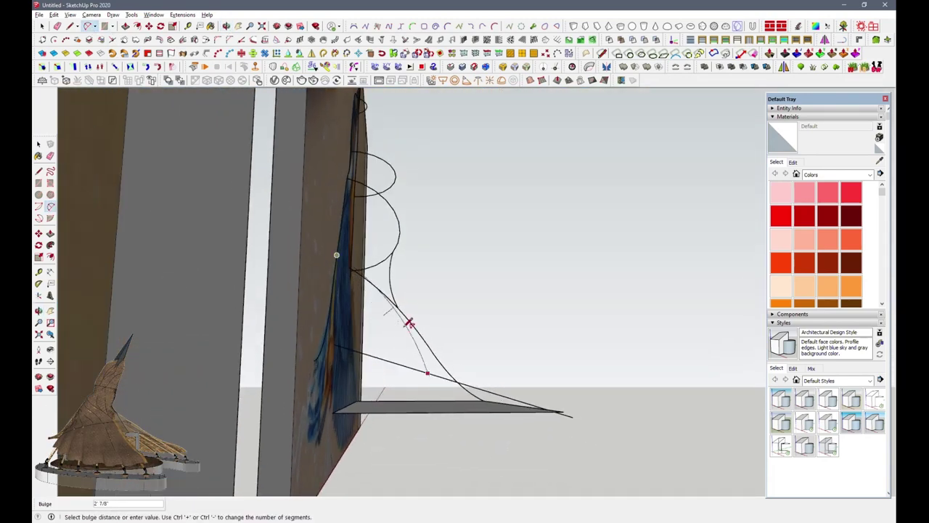
scroll(387, 321, up, 3)
middle_drag(388, 322, 422, 306)
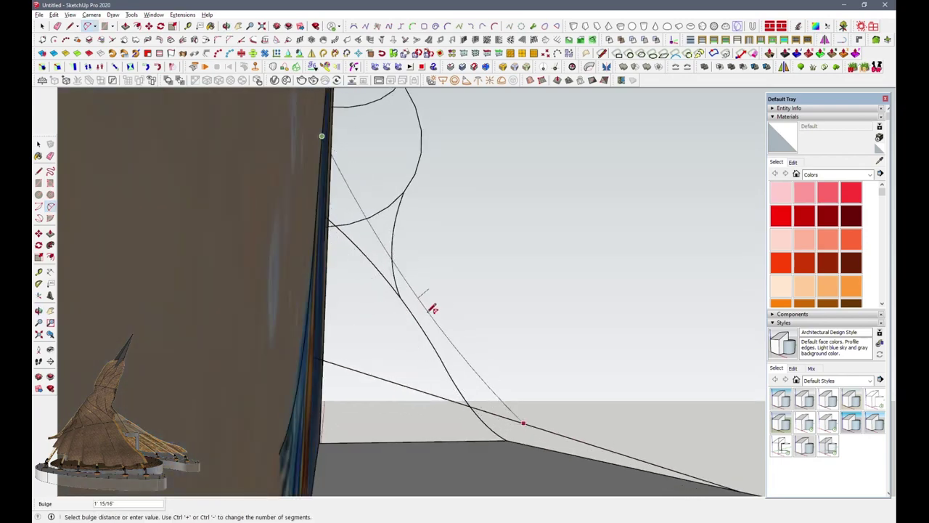
click(499, 411)
mouse_move(500, 411)
middle_down()
mouse_move(275, 345)
mouse_move(298, 414)
mouse_move(245, 448)
middle_up()
click(266, 367)
mouse_move(308, 410)
middle_down()
mouse_move(488, 434)
mouse_move(393, 392)
middle_up()
click(498, 429)
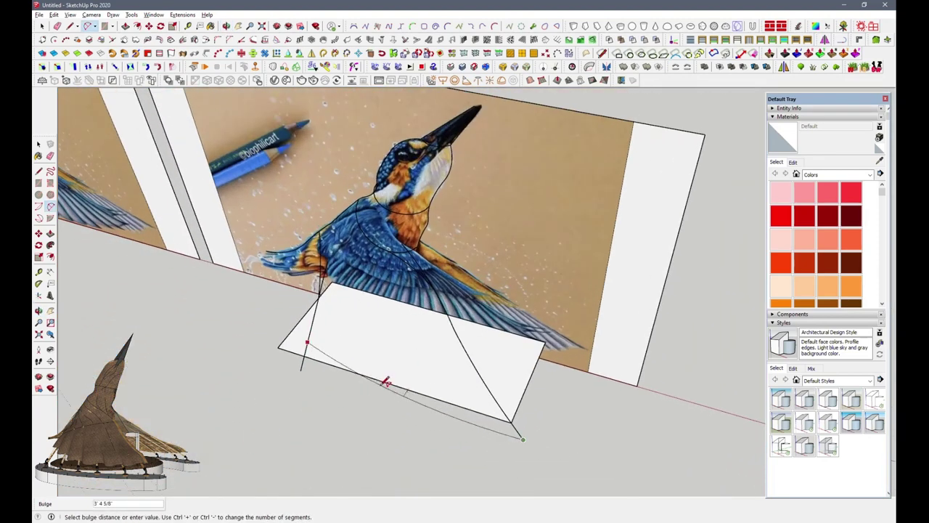
click(275, 353)
middle_drag(275, 354, 273, 338)
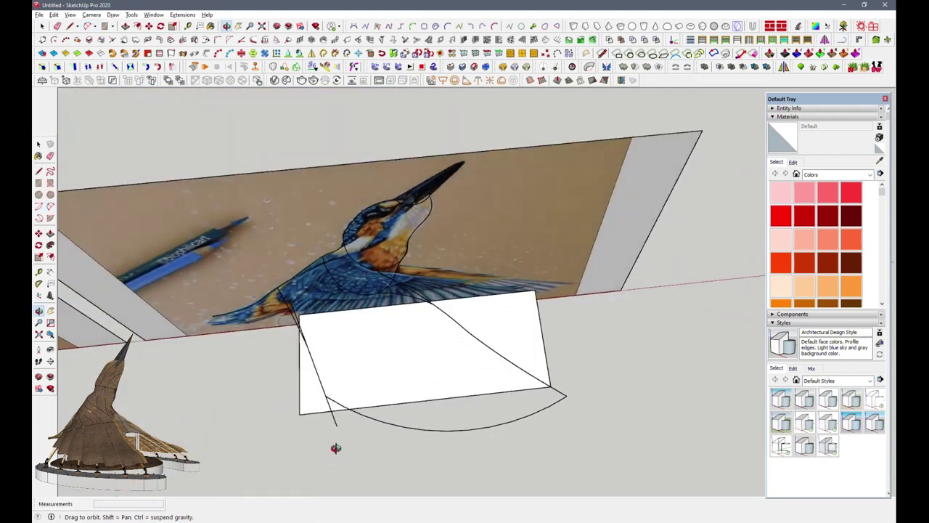
middle_drag(273, 338, 138, 112)
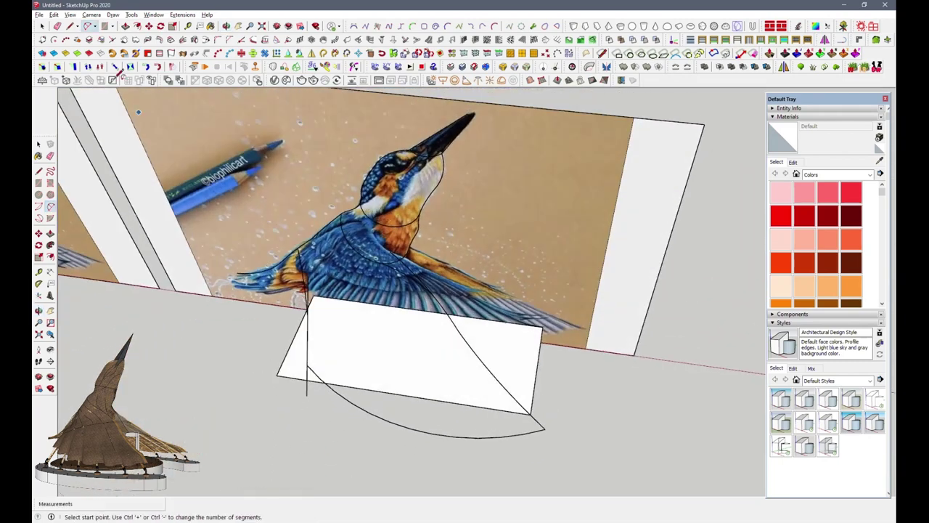
key(e)
scroll(420, 249, up, 2)
scroll(420, 248, up, 3)
scroll(400, 263, up, 3)
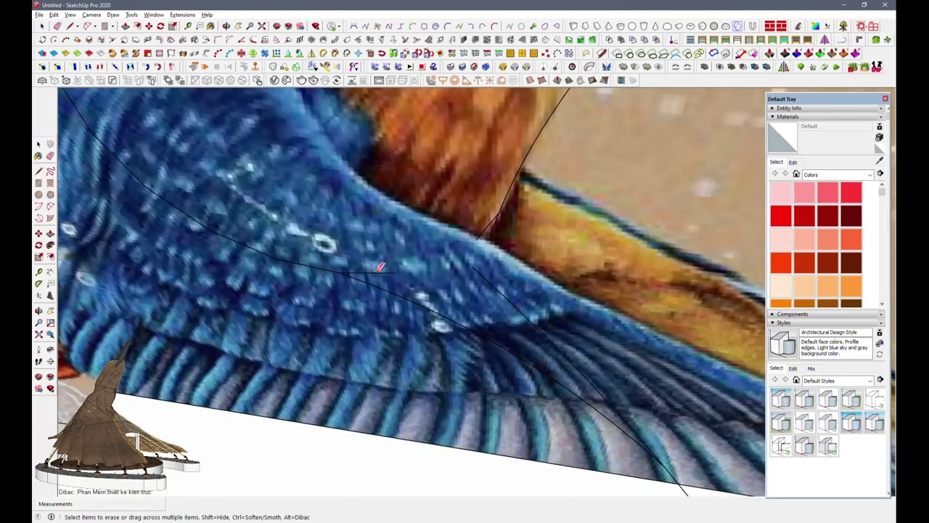
scroll(490, 283, down, 5)
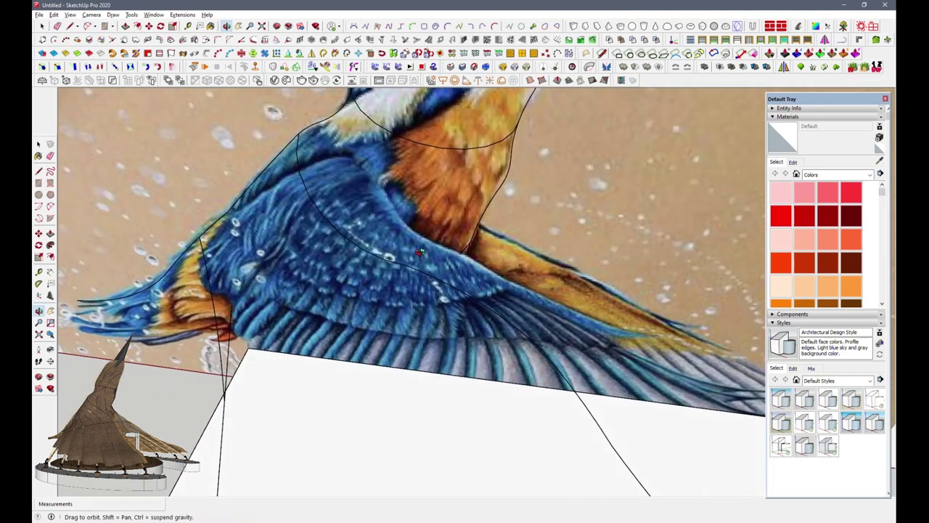
scroll(228, 284, up, 2)
scroll(228, 305, down, 3)
scroll(230, 390, down, 2)
mouse_move(233, 376)
middle_down()
mouse_move(249, 155)
mouse_move(618, 182)
mouse_move(747, 150)
mouse_move(680, 150)
mouse_move(473, 298)
mouse_move(315, 244)
mouse_move(435, 291)
middle_up()
scroll(435, 290, up, 2)
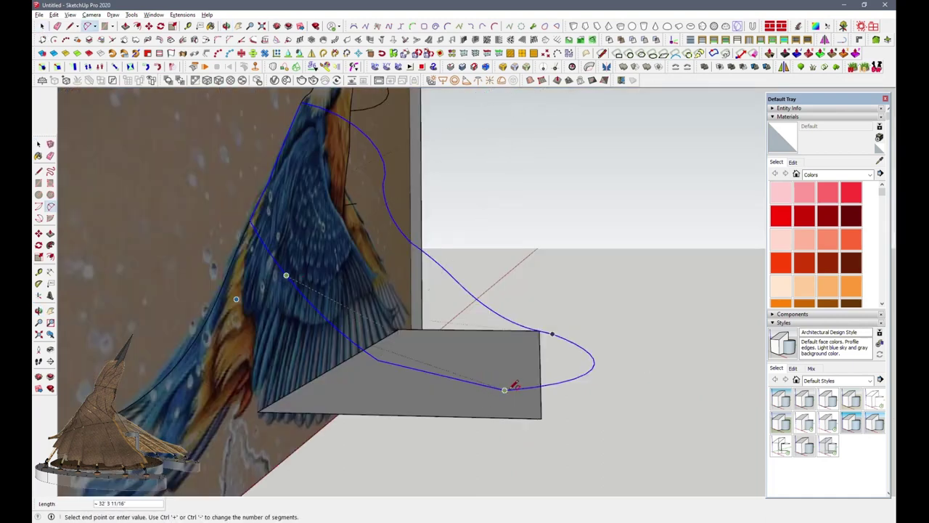
Finish the arc joining the wing curve ends and orbit around the curves
click(512, 388)
mouse_move(512, 388)
middle_down()
mouse_move(523, 326)
mouse_move(501, 321)
middle_up()
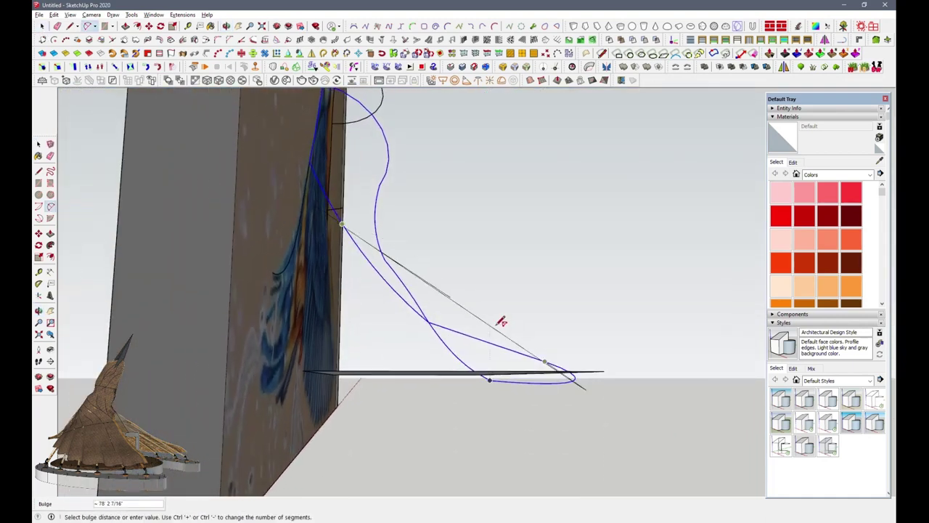
click(505, 314)
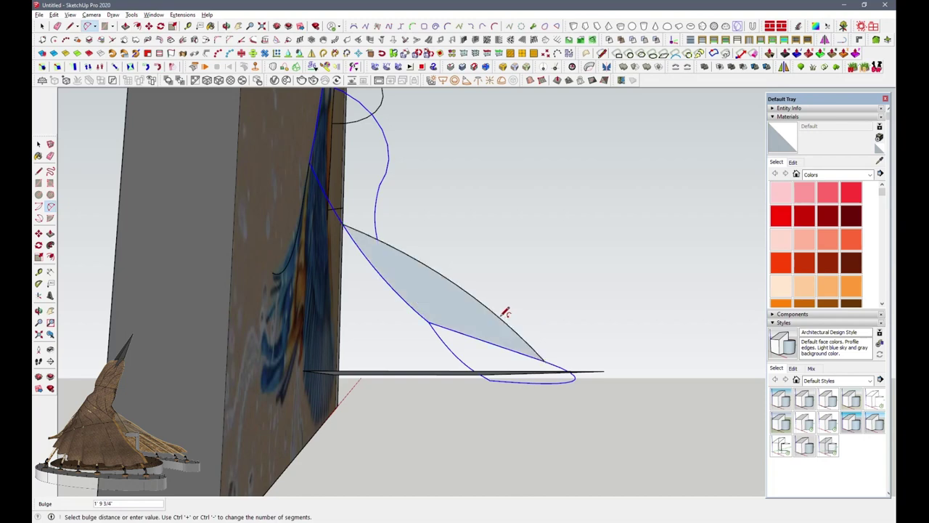
click(75, 40)
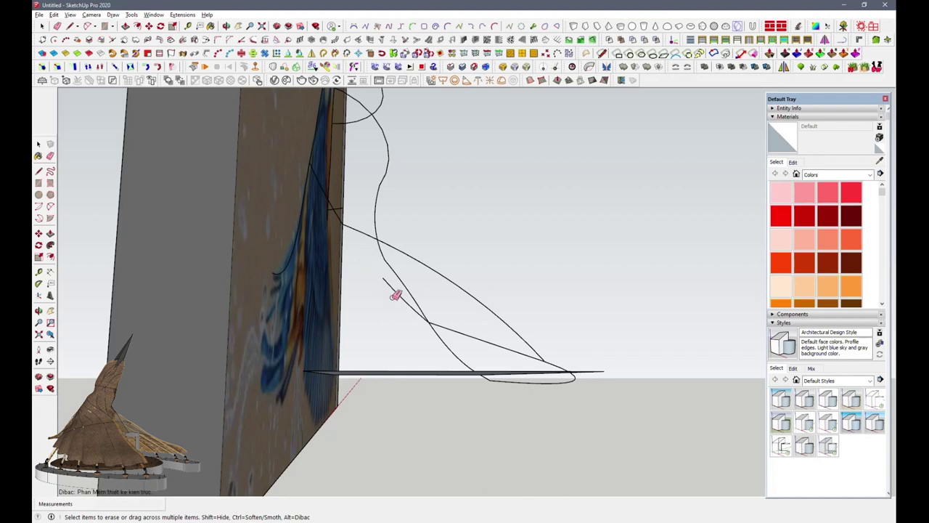
middle_drag(405, 292, 405, 332)
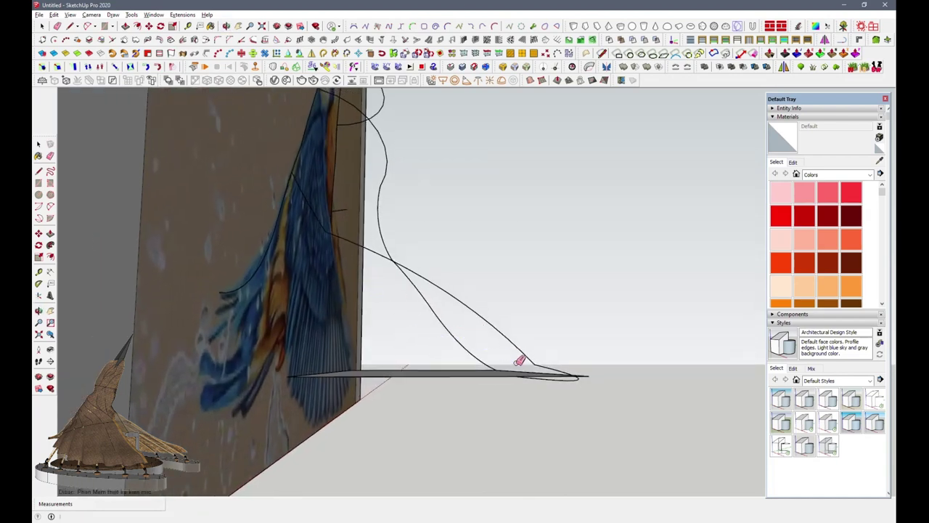
mouse_move(477, 320)
middle_down()
mouse_move(193, 397)
mouse_move(206, 429)
middle_up()
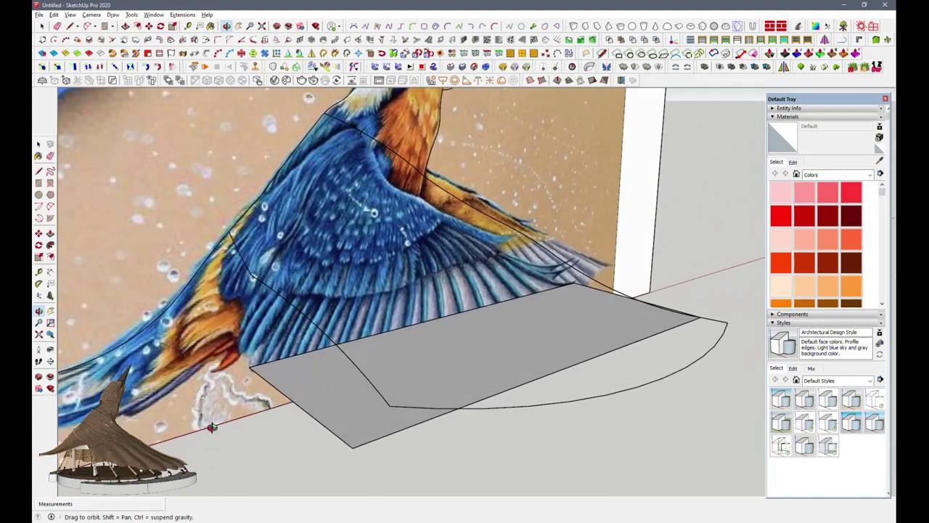
mouse_move(207, 429)
middle_down()
mouse_move(348, 334)
mouse_move(121, 307)
mouse_move(161, 283)
mouse_move(524, 371)
mouse_move(483, 469)
middle_up()
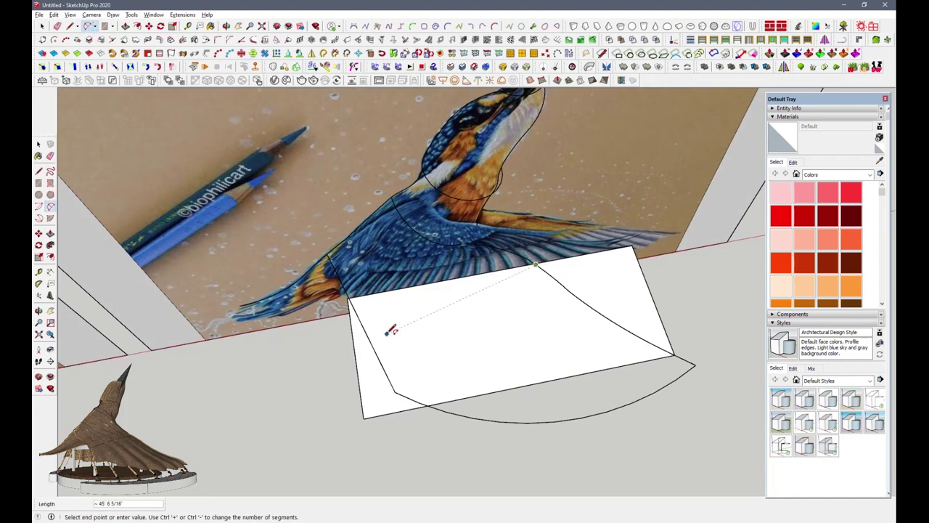
mouse_move(375, 333)
middle_down()
mouse_move(472, 315)
mouse_move(510, 326)
mouse_move(517, 276)
middle_up()
Draw another arc bowing outward from the wing edge down to the ground rectangle
key(a)
click(435, 332)
click(478, 375)
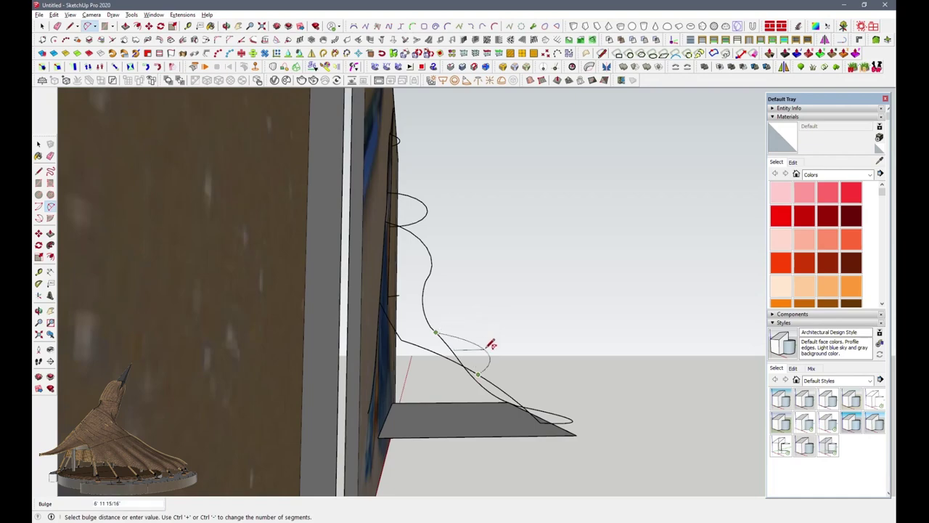
scroll(474, 339, up, 3)
scroll(474, 339, up, 2)
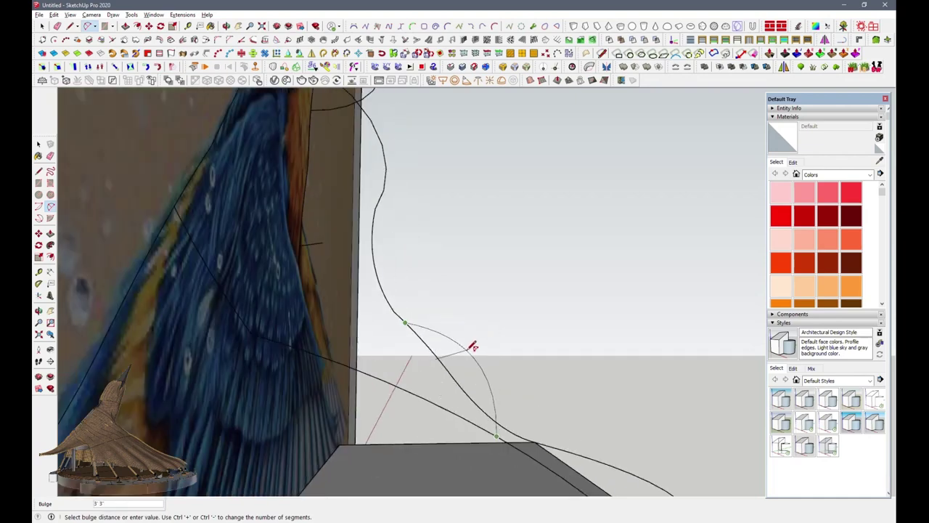
click(472, 338)
mouse_move(498, 322)
middle_down()
mouse_move(464, 316)
mouse_move(326, 407)
middle_up()
scroll(460, 313, down, 2)
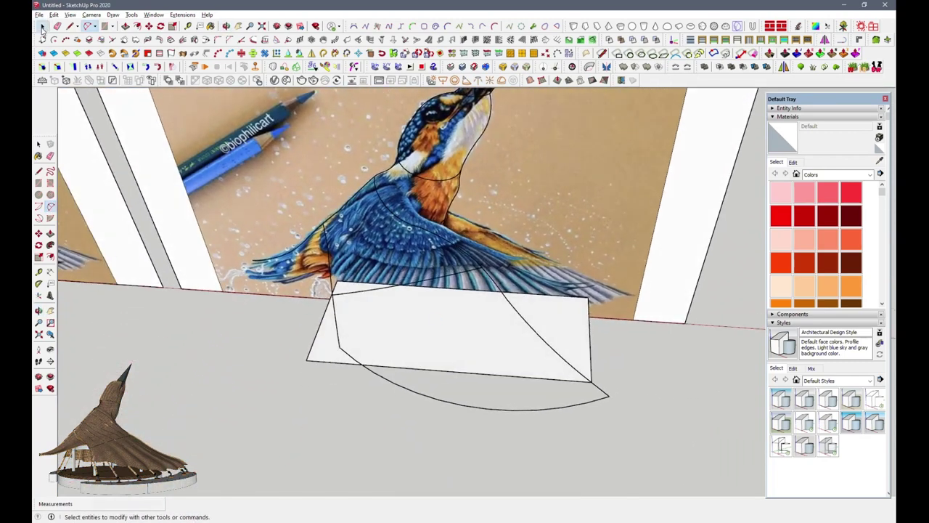
Window-select all the wing outline curves
drag(307, 169, 614, 440)
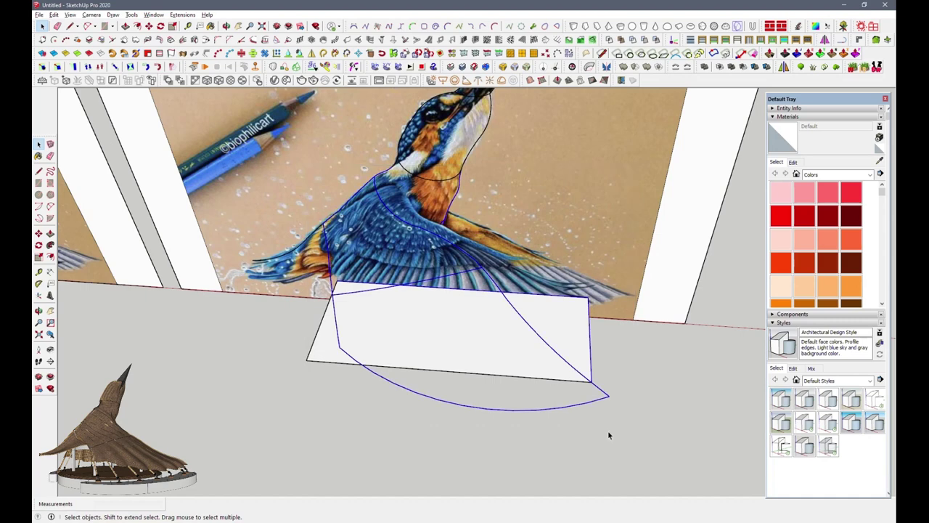
scroll(272, 217, down, 2)
scroll(261, 247, down, 2)
Copy the curves with Move and Ctrl into open space, then select the stray stroke
click(151, 28)
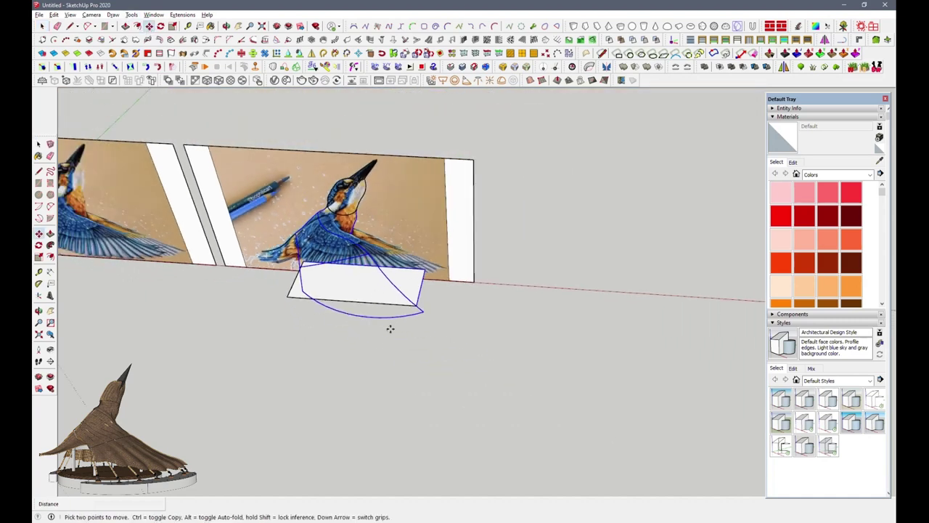
middle_drag(392, 325, 315, 354)
click(327, 355)
key(ctrl)
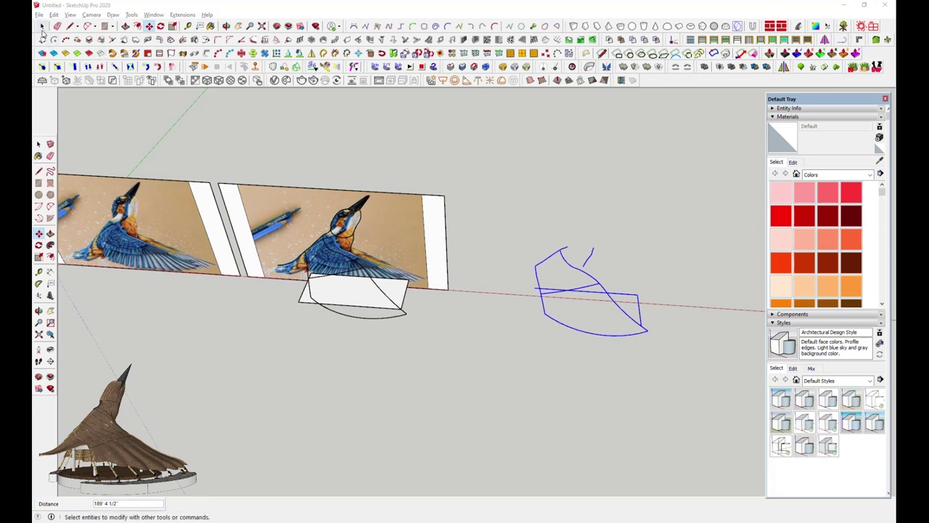
click(42, 27)
scroll(641, 323, up, 2)
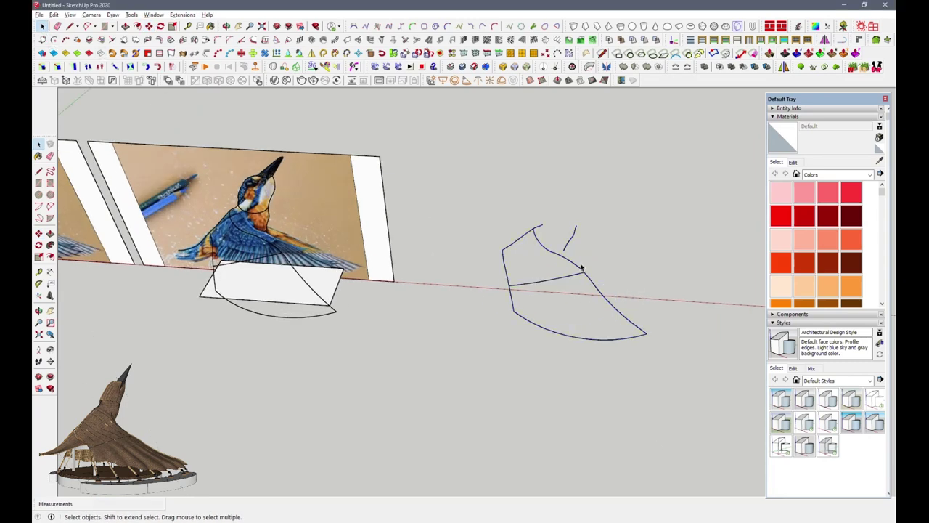
drag(585, 220, 564, 249)
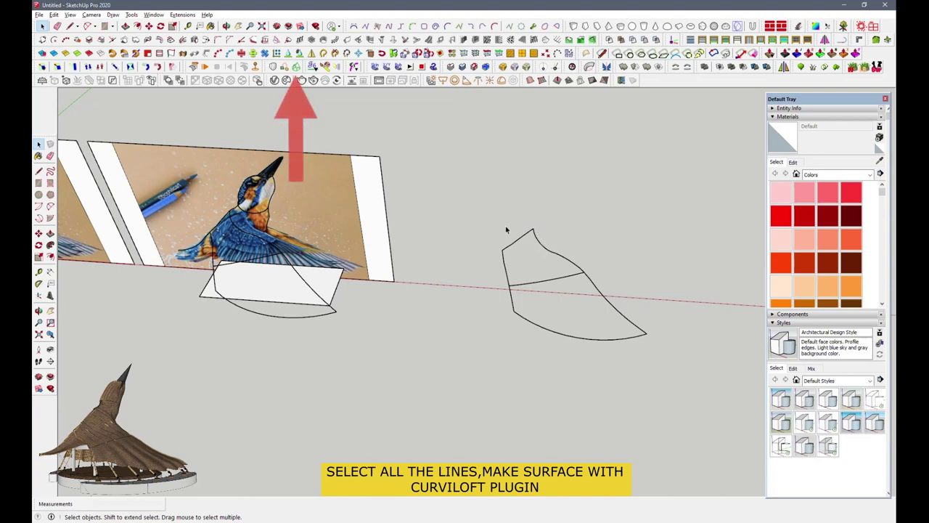
drag(644, 368, 644, 367)
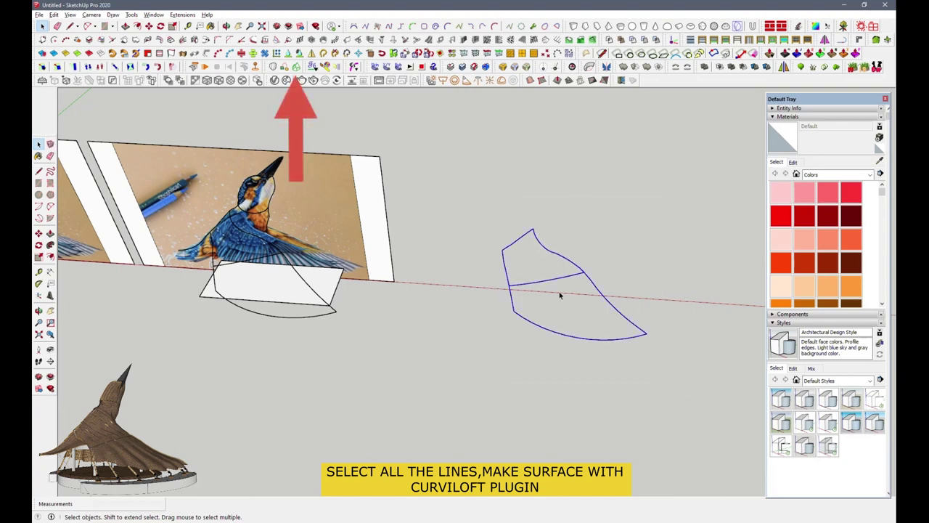
click(297, 68)
scroll(629, 285, up, 3)
mouse_move(633, 285)
middle_down()
mouse_move(431, 347)
mouse_move(436, 297)
mouse_move(373, 440)
mouse_move(348, 326)
mouse_move(360, 307)
mouse_move(293, 266)
mouse_move(307, 240)
middle_up()
middle_drag(333, 296, 616, 362)
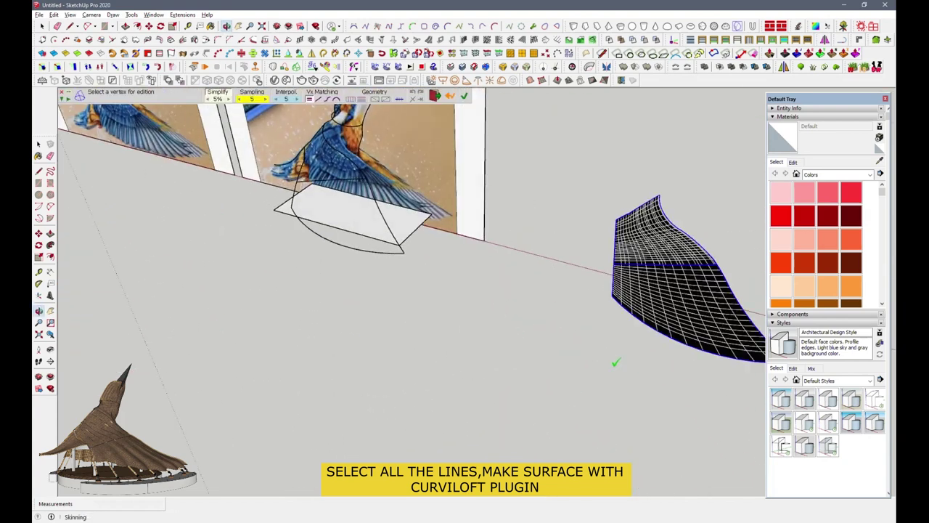
click(42, 26)
mouse_move(405, 333)
middle_down()
mouse_move(477, 365)
mouse_move(620, 341)
mouse_move(662, 416)
middle_up()
scroll(620, 341, up, 3)
scroll(621, 341, up, 2)
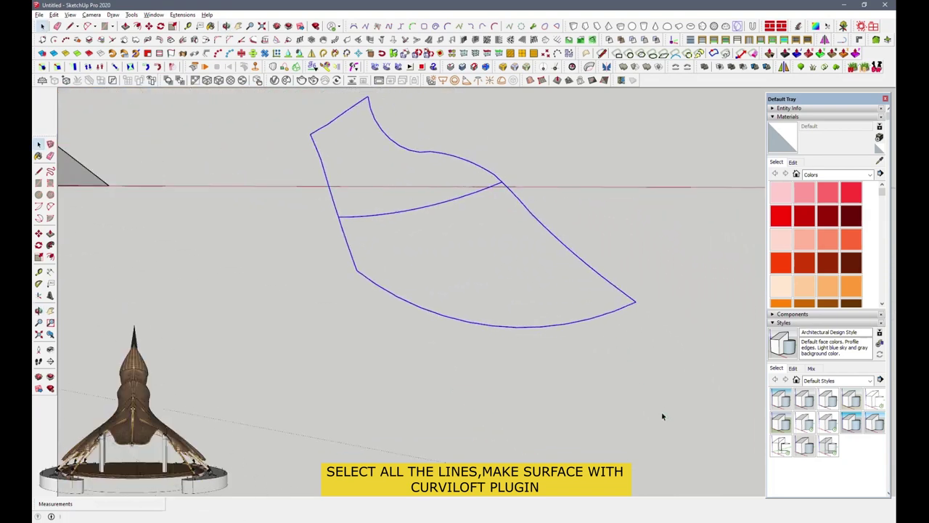
click(87, 27)
Draw the first scallop arcs along the copied wing's lower edge
scroll(638, 290, up, 2)
scroll(646, 290, up, 1)
scroll(622, 295, up, 1)
scroll(617, 301, up, 1)
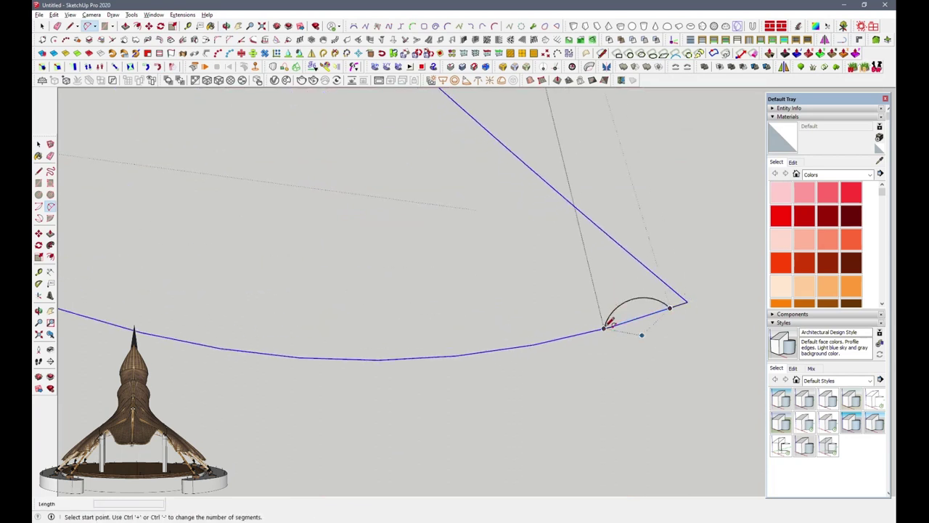
click(624, 279)
middle_drag(646, 234, 553, 324)
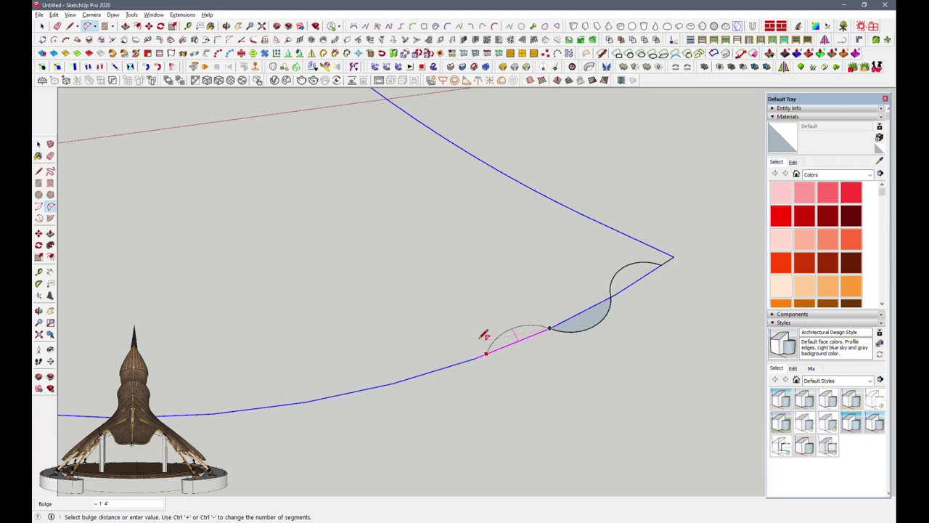
middle_drag(444, 385, 477, 331)
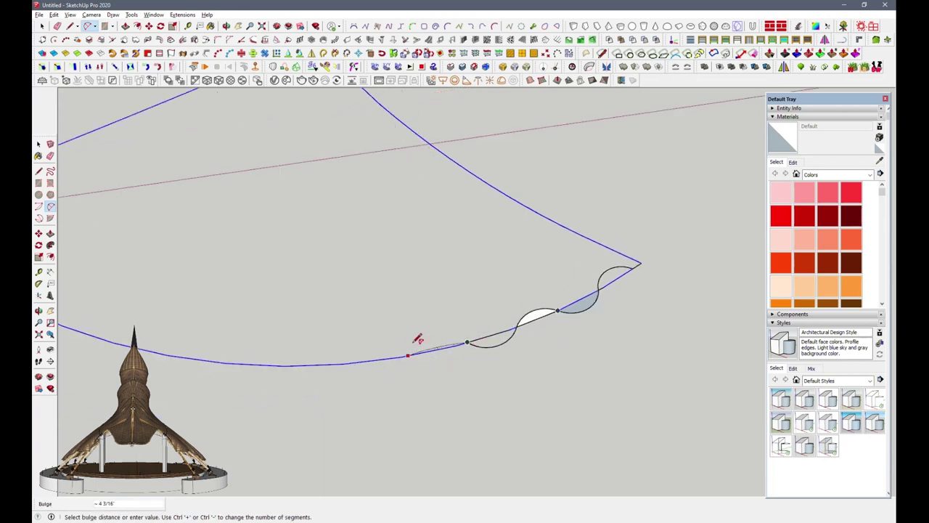
middle_drag(414, 336, 422, 338)
click(581, 296)
click(407, 359)
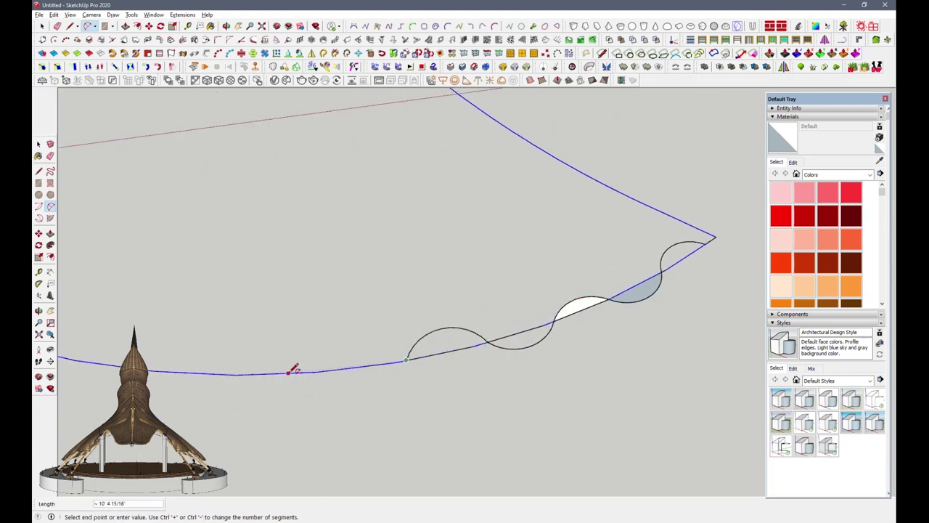
Continue the chain of scallop arcs along the rising edge to the corner
mouse_move(340, 388)
middle_down()
mouse_move(442, 411)
mouse_move(411, 341)
middle_up()
click(410, 344)
click(457, 339)
middle_drag(356, 351, 418, 361)
click(257, 357)
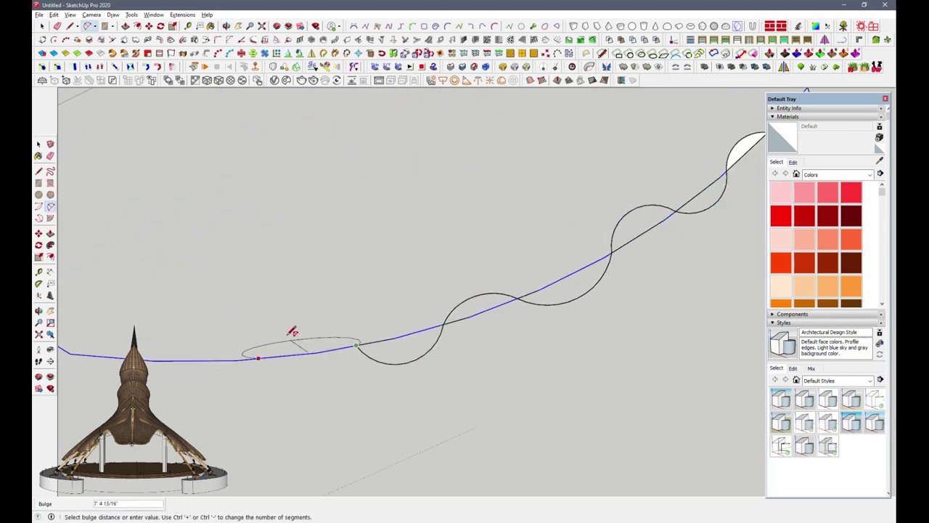
middle_drag(476, 310, 367, 326)
click(367, 326)
click(296, 343)
click(290, 328)
click(203, 320)
scroll(255, 303, up, 2)
click(258, 312)
middle_drag(261, 307, 409, 291)
Erase the original straight lower edge, leaving the wavy scalloped edge
key(e)
scroll(280, 245, up, 2)
middle_drag(280, 245, 434, 311)
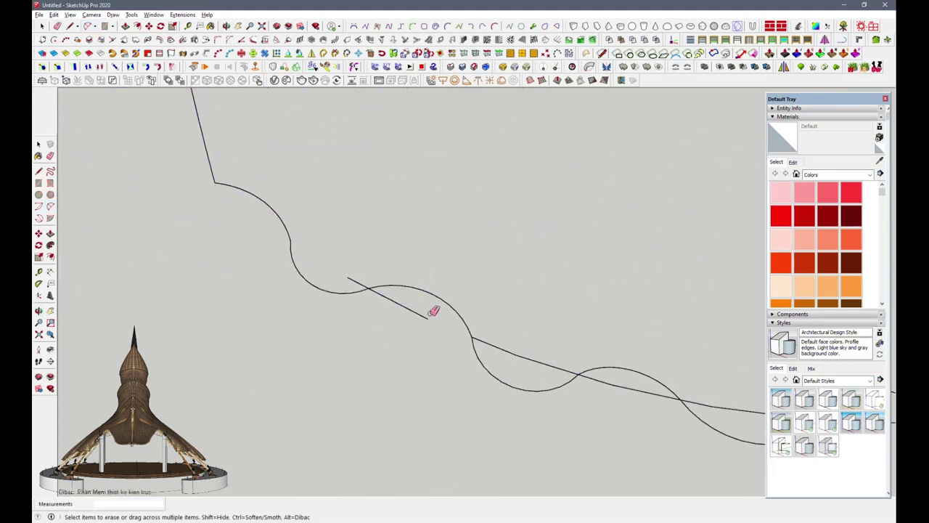
click(509, 357)
mouse_move(509, 357)
middle_down()
mouse_move(276, 326)
mouse_move(502, 363)
middle_up()
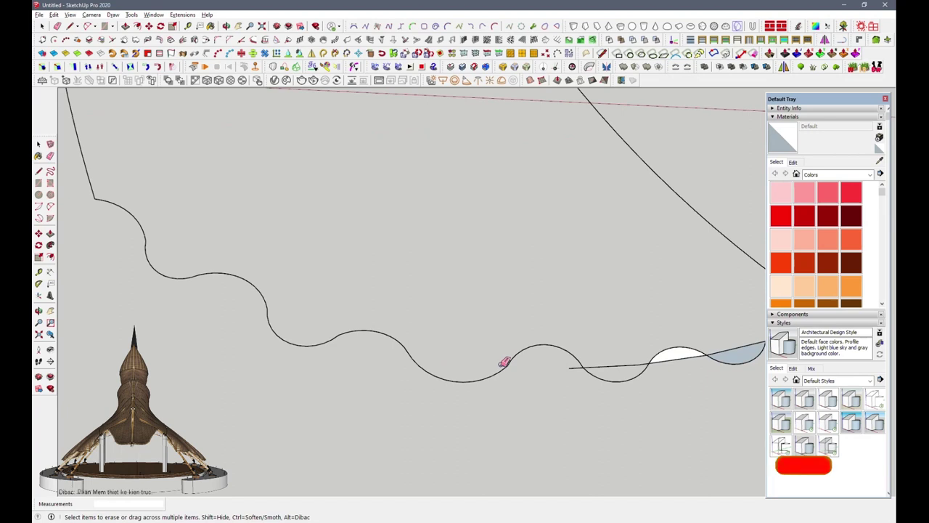
mouse_move(728, 351)
middle_down()
mouse_move(485, 385)
mouse_move(564, 236)
middle_up()
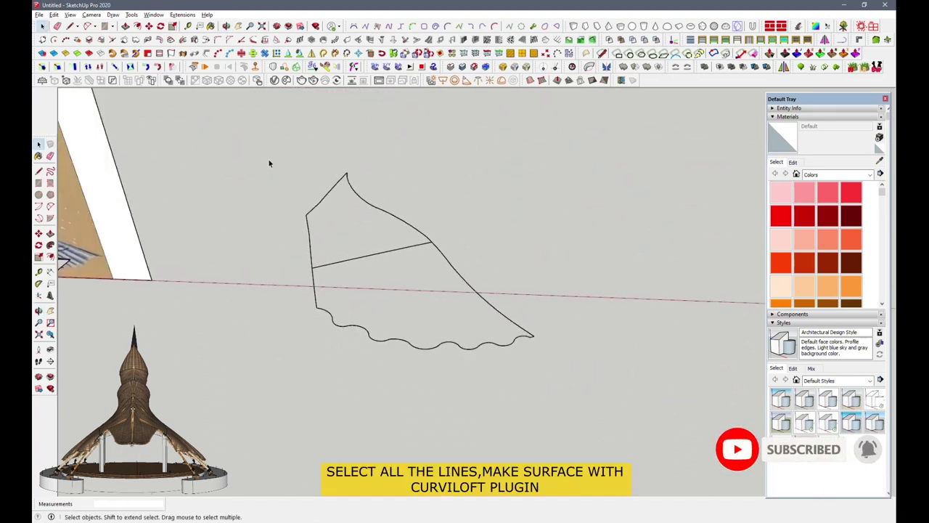
drag(268, 158, 554, 399)
click(298, 80)
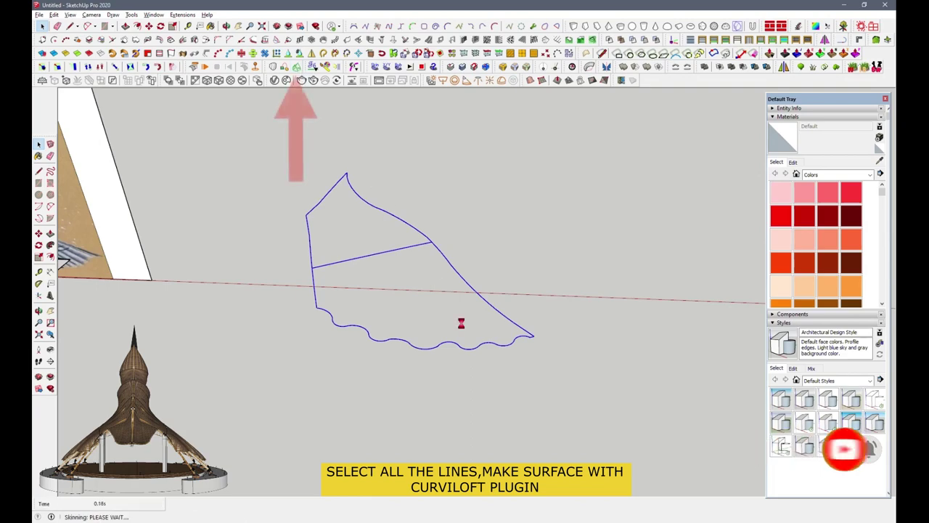
middle_drag(375, 368, 495, 266)
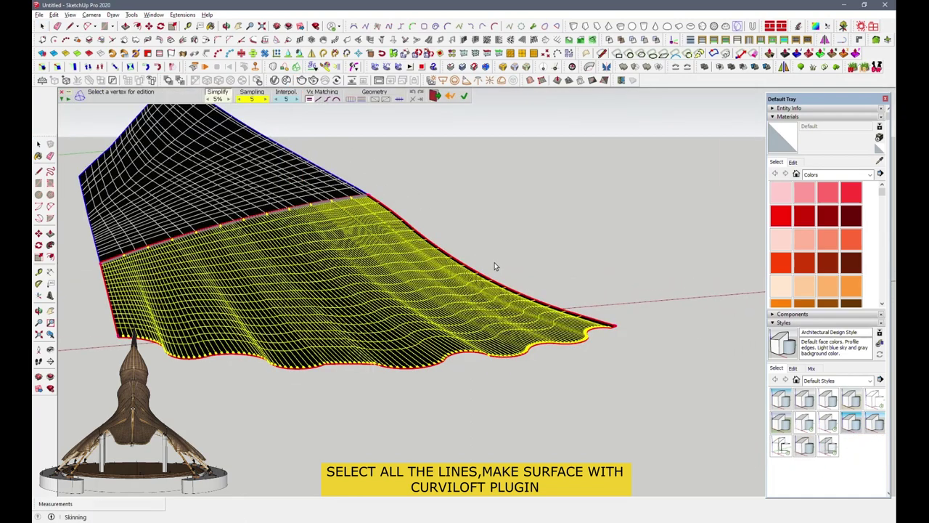
middle_drag(502, 325, 404, 337)
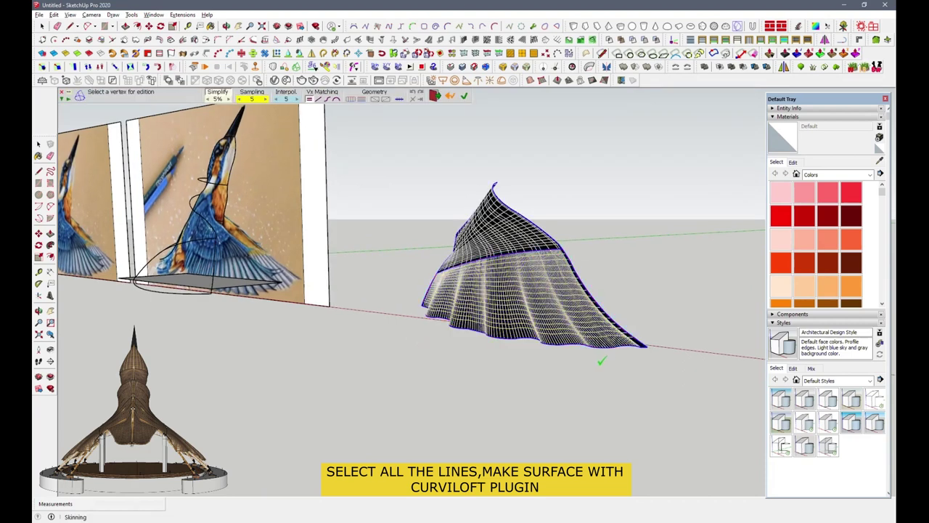
middle_drag(594, 360, 521, 332)
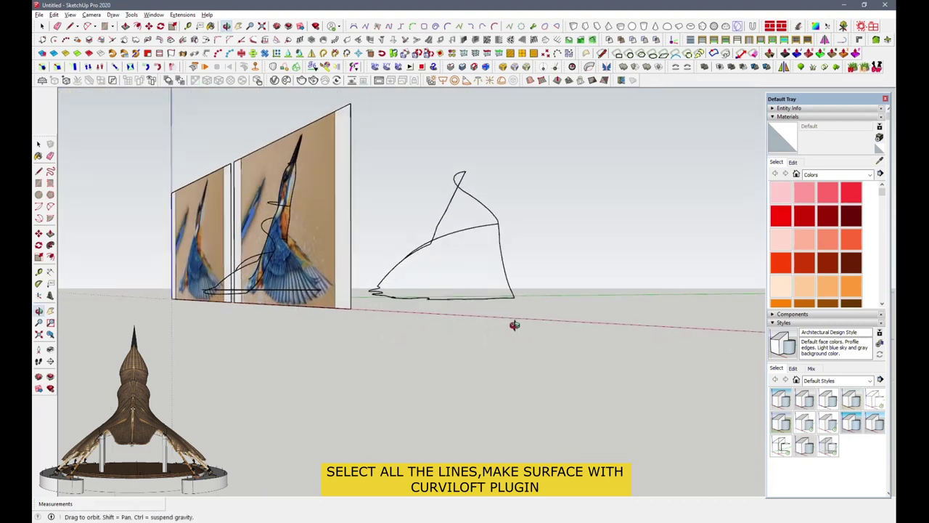
mouse_move(494, 326)
middle_down()
mouse_move(465, 352)
mouse_move(513, 388)
mouse_move(597, 331)
mouse_move(452, 363)
mouse_move(528, 352)
mouse_move(534, 433)
middle_up()
click(534, 433)
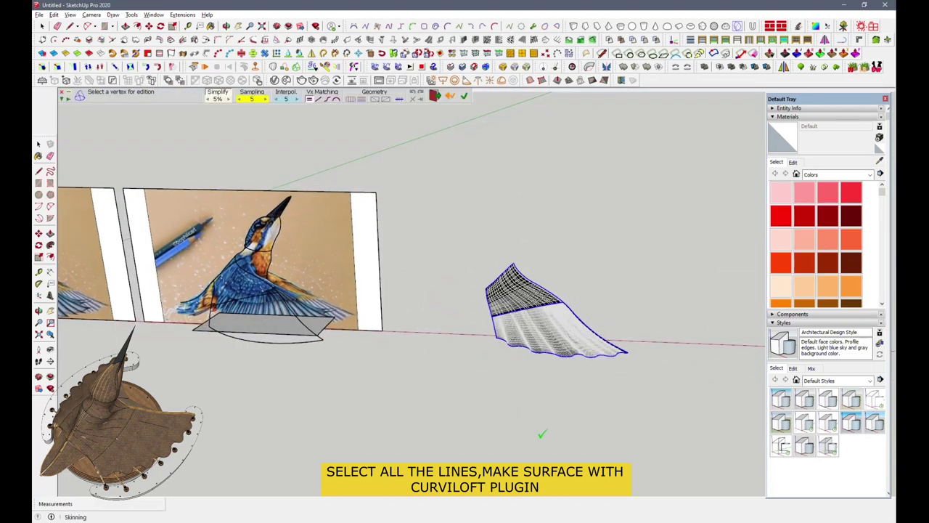
mouse_move(573, 397)
middle_down()
mouse_move(598, 368)
mouse_move(406, 319)
mouse_move(455, 312)
middle_up()
click(41, 26)
mouse_move(509, 353)
middle_down()
mouse_move(545, 332)
mouse_move(573, 332)
mouse_move(527, 356)
mouse_move(712, 360)
middle_up()
scroll(653, 341, up, 5)
mouse_move(596, 317)
middle_down()
mouse_move(564, 311)
mouse_move(599, 292)
middle_up()
scroll(564, 312, up, 2)
key(q)
Rotate the wavy scalloped curve into place along the wing's bottom
click(600, 220)
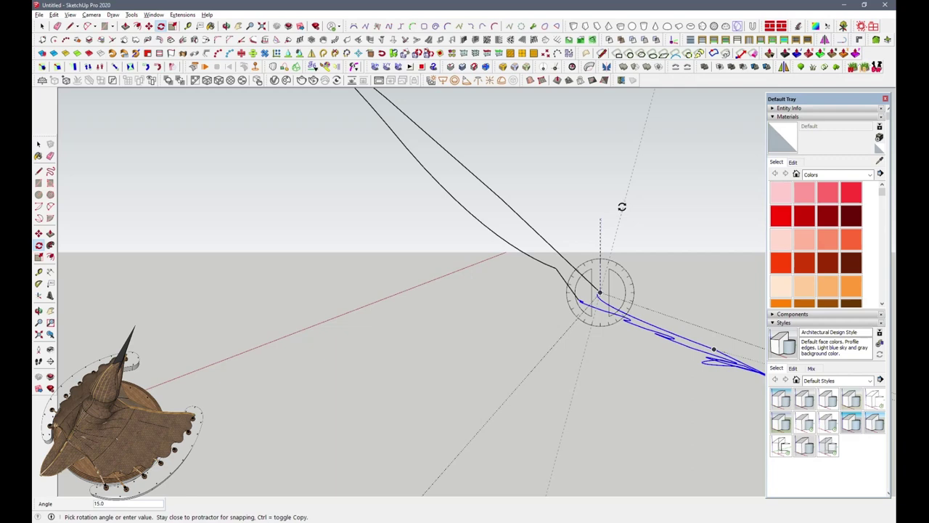
click(622, 207)
middle_drag(622, 207, 648, 322)
Draw an arc from the curve's end to the corner, plus a small arc across the corner
key(a)
scroll(648, 322, up, 2)
click(677, 362)
click(603, 272)
click(645, 317)
click(572, 244)
click(616, 284)
click(594, 266)
Erase the small corner face, zoom out, and select all the wing outline curves
key(e)
scroll(623, 284, up, 3)
click(624, 289)
scroll(539, 211, down, 1)
scroll(576, 346, down, 2)
scroll(562, 356, down, 2)
scroll(555, 377, down, 2)
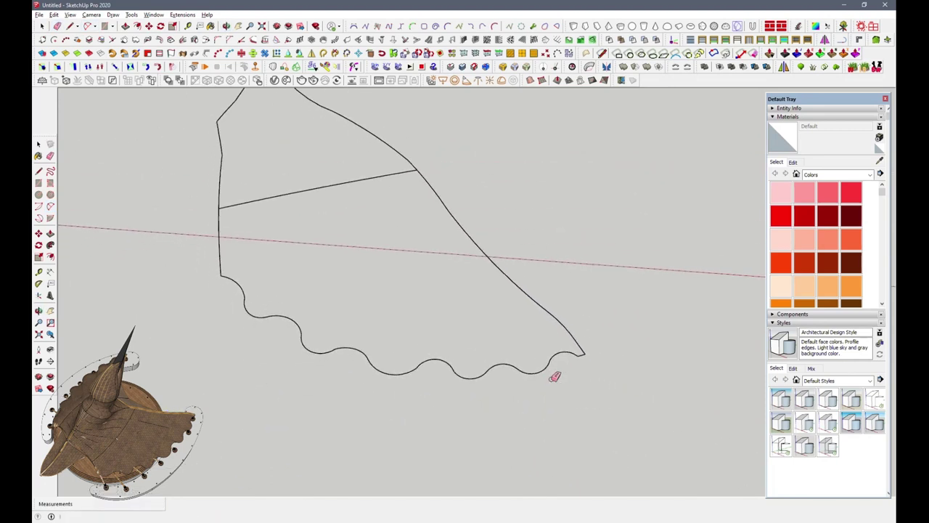
scroll(554, 377, down, 2)
drag(275, 148, 585, 411)
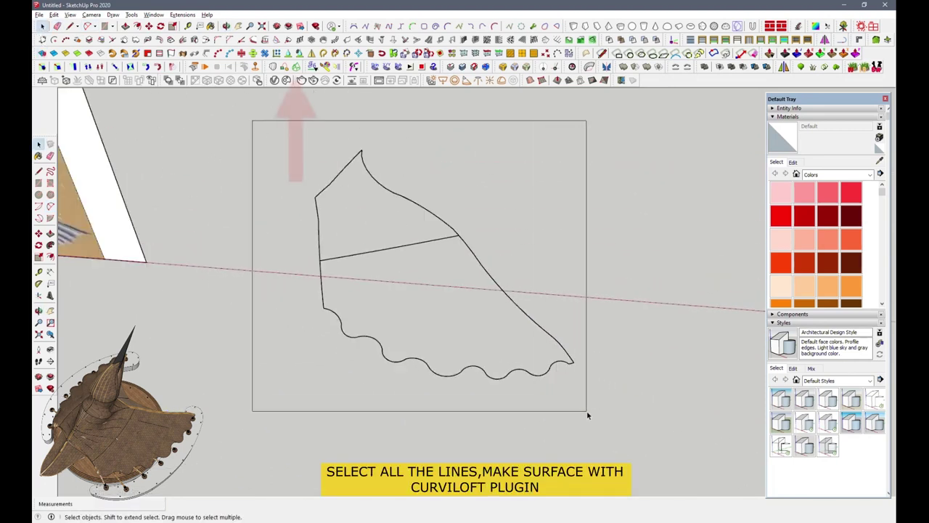
click(297, 66)
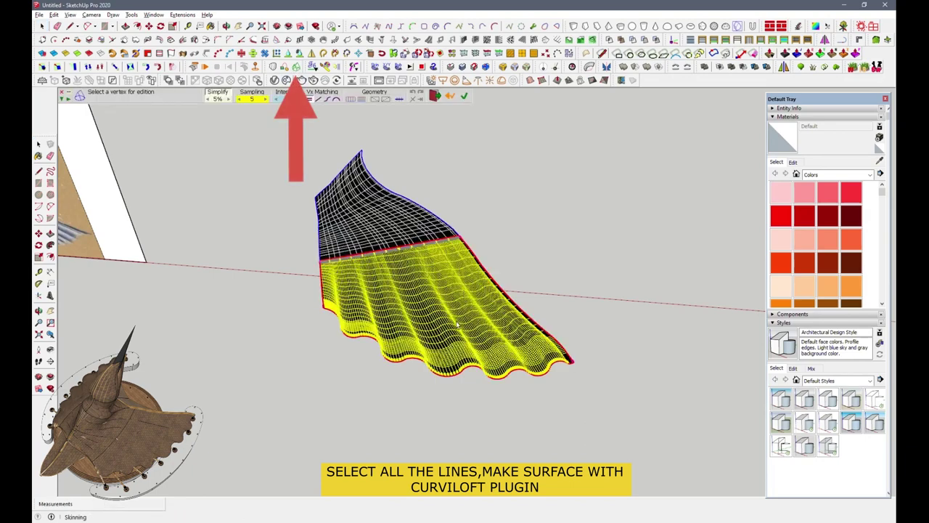
mouse_move(458, 325)
middle_down()
mouse_move(450, 304)
mouse_move(354, 356)
middle_up()
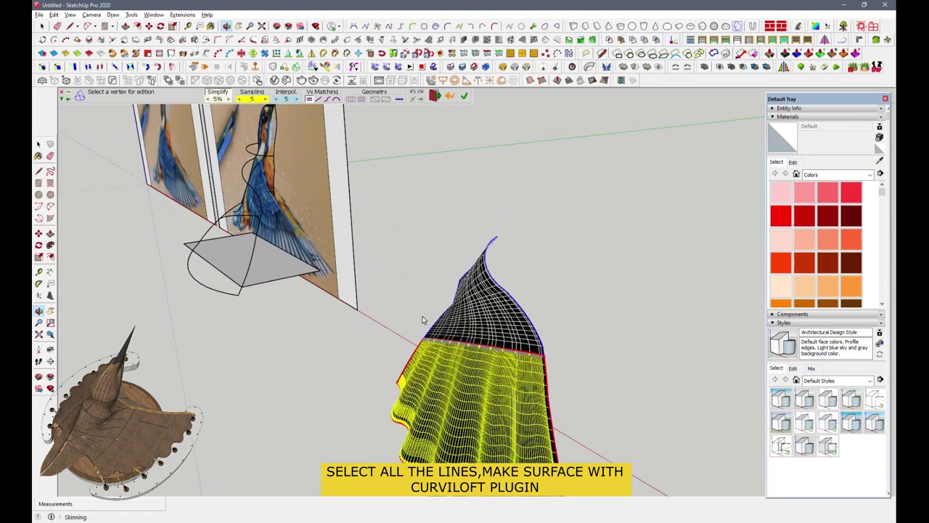
mouse_move(404, 333)
middle_down()
mouse_move(425, 398)
mouse_move(522, 396)
middle_up()
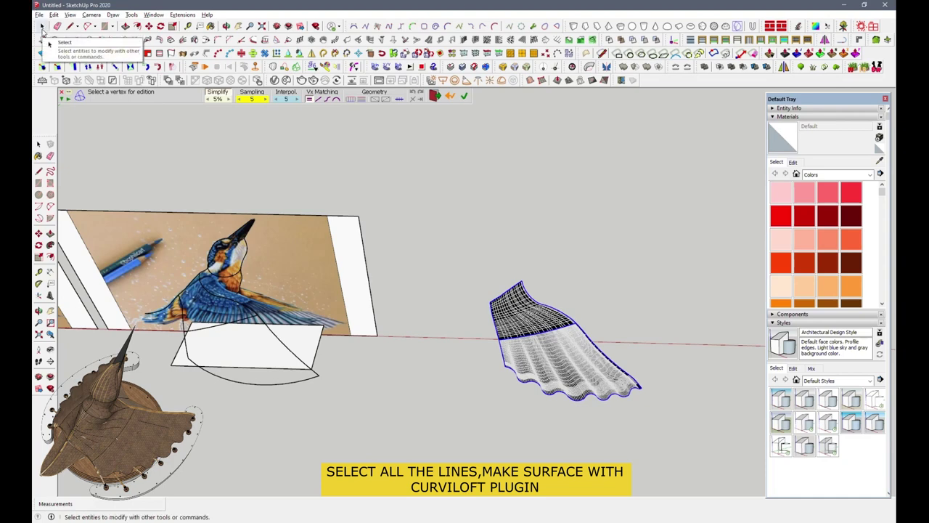
click(41, 29)
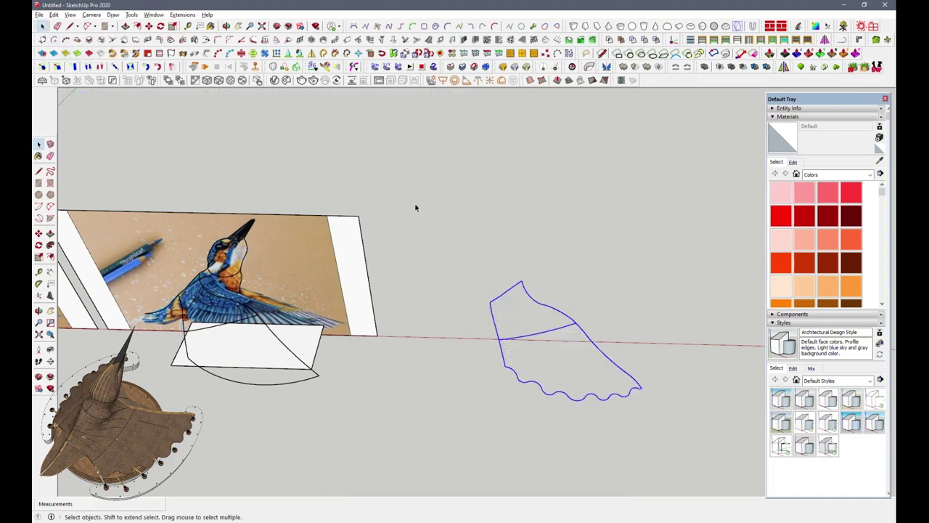
Select the wing outline curves and zoom toward the wing in the reference image
drag(471, 259, 666, 428)
scroll(246, 359, up, 2)
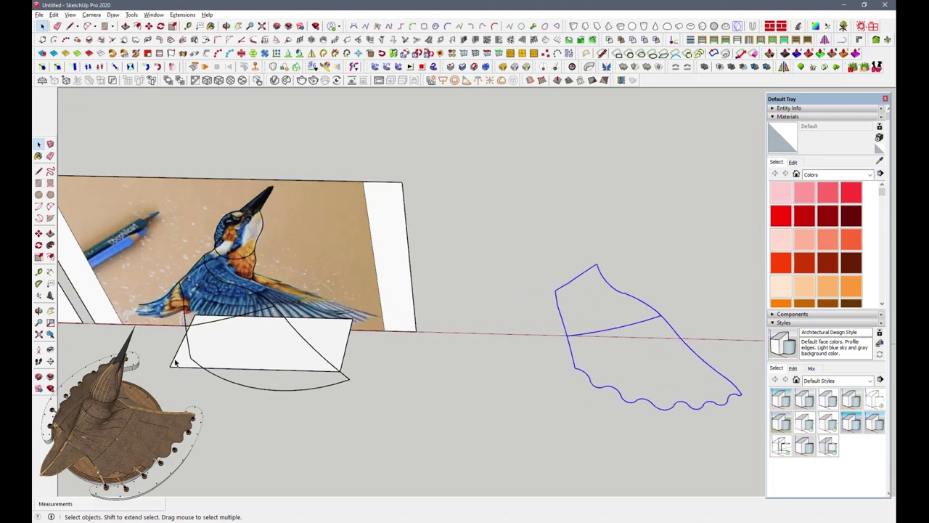
scroll(183, 349, up, 2)
scroll(185, 345, up, 4)
scroll(416, 300, down, 3)
middle_drag(416, 299, 354, 309)
scroll(354, 308, up, 5)
Close the small rectangle at the tail base into a face with a final line
key(a)
click(408, 305)
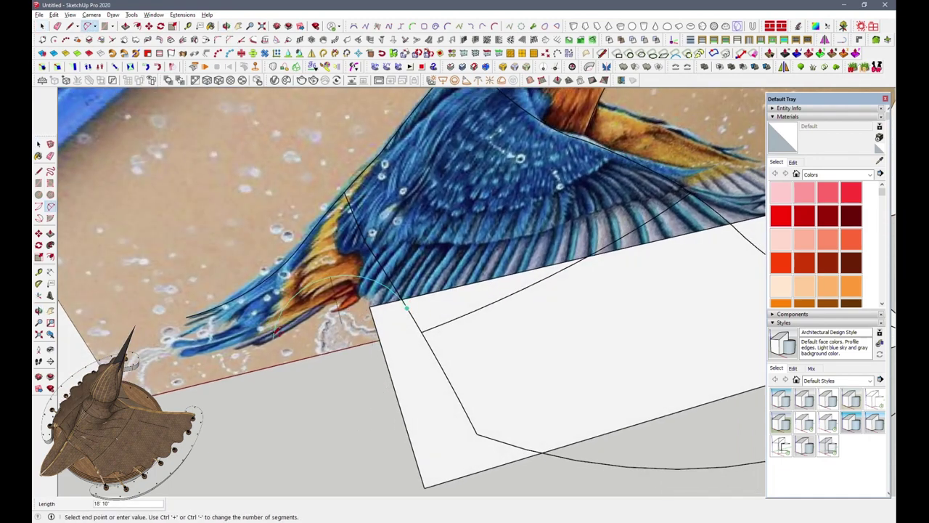
mouse_move(409, 305)
middle_down()
mouse_move(544, 182)
mouse_move(462, 277)
mouse_move(368, 294)
middle_up()
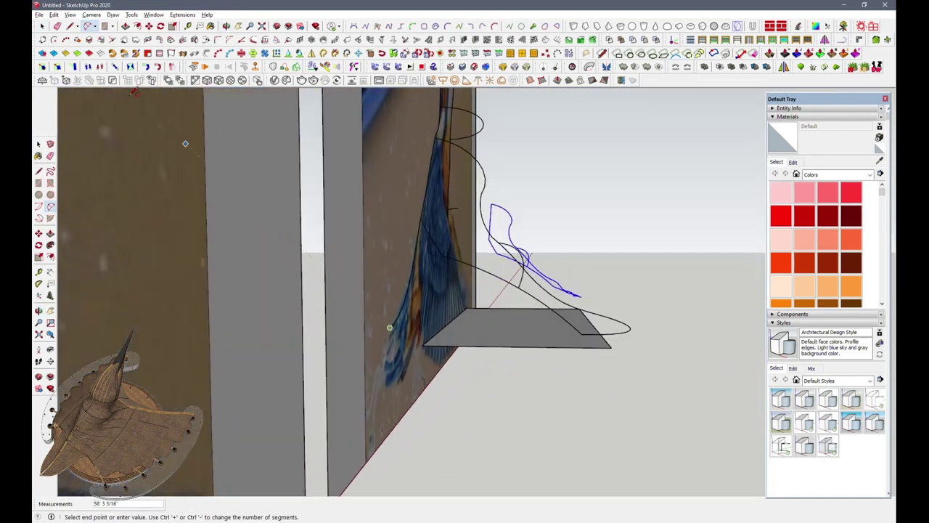
key(l)
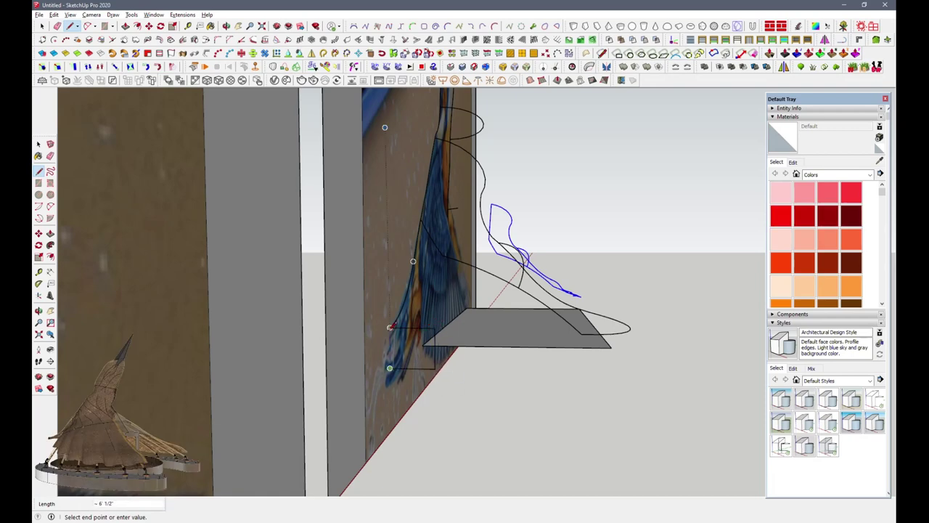
click(390, 327)
key(a)
click(394, 326)
Trace the tail edge with two-point arcs starting from the rectangle corner
click(432, 354)
middle_drag(430, 348, 450, 319)
click(462, 314)
scroll(462, 314, up, 2)
click(432, 294)
middle_drag(428, 290, 307, 441)
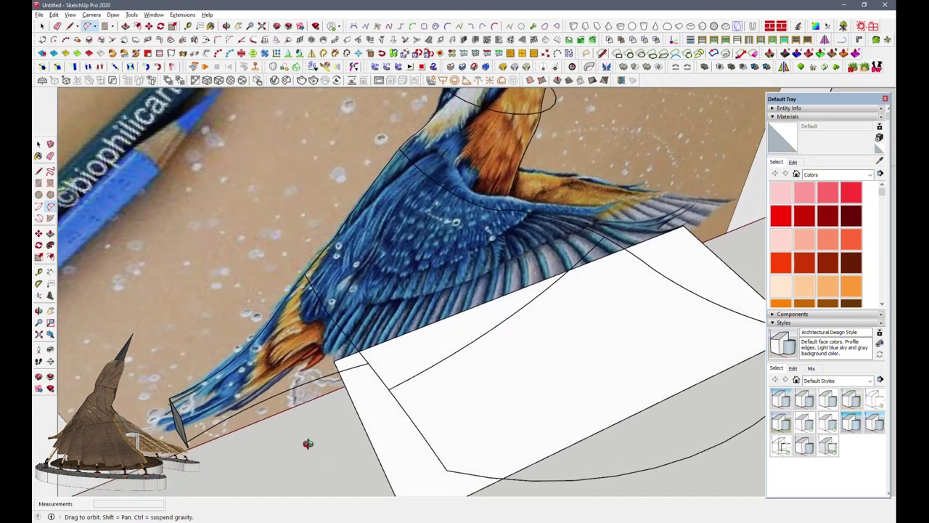
click(390, 332)
scroll(322, 440, up, 3)
click(43, 27)
Draw the upper tail arc from the tail tip to complete the tail outline
scroll(192, 338, up, 3)
scroll(193, 338, up, 2)
key(a)
click(345, 328)
click(343, 331)
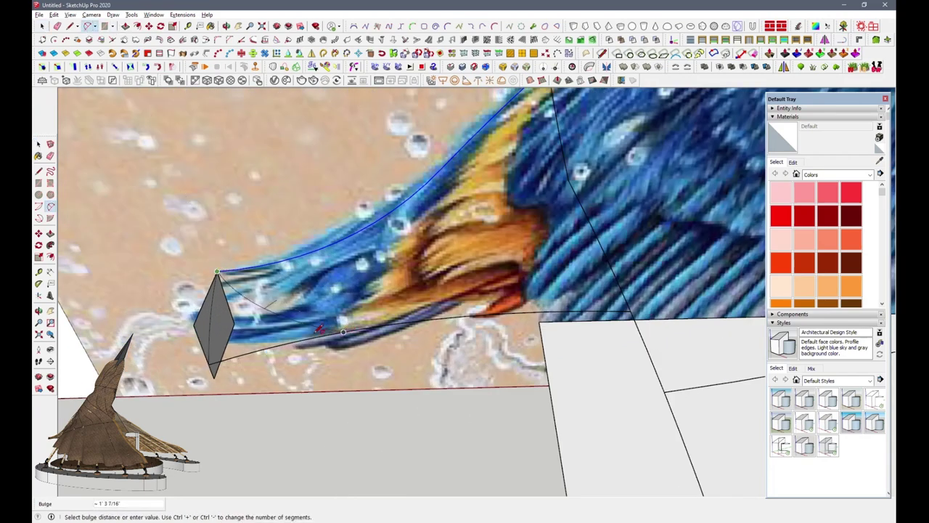
click(320, 335)
middle_drag(320, 335, 229, 277)
key(space)
Copy the tail outline with Move and Ctrl, placing it beside the wing outline
mouse_move(408, 344)
middle_down()
mouse_move(398, 338)
mouse_move(474, 196)
middle_up()
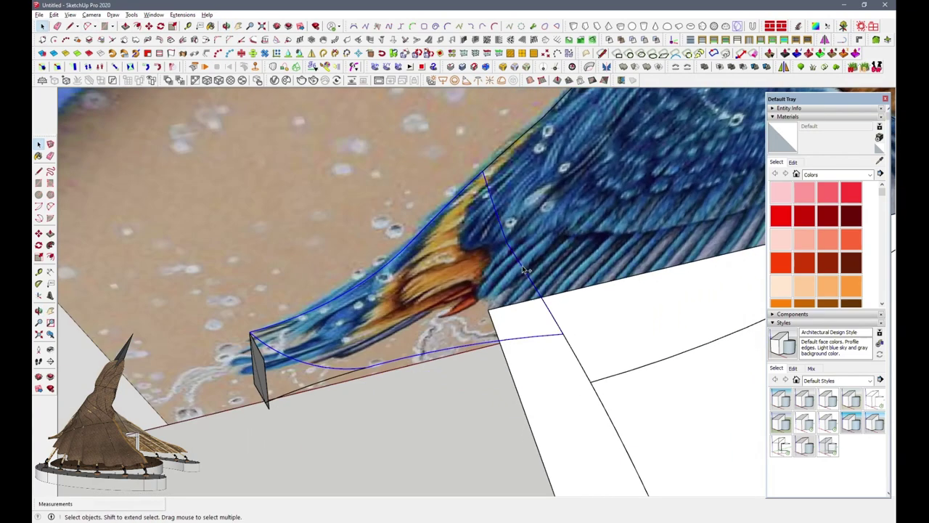
scroll(524, 269, down, 5)
scroll(212, 278, down, 3)
key(m)
key(ctrl)
click(324, 366)
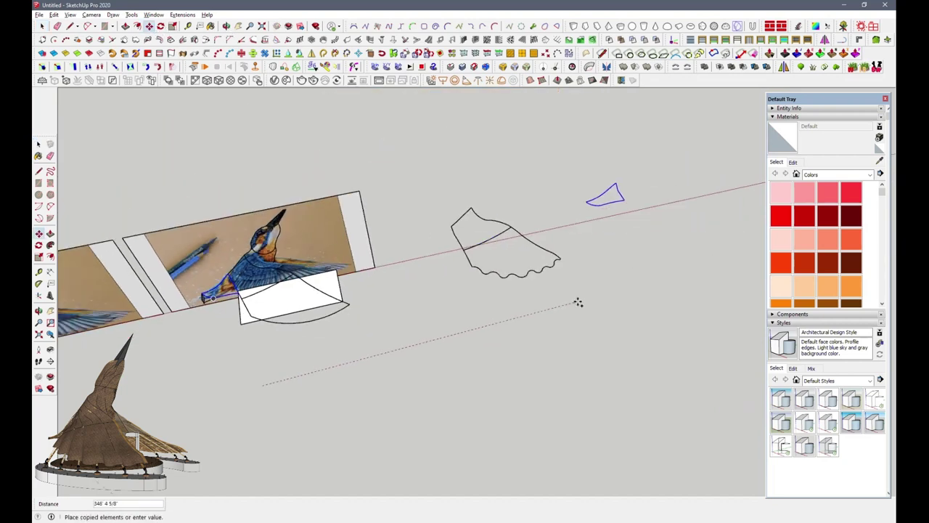
Preview a Curviloft skin on the tail outline, discard it, and group the tail curves
click(296, 66)
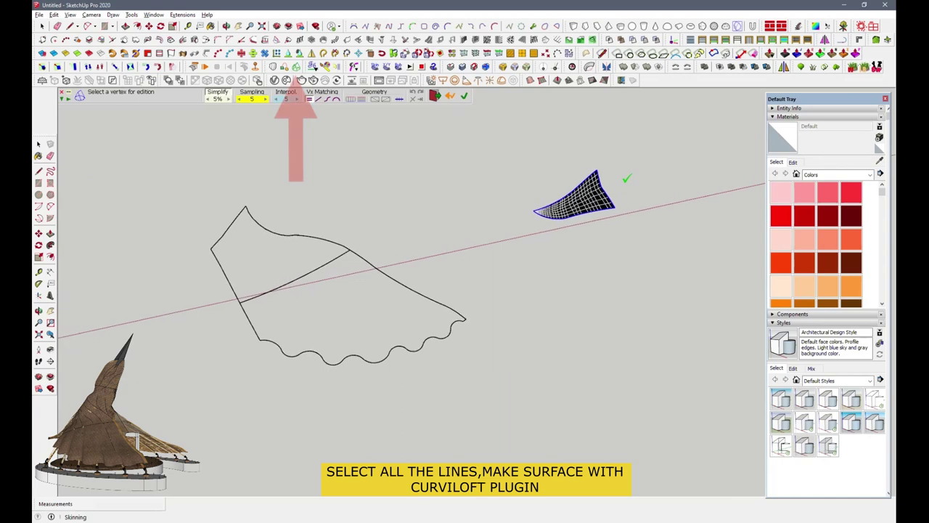
click(41, 26)
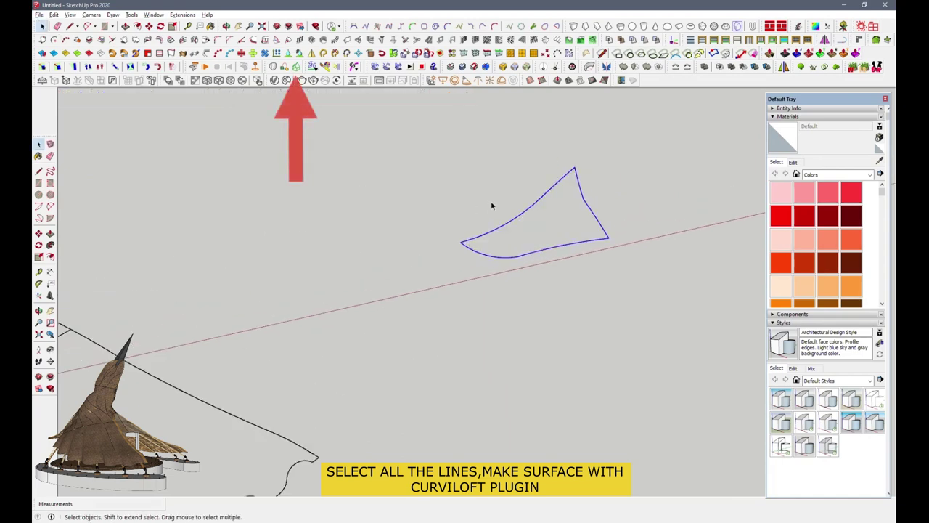
drag(411, 136, 616, 300)
right_click(604, 231)
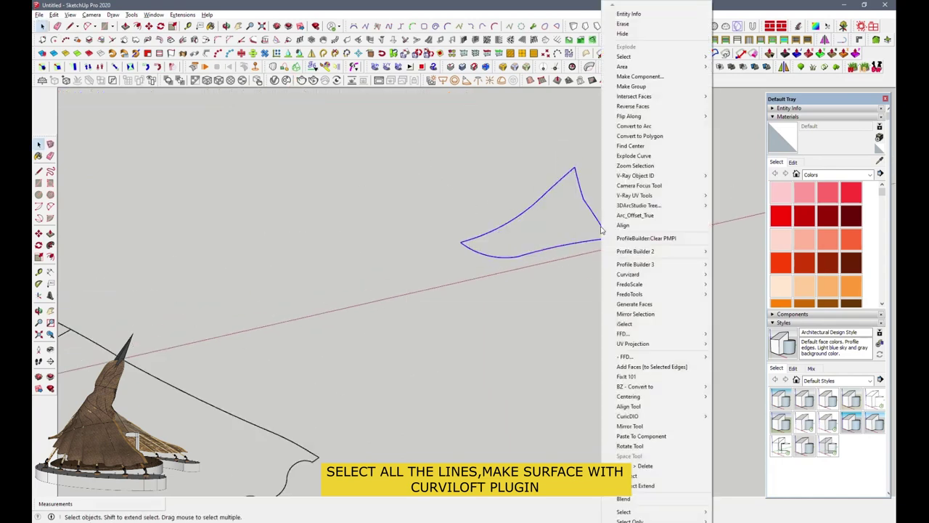
click(635, 88)
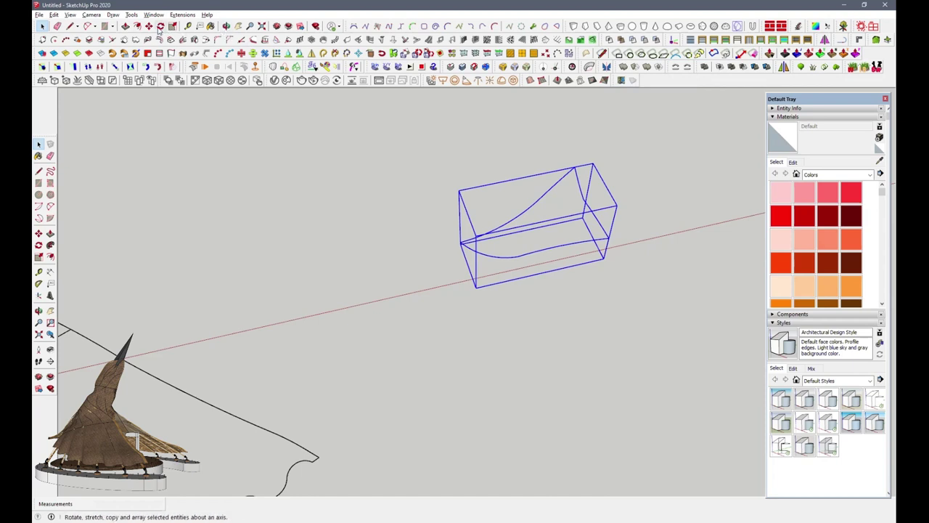
Select all the wing outline curves and make them a group
scroll(607, 254, down, 3)
scroll(607, 254, down, 2)
scroll(607, 254, down, 1)
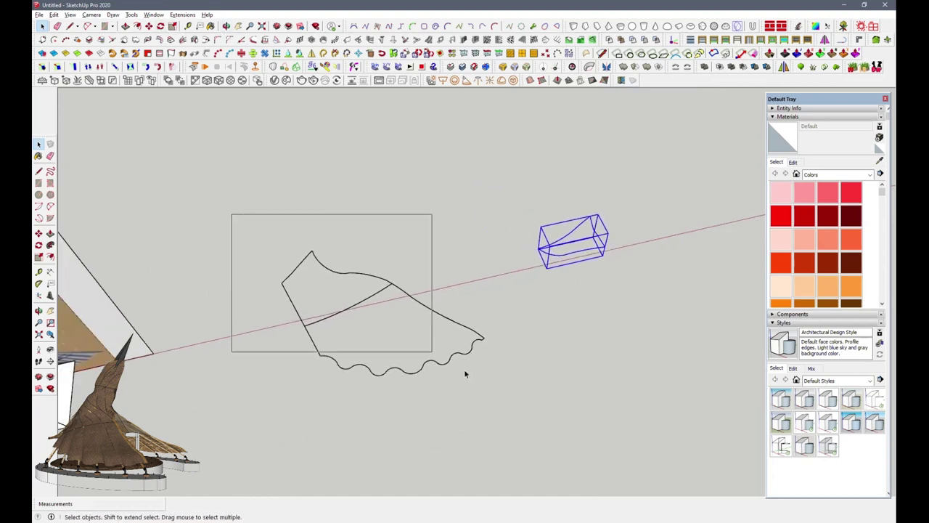
drag(465, 374, 508, 411)
right_click(418, 305)
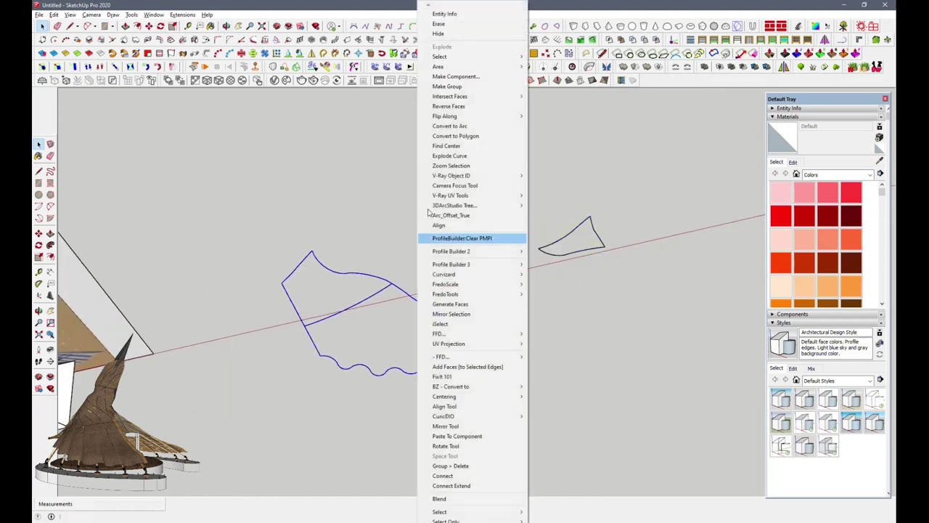
click(450, 88)
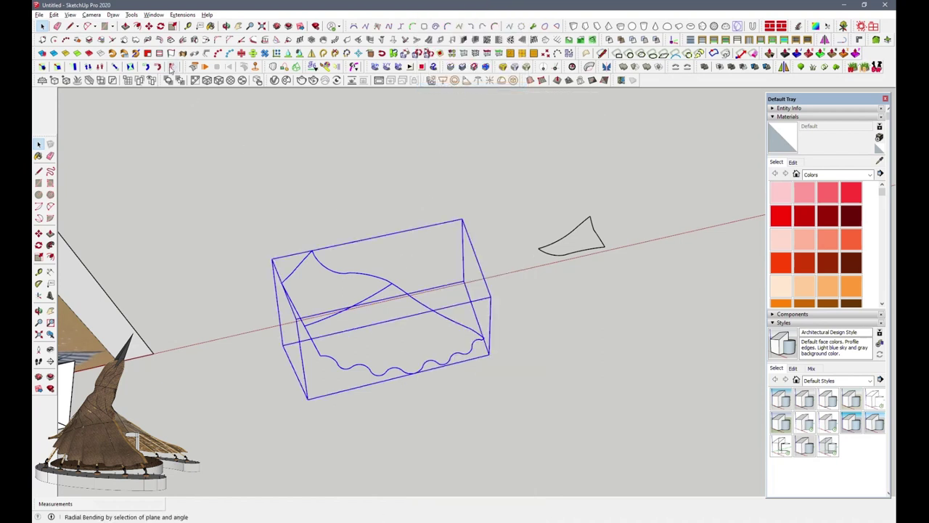
Move the wing group over to sit beside the tail outline
click(151, 26)
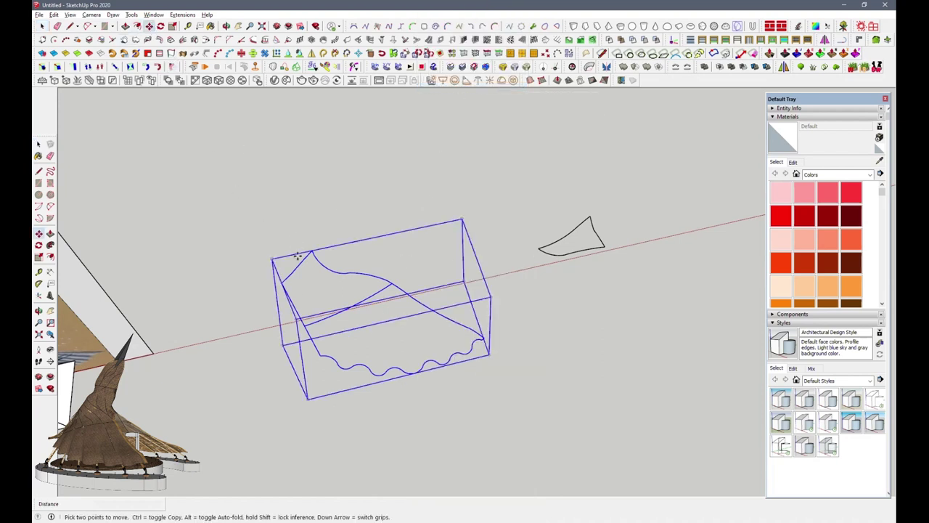
drag(284, 285, 552, 212)
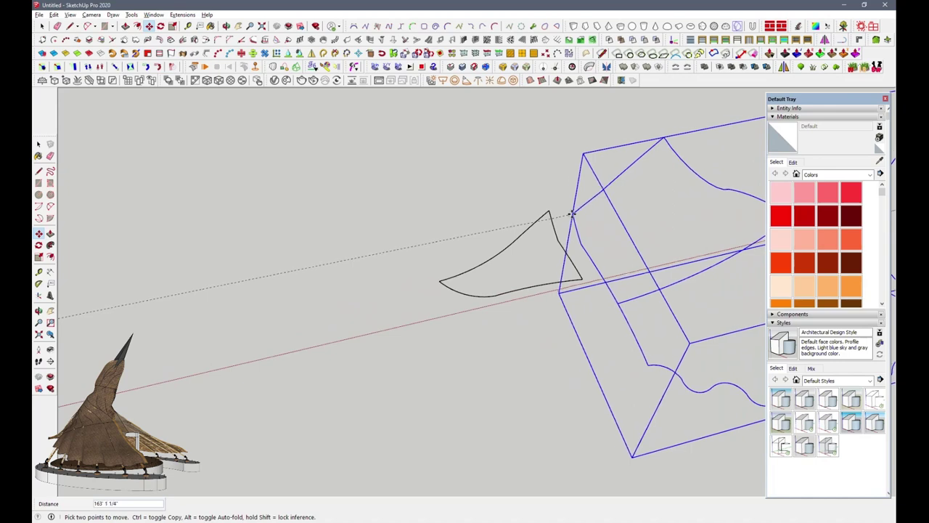
click(501, 256)
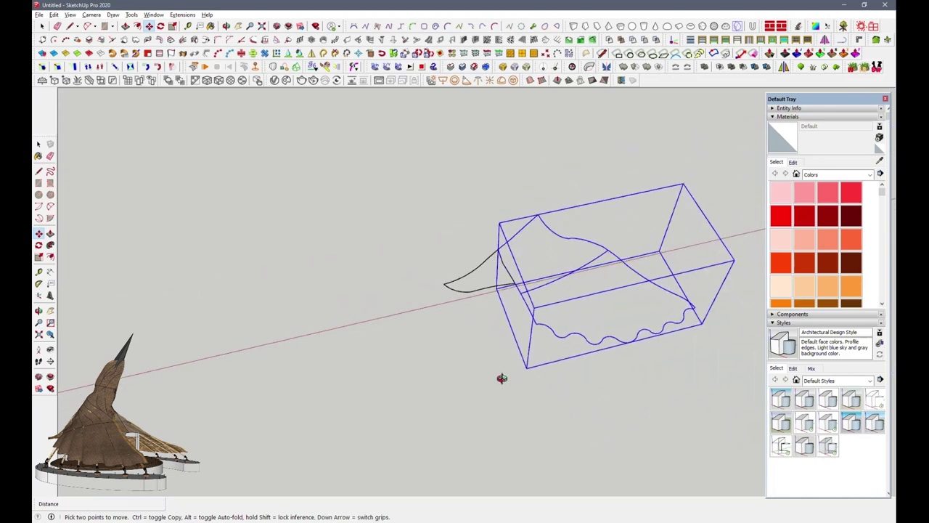
scroll(564, 276, down, 5)
click(41, 27)
scroll(332, 252, up, 5)
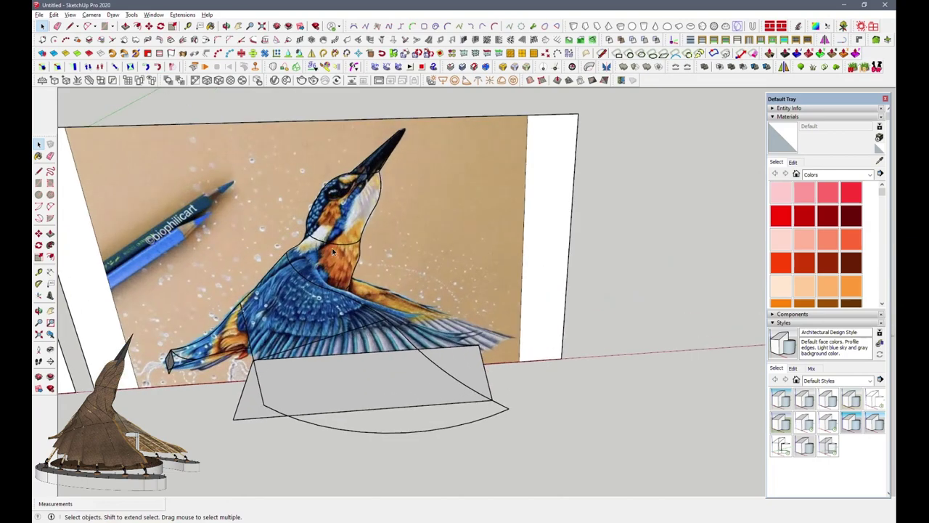
Trace an arc along the bird's body edge on the wall picture
mouse_move(335, 250)
middle_down()
mouse_move(337, 291)
mouse_move(358, 323)
middle_up()
scroll(337, 290, up, 3)
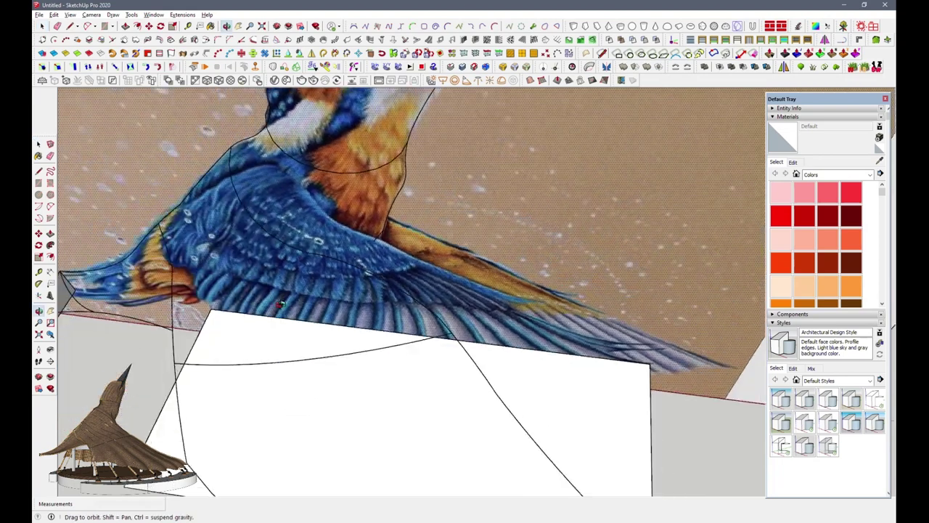
middle_drag(357, 323, 218, 217)
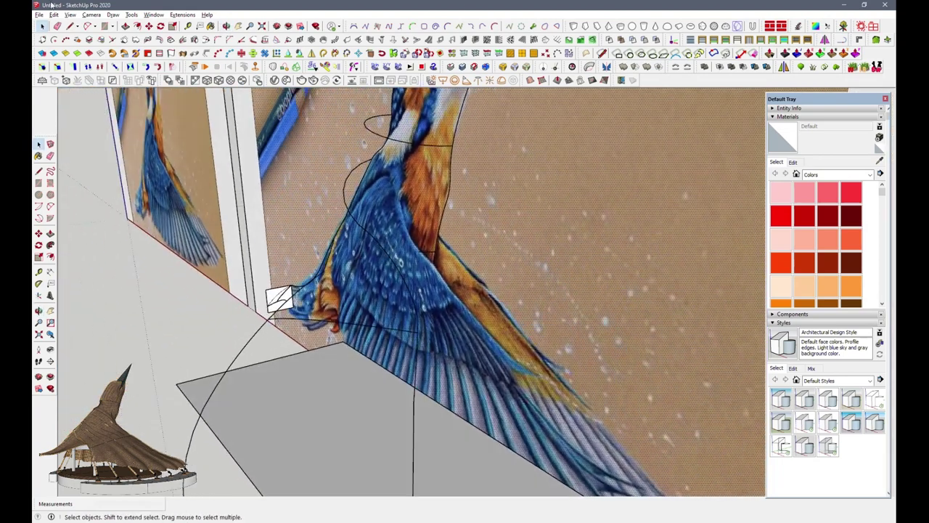
scroll(374, 252, up, 3)
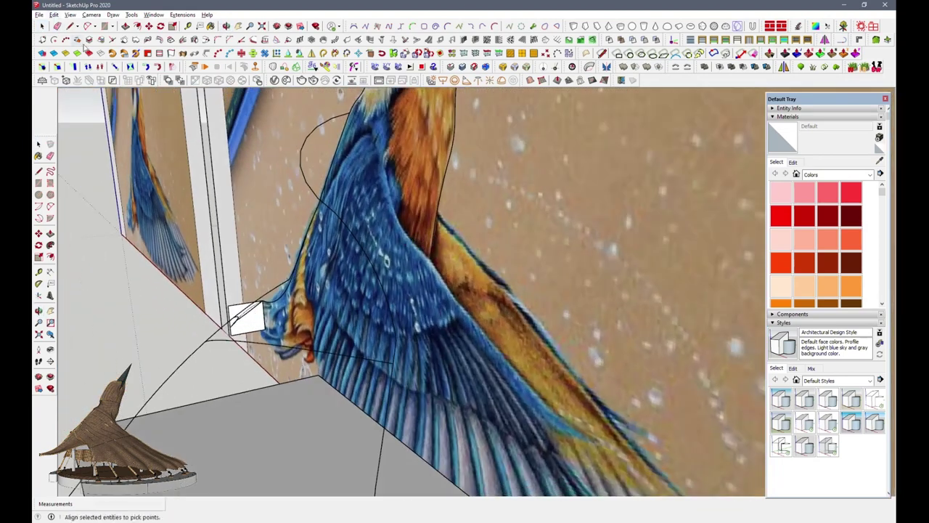
click(373, 254)
click(436, 215)
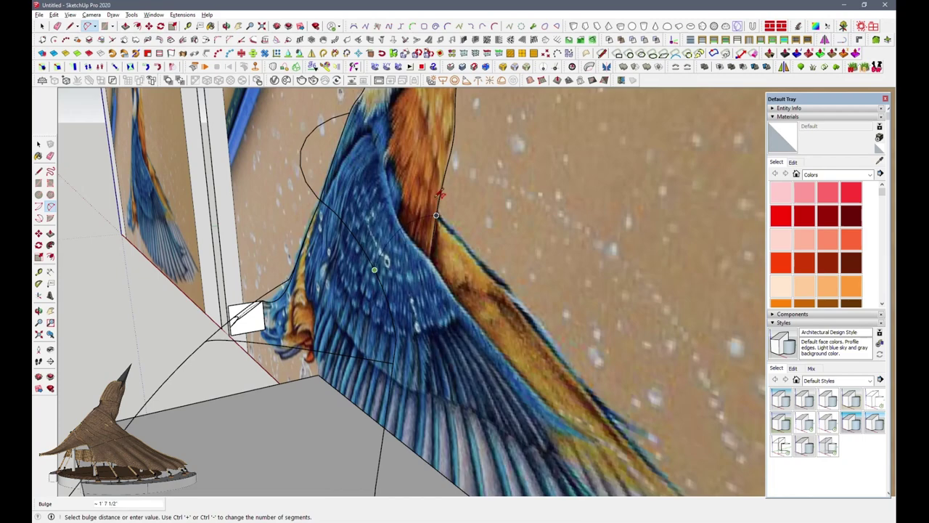
click(444, 196)
middle_drag(444, 196, 387, 172)
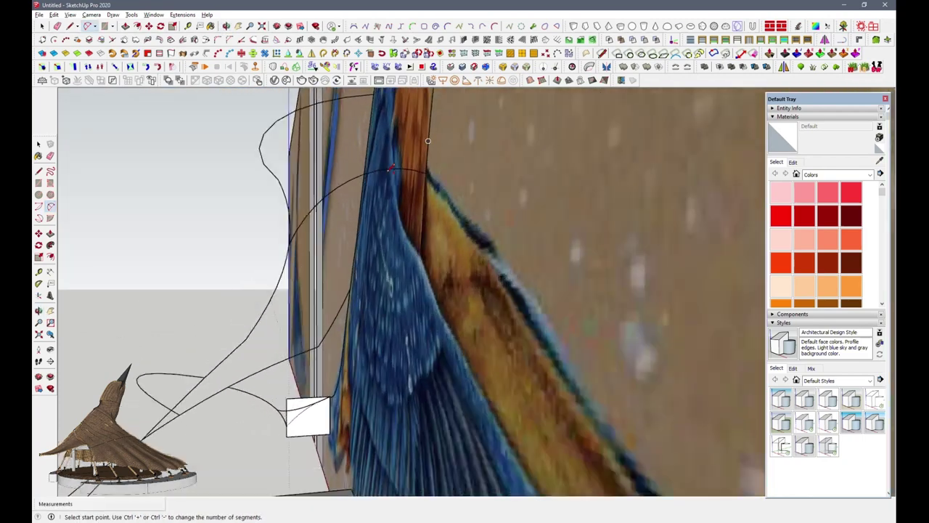
Start another body-edge arc, cancelling and restarting it further along the edge
click(370, 171)
scroll(432, 139, up, 2)
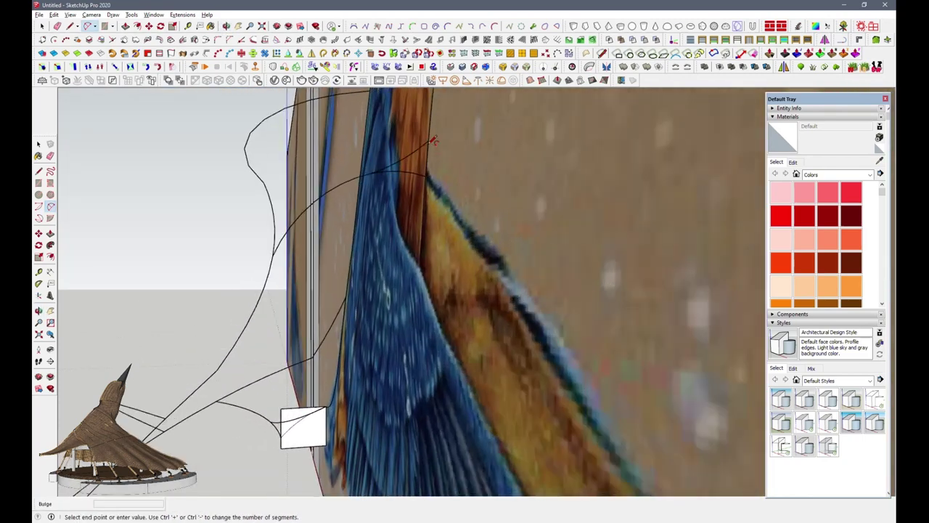
scroll(434, 138, up, 1)
key(Escape)
click(399, 147)
Erase stray strokes around the traced body outline on the wall picture
key(e)
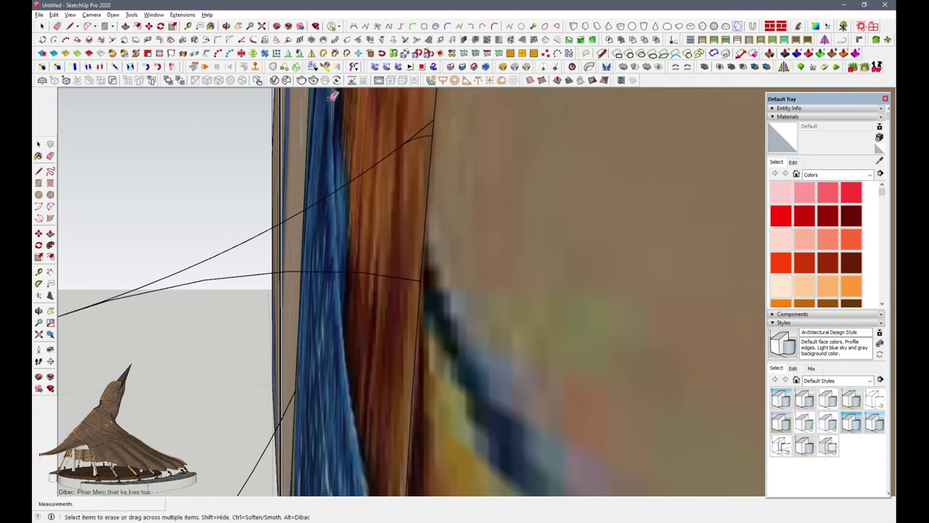
scroll(420, 132, down, 2)
scroll(415, 181, up, 2)
scroll(415, 201, up, 1)
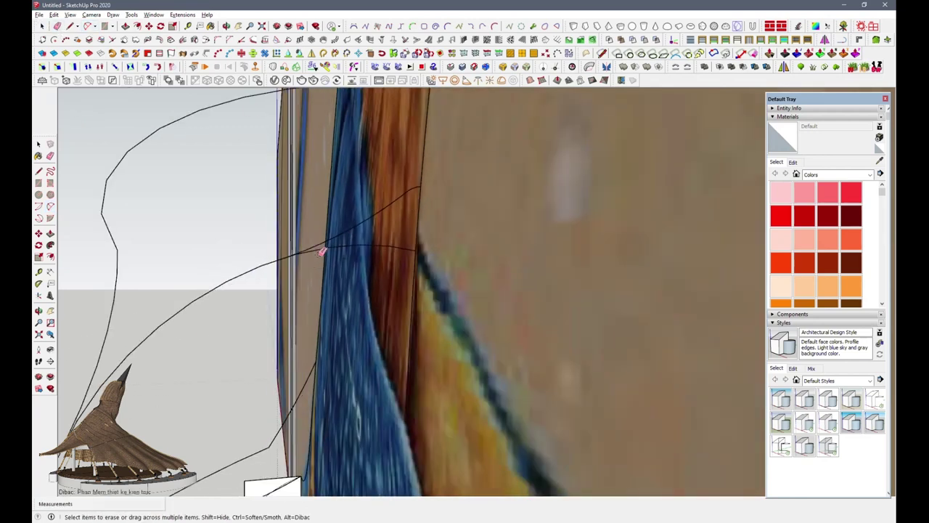
scroll(319, 245, up, 2)
scroll(279, 247, up, 2)
scroll(258, 254, down, 2)
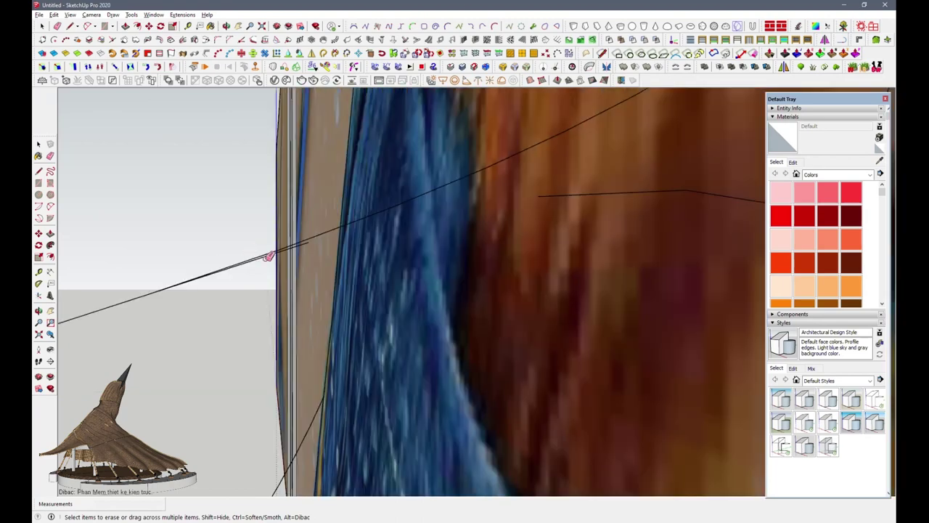
scroll(420, 262, down, 1)
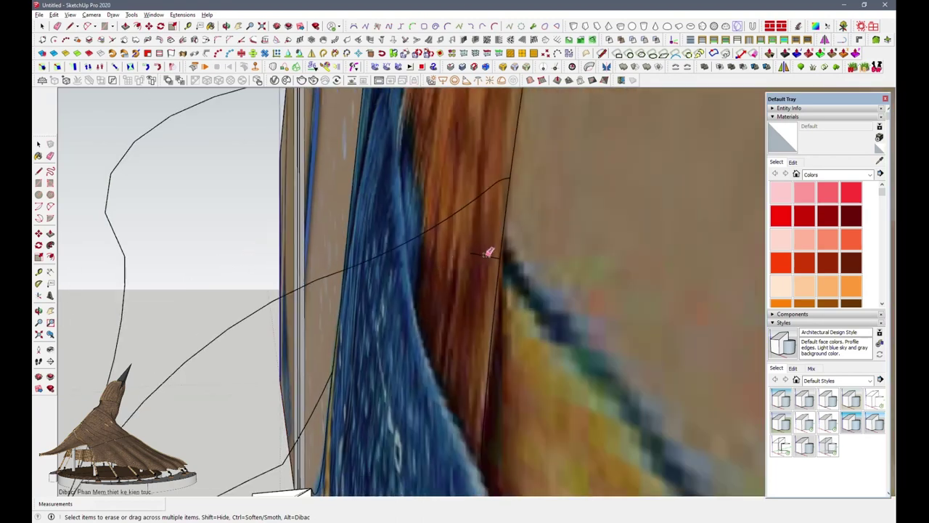
scroll(435, 232, down, 1)
scroll(394, 208, down, 1)
scroll(349, 218, down, 1)
scroll(310, 235, down, 1)
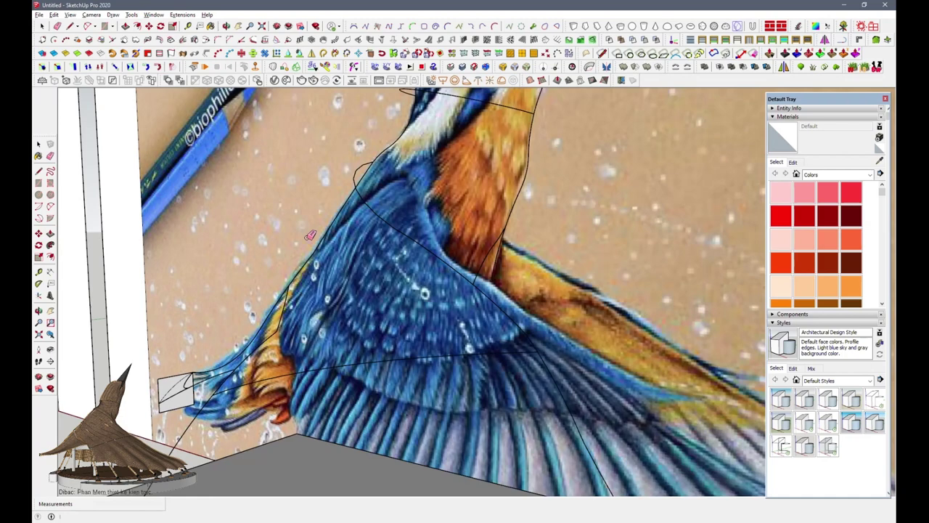
mouse_move(310, 235)
middle_down()
mouse_move(367, 290)
mouse_move(319, 276)
middle_up()
Copy the traced bird outline off the wall into open space with Move and Ctrl
click(43, 26)
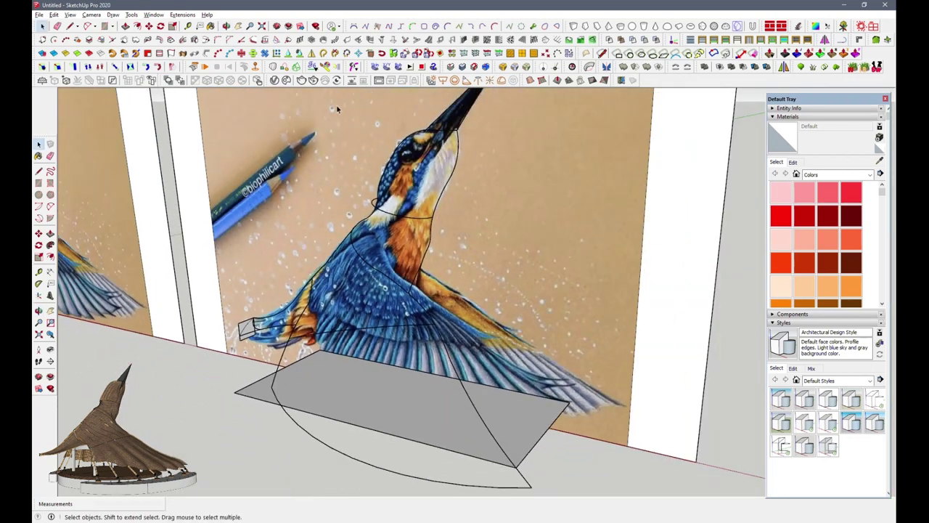
drag(479, 299, 479, 299)
scroll(479, 298, down, 3)
key(m)
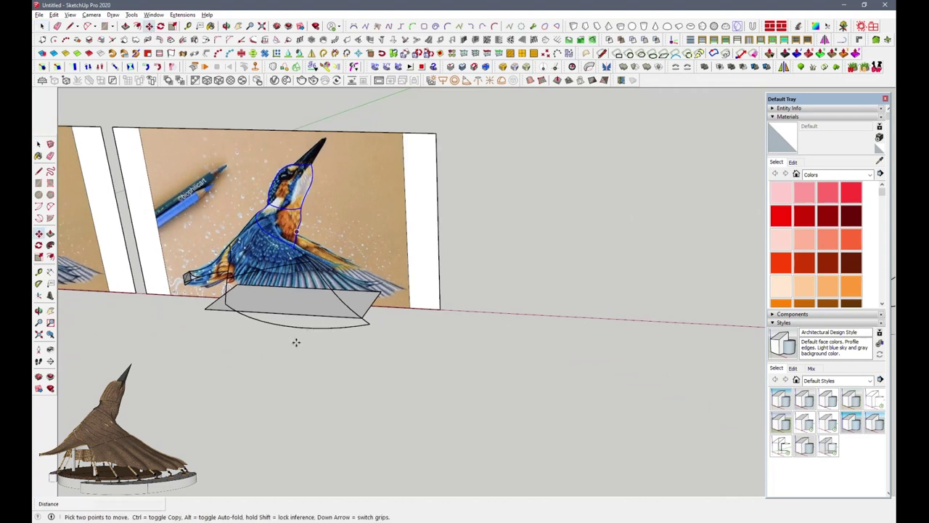
click(309, 331)
key(ctrl)
click(445, 352)
scroll(435, 284, up, 3)
middle_drag(436, 283, 337, 228)
Clean up the copied outline with the Eraser, then window-select all its lines
click(57, 26)
scroll(386, 338, up, 3)
scroll(392, 319, up, 3)
scroll(386, 318, down, 2)
scroll(392, 308, up, 2)
scroll(392, 305, up, 2)
scroll(400, 282, down, 3)
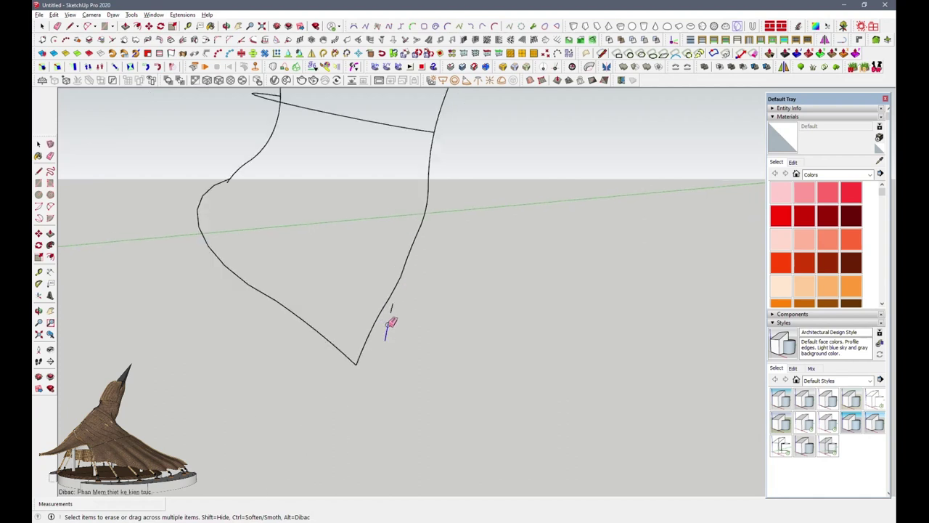
middle_drag(300, 235, 626, 267)
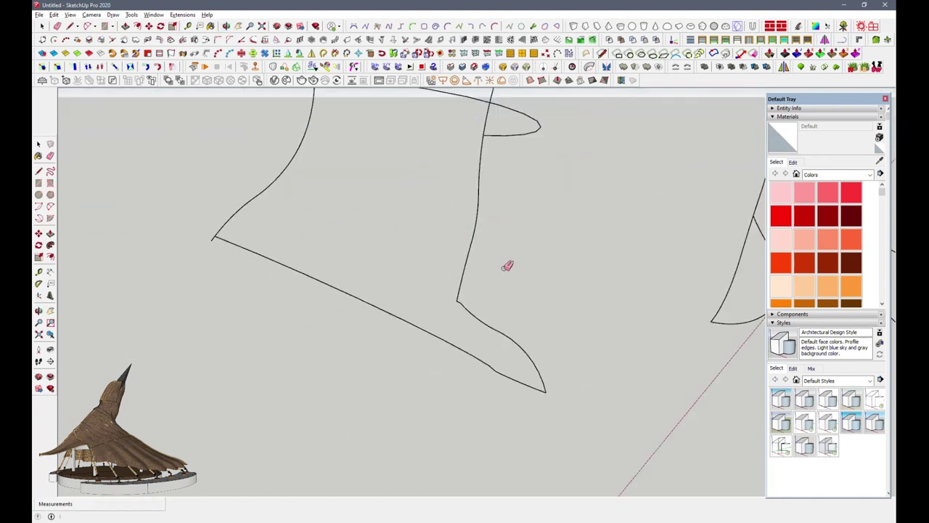
mouse_move(217, 238)
middle_down()
mouse_move(211, 231)
mouse_move(385, 288)
mouse_move(231, 251)
mouse_move(362, 367)
mouse_move(341, 342)
middle_up()
drag(307, 129, 567, 395)
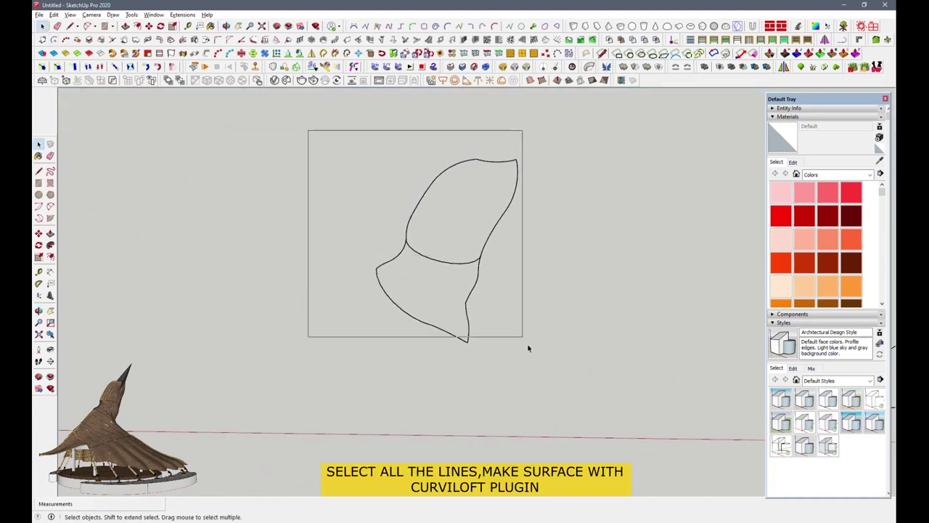
Preview a Curviloft skin on the copied outline, cancel it, and group the curves
click(296, 67)
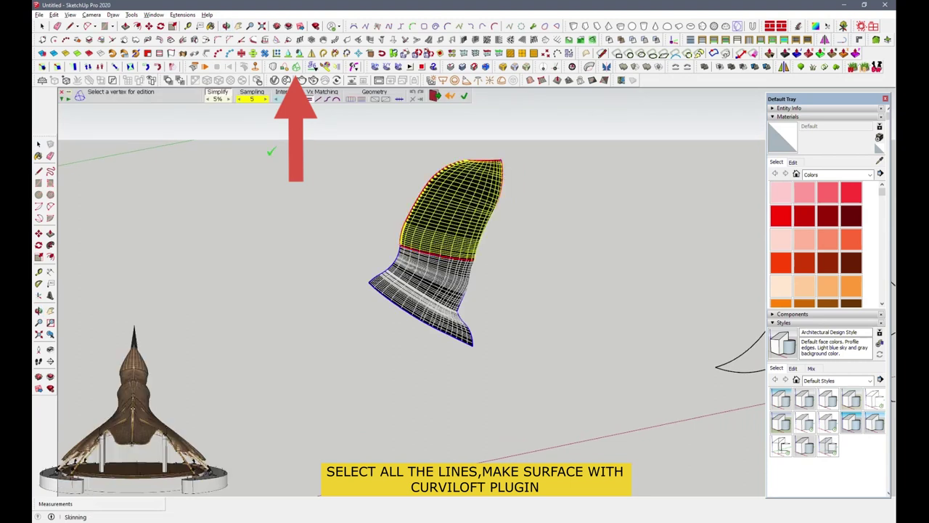
click(45, 27)
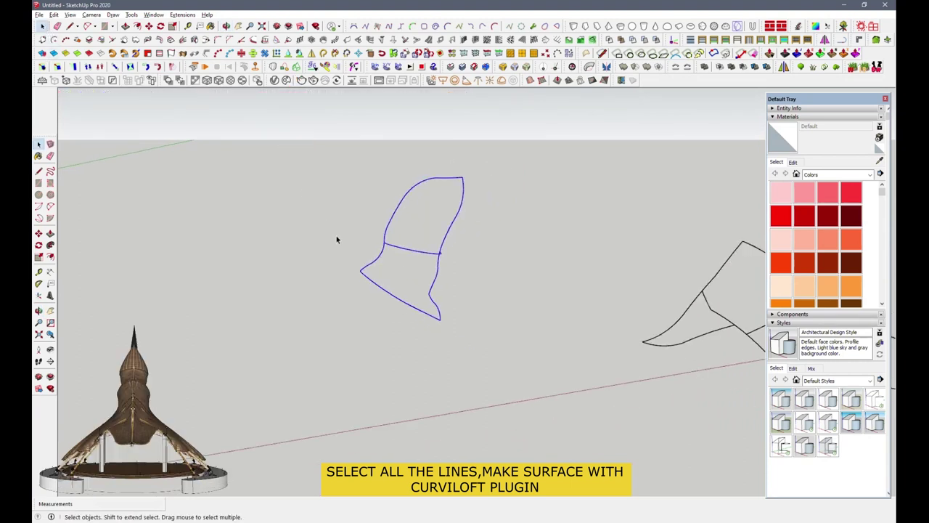
right_click(420, 254)
click(450, 86)
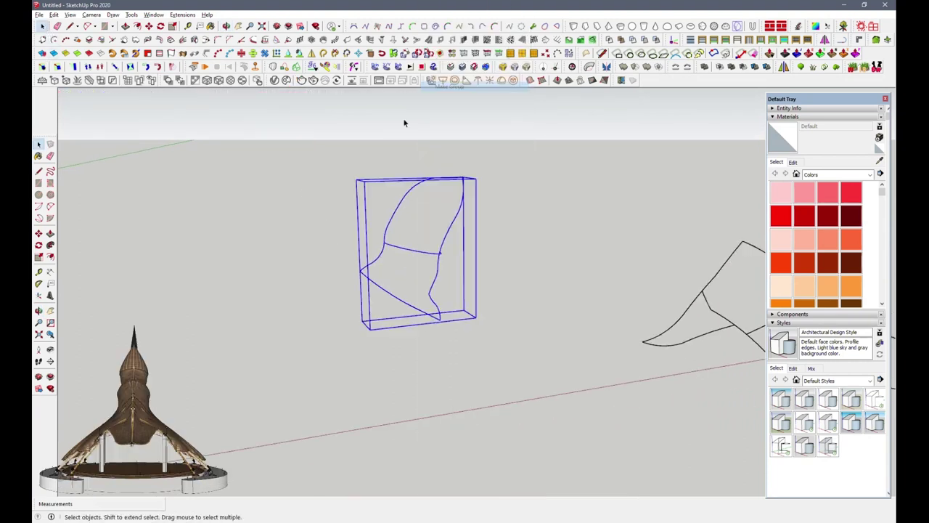
Move the grouped body outline onto the tip of the wing curve
click(151, 26)
middle_drag(435, 290, 362, 294)
click(379, 308)
scroll(410, 313, up, 3)
scroll(411, 312, down, 5)
scroll(538, 250, up, 3)
click(538, 251)
Orbit to a level view and open the sketch group for editing
key(space)
mouse_move(538, 250)
middle_down()
mouse_move(311, 218)
mouse_move(385, 225)
mouse_move(505, 296)
mouse_move(387, 288)
mouse_move(470, 281)
mouse_move(460, 315)
mouse_move(508, 313)
mouse_move(315, 276)
mouse_move(349, 205)
mouse_move(394, 222)
middle_up()
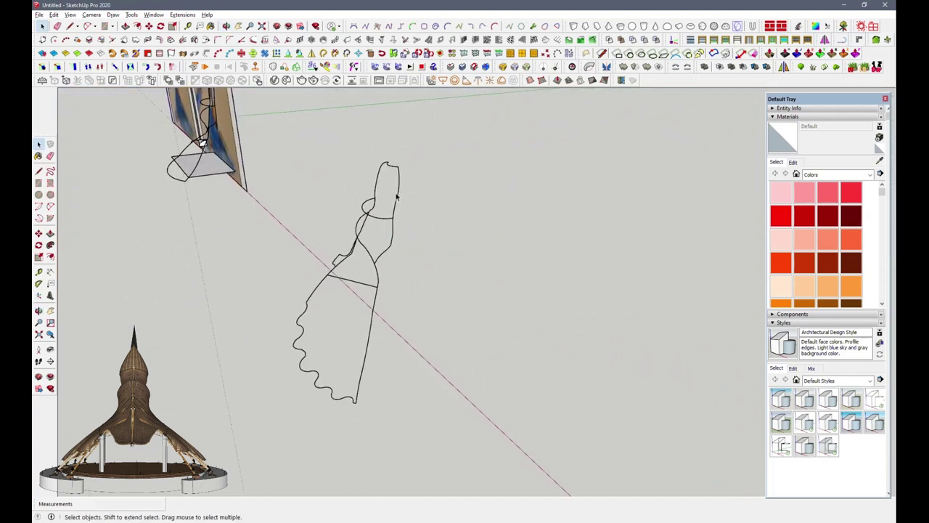
double_click(397, 195)
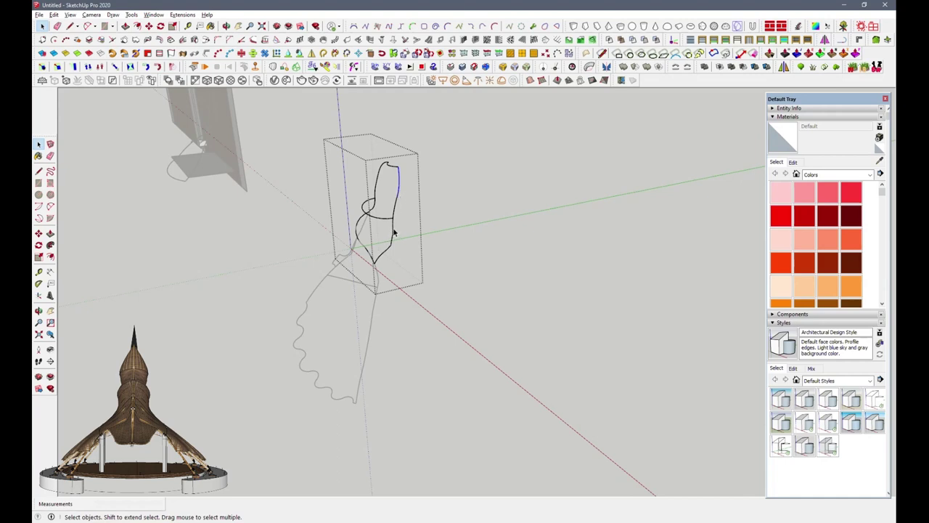
Draw two 2-Point Arcs connecting the lower scalloped wing curves
scroll(388, 239, up, 1)
mouse_move(427, 230)
middle_down()
mouse_move(412, 238)
mouse_move(517, 334)
middle_up()
scroll(517, 333, up, 2)
key(a)
scroll(519, 341, up, 2)
click(520, 343)
scroll(520, 342, up, 2)
click(491, 360)
click(510, 362)
click(468, 332)
click(477, 332)
Add two more connecting arcs across the other wing curve junctions
middle_drag(446, 327, 472, 302)
click(472, 302)
middle_drag(397, 297, 270, 317)
click(440, 315)
middle_drag(463, 373, 535, 298)
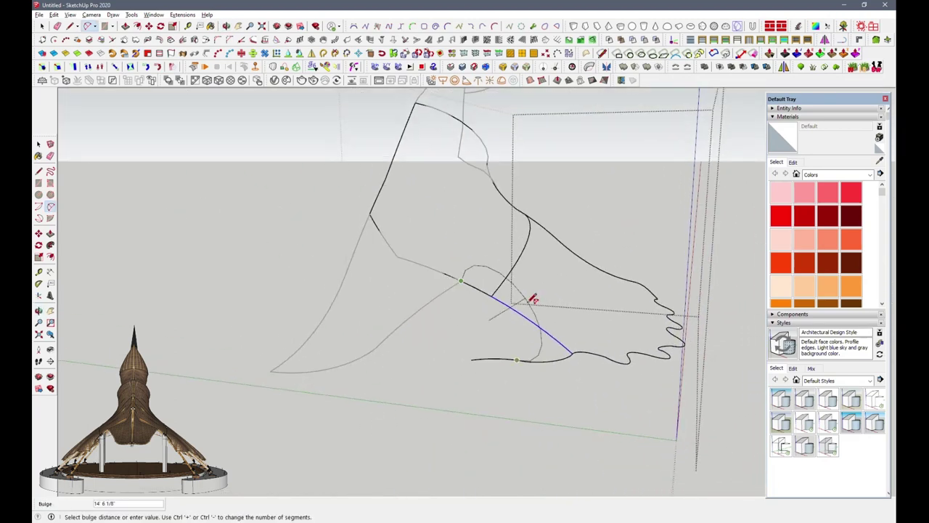
click(532, 360)
scroll(326, 435, up, 3)
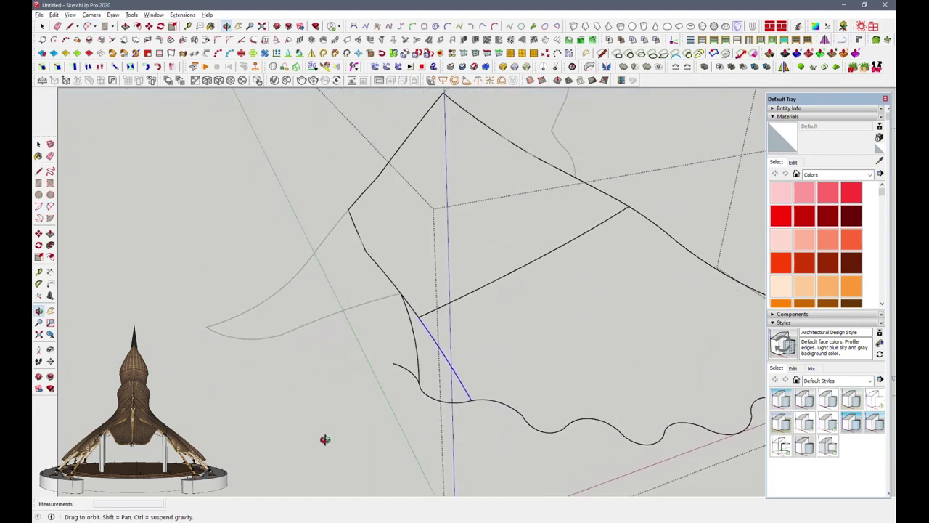
mouse_move(470, 332)
middle_down()
mouse_move(520, 297)
mouse_move(564, 303)
middle_up()
click(521, 297)
click(547, 307)
click(564, 303)
mouse_move(377, 239)
middle_down()
mouse_move(257, 265)
mouse_move(292, 291)
mouse_move(387, 318)
mouse_move(413, 272)
middle_up()
Erase the leftover straight line crossing the wing outline
key(e)
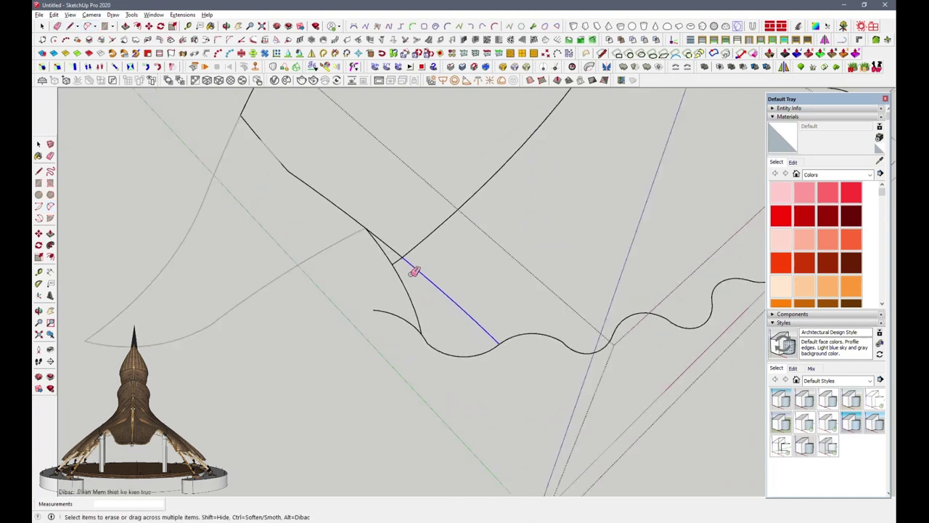
drag(384, 236, 491, 333)
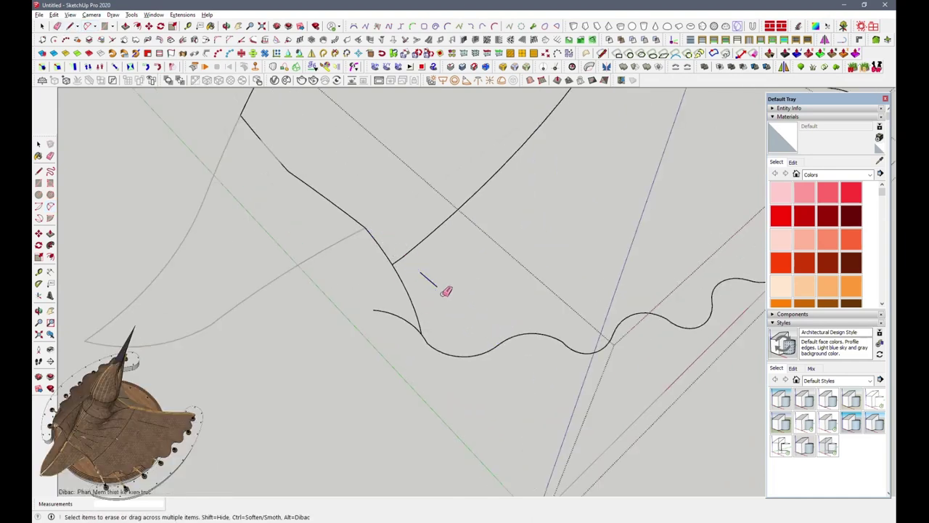
middle_drag(400, 328, 425, 324)
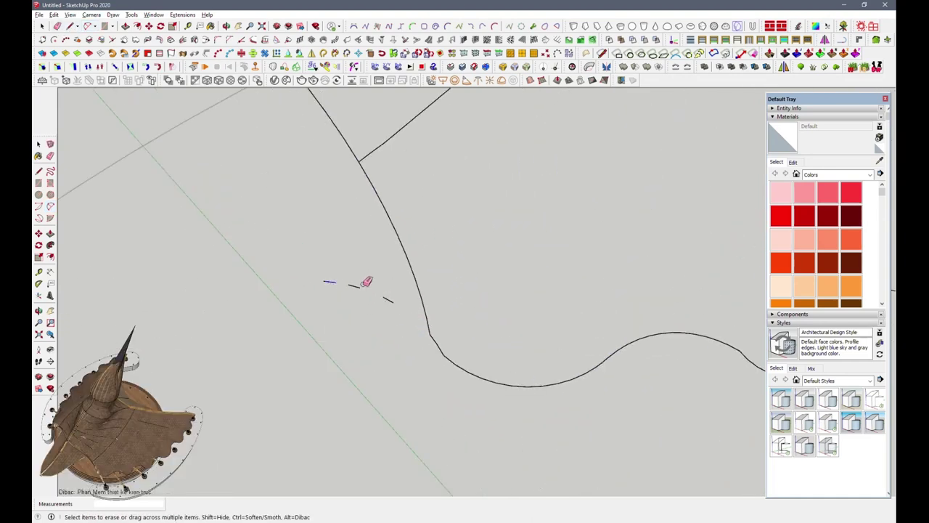
scroll(370, 288, down, 5)
key(space)
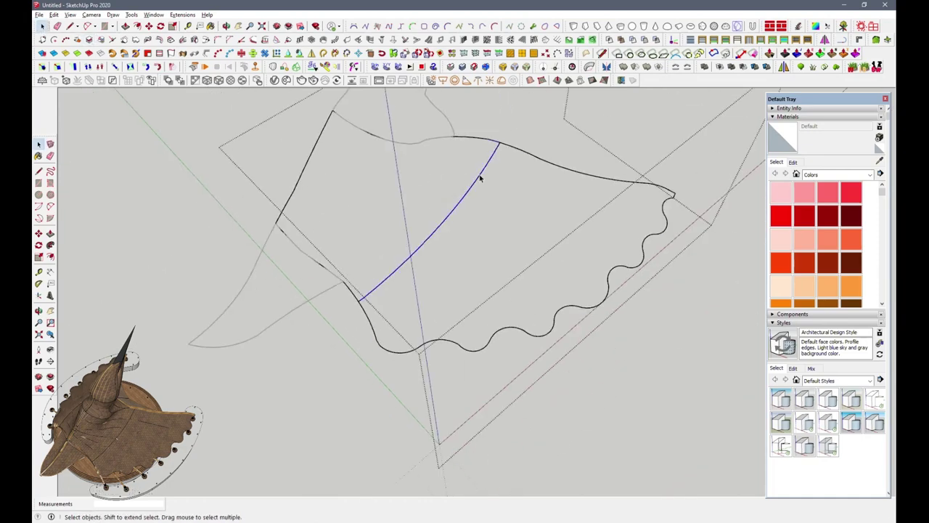
click(300, 69)
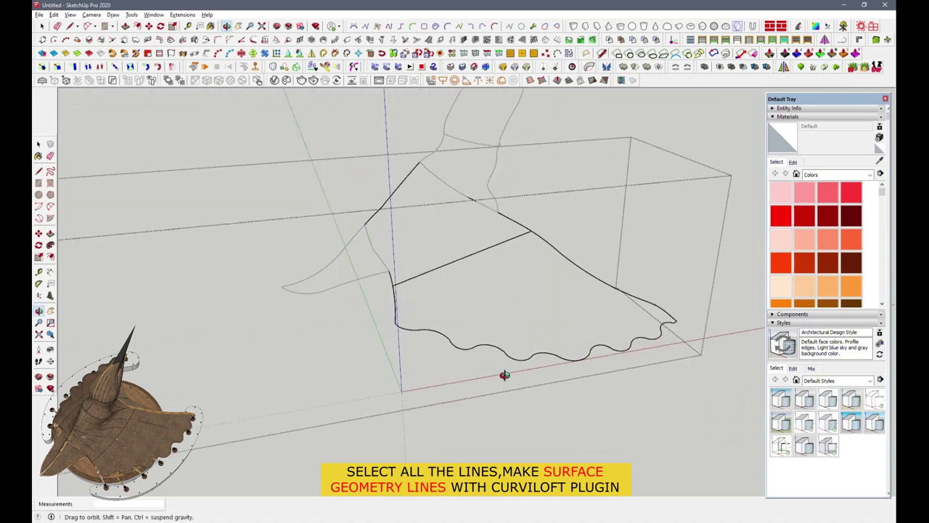
click(357, 101)
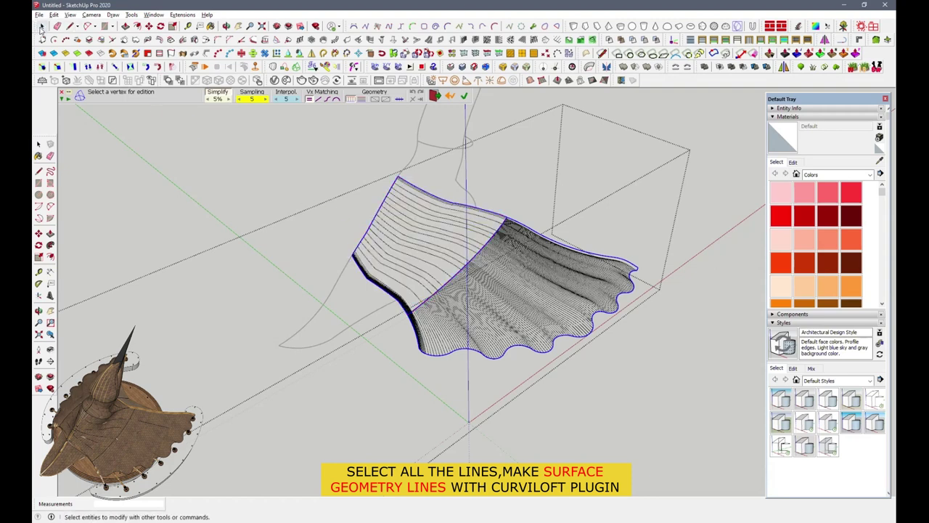
click(41, 26)
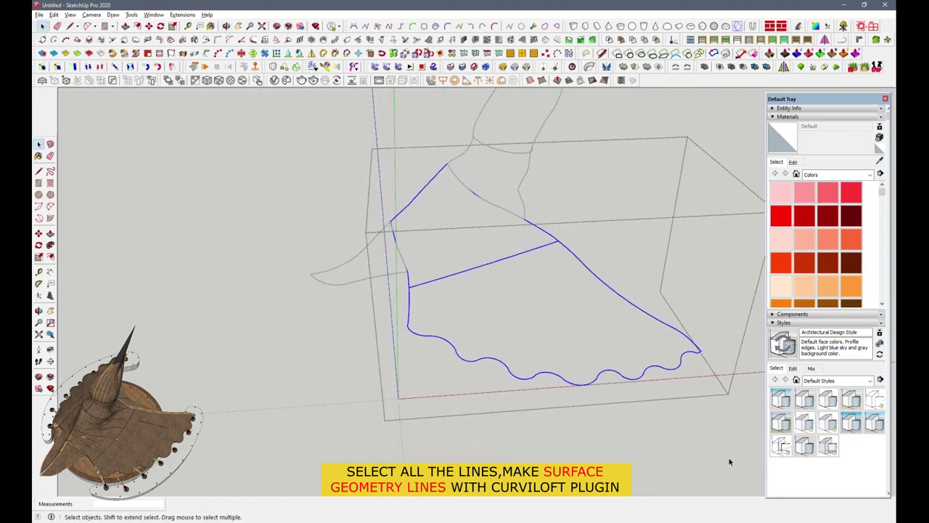
scroll(457, 296, down, 5)
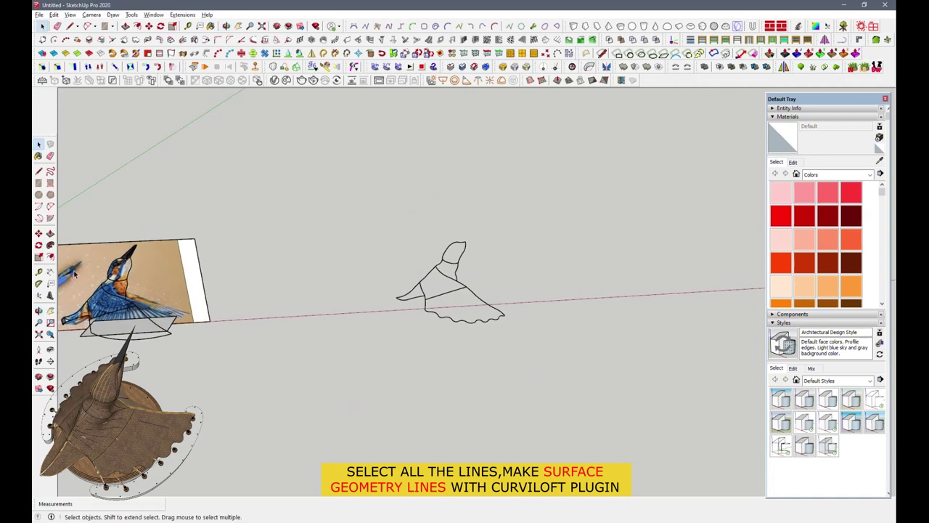
Copy the traced head curves from the picture into open space beside the body sketch
scroll(97, 238, up, 5)
drag(96, 193, 220, 311)
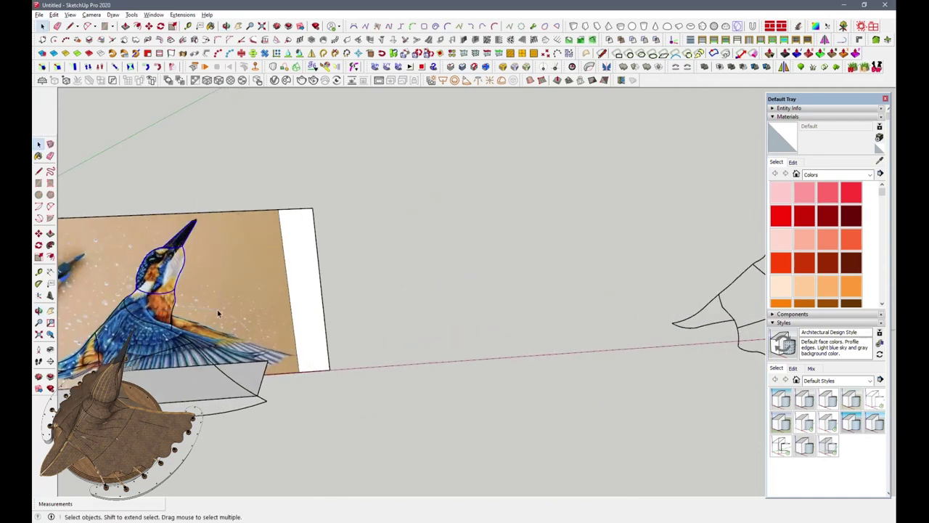
key(m)
key(ctrl)
click(219, 299)
scroll(218, 298, down, 3)
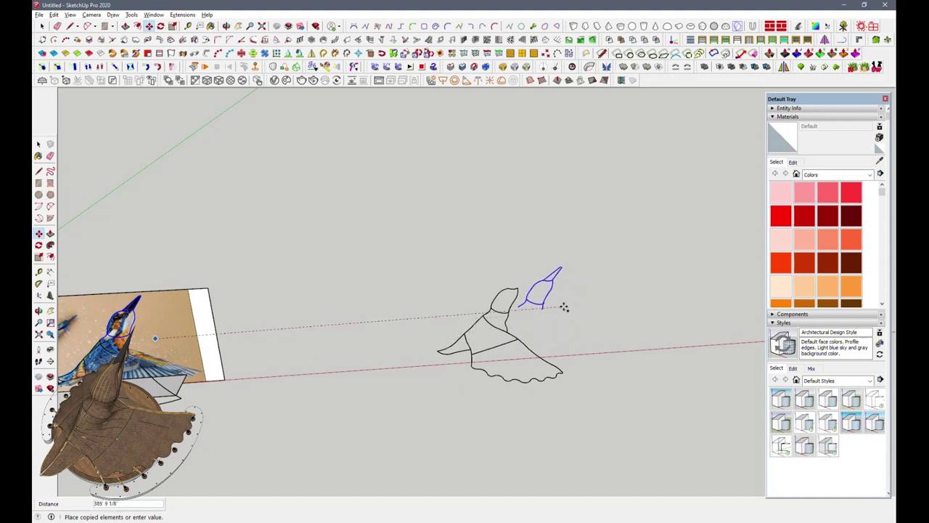
click(574, 312)
Start a closing line at the head curve's endpoint near the beak base
scroll(572, 302, up, 3)
scroll(571, 290, up, 2)
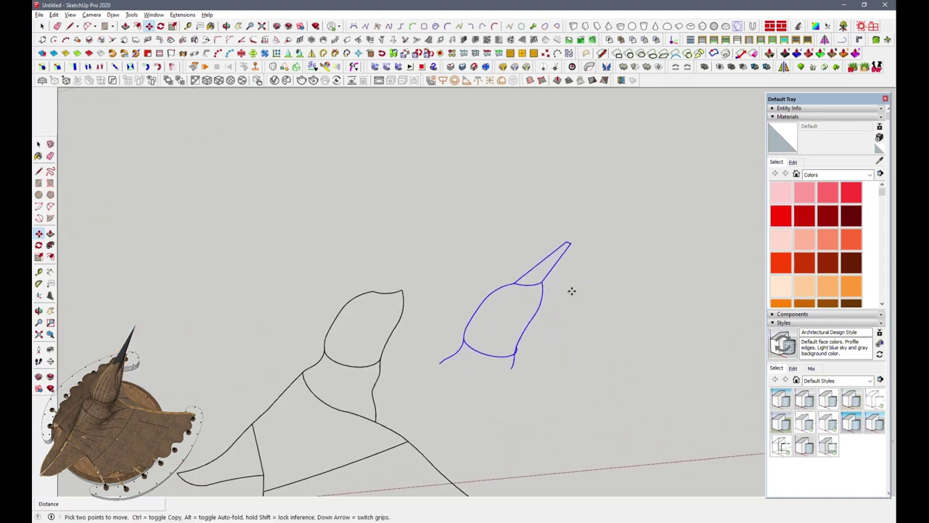
scroll(517, 285, up, 2)
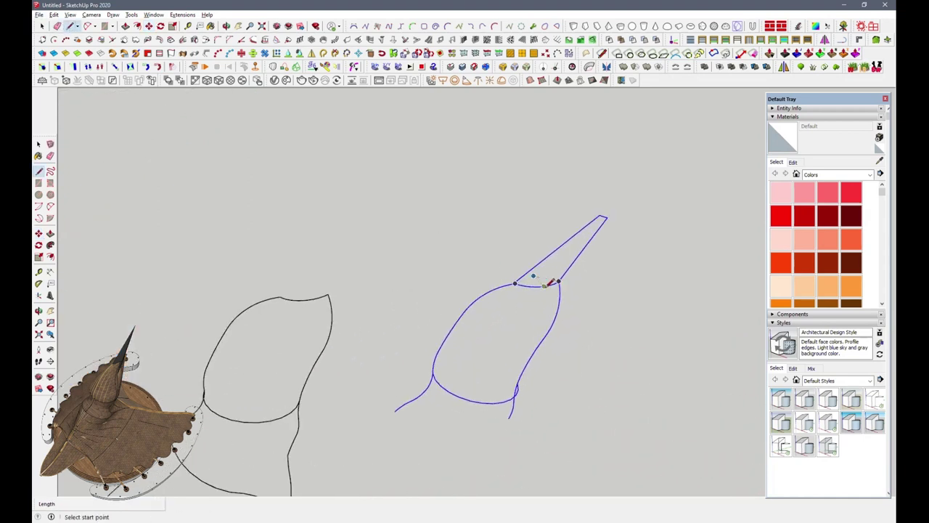
click(560, 280)
scroll(533, 300, up, 2)
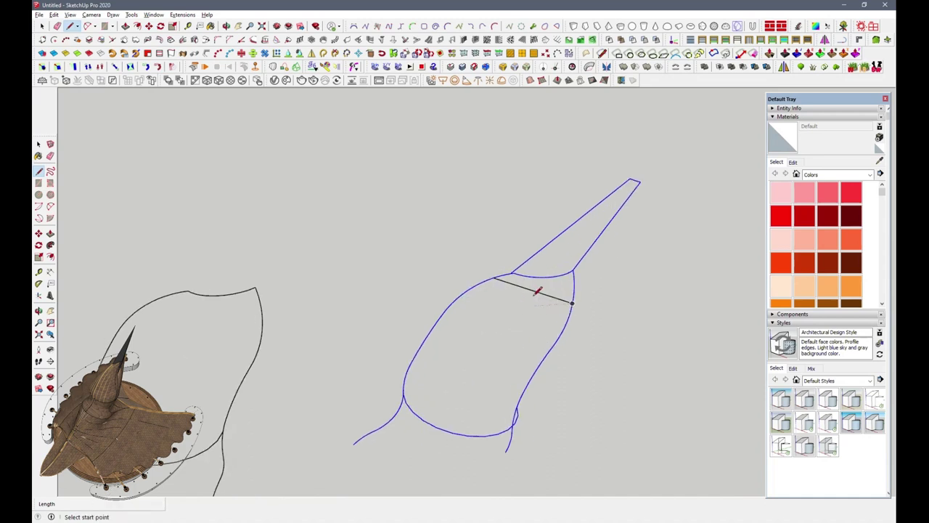
mouse_move(535, 265)
middle_down()
mouse_move(475, 282)
mouse_move(519, 299)
middle_up()
Draw the closing line segments across the beak base of the copied head
key(e)
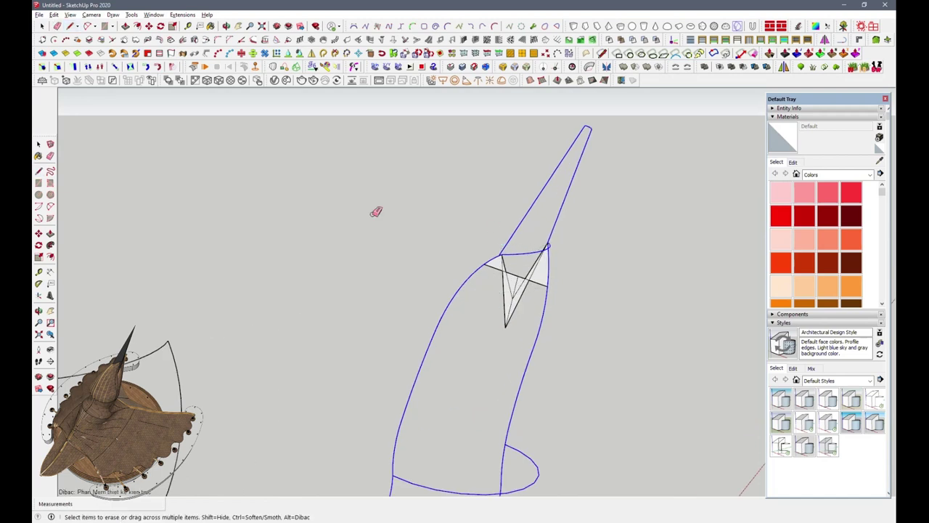
scroll(525, 271, up, 3)
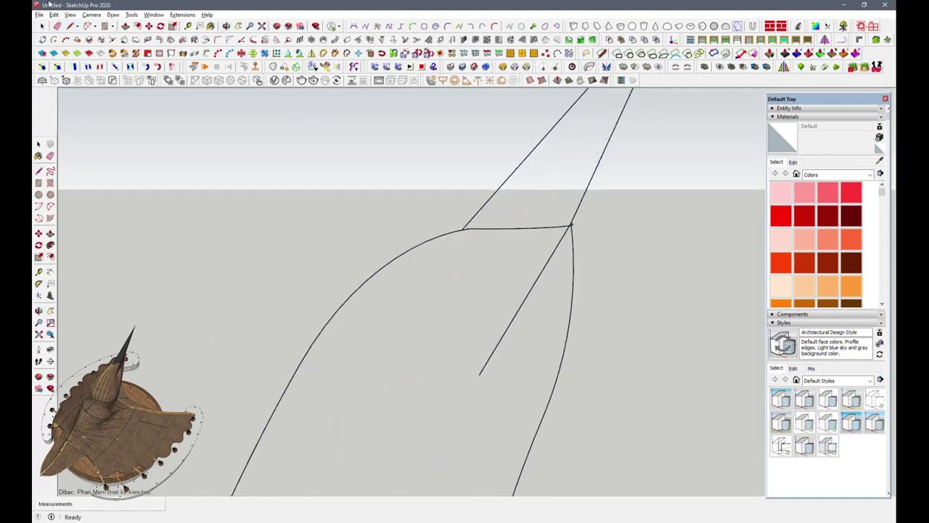
click(479, 374)
mouse_move(479, 374)
middle_down()
mouse_move(380, 249)
mouse_move(550, 187)
mouse_move(453, 338)
mouse_move(504, 249)
mouse_move(451, 354)
middle_up()
click(451, 356)
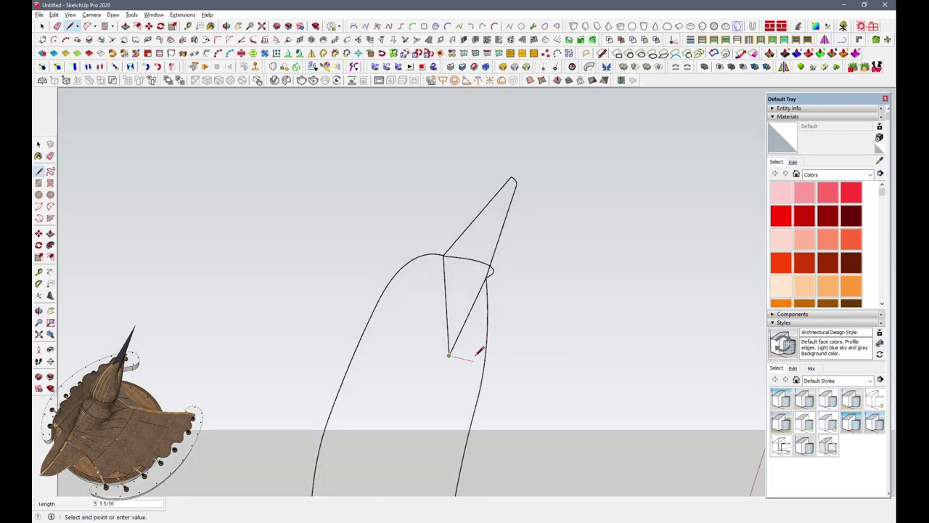
middle_drag(491, 258, 501, 270)
mouse_move(483, 354)
middle_down()
mouse_move(468, 351)
mouse_move(577, 129)
mouse_move(520, 232)
mouse_move(382, 214)
middle_up()
scroll(614, 129, down, 2)
click(536, 273)
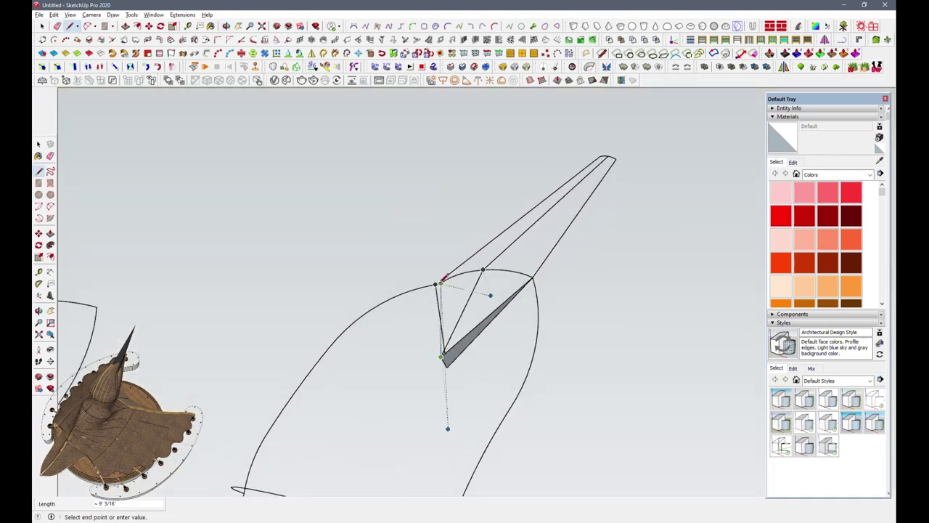
click(442, 283)
key(space)
Window-select the head-and-beak outline in front view and orbit to inspect it
key(f)
drag(337, 143, 548, 384)
scroll(371, 368, up, 2)
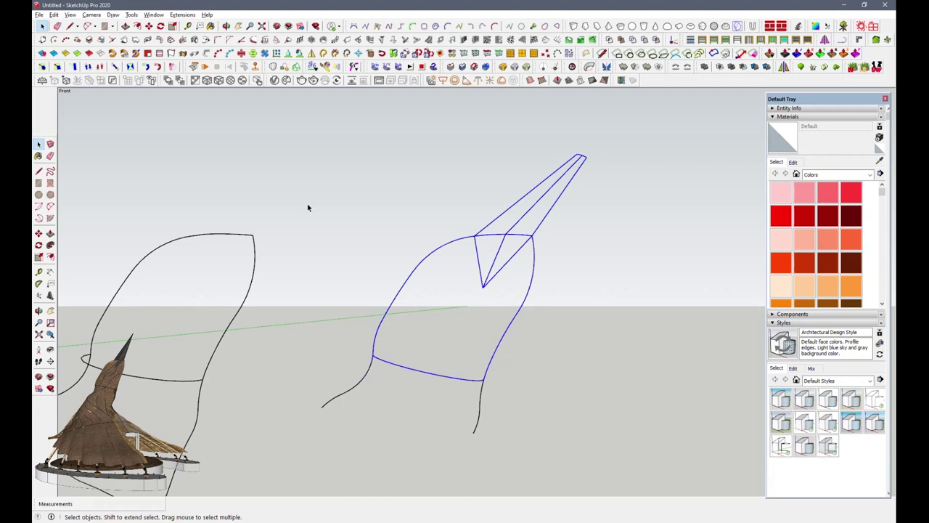
middle_drag(492, 245, 426, 343)
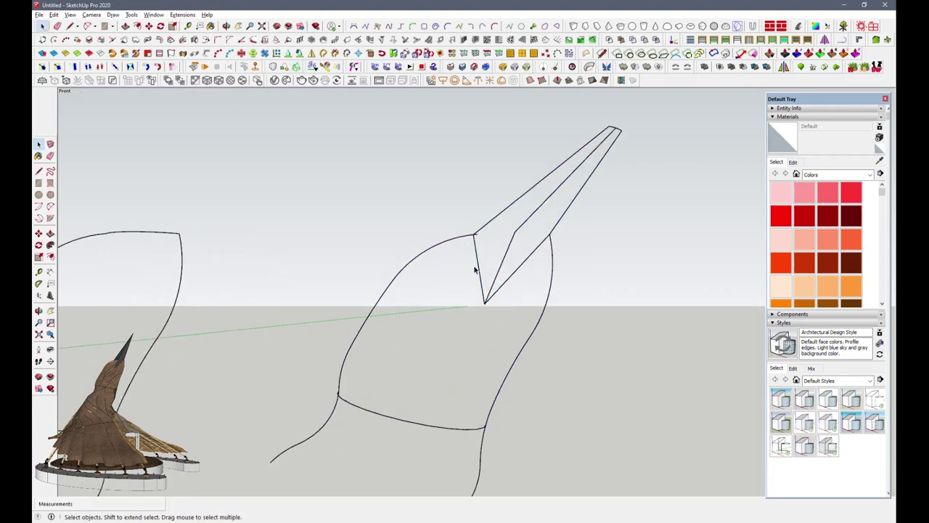
Preview a Curviloft skin over the head curves, then cancel it and abandon the arc
click(295, 67)
mouse_move(492, 302)
middle_down()
mouse_move(438, 280)
mouse_move(564, 303)
middle_up()
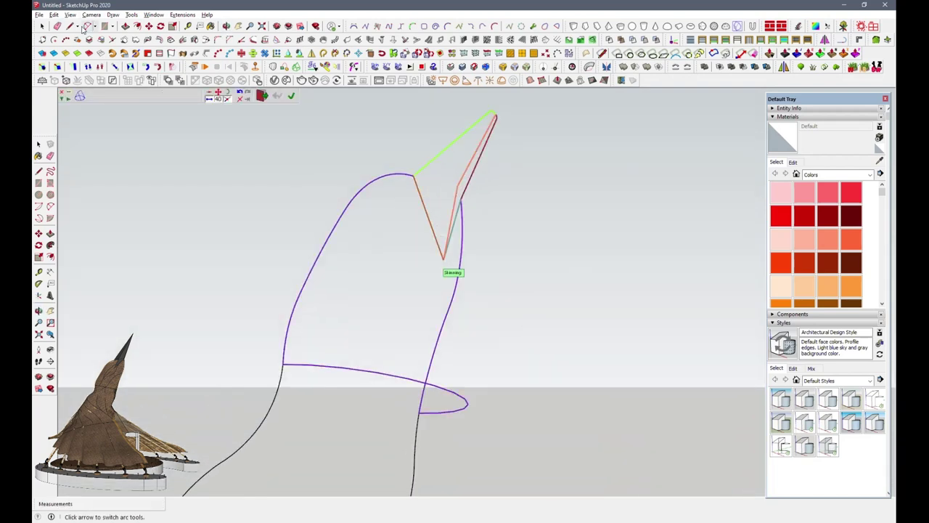
click(86, 26)
mouse_move(445, 249)
middle_down()
mouse_move(559, 353)
mouse_move(409, 297)
mouse_move(204, 249)
mouse_move(465, 327)
middle_up()
click(409, 315)
mouse_move(429, 182)
middle_down()
mouse_move(400, 331)
mouse_move(400, 239)
mouse_move(365, 208)
mouse_move(366, 165)
mouse_move(377, 265)
mouse_move(355, 185)
mouse_move(248, 329)
middle_up()
key(e)
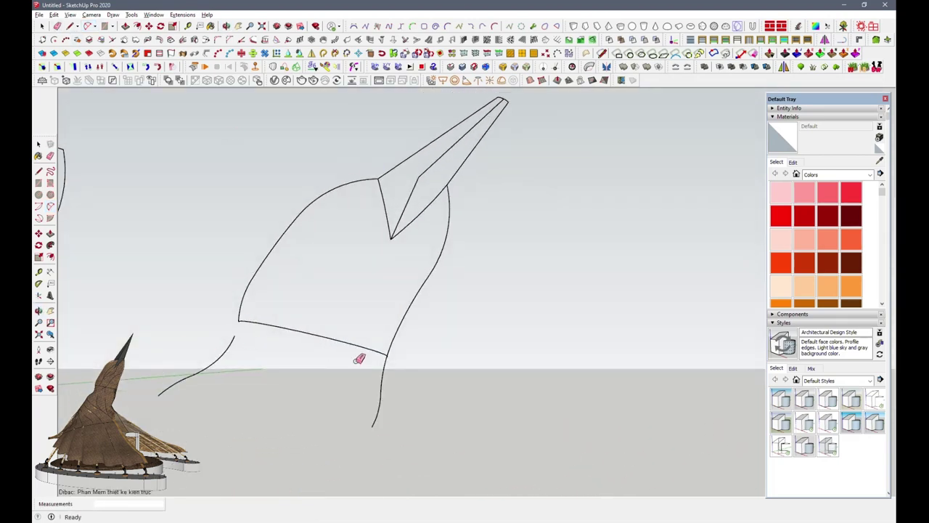
Orbit around the bare head curves to inspect them from several angles
middle_drag(359, 358, 340, 334)
mouse_move(276, 330)
middle_down()
mouse_move(421, 203)
mouse_move(406, 218)
mouse_move(435, 161)
mouse_move(591, 327)
middle_up()
mouse_move(484, 150)
middle_down()
mouse_move(610, 172)
mouse_move(590, 323)
mouse_move(527, 297)
mouse_move(595, 269)
mouse_move(545, 254)
middle_up()
key(l)
click(556, 344)
mouse_move(556, 344)
middle_down()
mouse_move(394, 197)
mouse_move(342, 228)
mouse_move(223, 345)
middle_up()
key(space)
scroll(392, 218, up, 2)
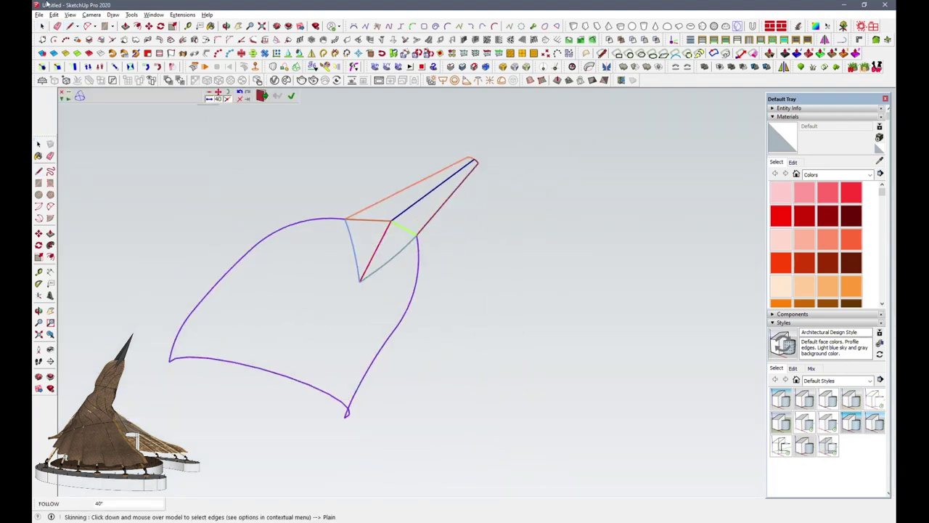
middle_drag(321, 288, 393, 265)
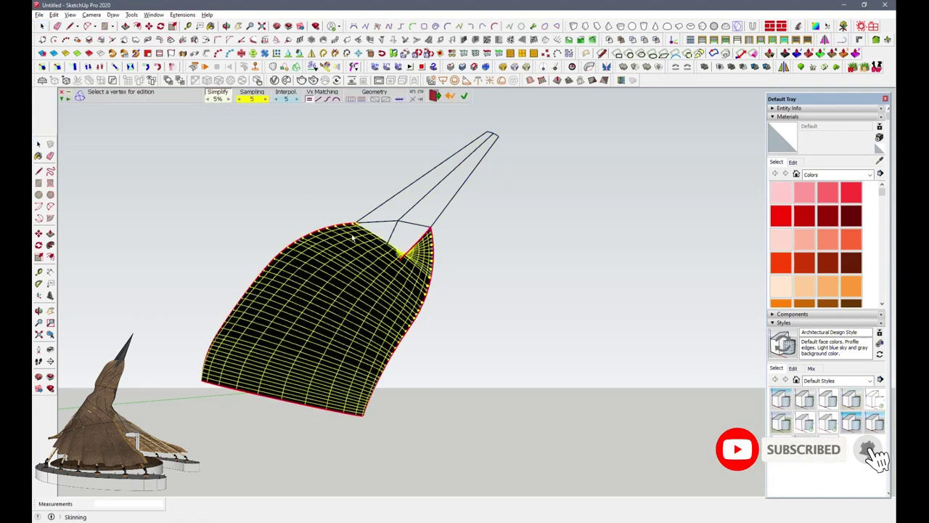
scroll(405, 275, up, 5)
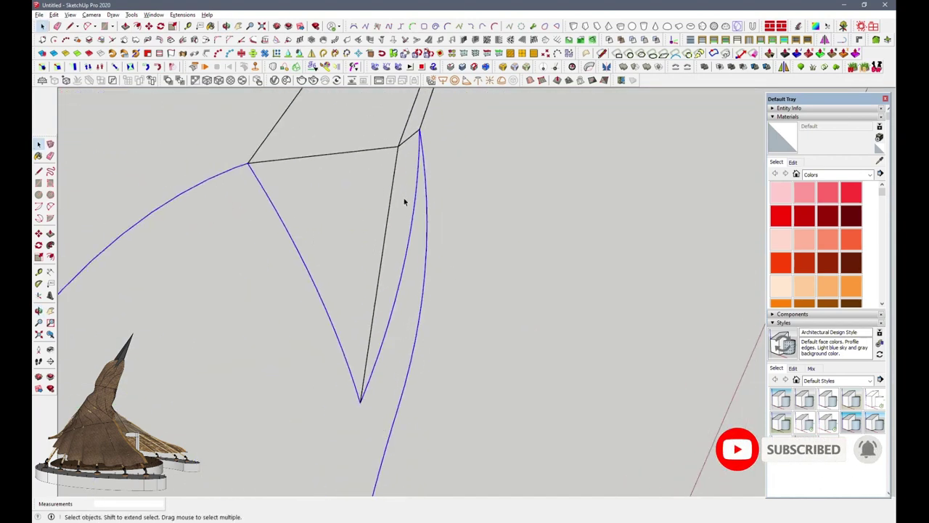
Draw a 2-Point Arc at the beak junction of the head outline
middle_drag(406, 199, 354, 293)
key(a)
click(425, 325)
mouse_move(344, 415)
middle_down()
mouse_move(348, 460)
mouse_move(522, 385)
mouse_move(269, 242)
middle_up()
click(349, 460)
click(522, 385)
Preview skins over the curves, discard them, and add a closing line at the beak
key(k)
mouse_move(418, 276)
middle_down()
mouse_move(547, 202)
mouse_move(559, 291)
mouse_move(440, 275)
middle_up()
key(Escape)
key(l)
click(436, 280)
key(space)
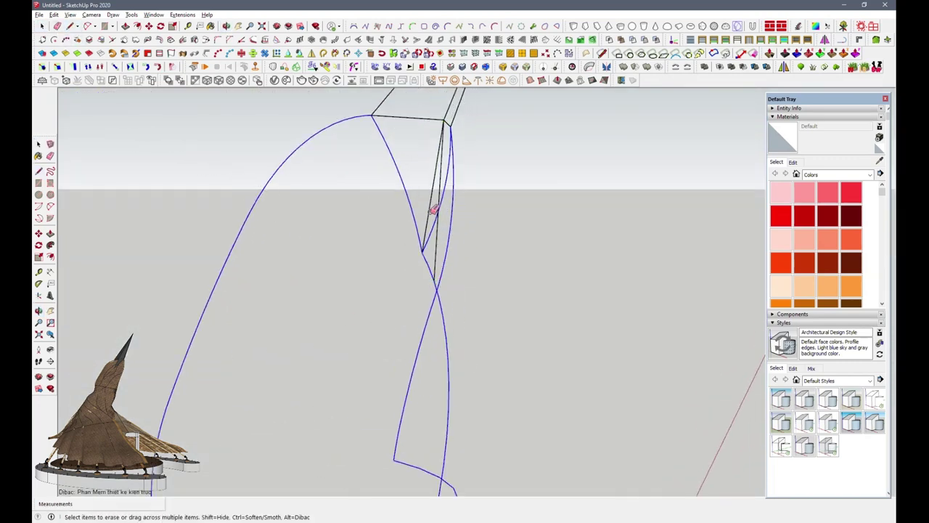
click(414, 249)
mouse_move(414, 249)
middle_down()
mouse_move(349, 249)
mouse_move(427, 250)
mouse_move(207, 150)
mouse_move(432, 280)
middle_up()
key(k)
key(Escape)
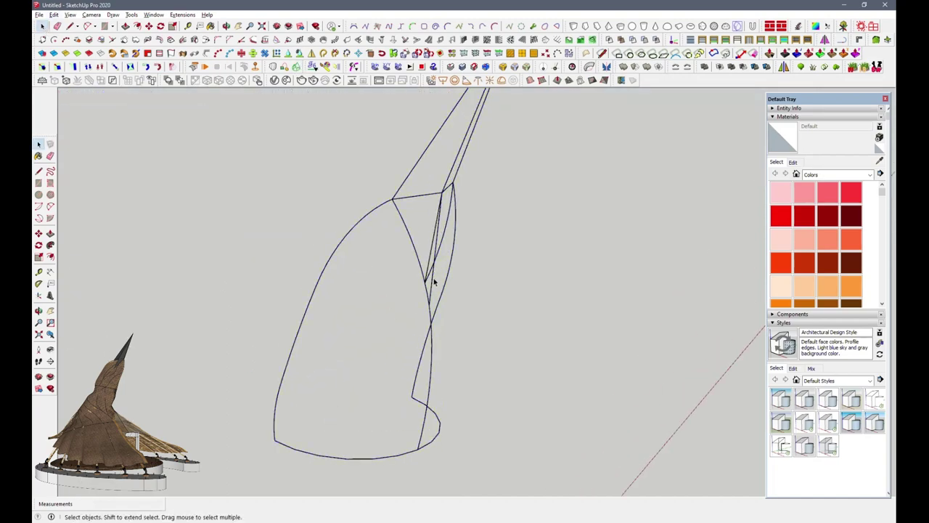
mouse_move(416, 302)
middle_down()
mouse_move(528, 313)
mouse_move(529, 414)
mouse_move(498, 317)
mouse_move(388, 228)
mouse_move(481, 184)
middle_up()
scroll(465, 152, down, 3)
scroll(346, 253, down, 2)
Copy the beak curves to the right, skin the copy, and delete the head's beak lines
key(m)
click(413, 206)
ctrl+click(491, 201)
mouse_move(491, 201)
middle_down()
mouse_move(529, 135)
mouse_move(370, 185)
middle_up()
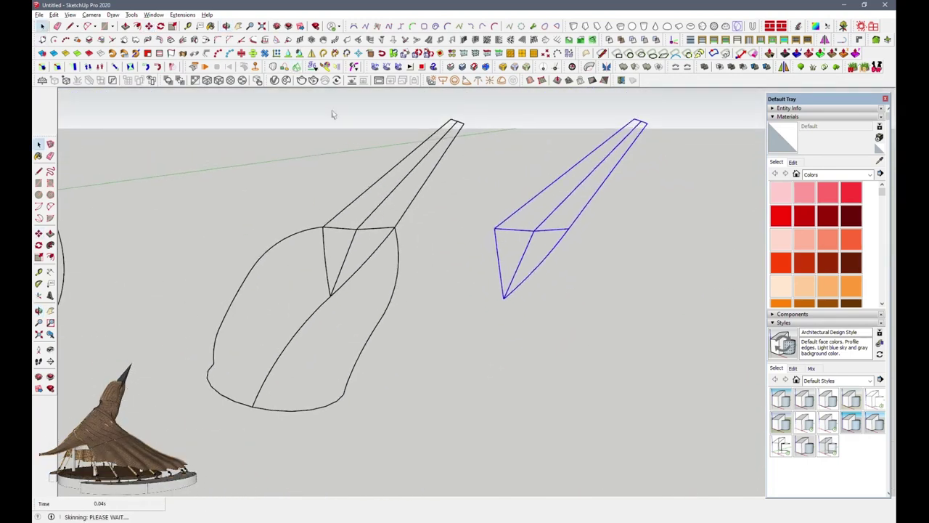
key(Return)
drag(480, 111, 369, 185)
key(Delete)
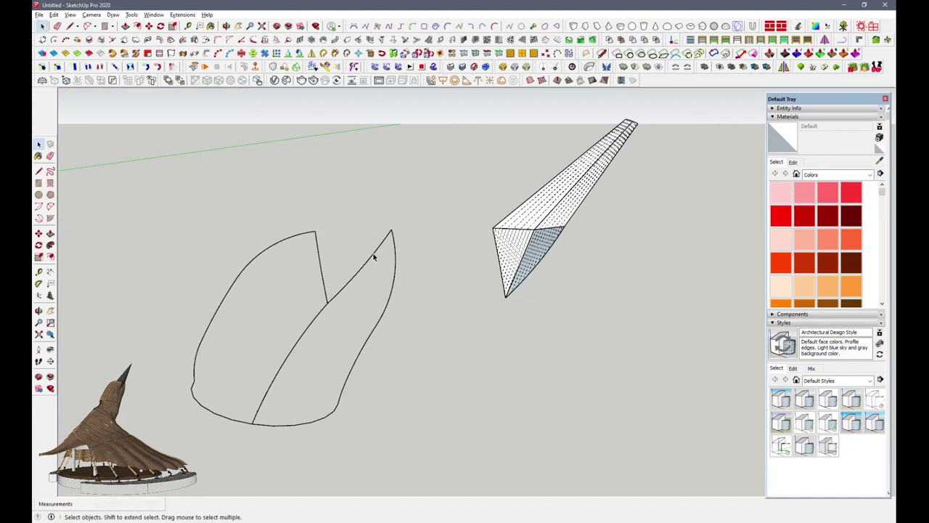
Skin the head outline and move the beak surface onto the head
click(296, 67)
key(Return)
drag(118, 172, 394, 457)
right_click(575, 131)
click(290, 327)
key(m)
mouse_move(305, 290)
middle_down()
mouse_move(190, 257)
mouse_move(186, 312)
mouse_move(232, 387)
mouse_move(572, 297)
mouse_move(567, 246)
middle_up()
Open the neck outline group for editing
scroll(566, 246, down, 3)
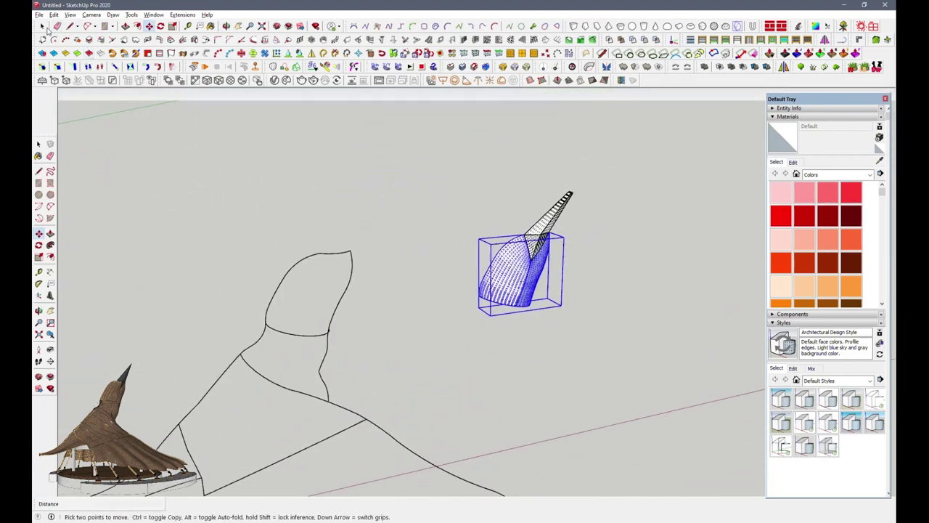
click(328, 346)
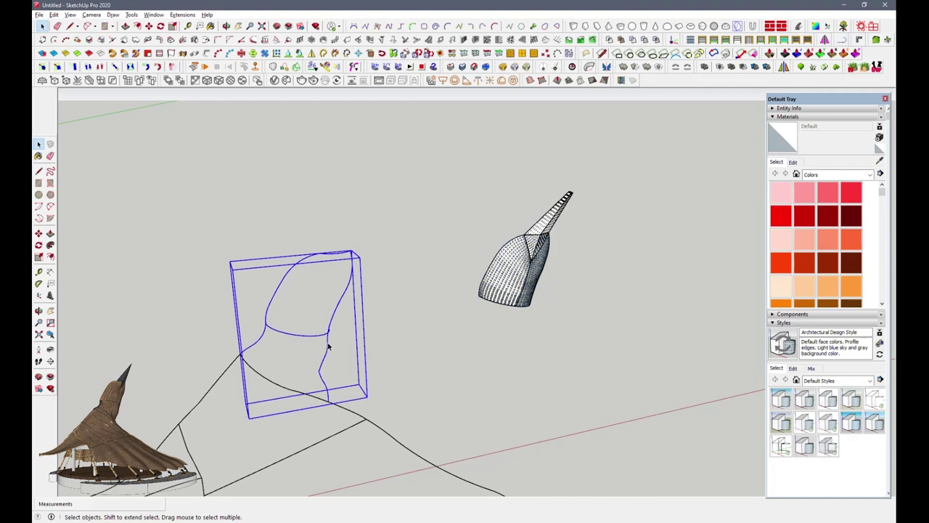
double_click(328, 346)
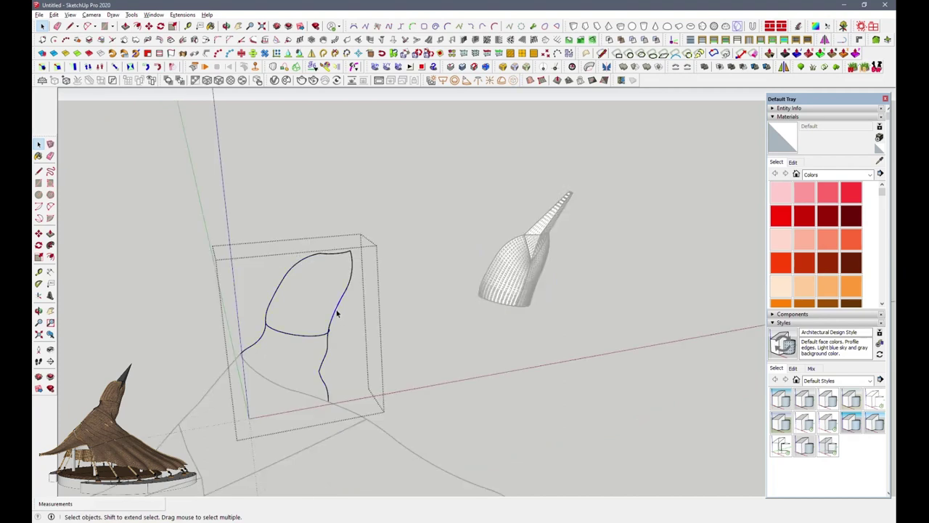
scroll(327, 331, up, 1)
scroll(330, 325, up, 3)
scroll(327, 331, up, 2)
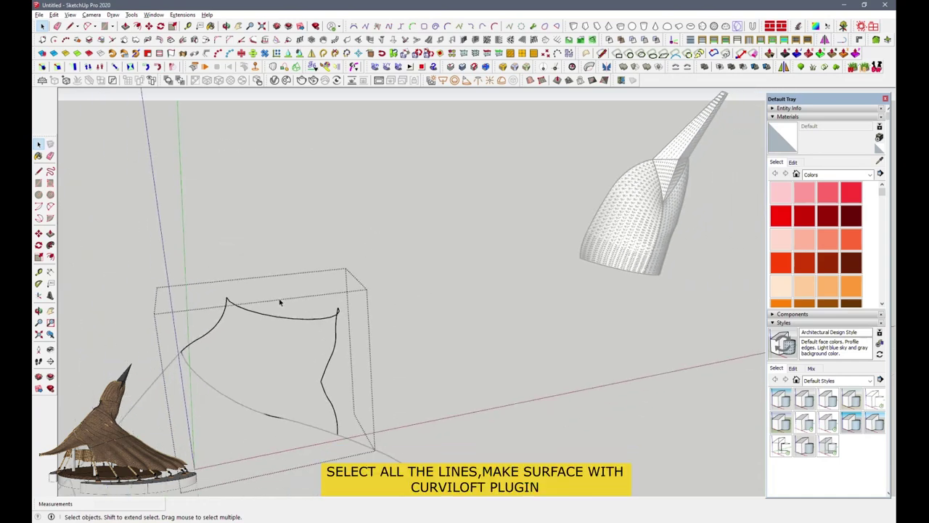
Skin all the neck curves into a collar-shaped mesh, then pick up the head surface
click(254, 315)
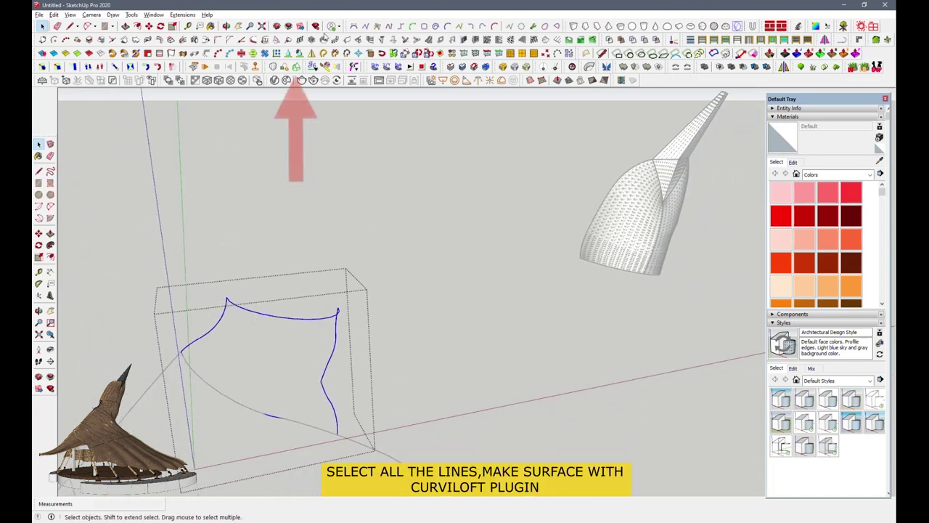
click(297, 68)
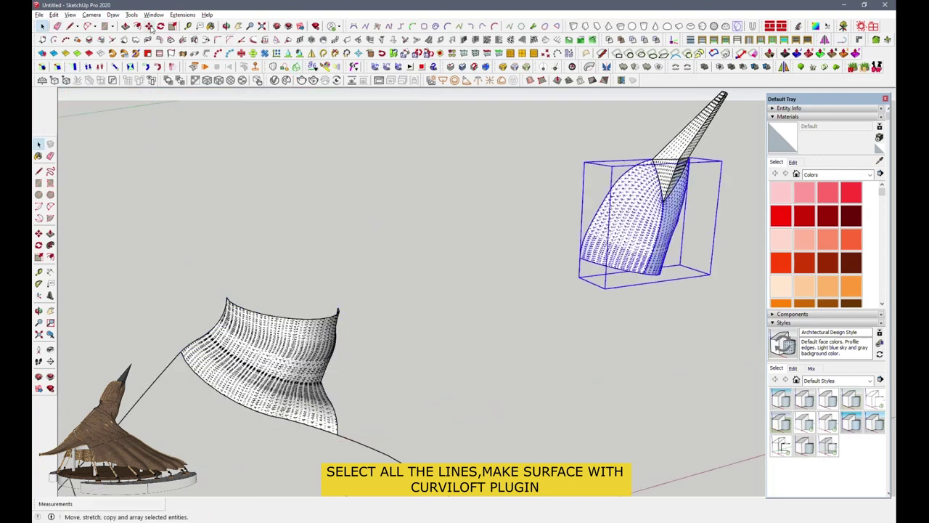
click(148, 26)
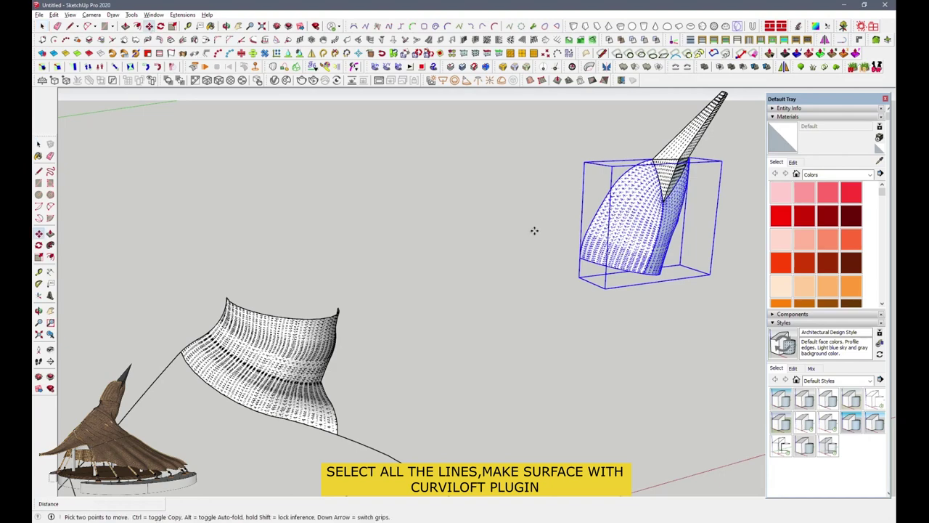
click(532, 230)
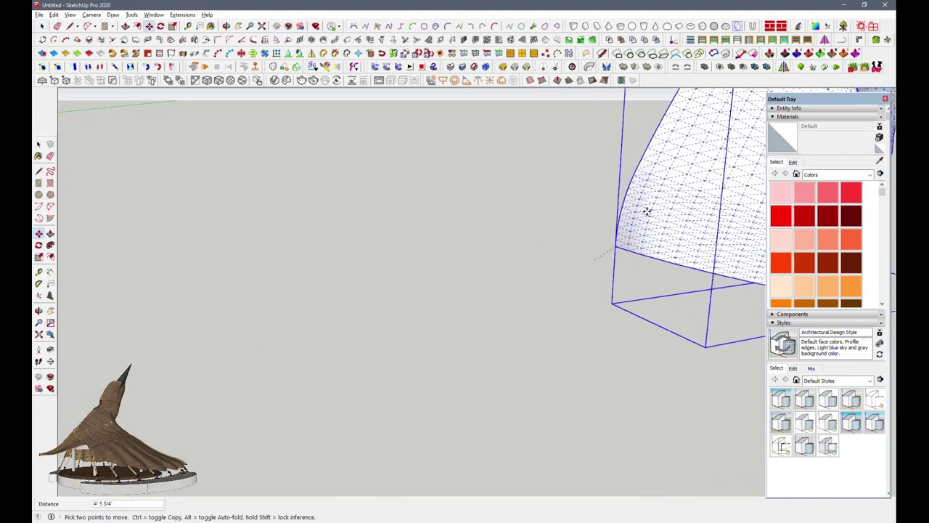
scroll(624, 233, down, 5)
middle_drag(460, 202, 307, 261)
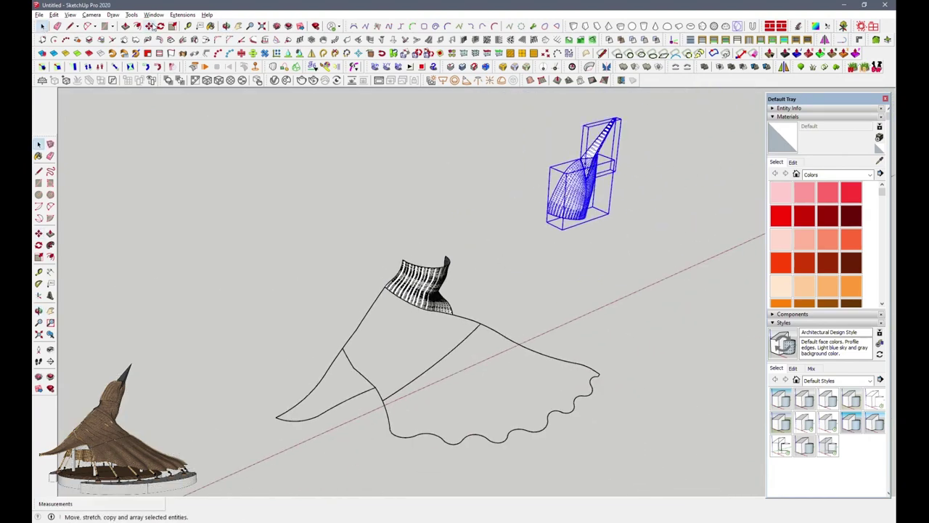
Carry the head surface over and set it on top of the neck collar
click(148, 25)
scroll(535, 214, up, 5)
scroll(552, 198, up, 3)
click(554, 192)
scroll(554, 192, down, 2)
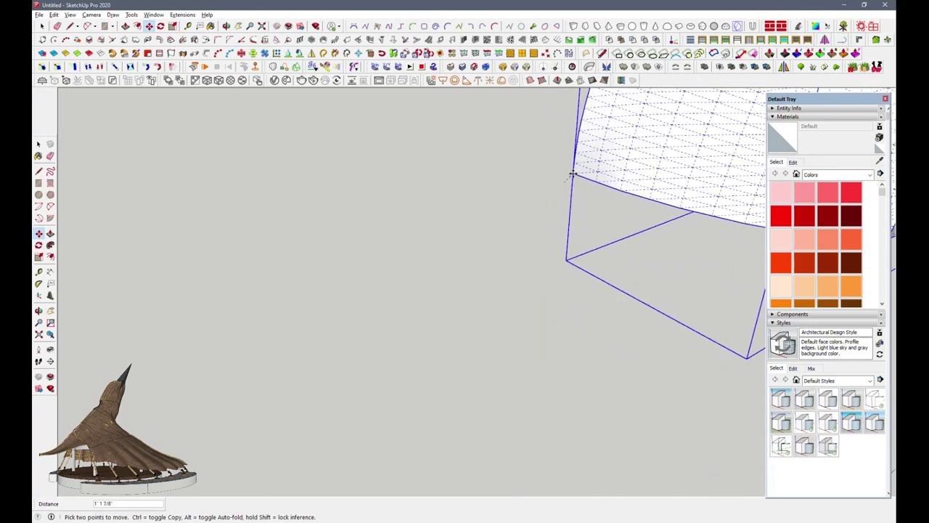
scroll(569, 170, down, 3)
scroll(552, 480, up, 5)
click(551, 482)
Select the body curve lines for skinning
scroll(533, 291, down, 3)
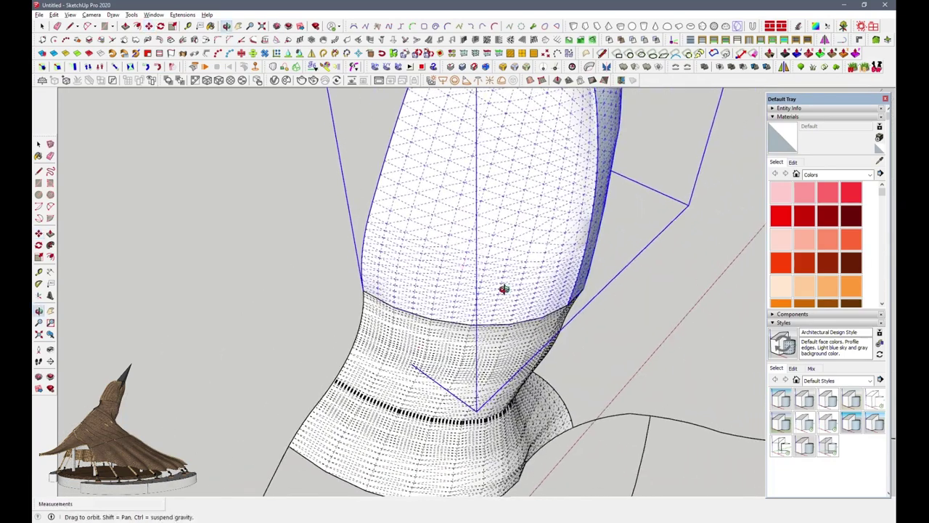
scroll(533, 291, down, 3)
scroll(435, 218, down, 3)
click(41, 26)
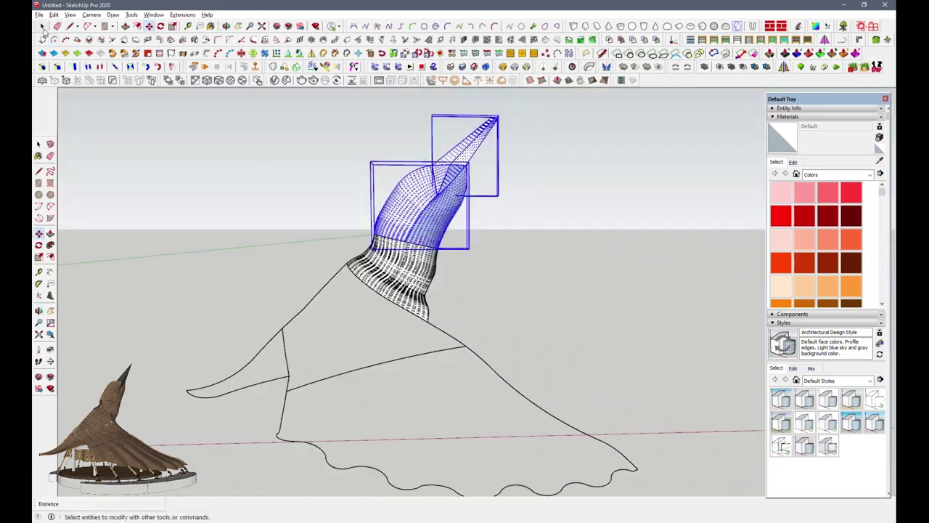
click(448, 336)
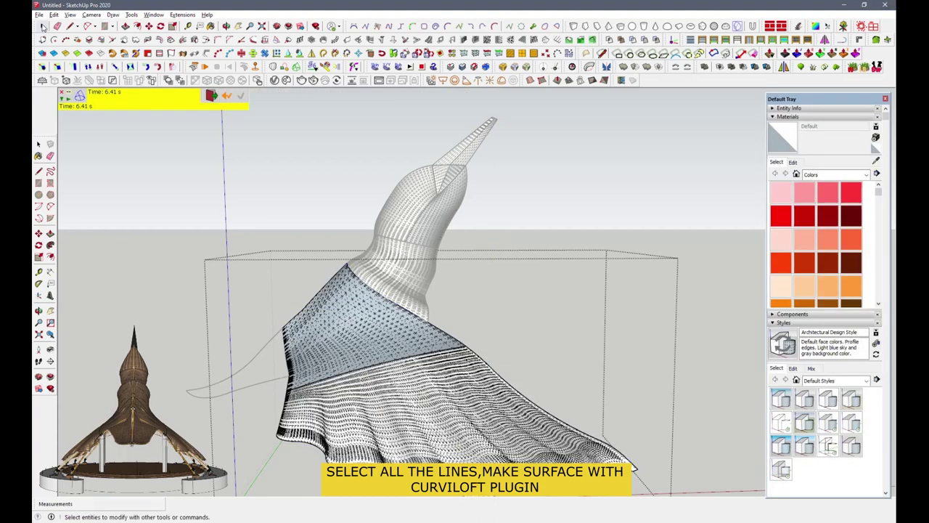
Close the body group, then skin the pointed left wing curve into a meshed surface
click(42, 27)
click(277, 388)
double_click(276, 383)
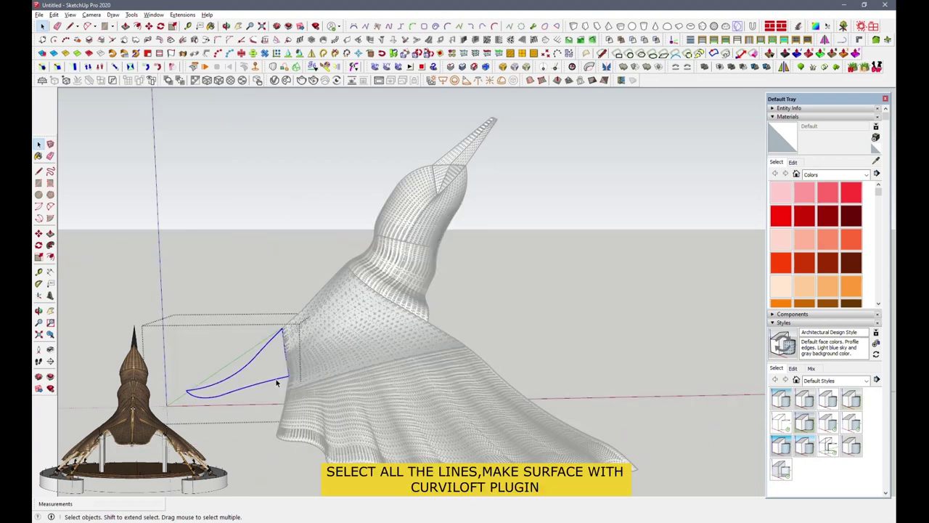
click(312, 66)
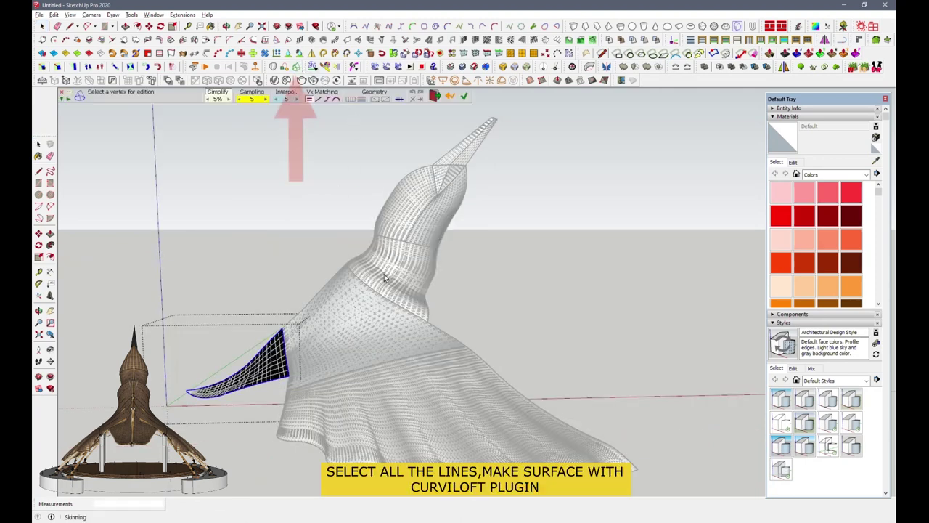
key(space)
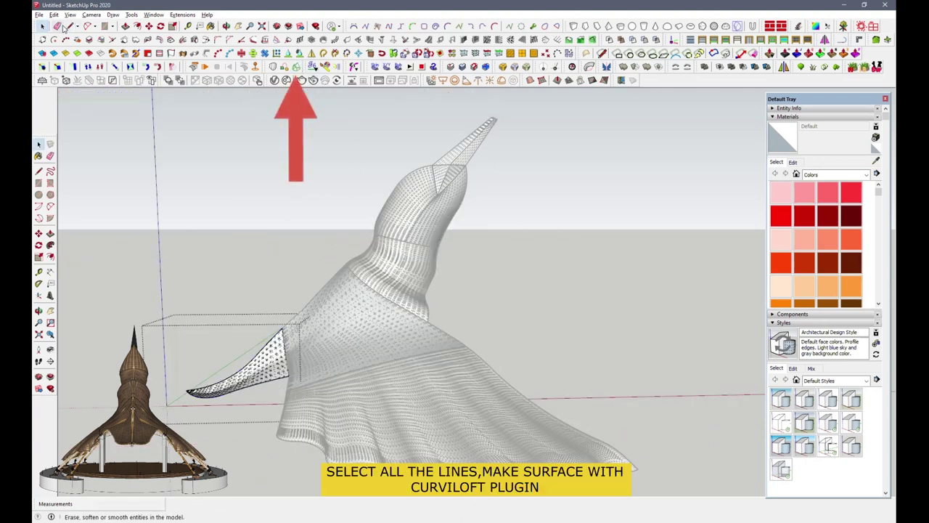
mouse_move(193, 128)
middle_down()
mouse_move(640, 386)
mouse_move(668, 201)
mouse_move(373, 235)
mouse_move(406, 240)
middle_up()
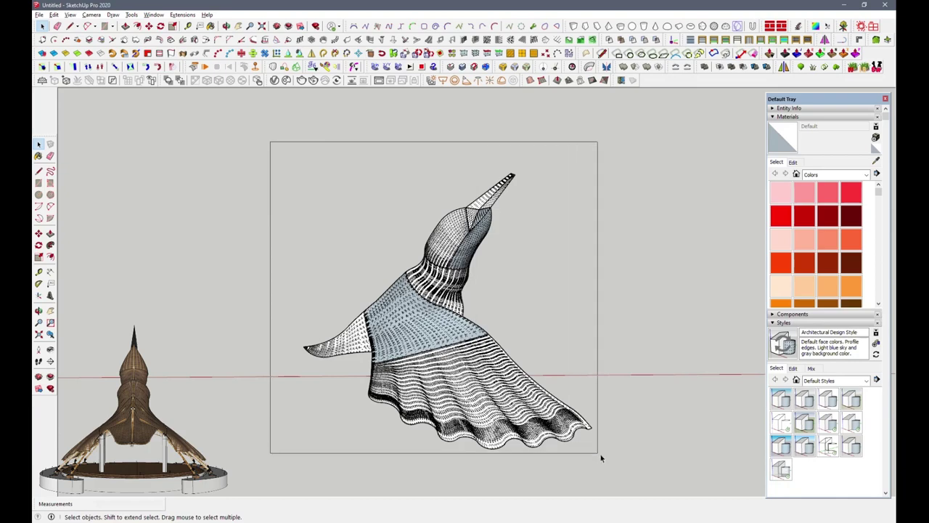
Select the whole kingfisher and mirror it across two picked points to add the opposite wing
drag(384, 285, 622, 469)
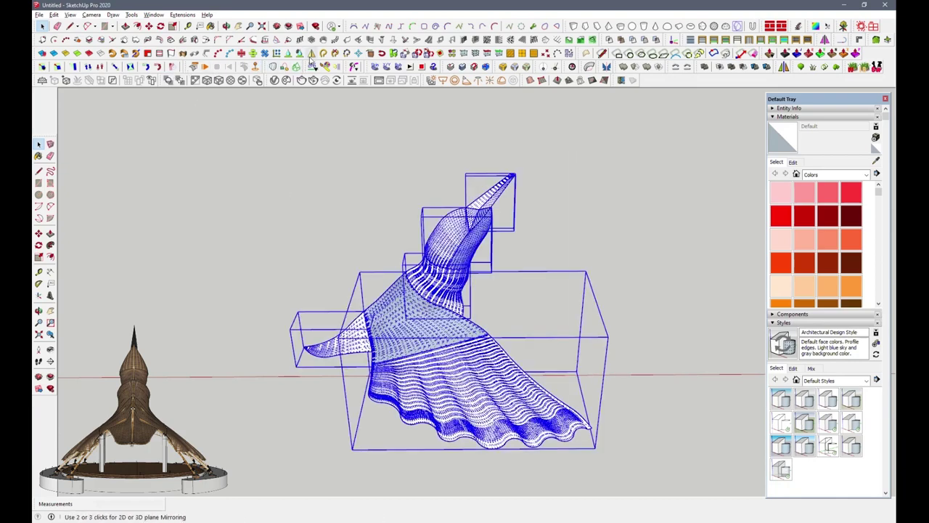
scroll(310, 334, up, 2)
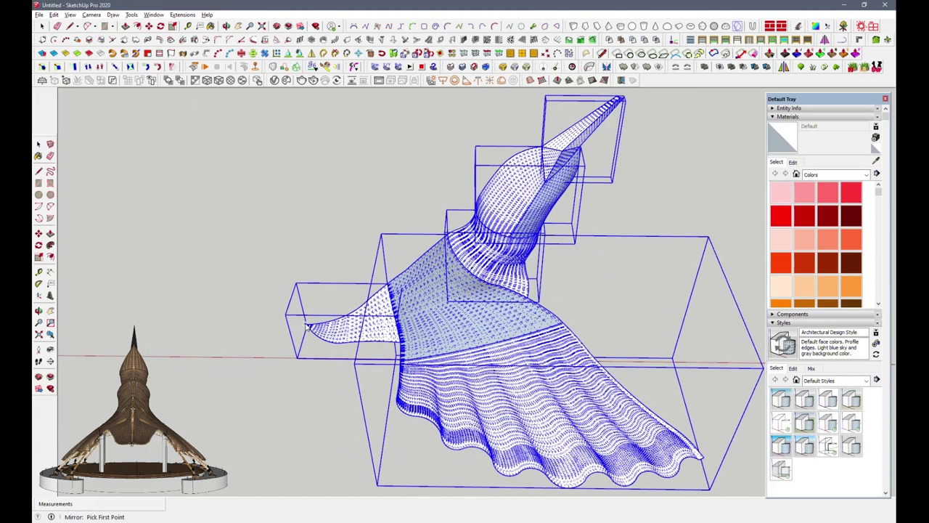
scroll(310, 327, up, 3)
scroll(306, 325, up, 2)
click(305, 325)
click(273, 315)
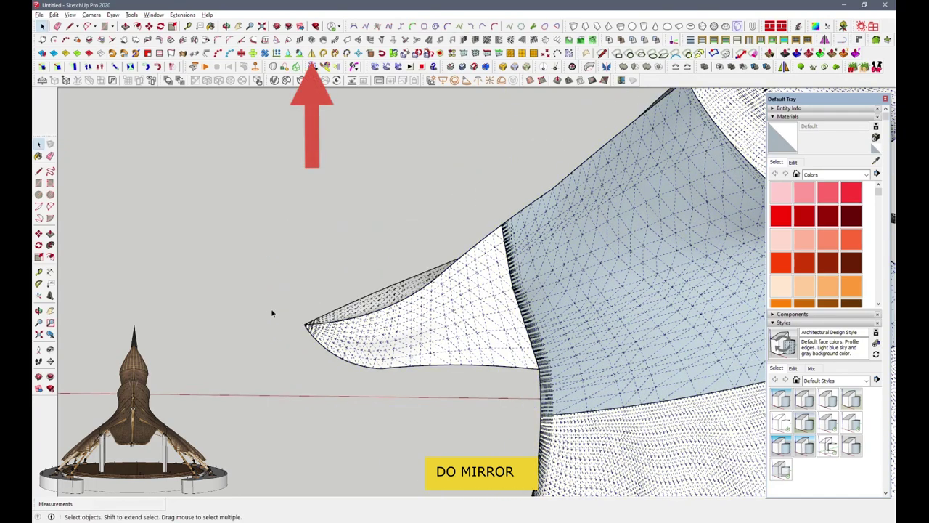
scroll(290, 334, down, 4)
mouse_move(304, 345)
middle_down()
mouse_move(675, 140)
mouse_move(394, 160)
mouse_move(253, 220)
mouse_move(388, 254)
mouse_move(389, 262)
mouse_move(386, 220)
mouse_move(385, 268)
middle_up()
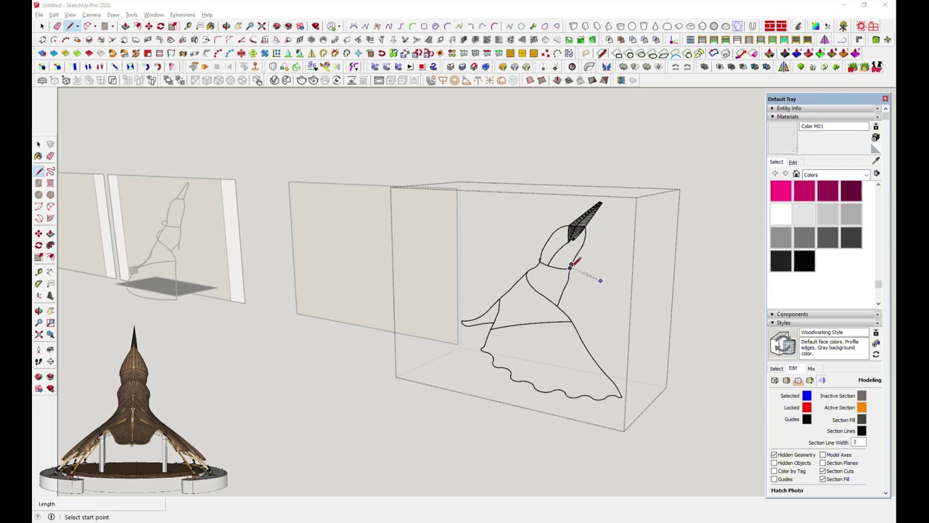
Draw a rectangle out from the bird's neck to form a flat face
scroll(572, 264, up, 3)
mouse_move(580, 269)
middle_down()
mouse_move(545, 399)
mouse_move(556, 360)
mouse_move(548, 330)
middle_up()
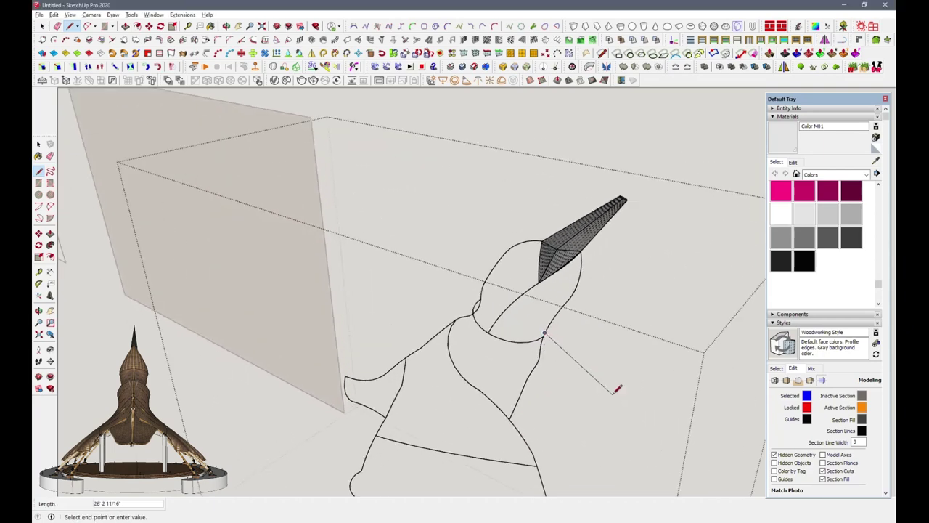
key(Escape)
scroll(544, 332, up, 2)
scroll(546, 330, up, 2)
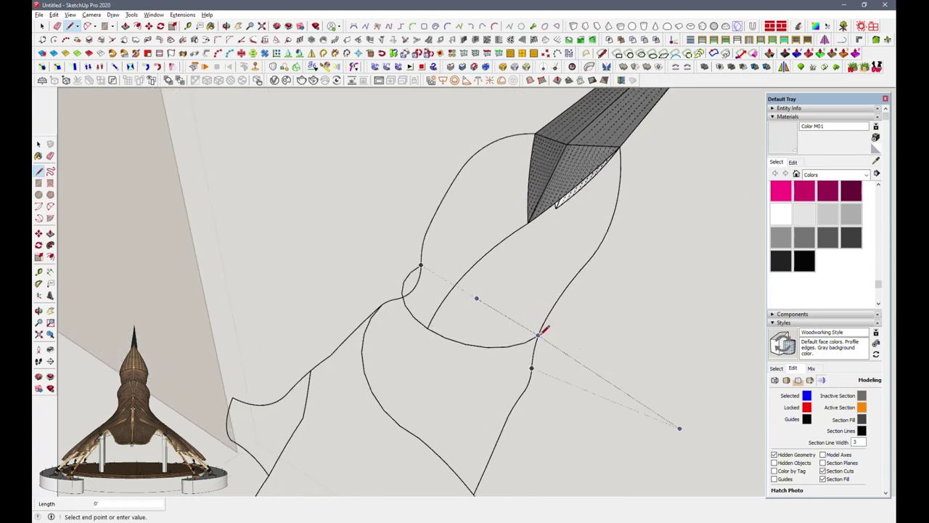
scroll(541, 332, down, 3)
click(641, 363)
mouse_move(622, 466)
middle_down()
mouse_move(659, 387)
mouse_move(666, 416)
middle_up()
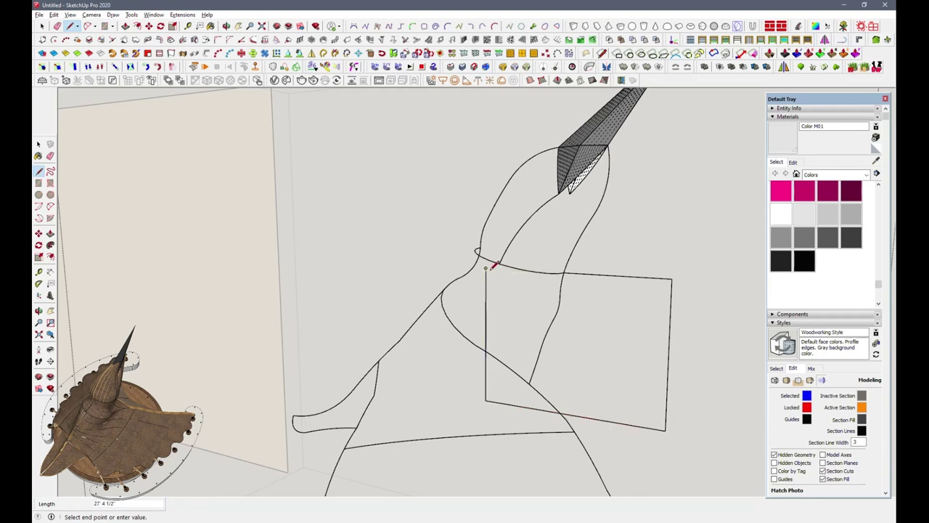
click(672, 277)
mouse_move(533, 363)
middle_down()
mouse_move(591, 280)
mouse_move(435, 286)
mouse_move(448, 326)
mouse_move(469, 346)
middle_up()
Draw an arc across the new face starting from its bottom corner
click(116, 56)
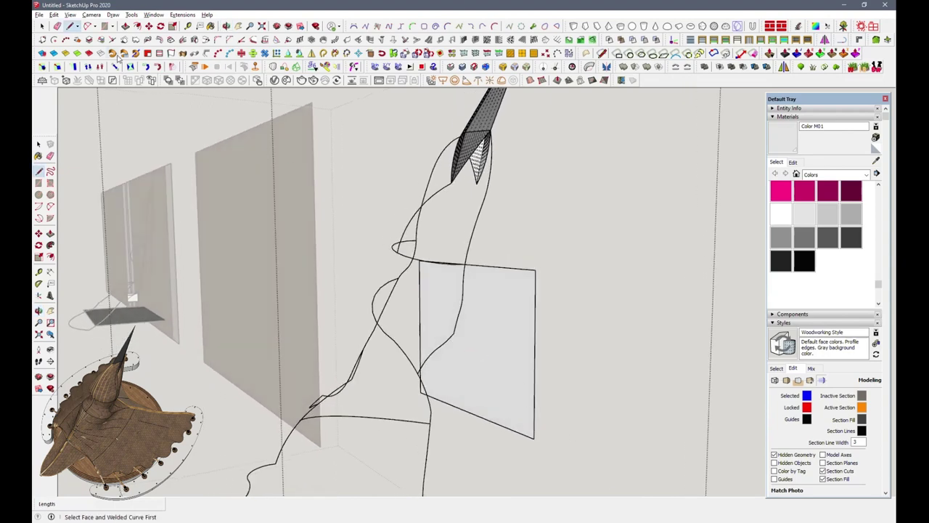
click(429, 421)
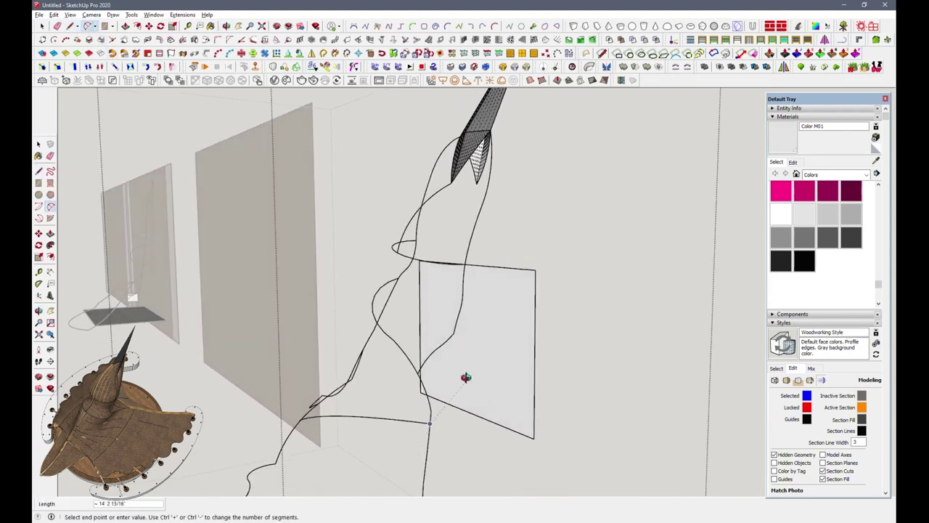
middle_drag(466, 376, 524, 380)
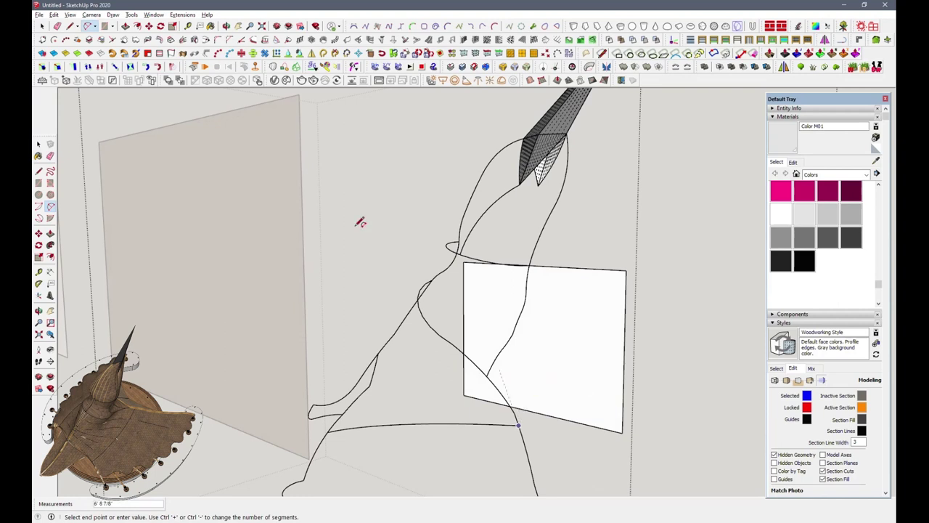
mouse_move(525, 387)
middle_down()
mouse_move(473, 376)
mouse_move(477, 326)
mouse_move(461, 296)
middle_up()
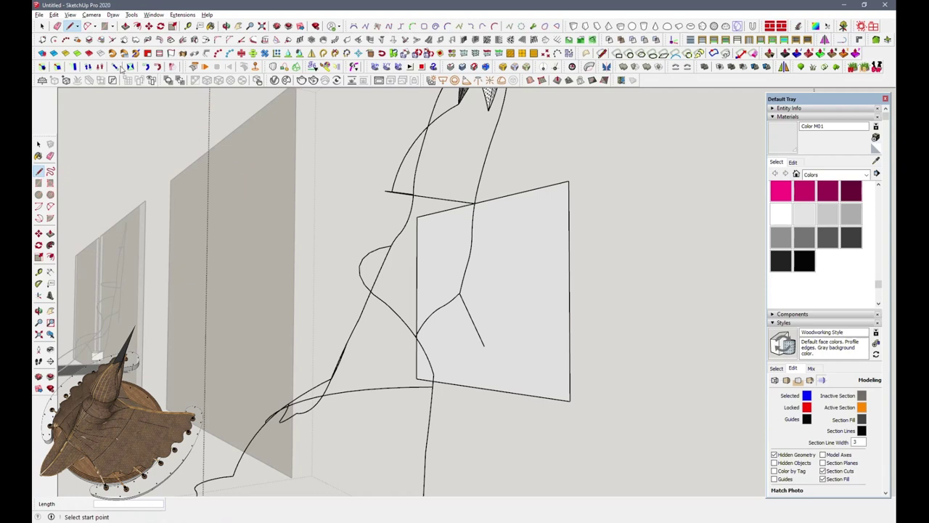
click(88, 27)
click(433, 374)
click(480, 336)
Start another arc from a lower point on the neck curve, turning the face toward the viewer
mouse_move(472, 341)
middle_down()
mouse_move(385, 324)
mouse_move(386, 275)
middle_up()
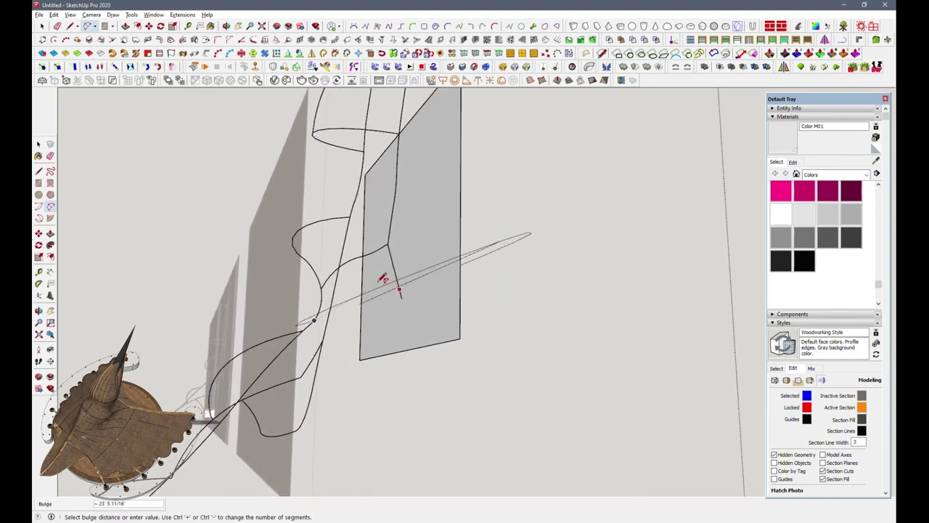
middle_drag(397, 270, 397, 271)
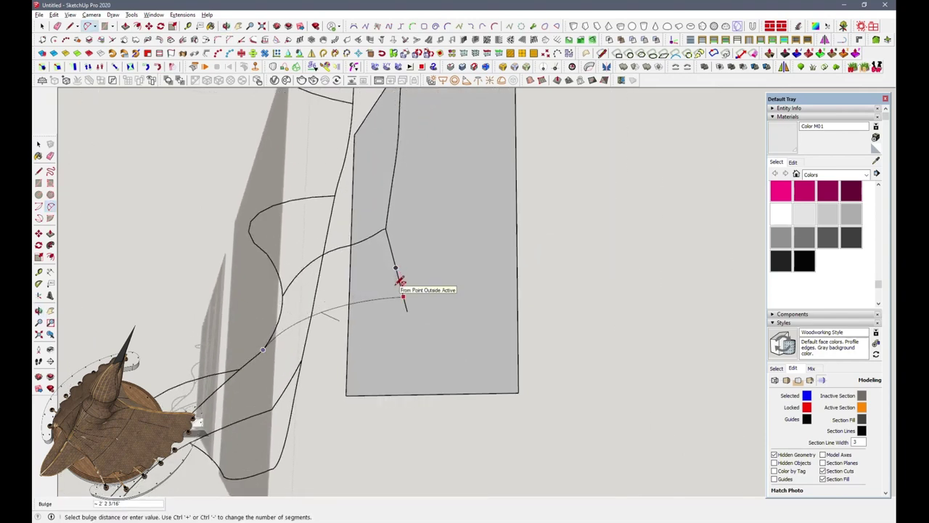
middle_drag(400, 283, 408, 288)
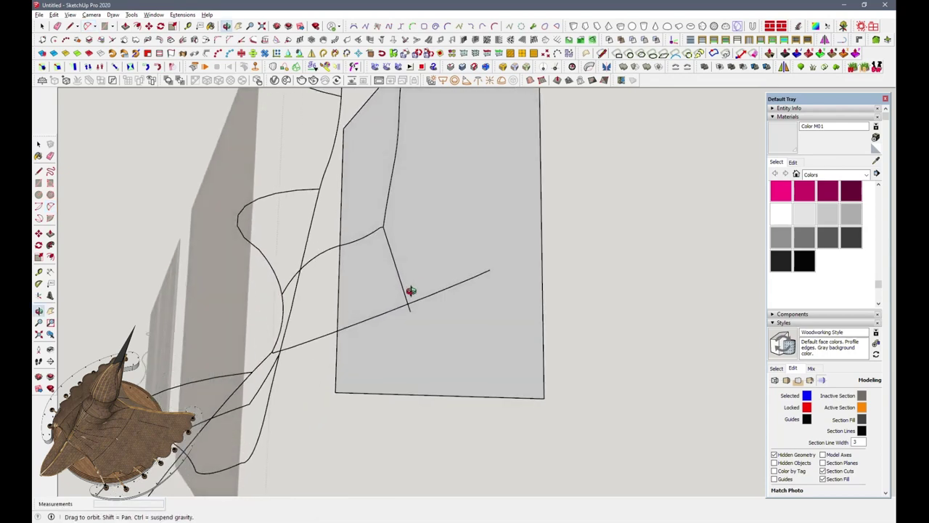
click(279, 352)
middle_drag(279, 353, 346, 362)
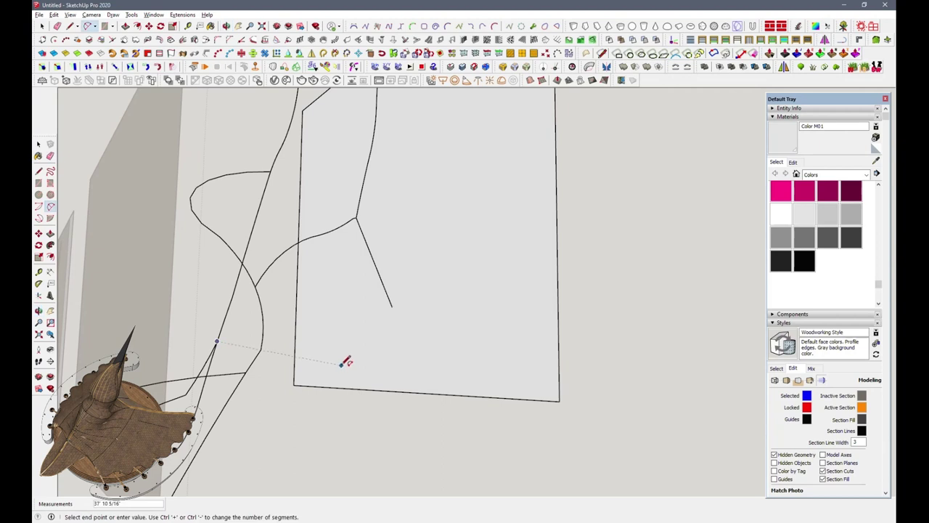
click(260, 350)
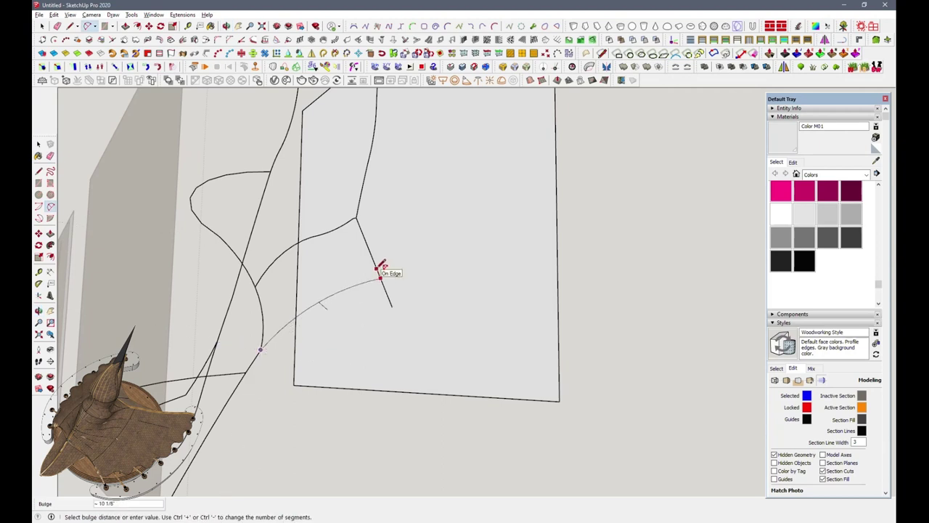
mouse_move(378, 274)
middle_down()
mouse_move(431, 333)
mouse_move(539, 348)
mouse_move(363, 411)
mouse_move(352, 429)
mouse_move(269, 341)
middle_up()
mouse_move(334, 301)
mouse_down()
mouse_move(460, 284)
mouse_move(528, 293)
mouse_move(559, 345)
mouse_move(311, 342)
mouse_move(390, 344)
mouse_up()
Erase the stray group on the neck face with the Eraser
key(a)
click(56, 27)
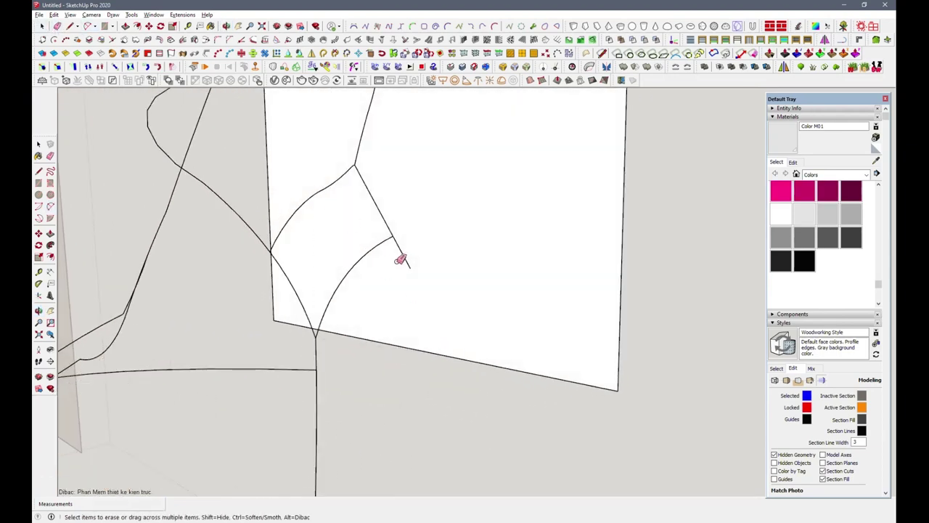
scroll(435, 254, down, 3)
mouse_move(436, 255)
middle_down()
mouse_move(436, 286)
mouse_move(498, 305)
mouse_move(469, 344)
mouse_move(462, 330)
middle_up()
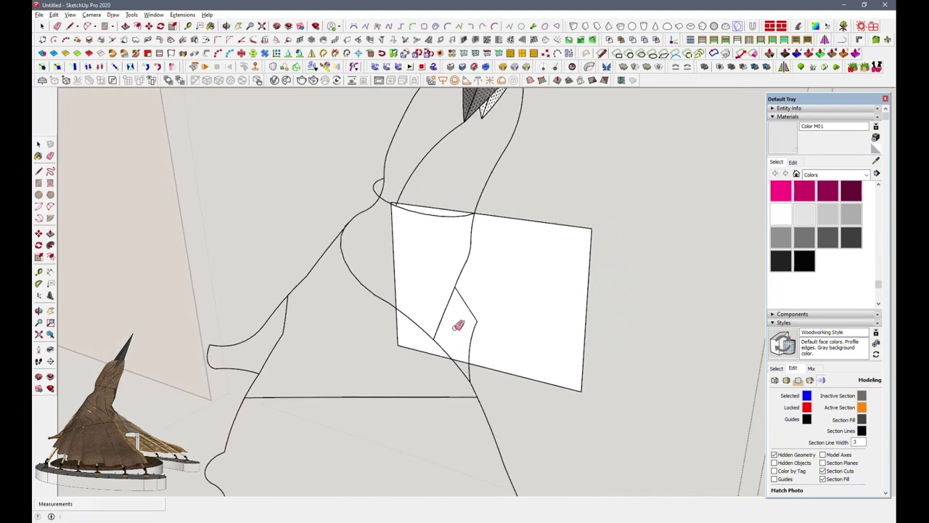
drag(451, 311, 450, 306)
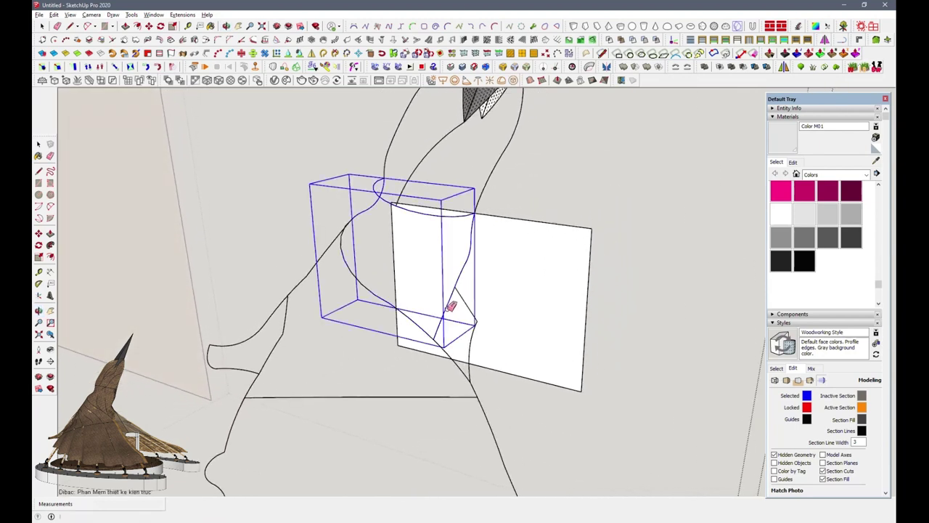
click(459, 311)
middle_drag(462, 313, 448, 316)
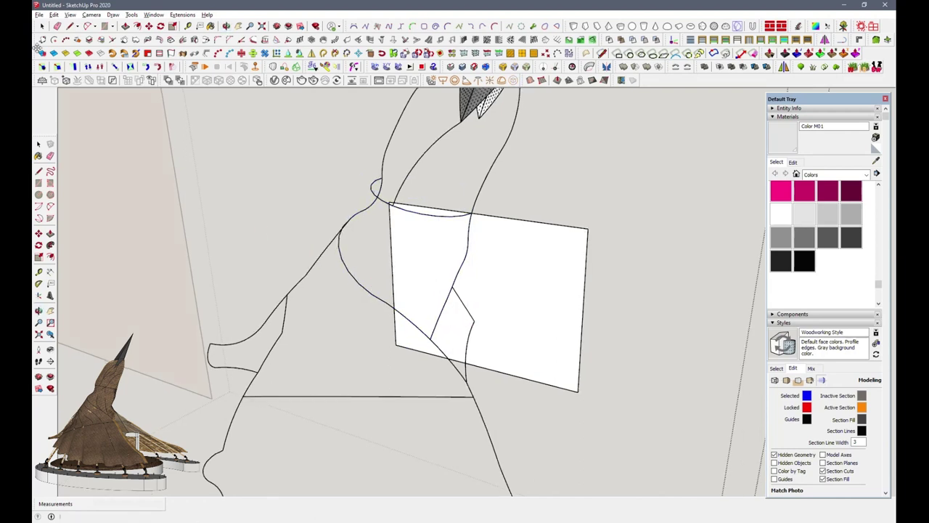
Explode the remaining curve group into loose edges and switch to Front view
right_click(447, 305)
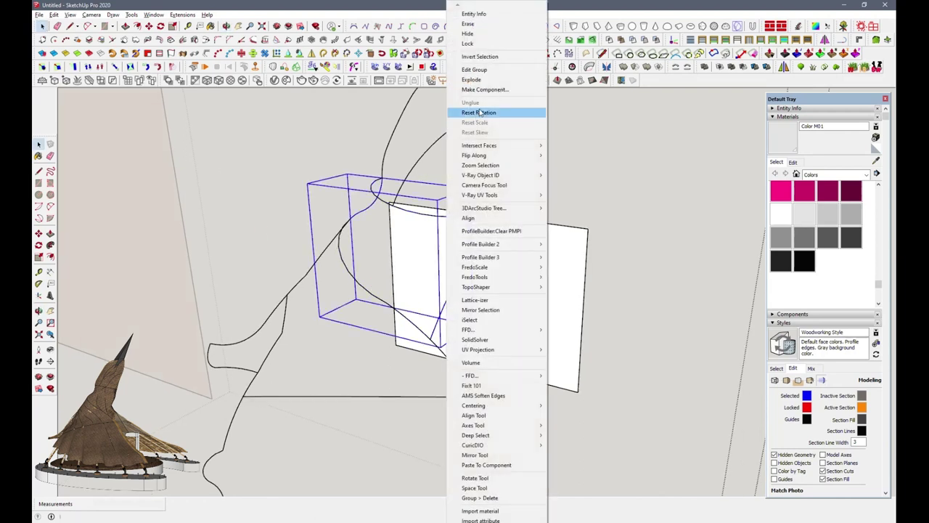
click(476, 79)
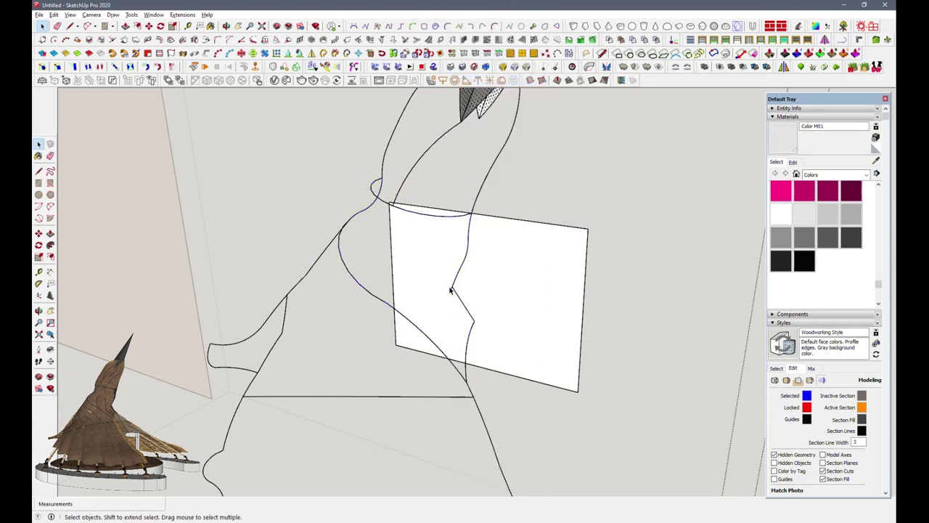
scroll(450, 291, up, 3)
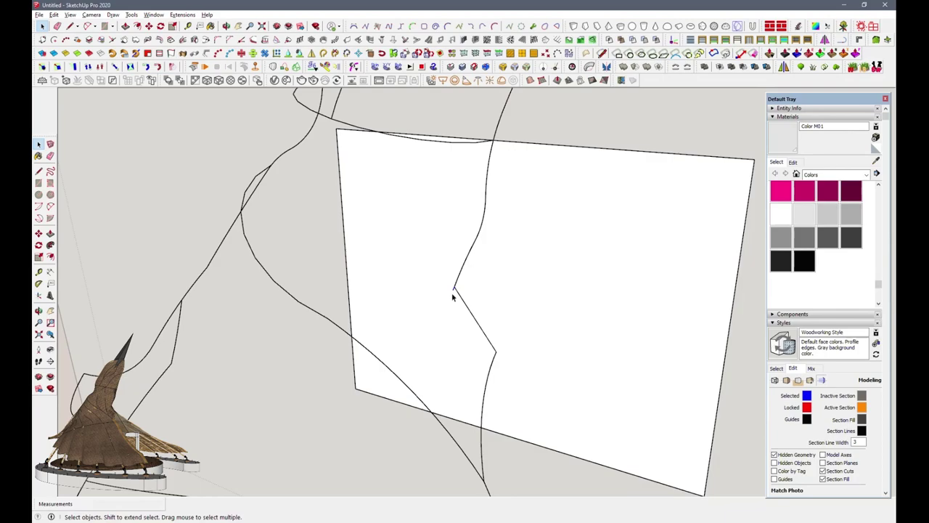
key(f)
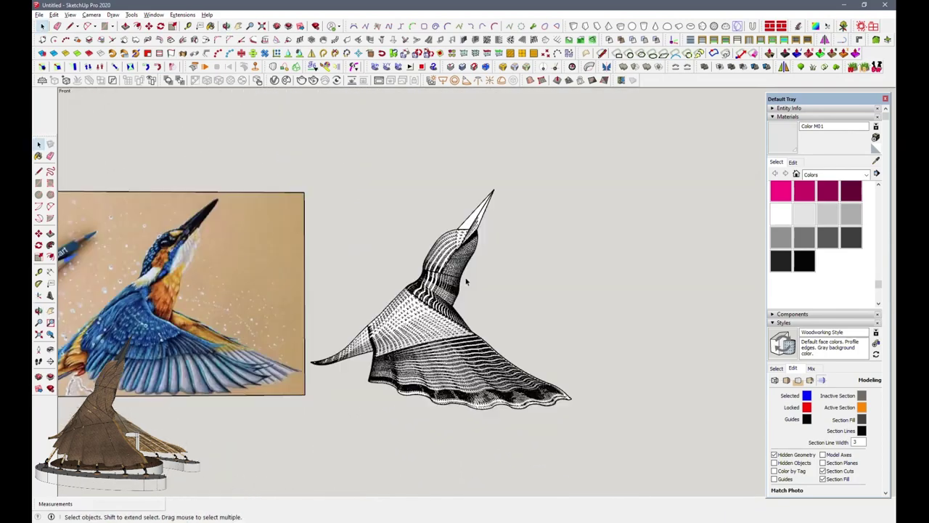
Zoom toward the wing's scalloped lower edge and start a rib line on its seam
scroll(448, 209, up, 3)
scroll(448, 210, up, 2)
mouse_move(448, 210)
middle_down()
mouse_move(472, 293)
mouse_move(650, 411)
mouse_move(713, 373)
mouse_move(740, 301)
mouse_move(699, 184)
mouse_move(405, 170)
mouse_move(186, 370)
mouse_move(240, 429)
mouse_move(460, 447)
mouse_move(375, 400)
mouse_move(383, 300)
middle_up()
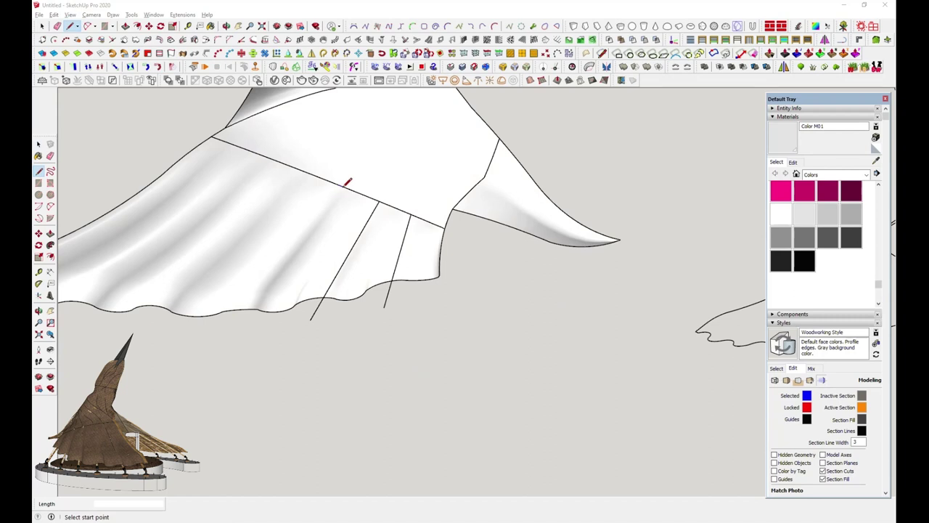
click(341, 185)
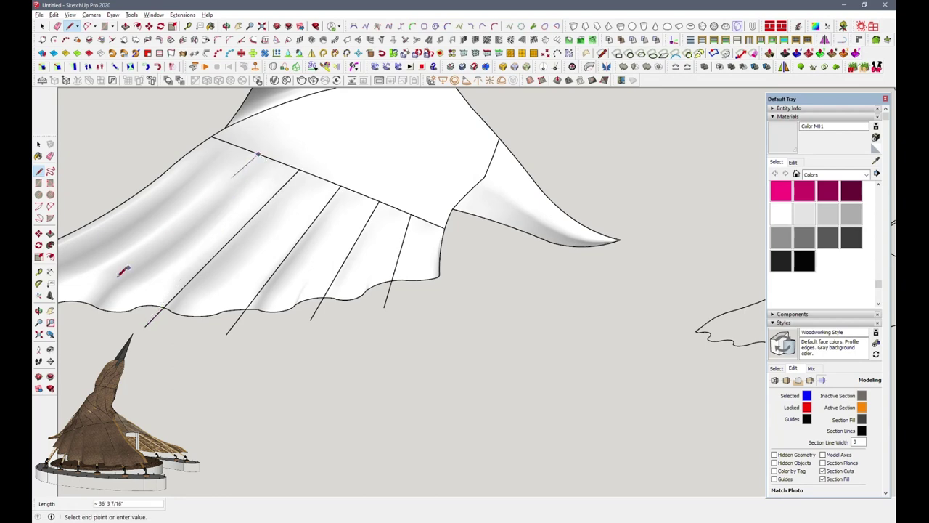
Orbit to view the wing from the side and bring its tip into view
middle_drag(92, 297, 218, 306)
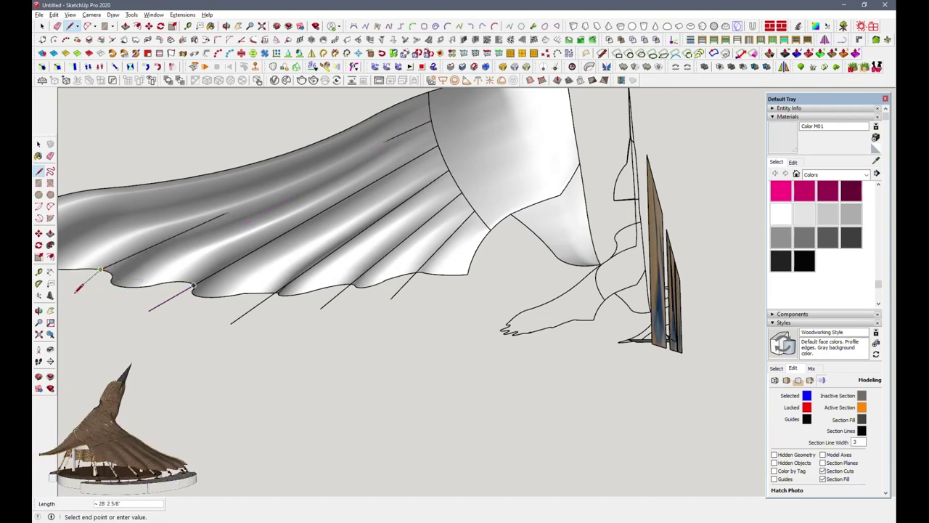
middle_drag(316, 274, 361, 274)
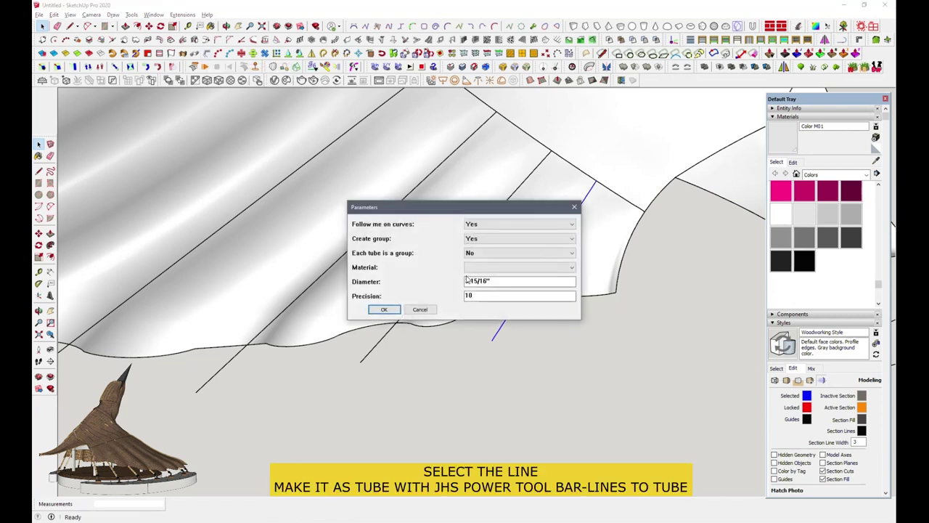
Convert a line into a tube, then undo that tube
click(385, 309)
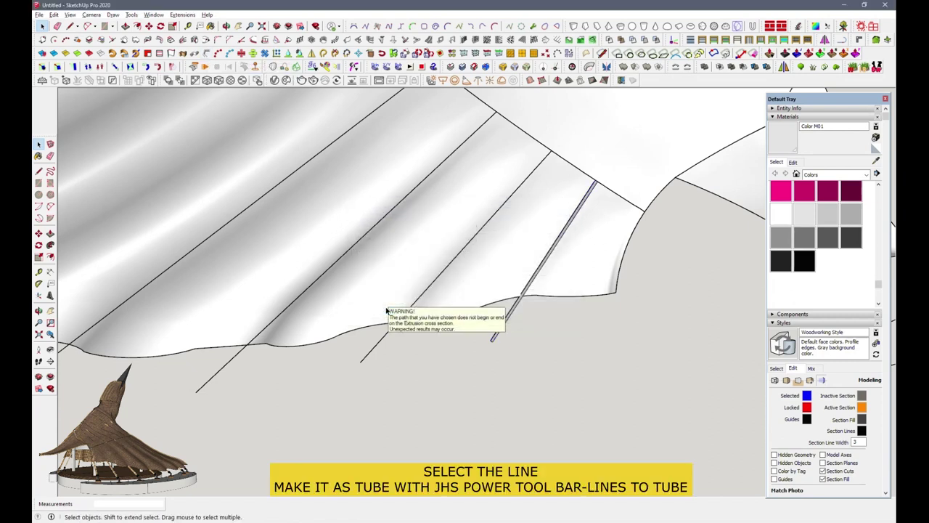
scroll(493, 339, up, 1)
scroll(492, 337, up, 1)
scroll(492, 336, up, 2)
scroll(493, 334, up, 1)
key(space)
key(ctrl+z)
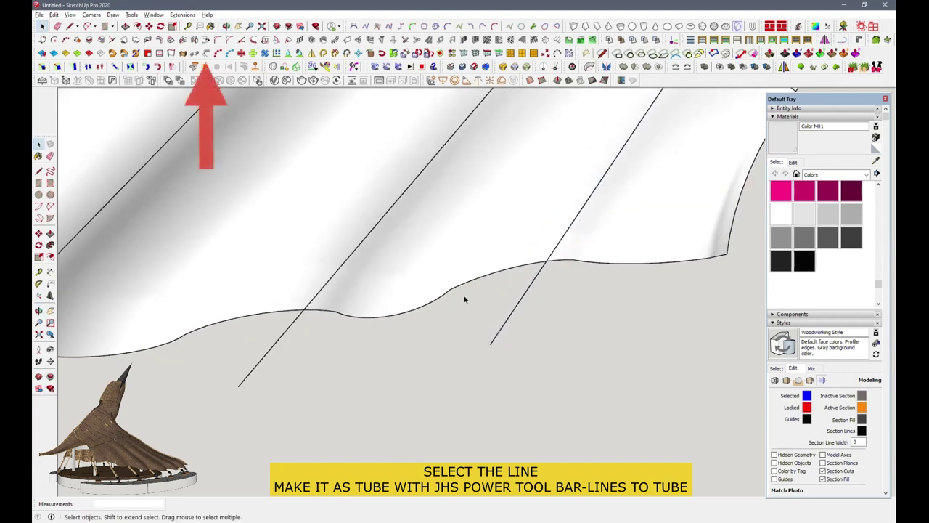
Turn the diagonal rib line into a tube with Lines to Tubes and reverse its faces
click(505, 318)
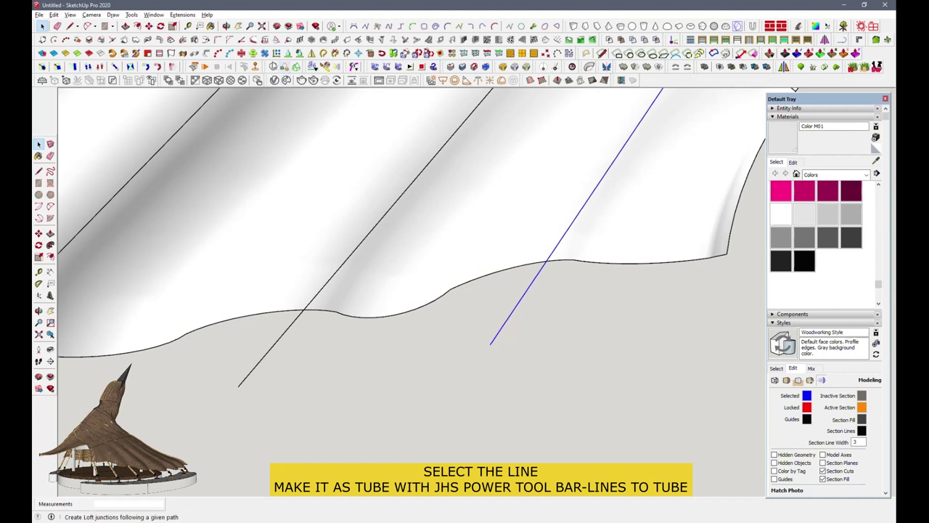
click(207, 57)
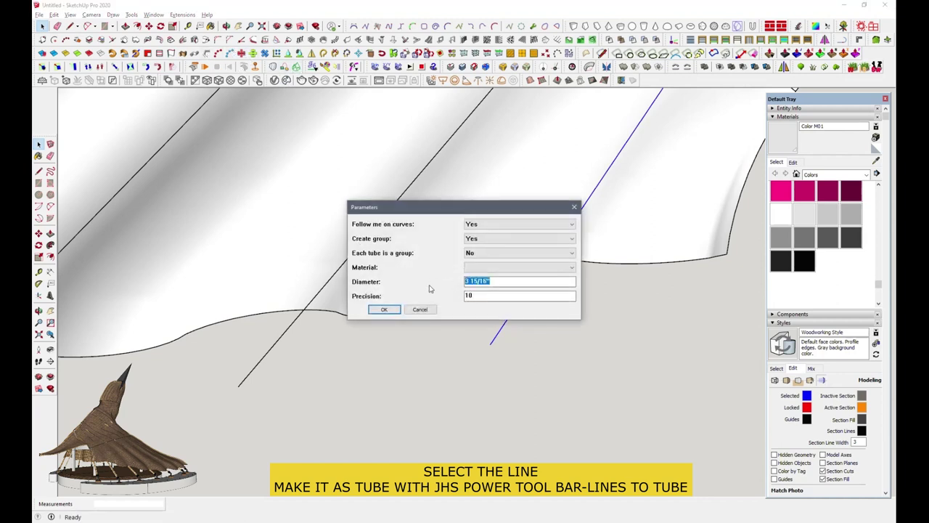
click(384, 309)
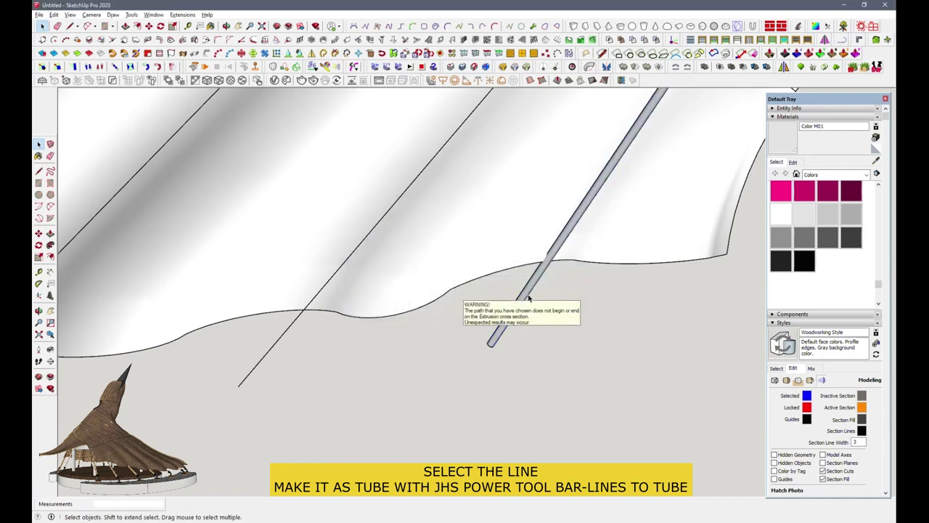
double_click(529, 291)
right_click(529, 291)
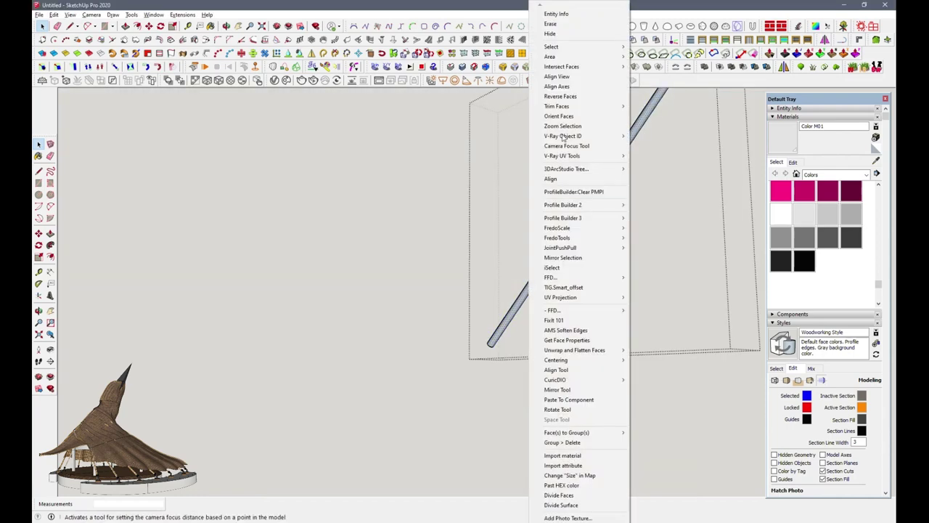
click(574, 94)
right_click(570, 225)
click(538, 267)
key(Escape)
Select the tube group and bring up Make Component for it
click(544, 267)
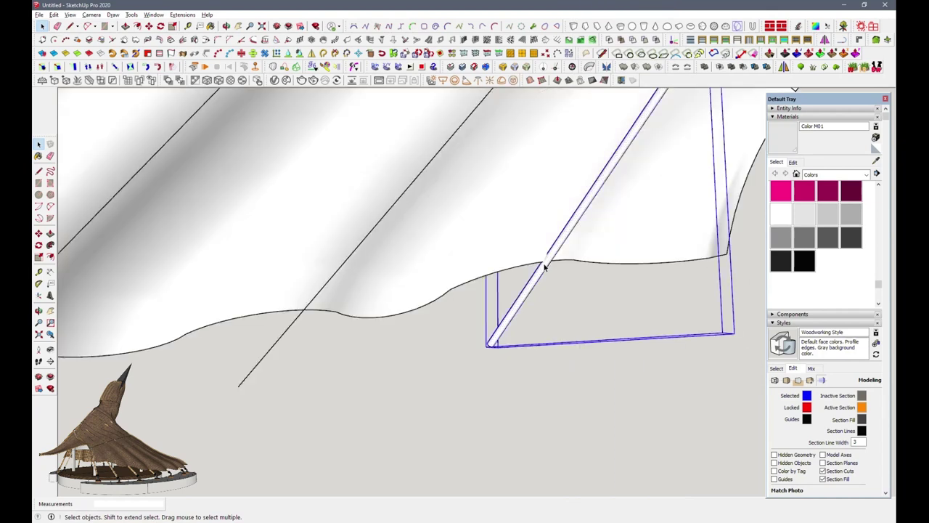
right_click(544, 267)
click(582, 89)
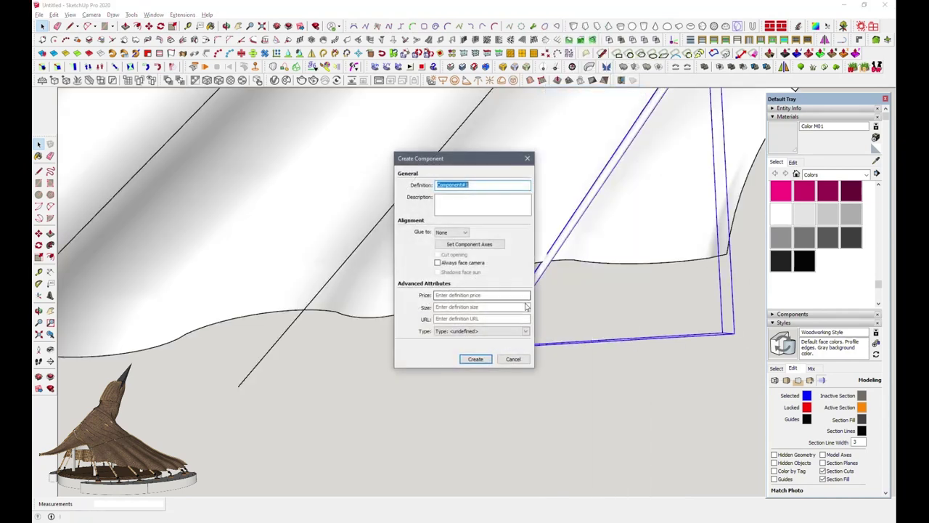
Create the tube component and Ctrl-move a copy right beside the original
click(475, 358)
mouse_move(522, 303)
middle_down()
mouse_move(509, 303)
mouse_move(446, 356)
mouse_move(549, 239)
mouse_move(543, 259)
mouse_move(496, 306)
mouse_move(438, 319)
middle_up()
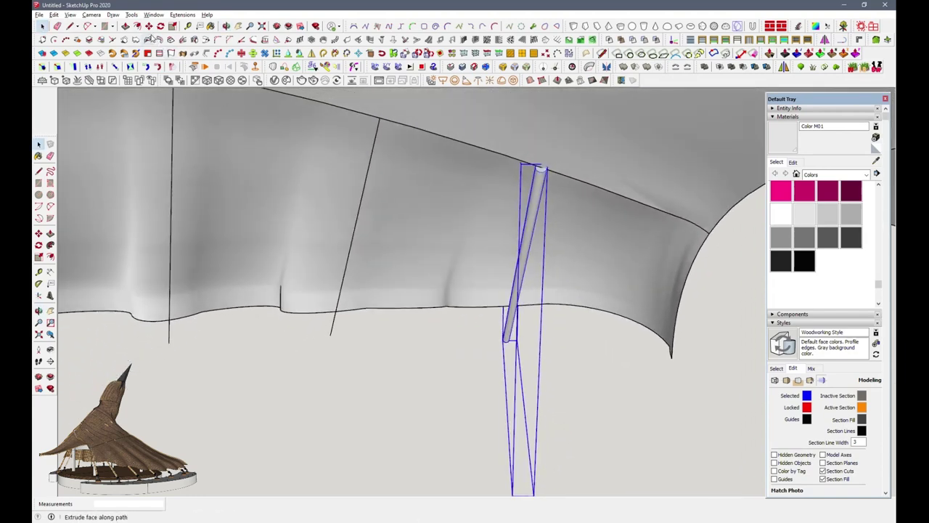
click(241, 68)
middle_drag(509, 291, 530, 167)
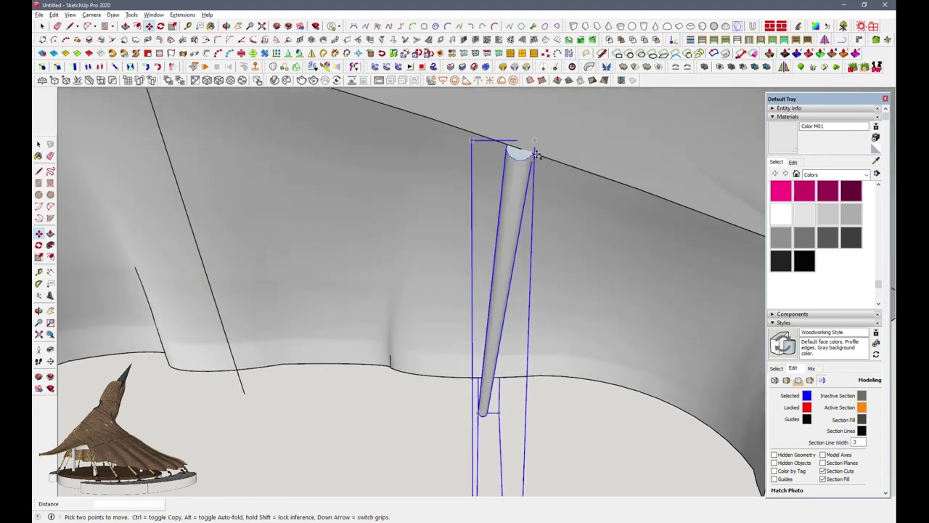
key(ctrl)
click(538, 155)
click(564, 160)
Zoom and orbit to inspect the ends of the clustered tubes
scroll(537, 174, up, 3)
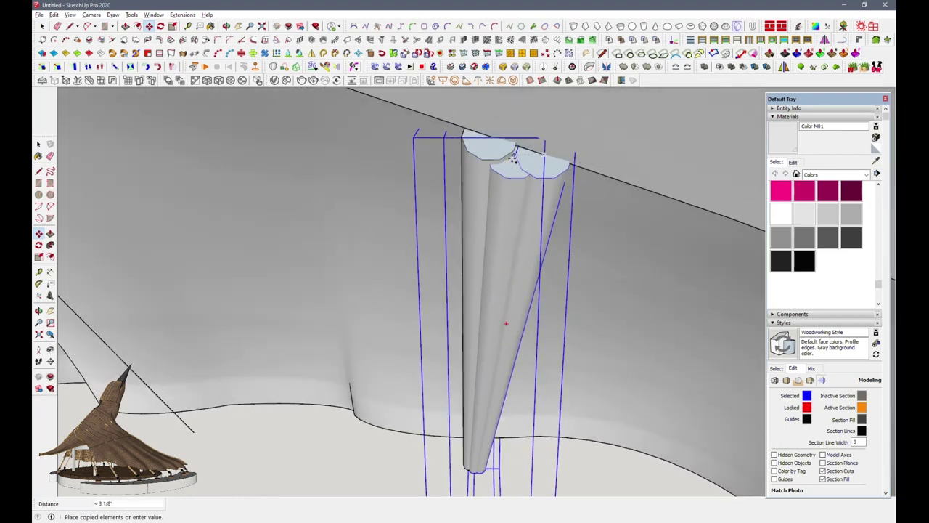
scroll(499, 190, up, 2)
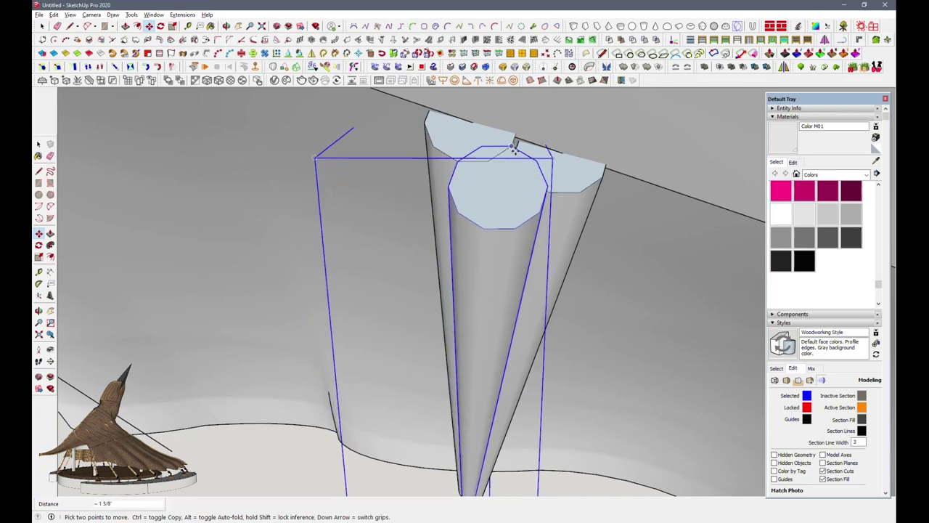
scroll(677, 228, up, 3)
scroll(705, 265, down, 3)
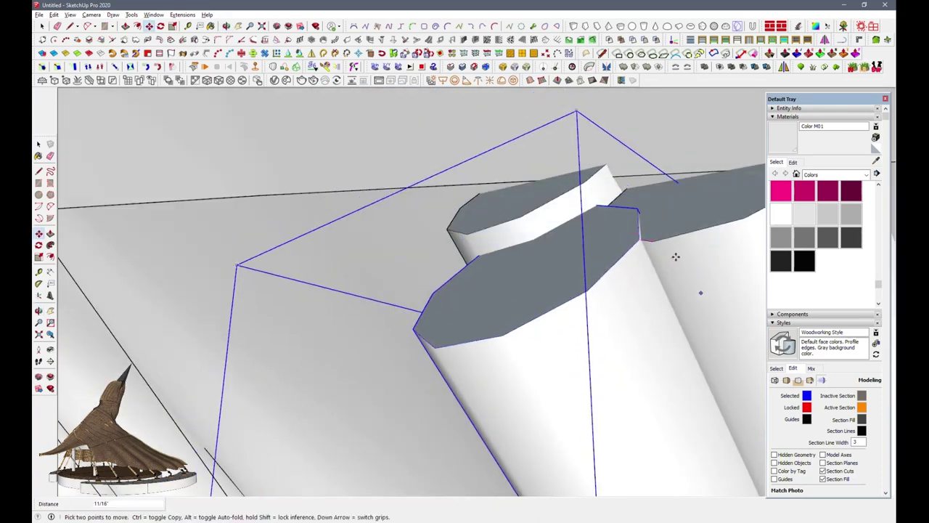
scroll(679, 293, up, 3)
mouse_move(679, 292)
middle_down()
mouse_move(656, 332)
mouse_move(456, 273)
mouse_move(556, 226)
mouse_move(620, 326)
mouse_move(484, 214)
middle_up()
key(space)
Copy one rib tube to add a fourth tube to the cluster
right_click(508, 232)
middle_drag(498, 239, 522, 254)
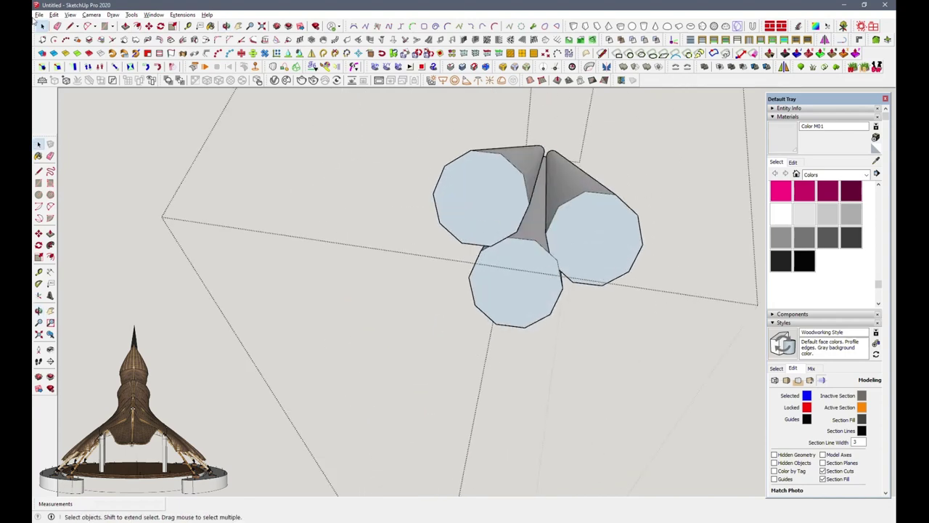
click(110, 28)
click(124, 58)
middle_drag(525, 249, 508, 240)
click(43, 27)
click(521, 281)
click(148, 26)
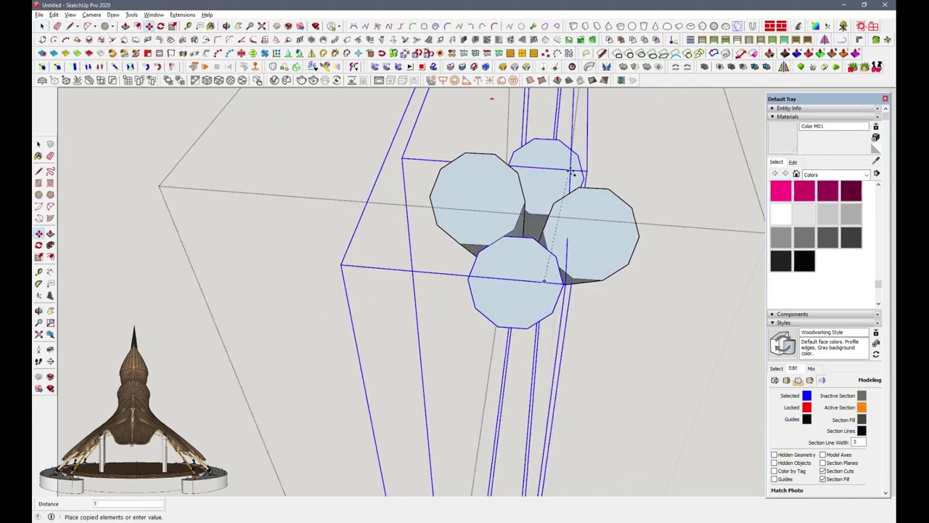
drag(551, 240, 603, 227)
mouse_move(603, 222)
middle_down()
mouse_move(257, 261)
mouse_move(369, 260)
middle_up()
scroll(370, 259, up, 3)
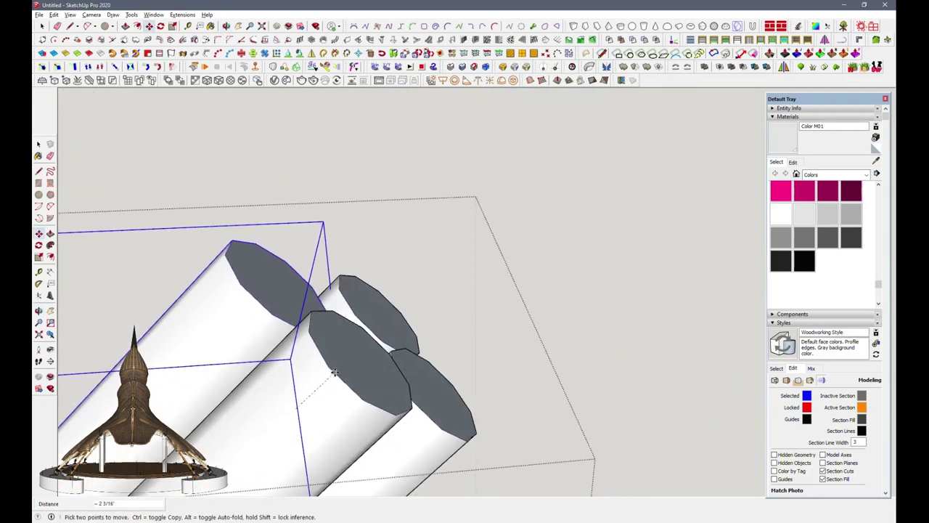
mouse_move(301, 402)
middle_down()
mouse_move(400, 315)
mouse_move(277, 294)
mouse_move(203, 269)
mouse_move(320, 218)
middle_up()
Draw a circle on the tube ends large enough to enclose the cluster
key(c)
click(323, 220)
click(390, 191)
middle_drag(390, 191, 226, 194)
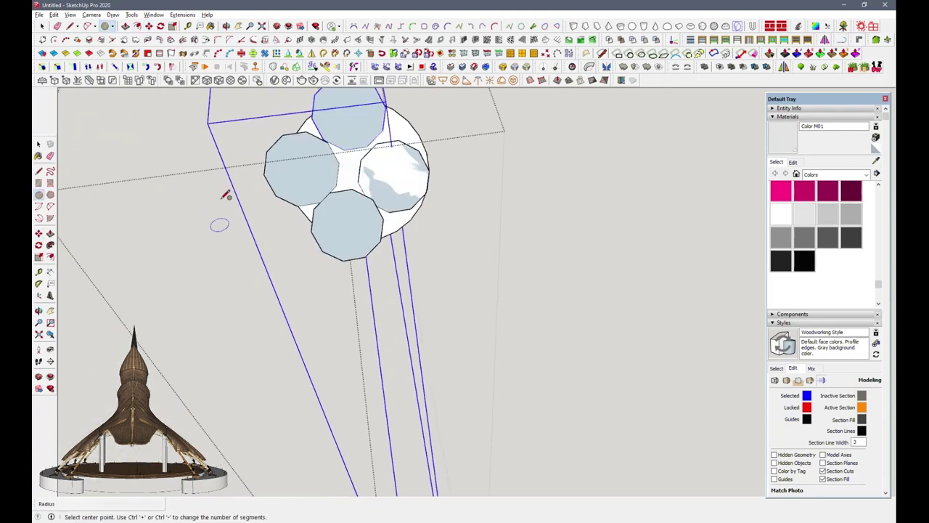
mouse_move(397, 118)
middle_down()
mouse_move(304, 217)
mouse_move(392, 262)
mouse_move(435, 341)
middle_up()
key(s)
mouse_move(431, 421)
middle_down()
mouse_move(415, 461)
mouse_move(387, 383)
middle_up()
Turn the circle into a ring tube of diameter .4 and scale it slightly smaller
key(t)
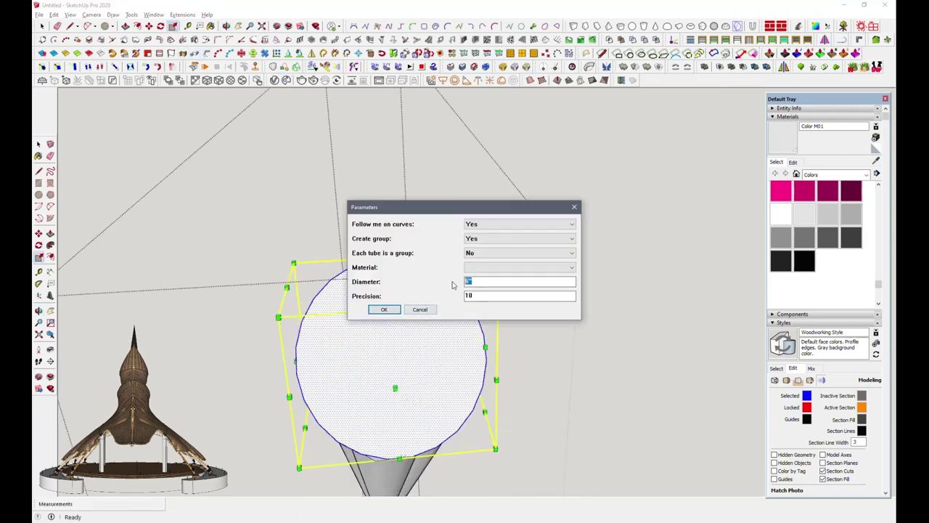
click(390, 311)
text(.4)
click(384, 309)
middle_drag(433, 311, 651, 201)
scroll(508, 261, up, 3)
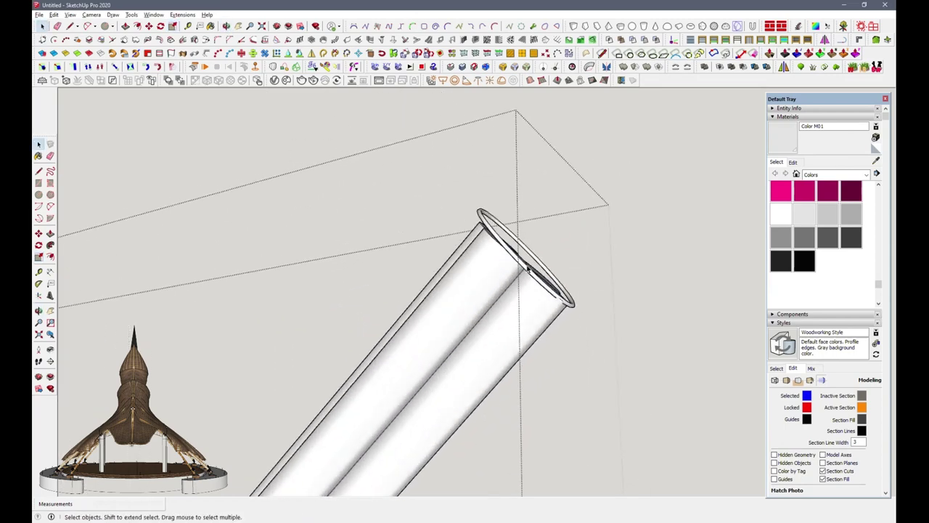
middle_drag(464, 278, 519, 326)
click(173, 26)
middle_drag(492, 291, 485, 348)
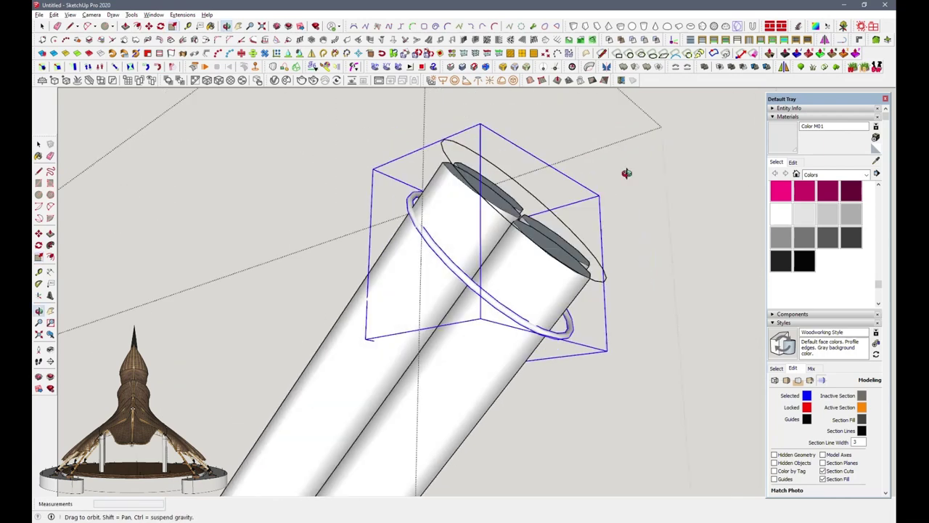
Ctrl-move the ring a short distance and type *6 for six stacked rings
key(m)
key(ctrl)
click(479, 319)
click(487, 327)
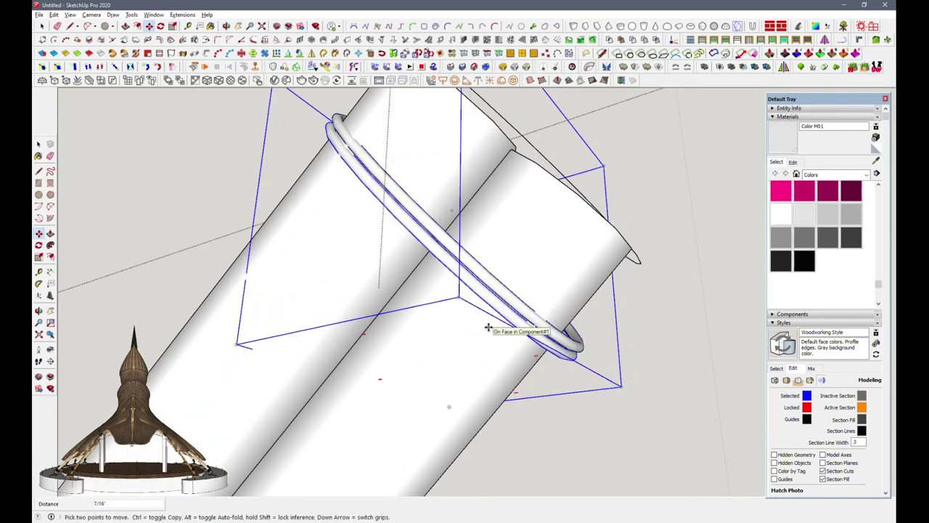
text(*6)
key(Return)
key(space)
Group the six rings and move the group to the rod's lower end
scroll(464, 290, up, 3)
drag(697, 471, 366, 242)
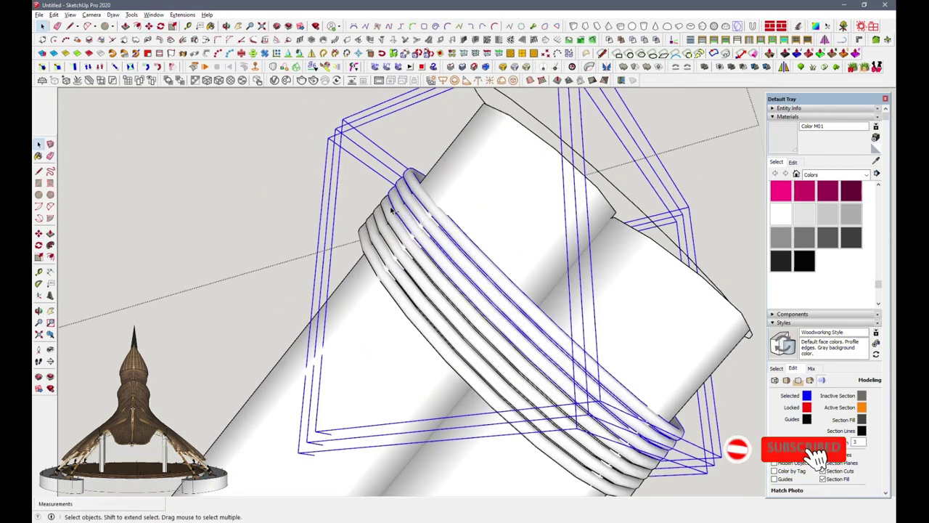
right_click(366, 241)
click(391, 93)
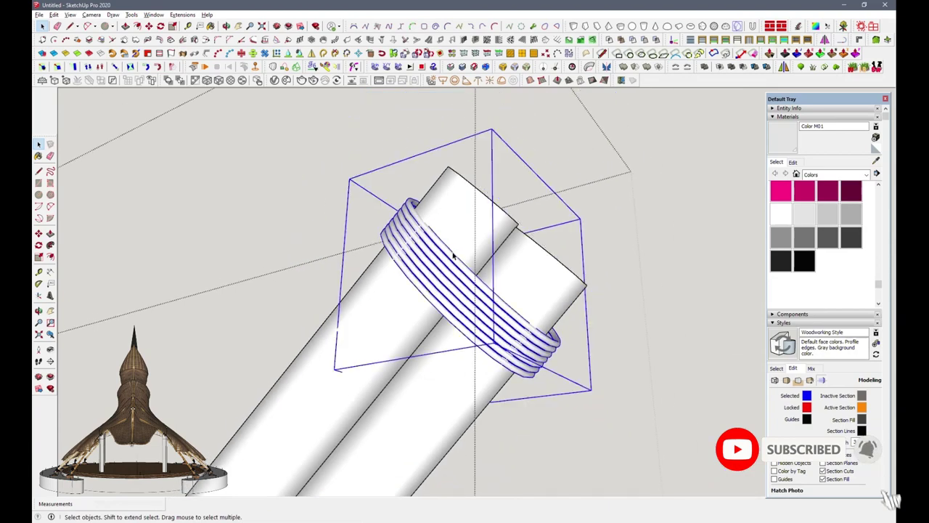
scroll(558, 189, down, 5)
key(m)
click(550, 183)
middle_drag(607, 129, 355, 435)
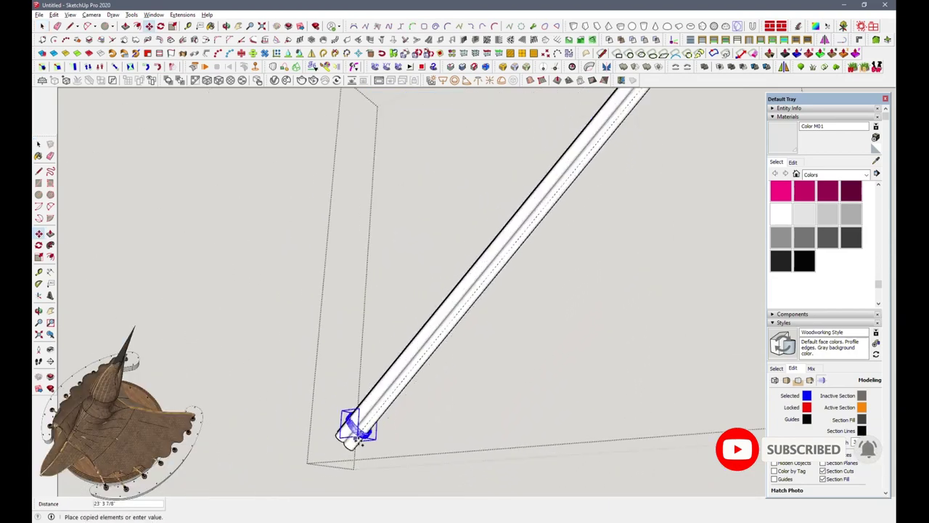
Copy the ring group to the rod's far end and array it /6 along the rod
click(355, 434)
text(/6)
key(Return)
middle_drag(464, 305, 556, 193)
scroll(513, 256, up, 5)
Place a copy of the banded rod to the left of the original
click(506, 250)
key(m)
click(556, 193)
key(ctrl)
mouse_move(479, 158)
middle_down()
mouse_move(231, 327)
mouse_move(240, 319)
middle_up()
Rotate the rod copy so it tilts parallel to the other rod, swinging its base left
key(q)
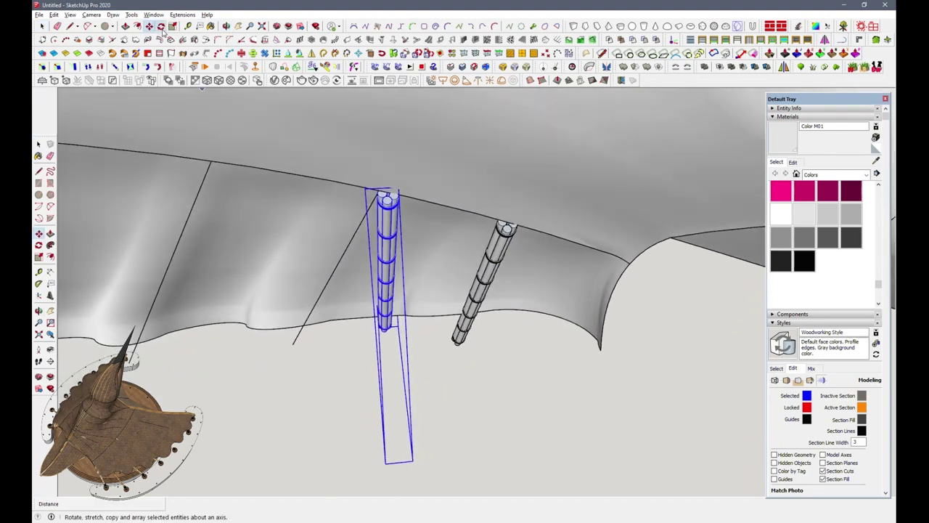
click(389, 435)
click(384, 330)
click(315, 350)
mouse_move(315, 349)
middle_down()
mouse_move(429, 232)
mouse_move(613, 127)
middle_up()
click(329, 386)
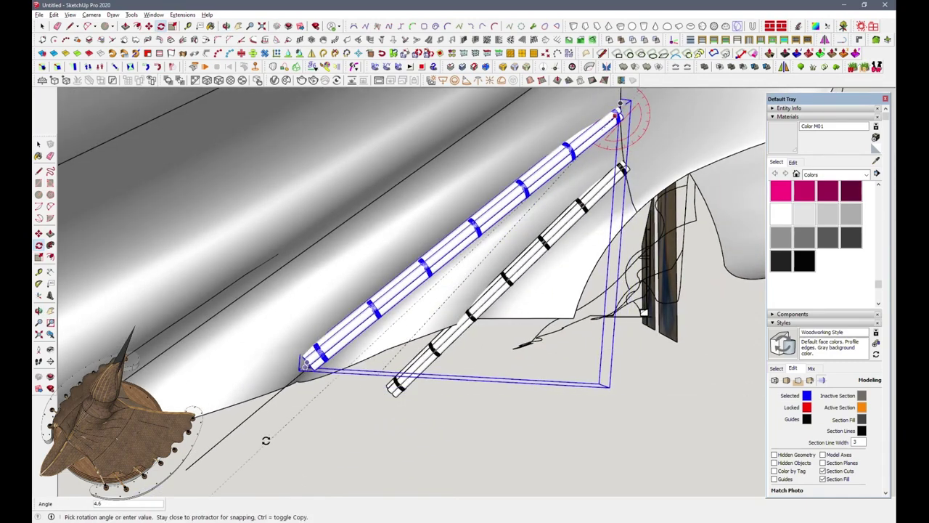
click(311, 356)
click(307, 364)
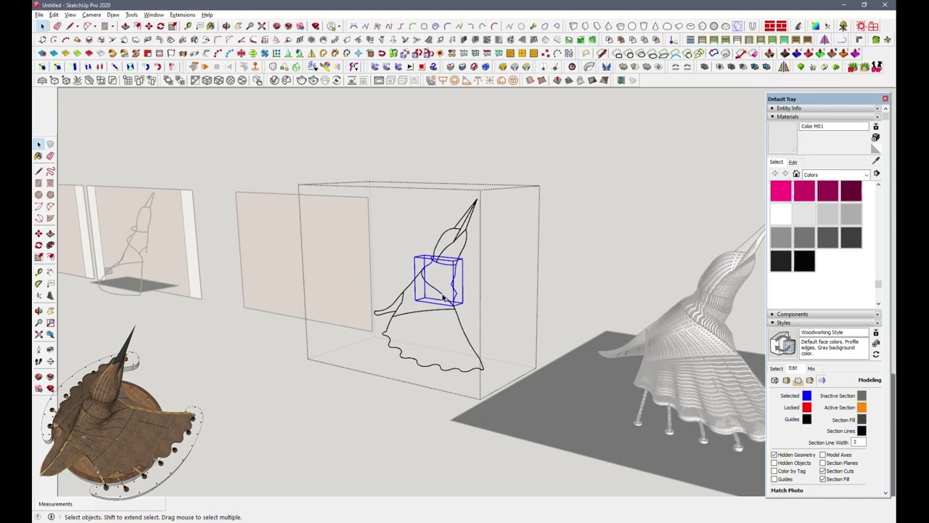
Enter and leave the small inner group, then select it
double_click(442, 296)
key(Escape)
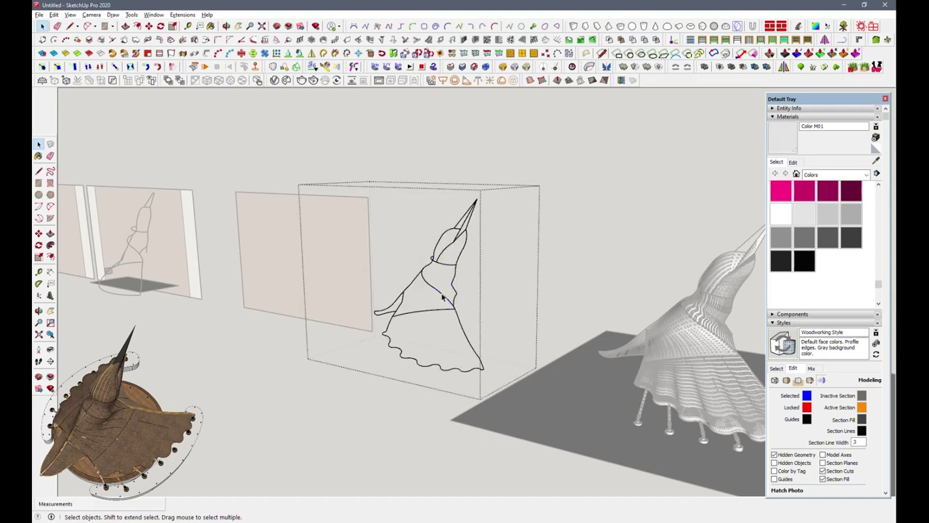
click(437, 301)
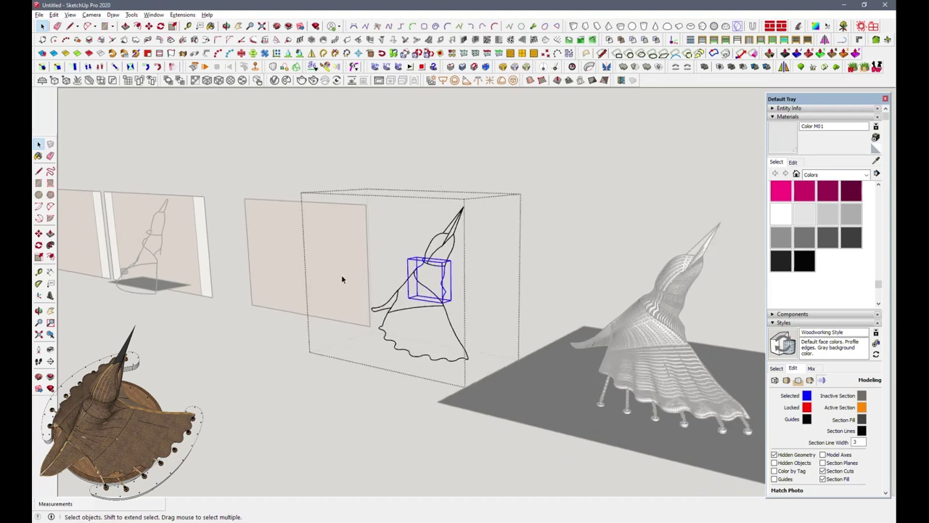
mouse_move(682, 400)
middle_down()
mouse_move(665, 374)
mouse_move(640, 406)
middle_up()
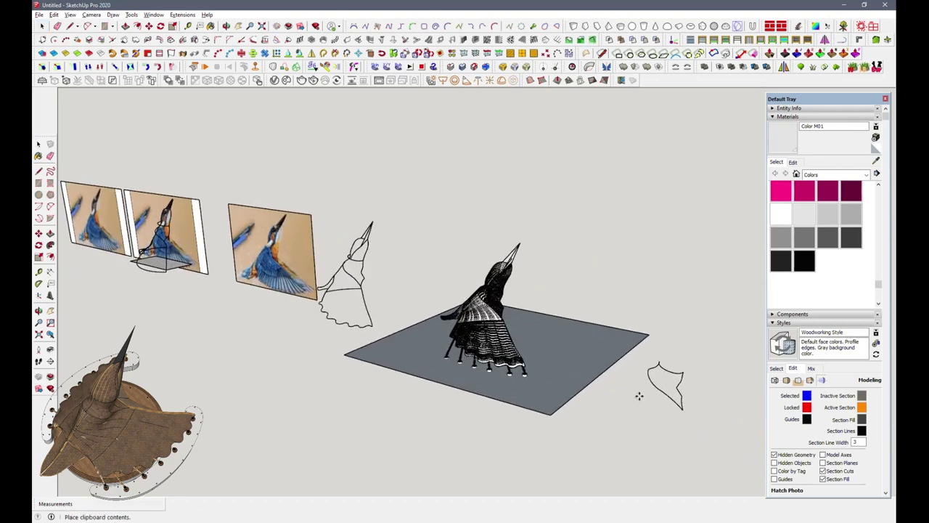
Paste the curve outline beside the ground plane and select the whole curve inside its group
click(639, 395)
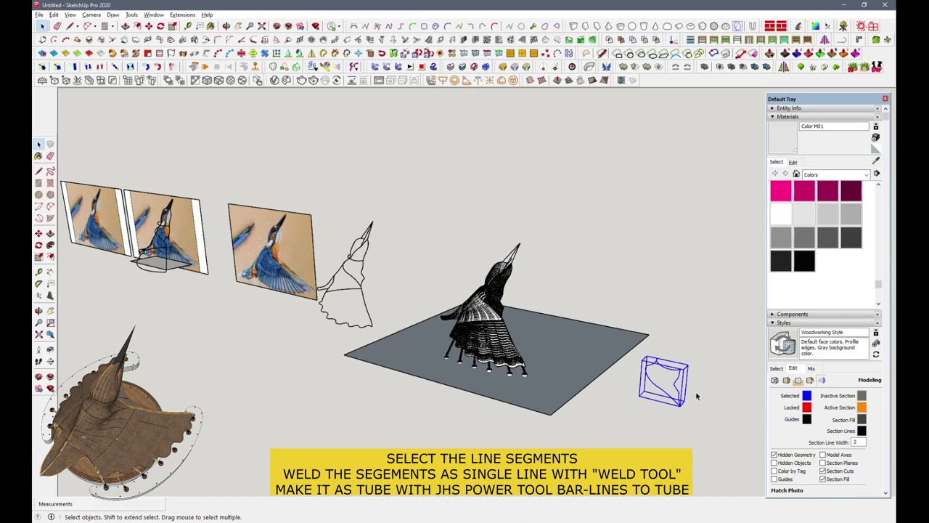
middle_drag(695, 396, 681, 396)
double_click(678, 392)
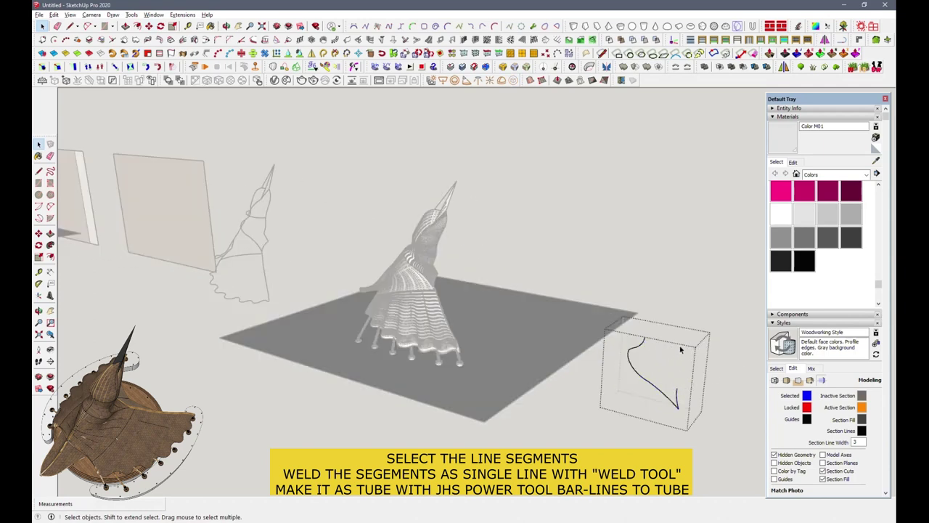
scroll(676, 398, up, 1)
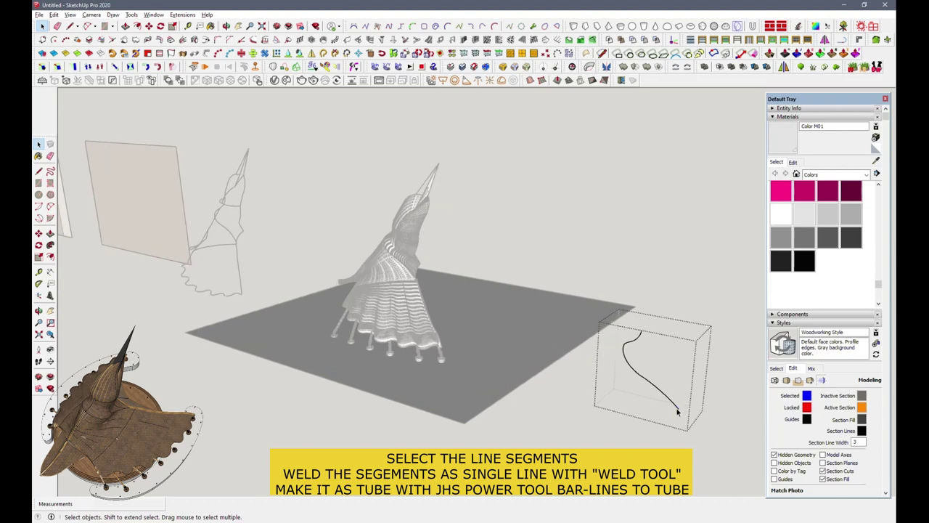
scroll(676, 397, up, 1)
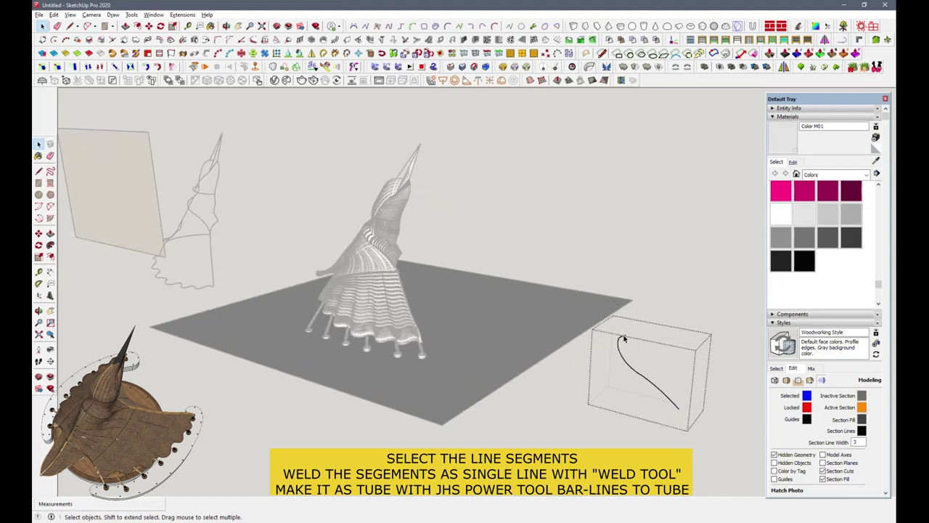
shift+click(640, 371)
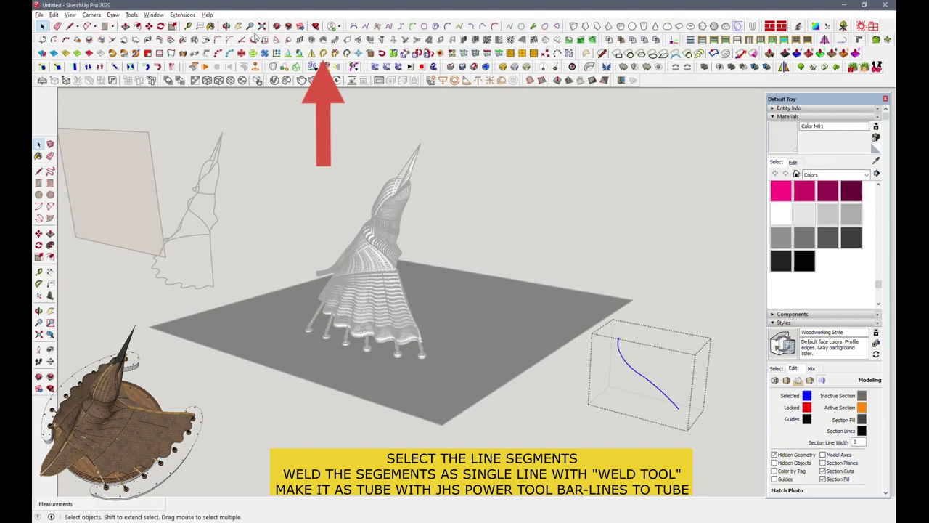
click(205, 66)
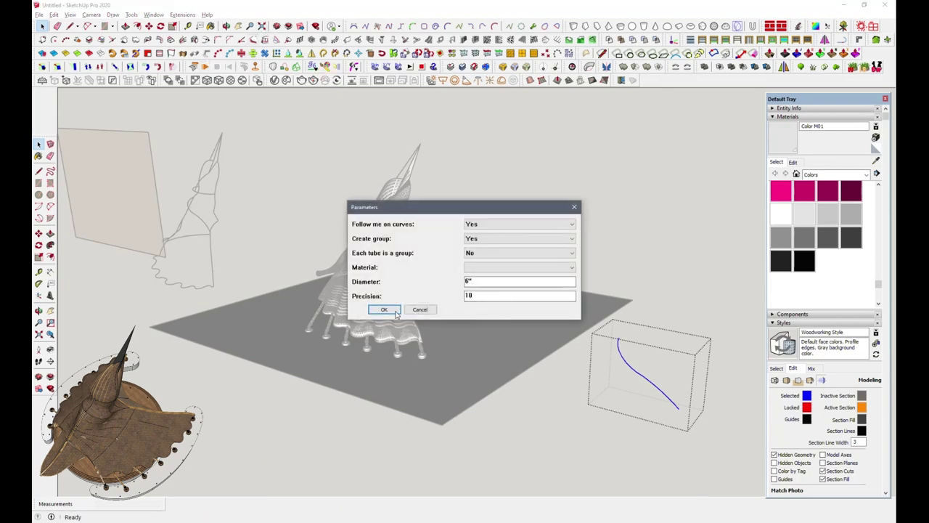
Convert the welded curve into a 6-inch tube
click(384, 310)
scroll(664, 427, up, 2)
scroll(662, 424, up, 2)
scroll(675, 421, up, 2)
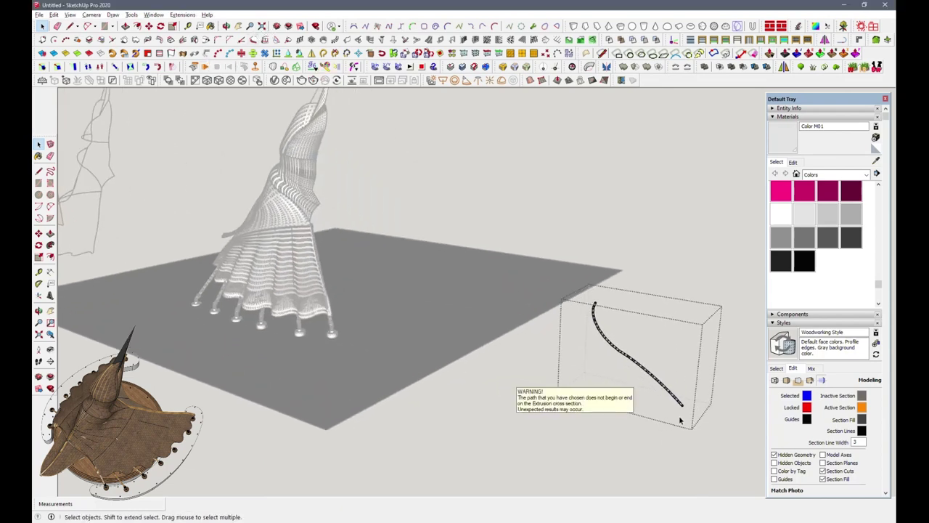
scroll(680, 418, up, 1)
scroll(681, 415, up, 1)
scroll(682, 412, up, 1)
scroll(683, 409, up, 2)
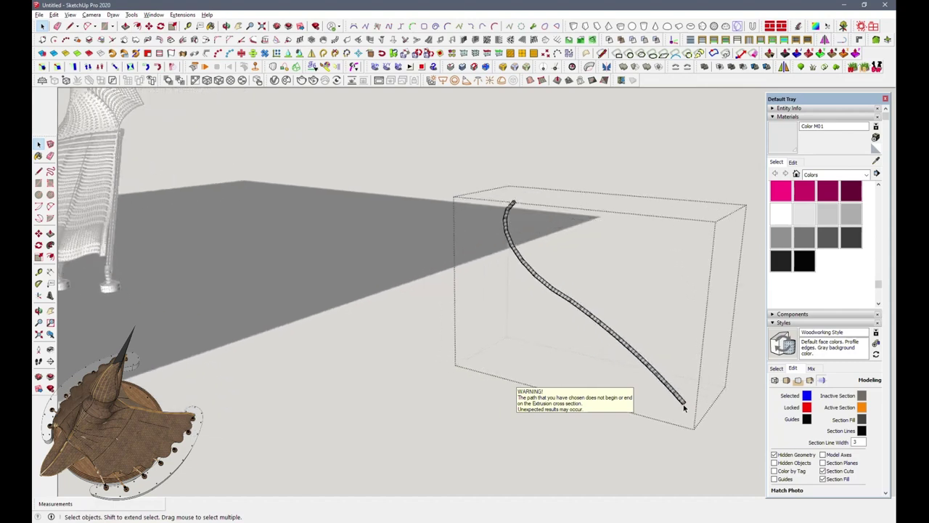
scroll(682, 404, up, 2)
Make the new curved tube a component
click(653, 399)
middle_drag(653, 399, 594, 338)
right_click(594, 337)
click(632, 89)
click(472, 357)
Copy the curved tube and place the duplicate beside the original
key(m)
key(ctrl)
click(655, 417)
click(655, 417)
scroll(657, 419, up, 2)
scroll(657, 420, up, 2)
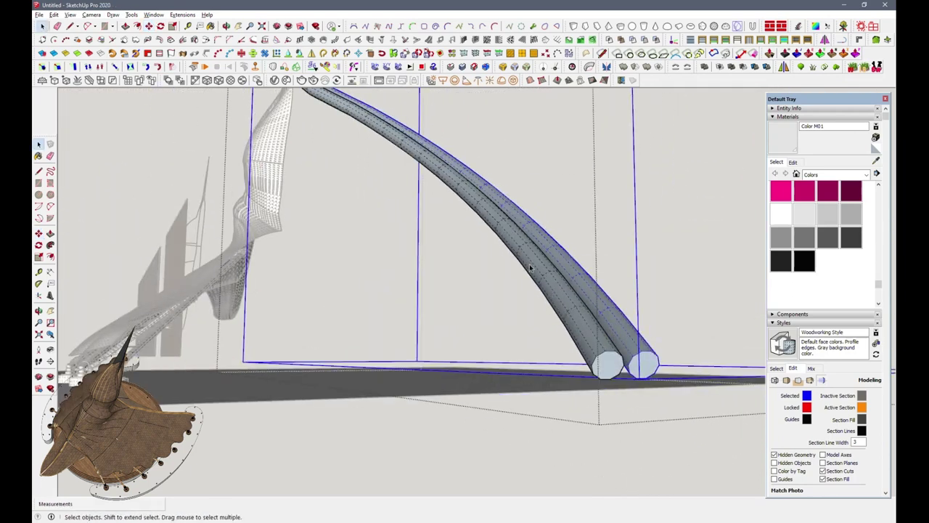
scroll(638, 367, up, 1)
Copy the pair of tubes to form a bundle
key(m)
key(ctrl)
click(637, 375)
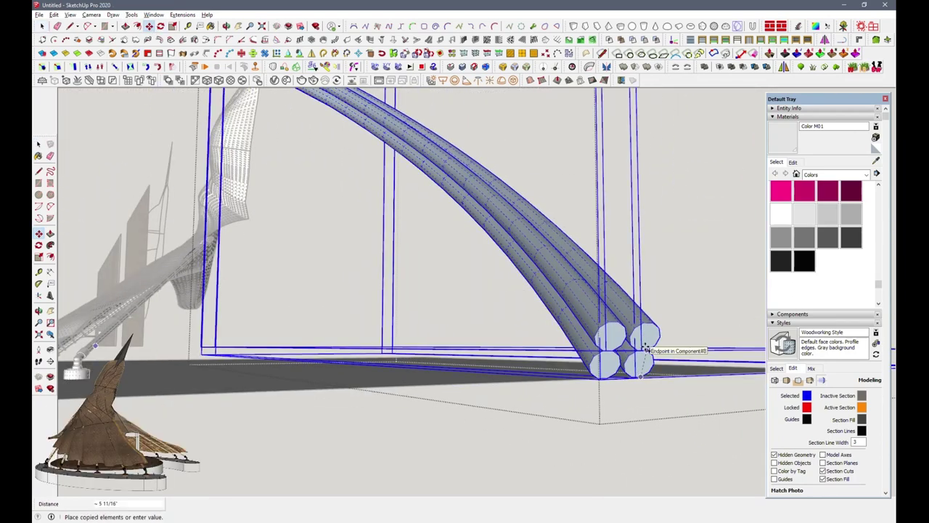
click(645, 349)
key(space)
right_click(481, 236)
key(Escape)
Move the tube group into place along the wing surface
click(147, 34)
middle_drag(638, 378, 627, 393)
scroll(553, 419, down, 2)
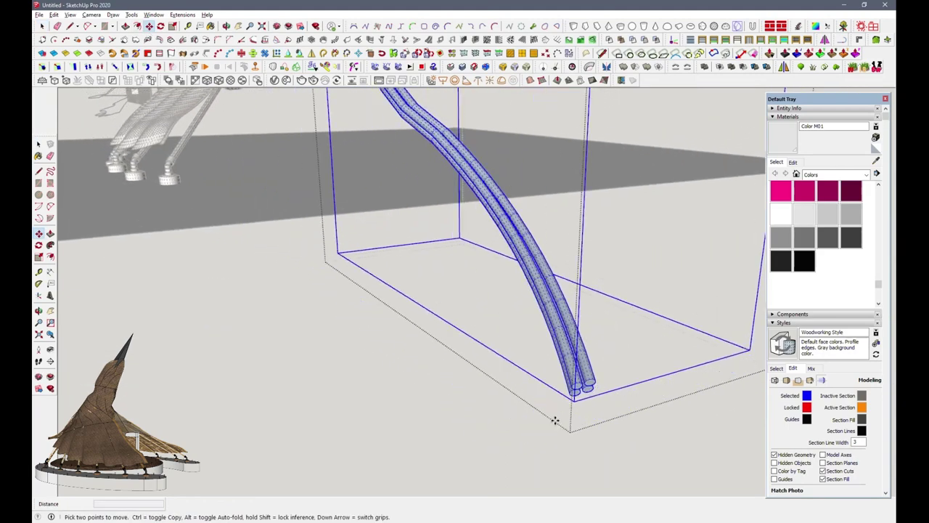
scroll(455, 339, down, 3)
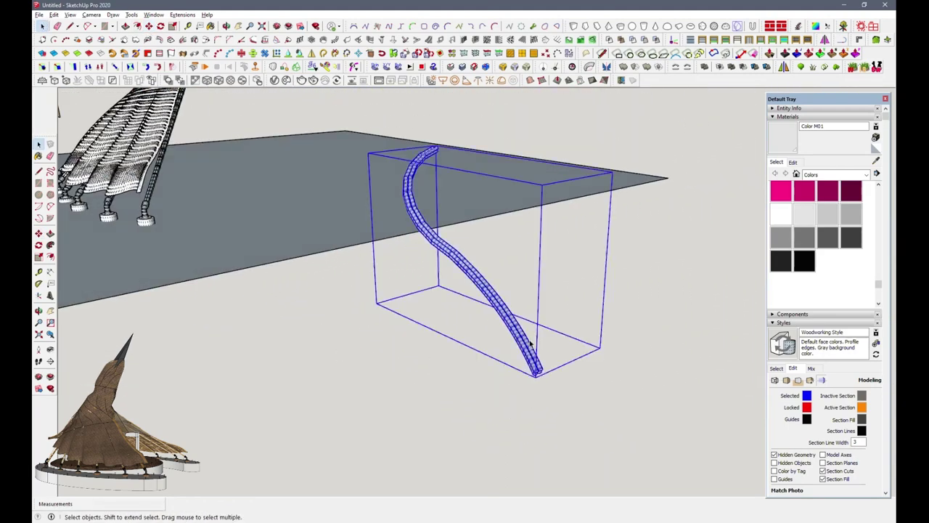
middle_drag(532, 346, 489, 331)
key(m)
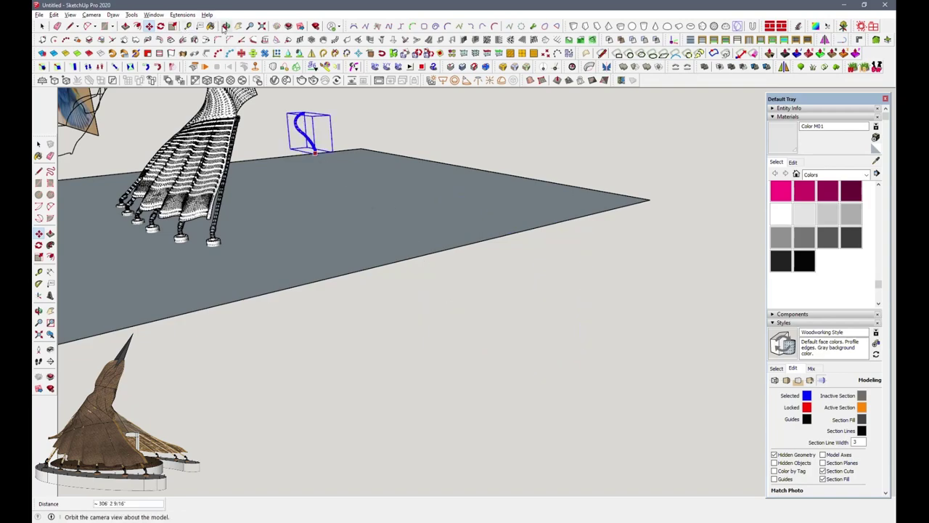
scroll(357, 267, up, 3)
scroll(356, 268, up, 3)
scroll(349, 247, up, 2)
mouse_move(319, 261)
shift+middle_down()
mouse_move(340, 234)
mouse_move(333, 247)
mouse_move(129, 280)
mouse_move(153, 245)
shift+middle_up()
Scale the curved tube group to about 1.02 so it fits under the body surface
mouse_move(407, 247)
middle_down()
mouse_move(371, 285)
mouse_move(297, 284)
mouse_move(312, 380)
mouse_move(557, 335)
mouse_move(566, 321)
middle_up()
key(m)
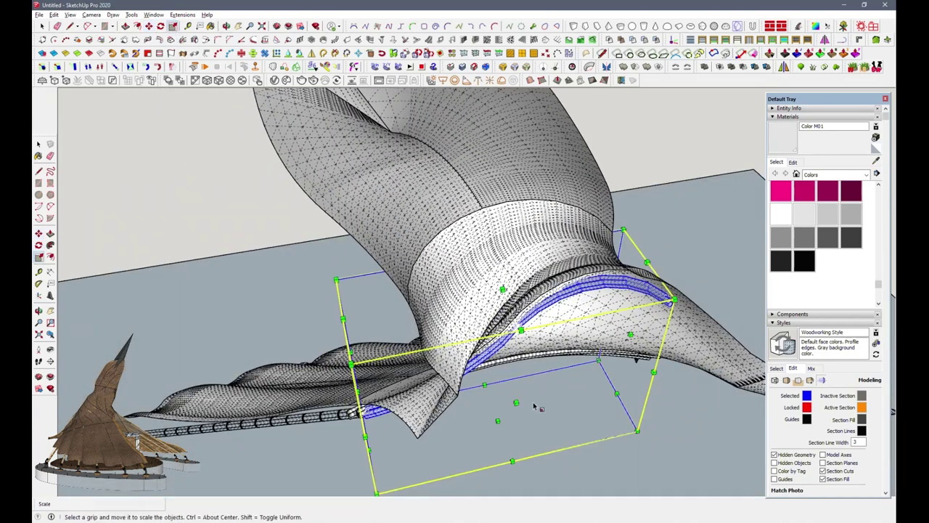
middle_drag(516, 404, 725, 243)
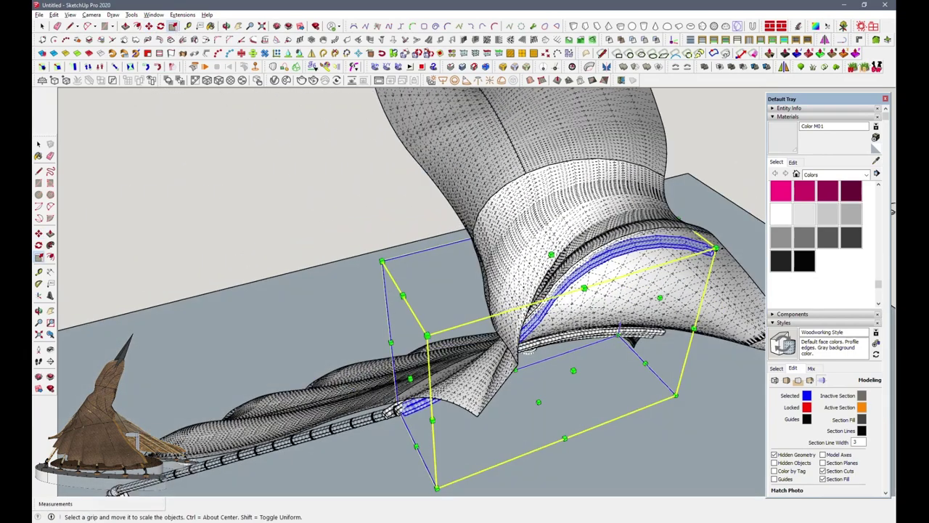
drag(725, 243, 722, 245)
middle_drag(522, 296, 413, 29)
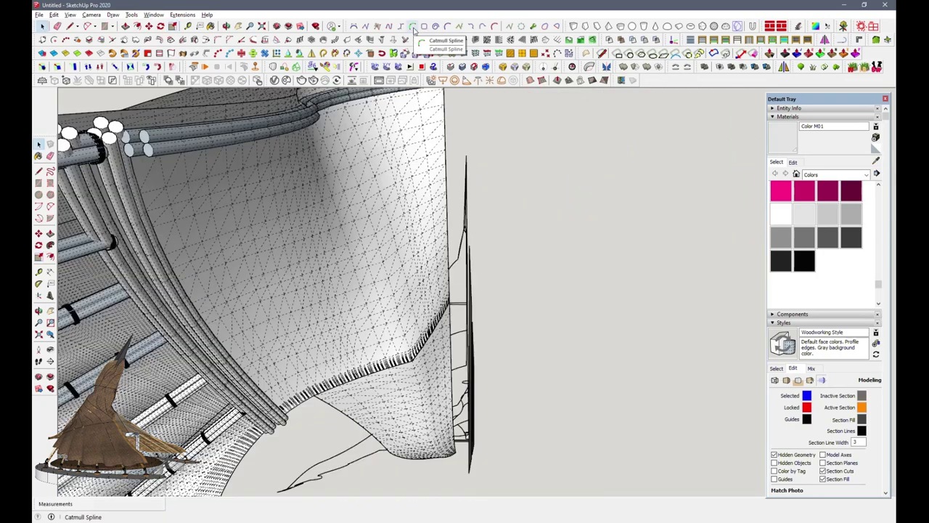
Turn the curve drawn across the inner surface into a 6-inch tube
middle_drag(150, 209, 102, 199)
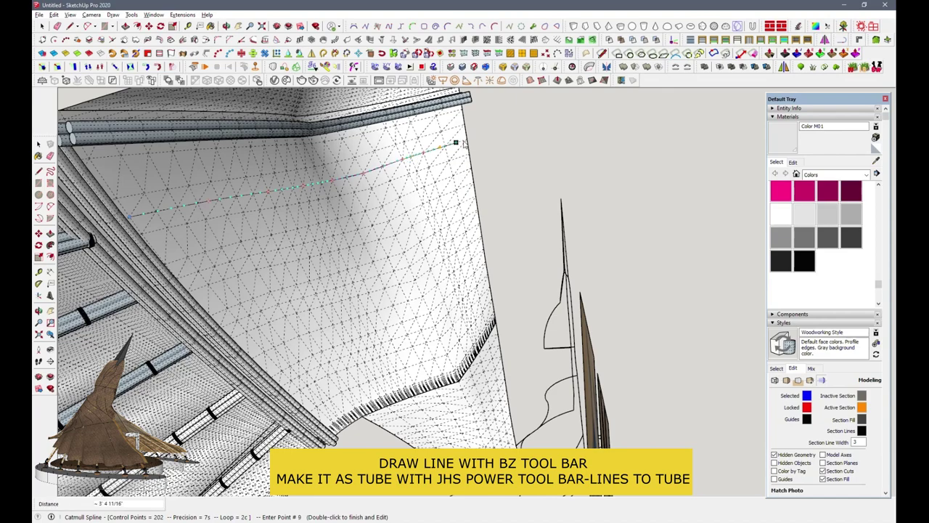
middle_drag(149, 160, 218, 31)
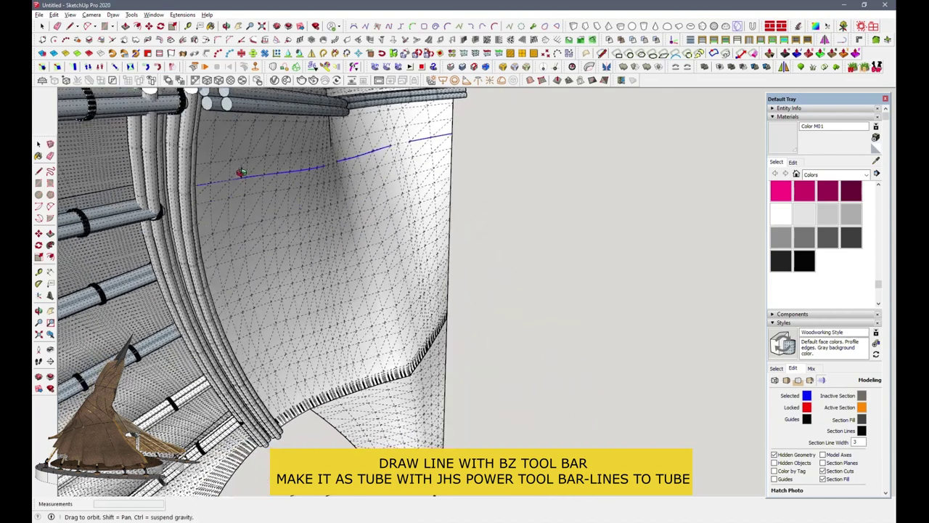
click(209, 55)
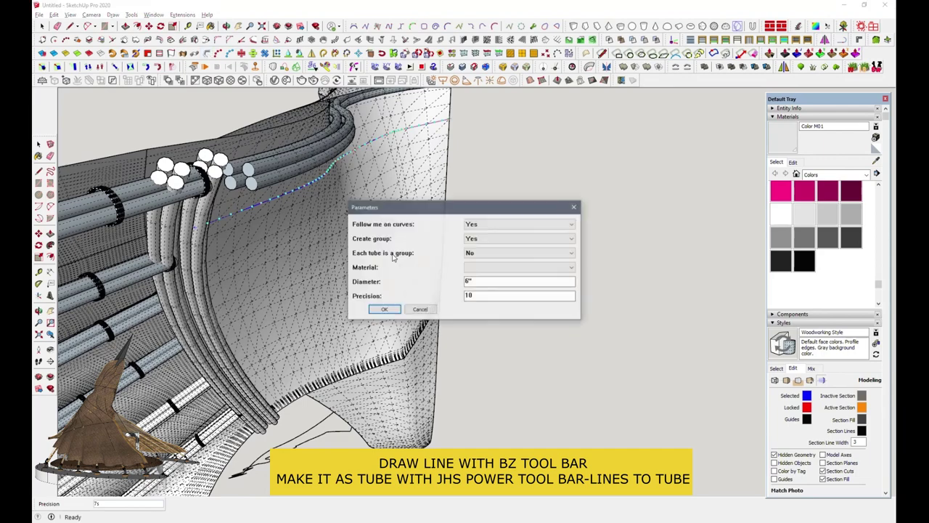
click(385, 309)
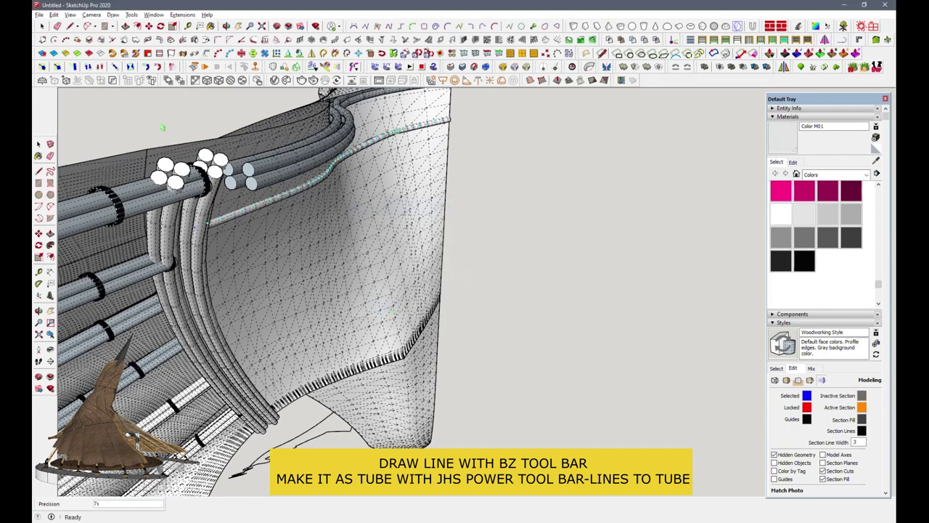
Start making the new tube a component
click(41, 25)
scroll(239, 234, up, 2)
scroll(240, 233, up, 2)
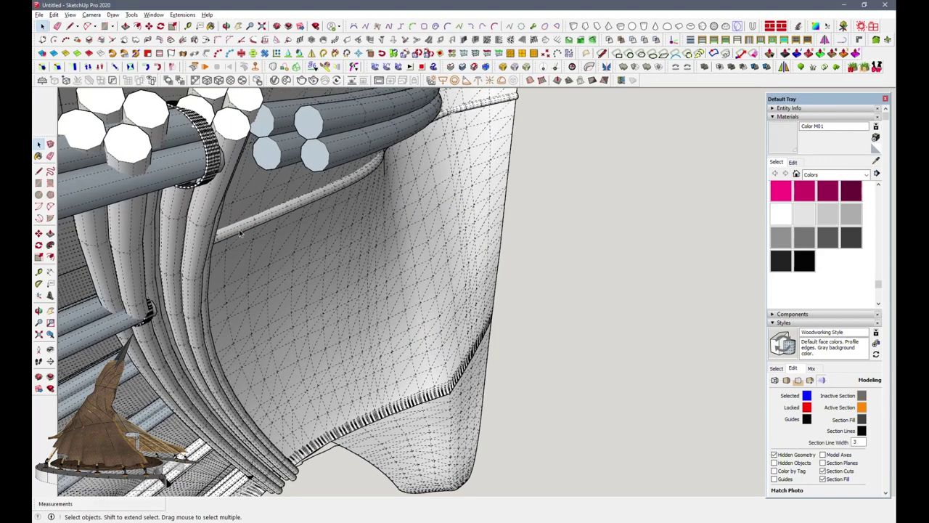
right_click(239, 231)
click(276, 91)
Confirm the tube component and copy it into a parallel pipe
click(476, 357)
middle_drag(232, 278, 84, 160)
scroll(185, 374, up, 3)
key(m)
scroll(185, 367, up, 2)
click(190, 360)
key(ctrl)
scroll(211, 372, up, 3)
scroll(189, 341, up, 2)
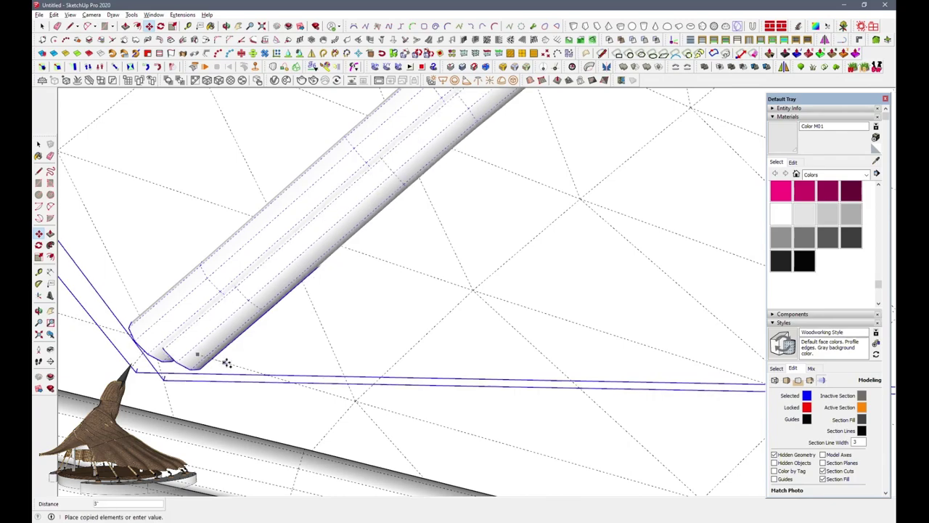
mouse_move(251, 260)
middle_down()
mouse_move(491, 344)
mouse_move(348, 375)
middle_up()
scroll(273, 448, up, 3)
Place another pipe copy and rescale the pipe group slightly
click(245, 414)
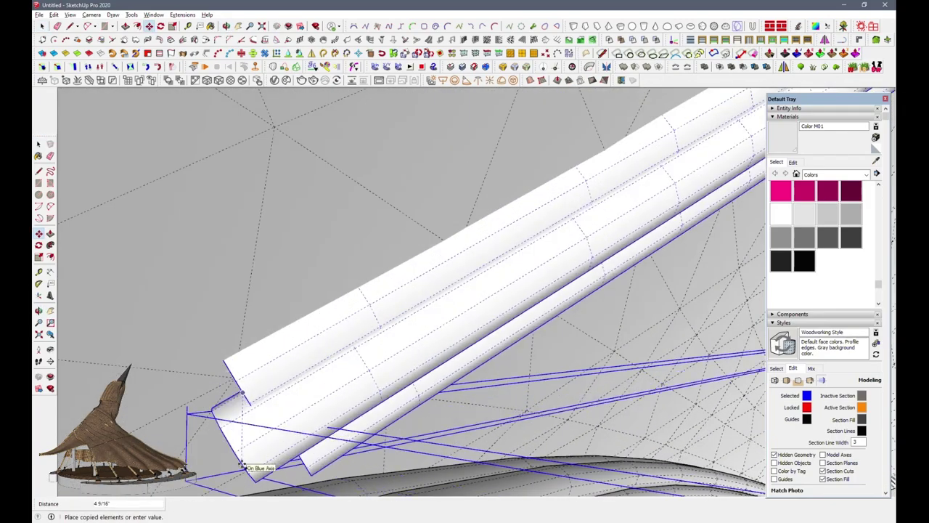
scroll(346, 378, down, 2)
scroll(326, 359, down, 3)
mouse_move(315, 346)
middle_down()
mouse_move(586, 375)
mouse_move(426, 275)
middle_up()
scroll(344, 213, up, 3)
key(m)
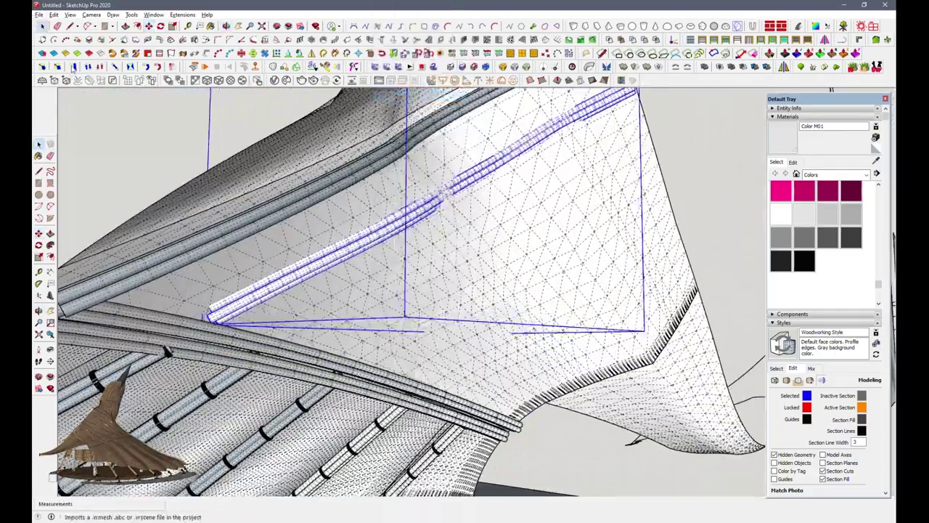
scroll(150, 354, up, 2)
scroll(150, 354, down, 2)
scroll(218, 341, down, 2)
mouse_move(218, 341)
middle_down()
mouse_move(308, 334)
mouse_move(301, 385)
mouse_move(169, 65)
middle_up()
drag(489, 437, 503, 440)
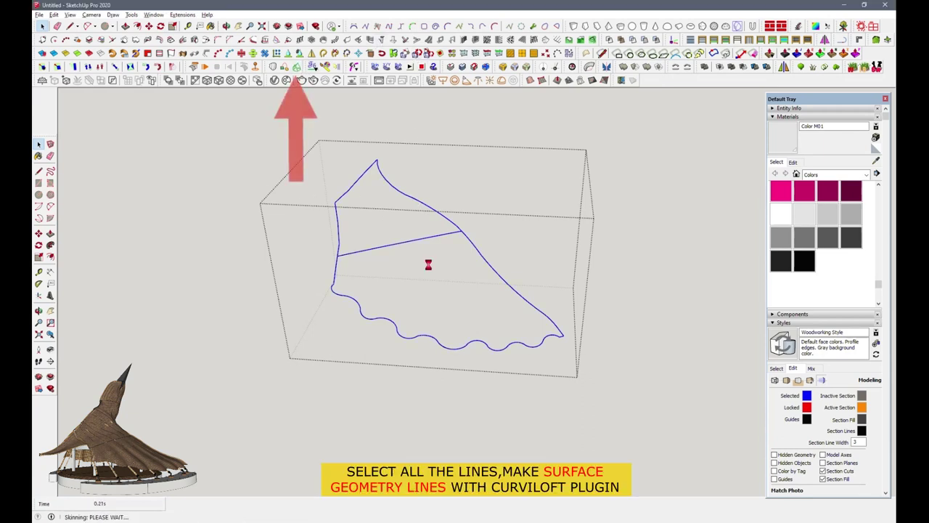
Loft the scalloped outline with Curviloft as edge-only intermediate lines and commit them
click(365, 104)
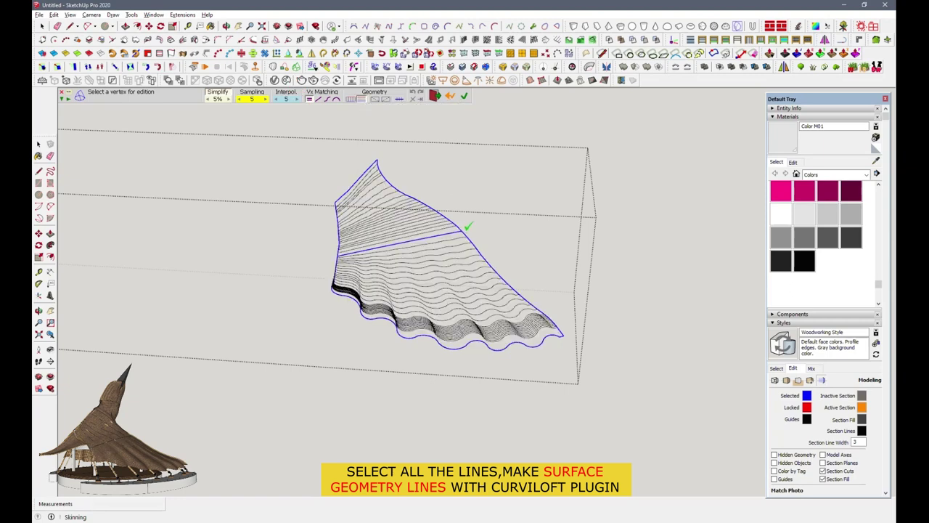
click(480, 205)
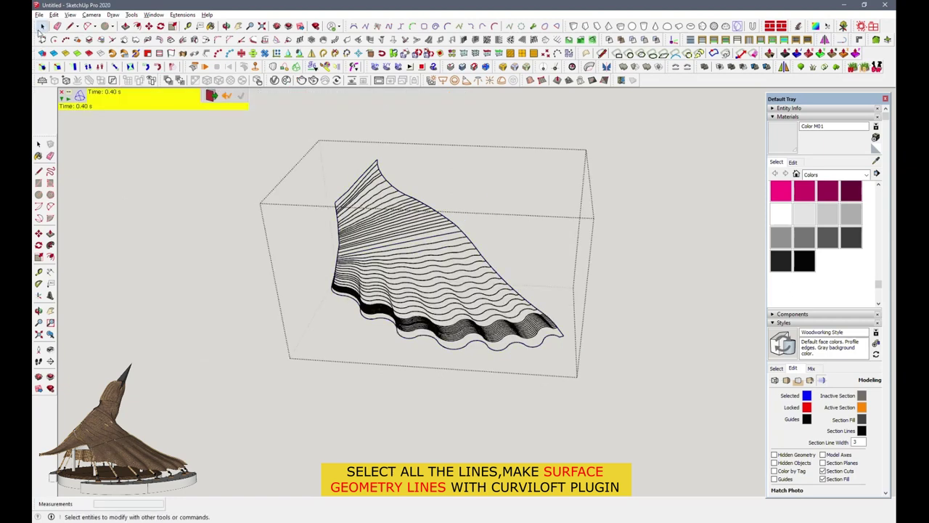
click(41, 26)
scroll(436, 327, up, 1)
scroll(476, 349, up, 2)
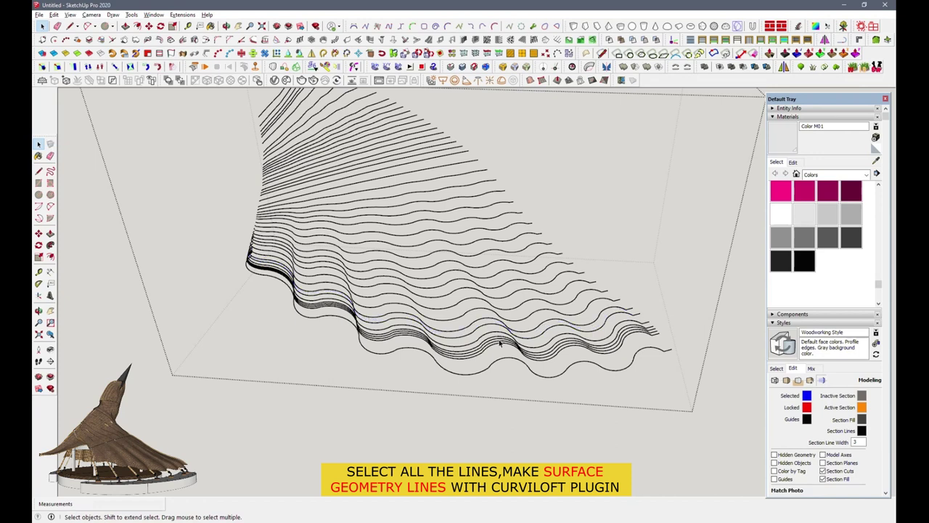
scroll(491, 383, down, 2)
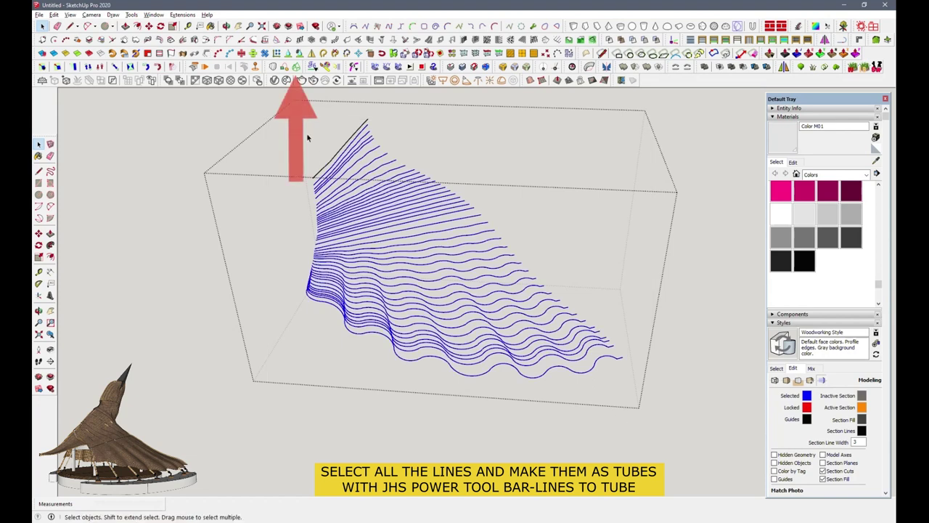
Convert the lofted wing lines into 3-diameter tubes and open the tubed wing group
click(213, 60)
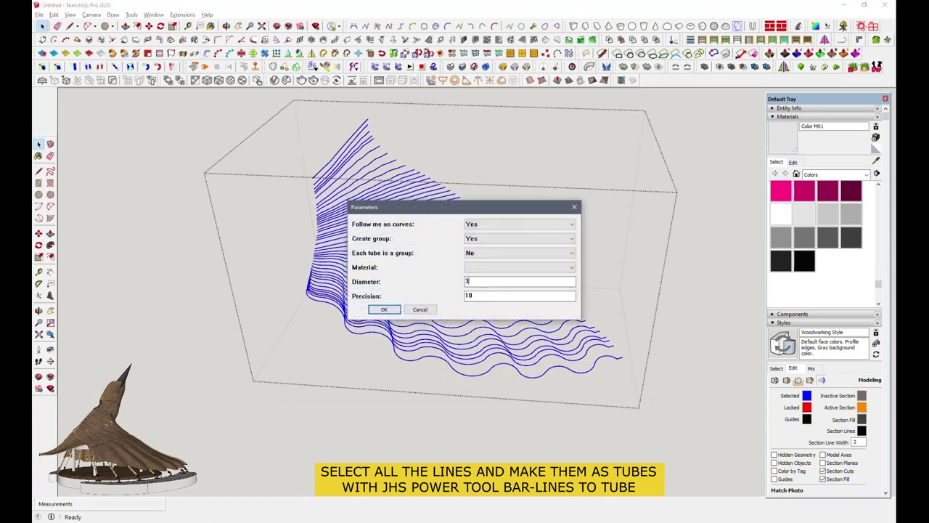
click(385, 309)
scroll(525, 390, up, 2)
scroll(498, 363, up, 3)
mouse_move(501, 359)
middle_down()
mouse_move(631, 283)
mouse_move(496, 158)
mouse_move(351, 222)
mouse_move(428, 351)
middle_up()
scroll(429, 351, down, 2)
scroll(446, 345, down, 3)
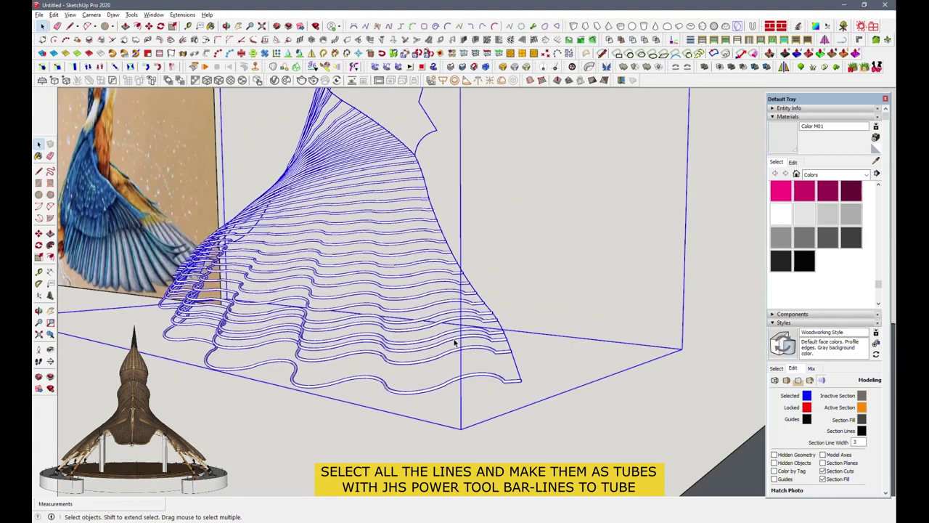
double_click(455, 342)
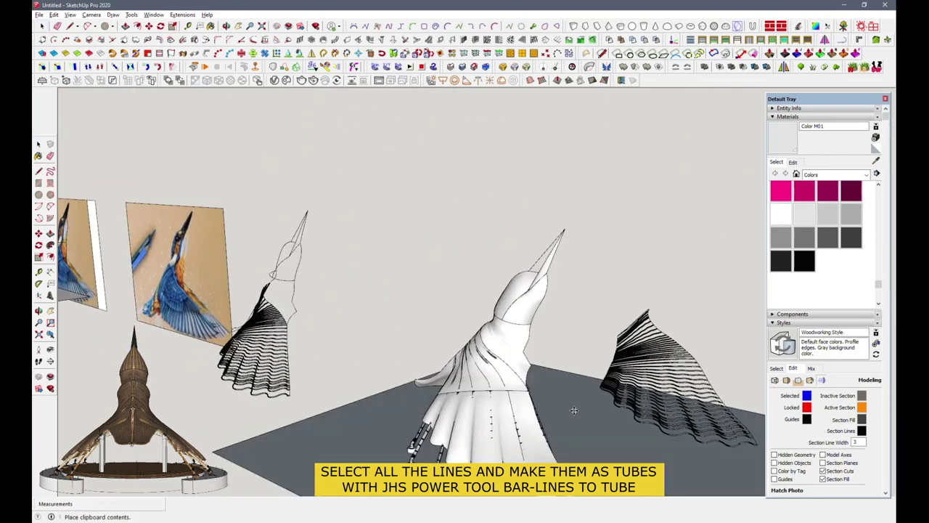
middle_drag(539, 440, 481, 412)
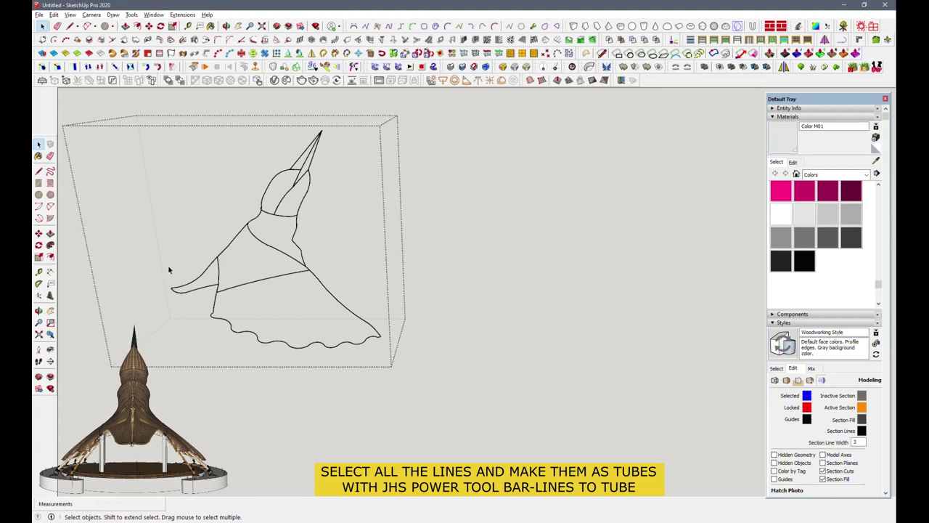
Loft the curved wedge outline into cross-line ribs and turn them into tubes
click(253, 53)
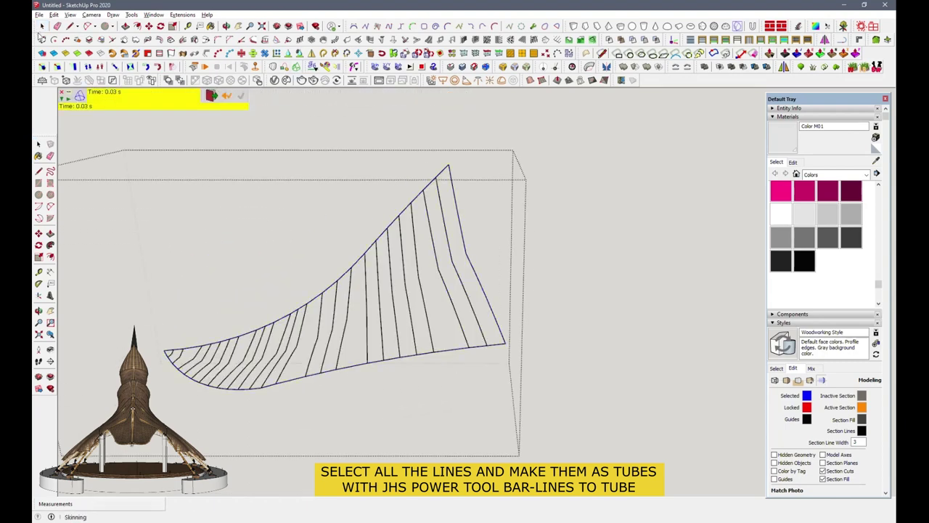
click(401, 307)
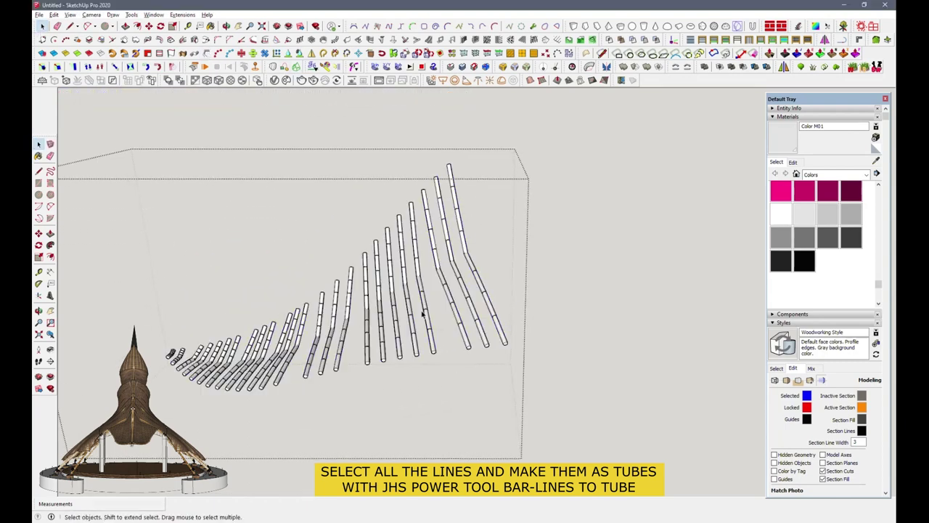
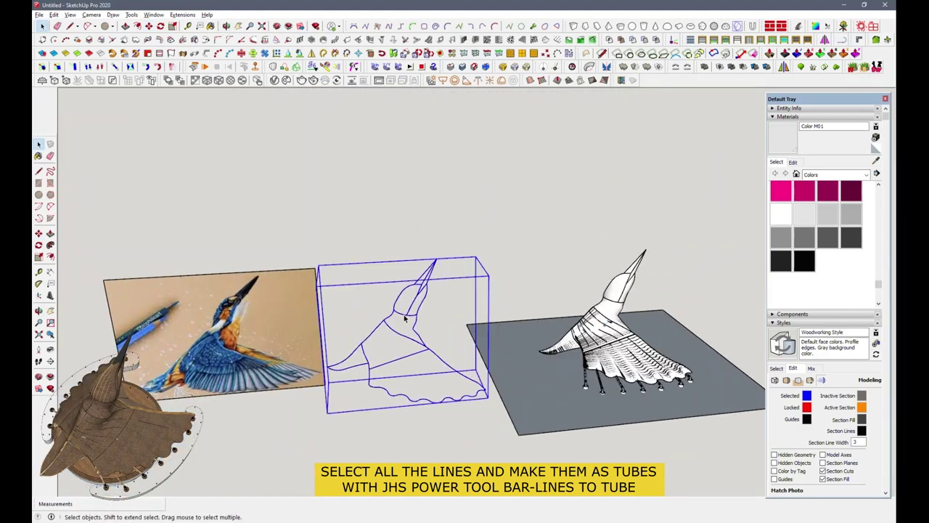
Loft a Curviloft skin through the section lines and turn the lines into JHS tubes
click(297, 67)
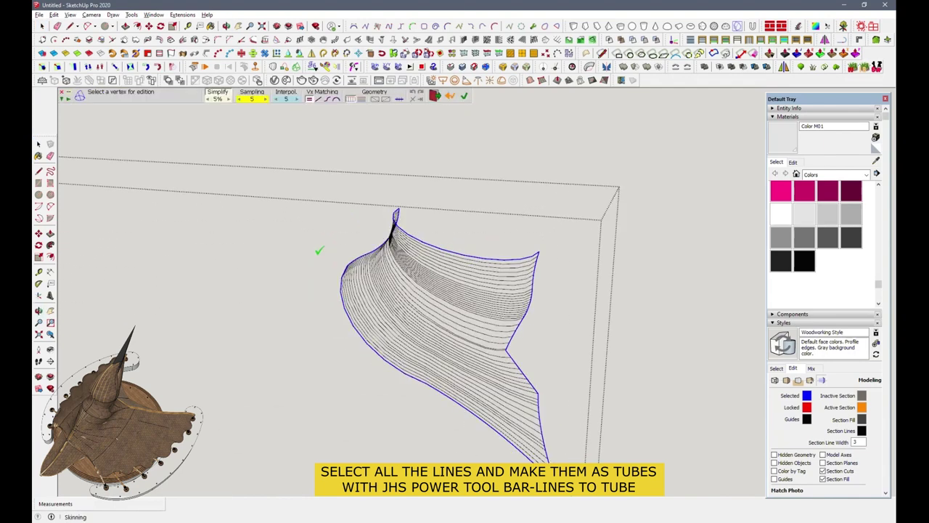
scroll(467, 292, up, 2)
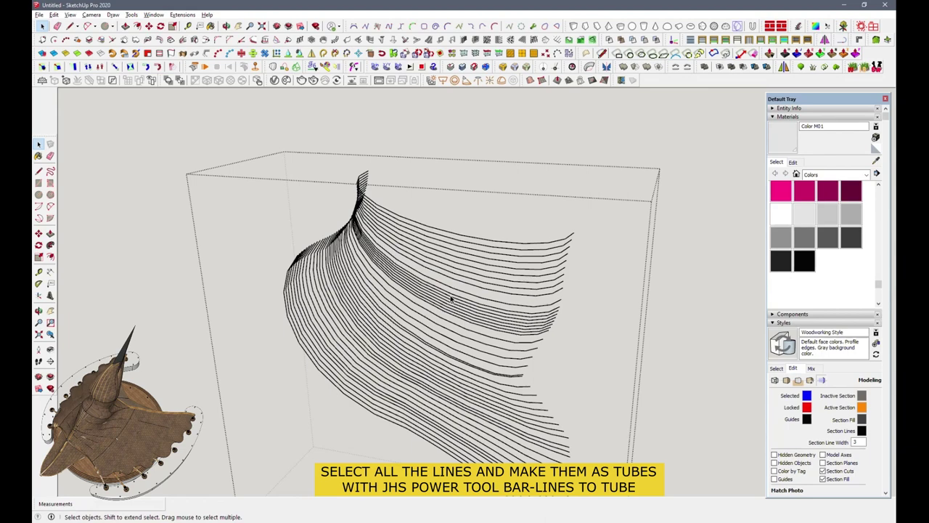
middle_drag(433, 350, 585, 293)
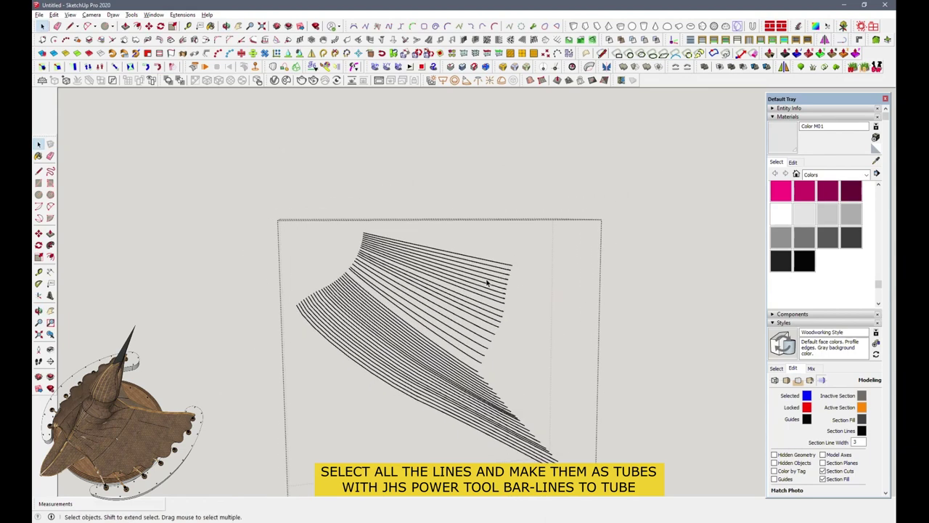
click(207, 60)
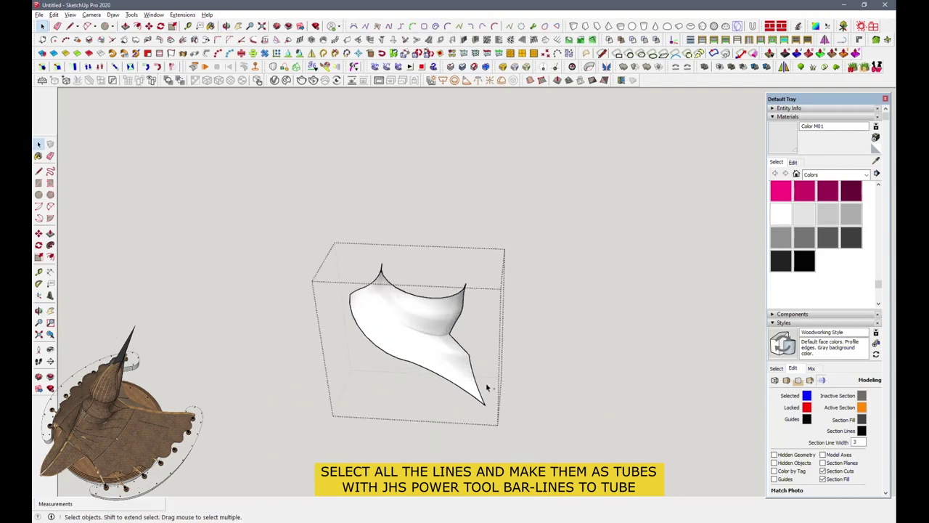
Move the tube ribs into position on the structure
key(m)
middle_drag(503, 400, 404, 425)
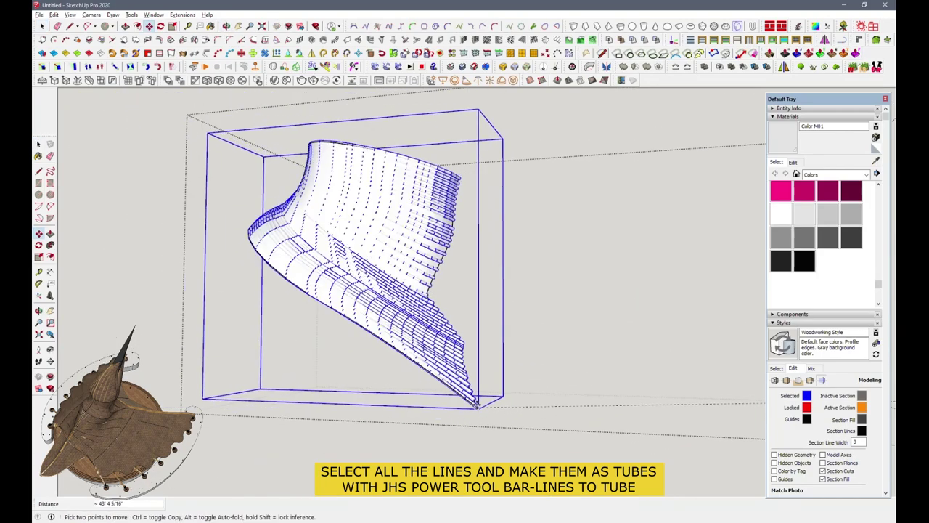
scroll(414, 434, up, 3)
scroll(431, 444, up, 3)
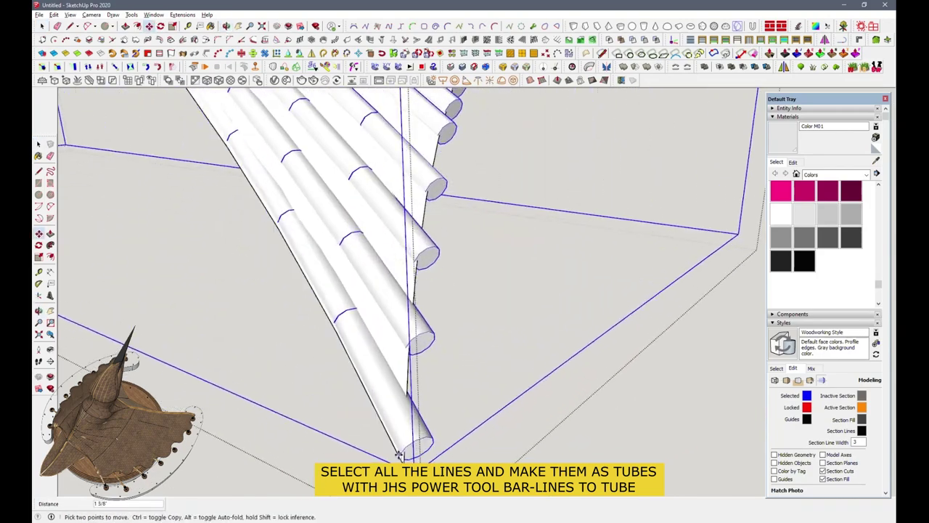
middle_drag(433, 446, 445, 444)
scroll(444, 443, down, 5)
mouse_move(245, 394)
middle_down()
mouse_move(458, 421)
mouse_move(697, 392)
middle_up()
Scale the fabric skin to fit the ribs, then view the whole pavilion
click(172, 27)
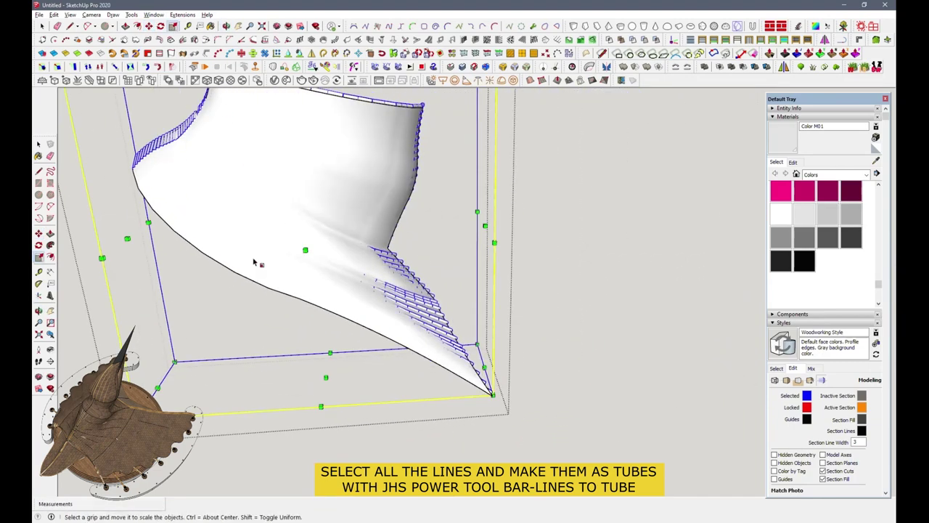
mouse_move(478, 228)
middle_down()
mouse_move(332, 259)
mouse_move(344, 145)
middle_up()
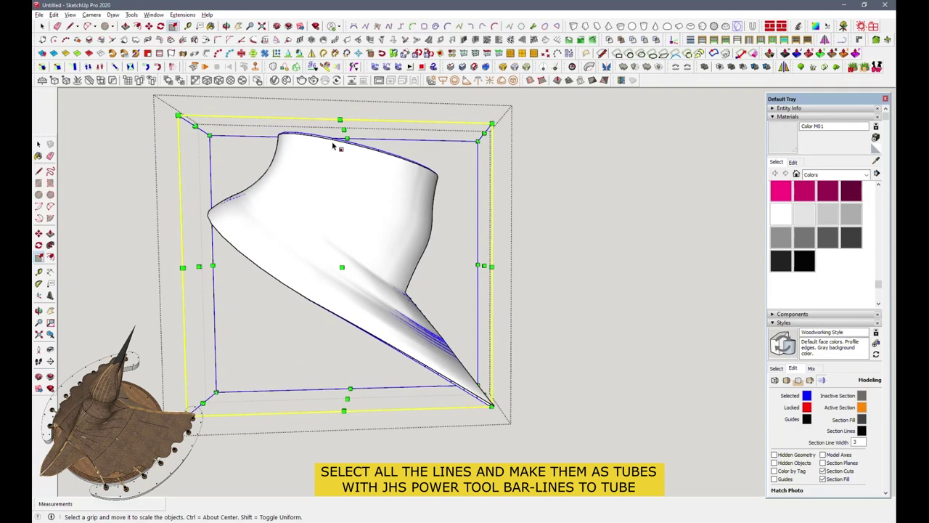
scroll(349, 318, up, 5)
mouse_move(350, 318)
middle_down()
mouse_move(464, 336)
mouse_move(269, 284)
middle_up()
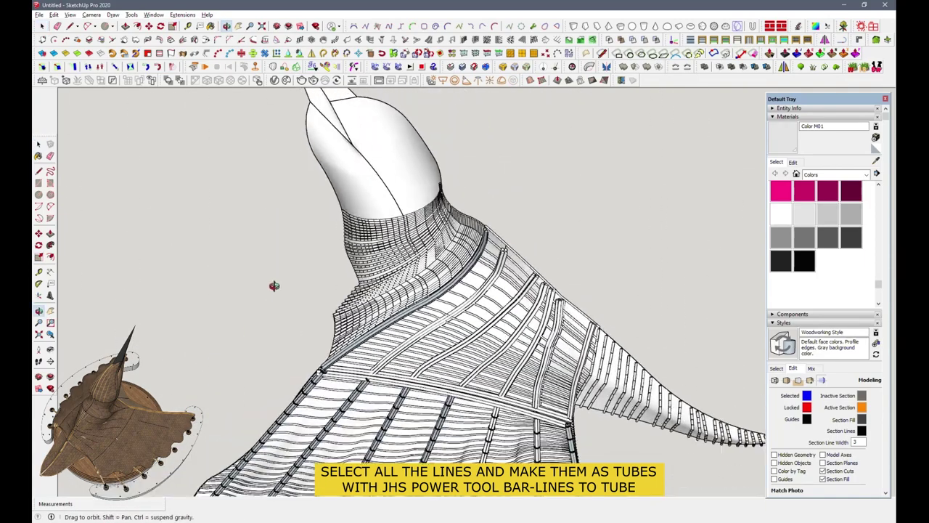
scroll(322, 357, down, 3)
scroll(322, 356, down, 3)
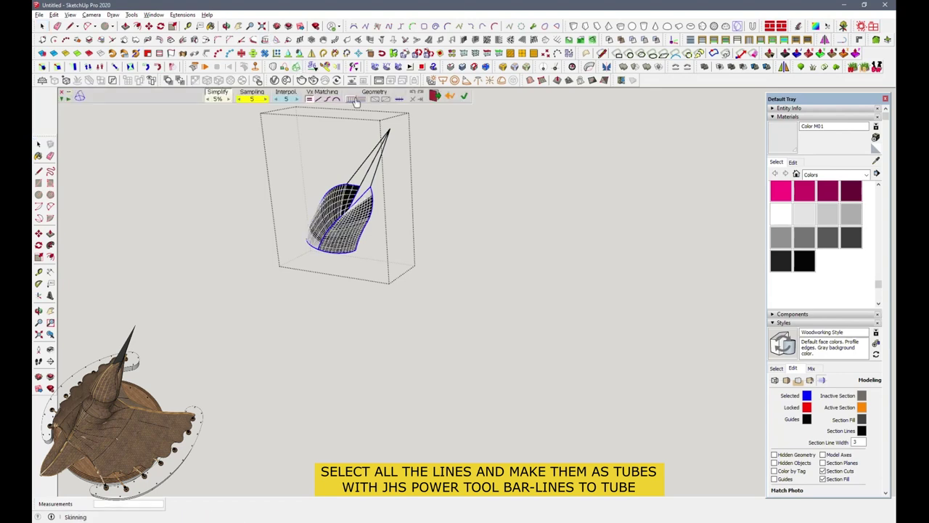
Accept the Curviloft preview to skin the hood lines and return to Select
key(space)
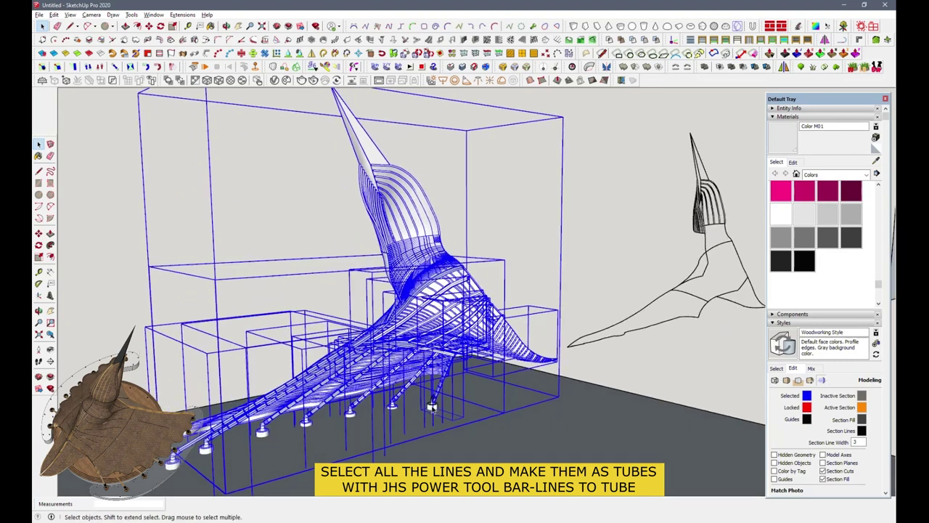
Make the selected half pavilion into a component
right_click(431, 405)
click(450, 428)
click(477, 359)
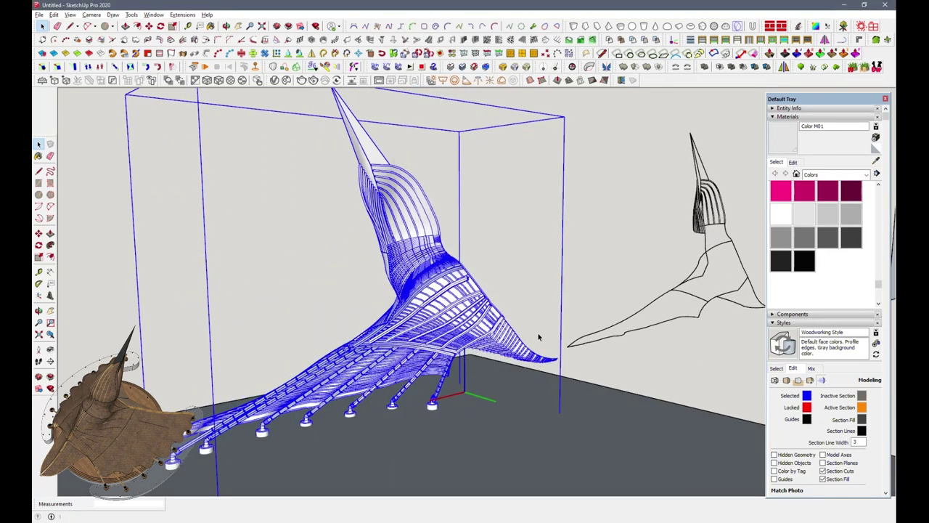
middle_drag(538, 332, 341, 255)
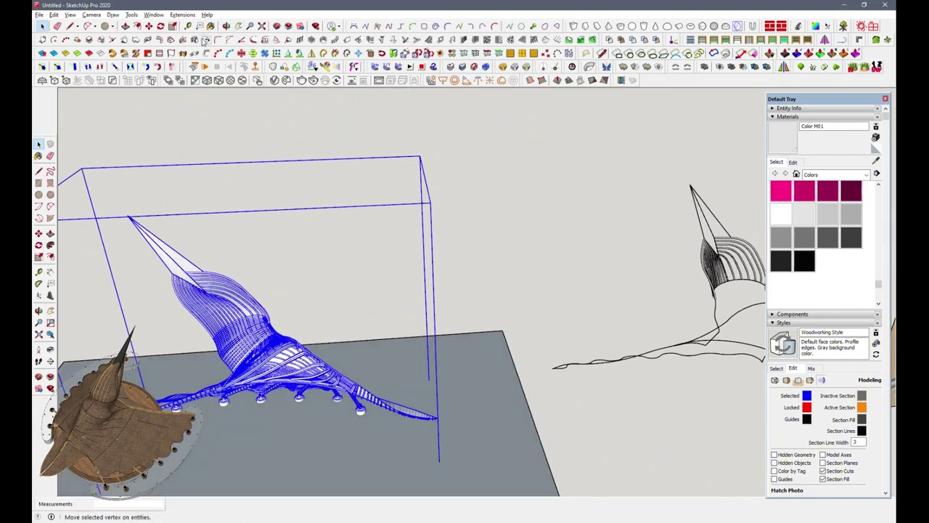
Mirror the half-pavilion component to complete the symmetrical kingfisher structure
click(439, 421)
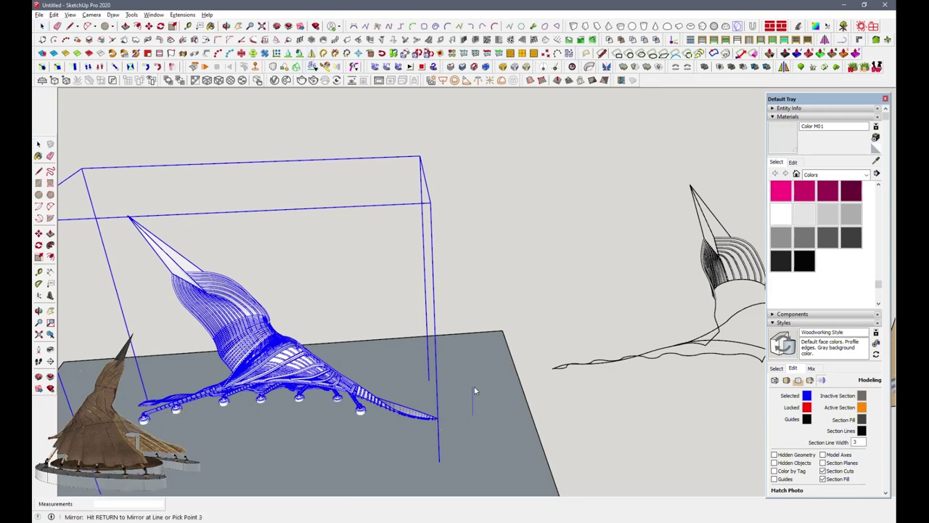
key(Return)
mouse_move(422, 381)
middle_down()
mouse_move(444, 355)
mouse_move(242, 390)
mouse_move(648, 256)
middle_up()
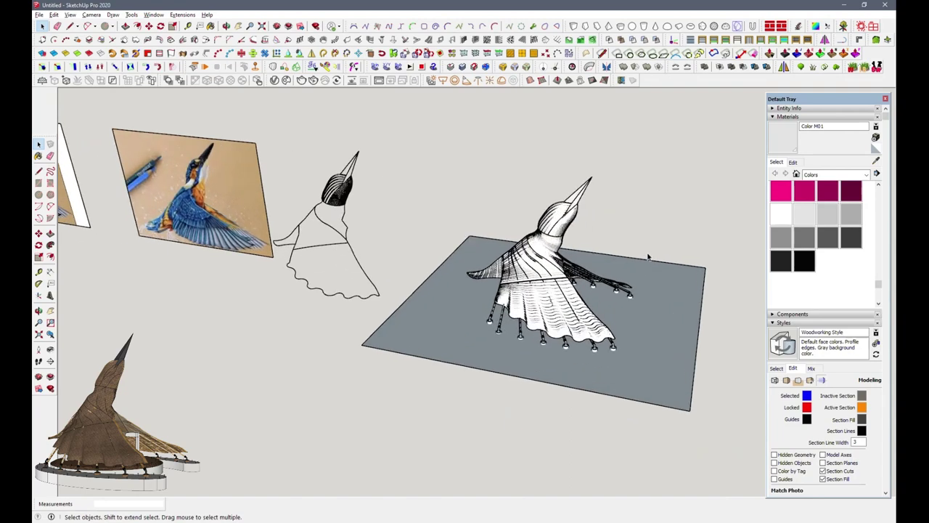
scroll(647, 250, up, 3)
scroll(647, 251, up, 3)
scroll(646, 251, up, 2)
mouse_move(647, 251)
middle_down()
mouse_move(610, 218)
mouse_move(472, 216)
middle_up()
scroll(466, 217, up, 2)
scroll(413, 276, down, 3)
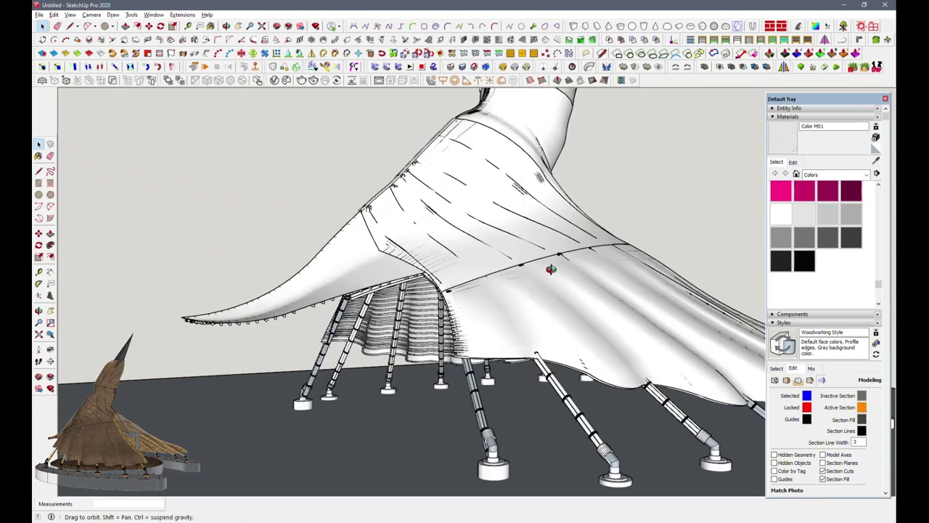
mouse_move(450, 290)
middle_down()
mouse_move(479, 347)
mouse_move(409, 368)
mouse_move(458, 293)
mouse_move(498, 315)
mouse_move(340, 313)
mouse_move(590, 297)
mouse_move(242, 276)
mouse_move(626, 348)
middle_up()
scroll(479, 347, down, 2)
scroll(409, 368, up, 3)
scroll(498, 315, down, 3)
scroll(591, 296, up, 3)
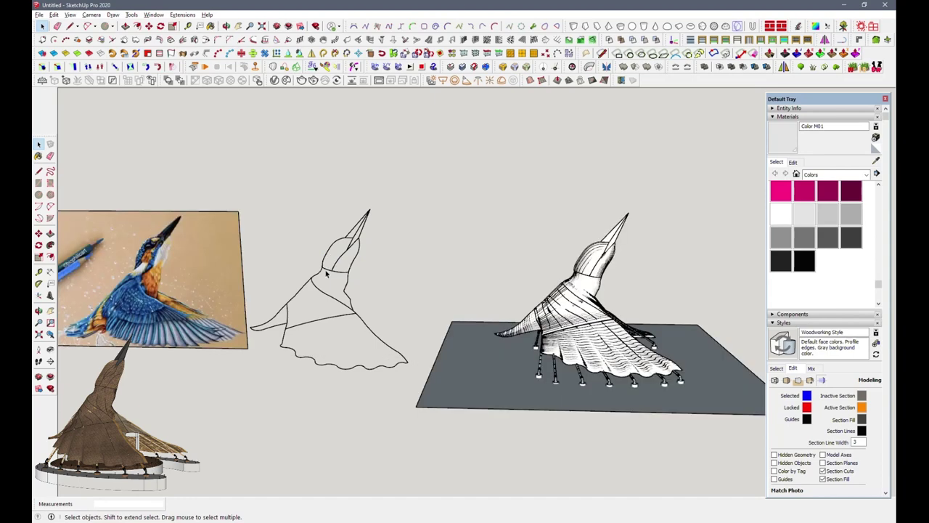
key(ctrl+v)
Place the sketch copy to the right and explode it down to bare lines
click(630, 297)
right_click(630, 296)
click(653, 77)
right_click(630, 296)
click(653, 94)
Delete the upper and lower sketch lines, leaving a single curve
scroll(633, 318, up, 2)
scroll(633, 318, up, 2)
drag(670, 200, 600, 310)
key(Delete)
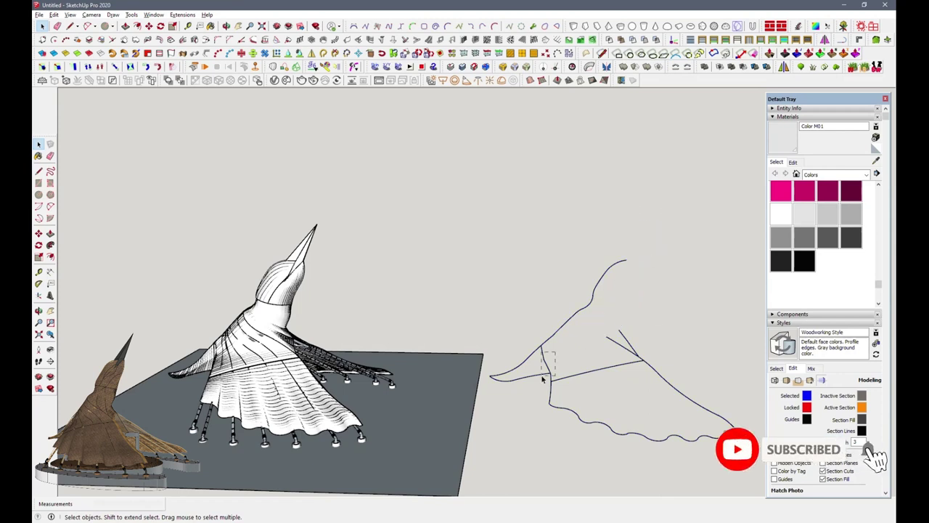
drag(505, 385, 612, 338)
key(Delete)
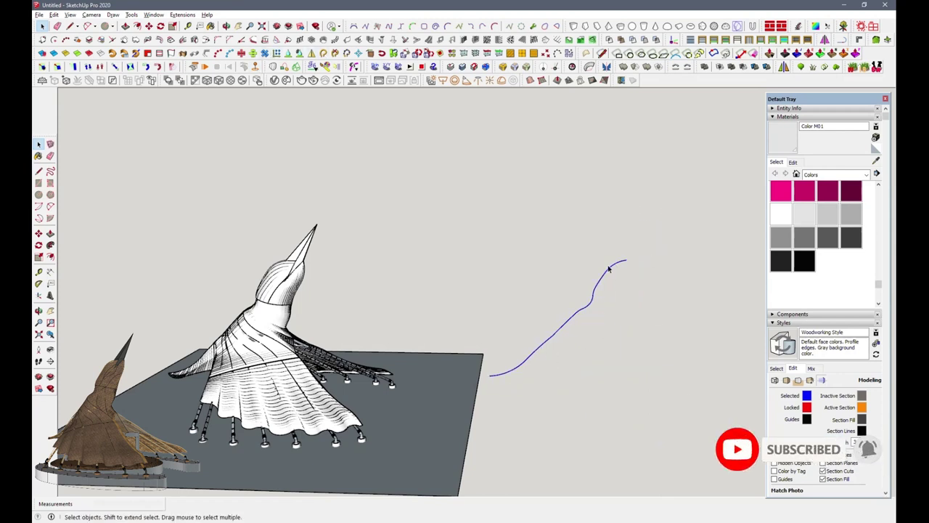
Convert the remaining curve into a tube with JHS Lines to Tube
click(207, 55)
key(Return)
scroll(604, 279, up, 1)
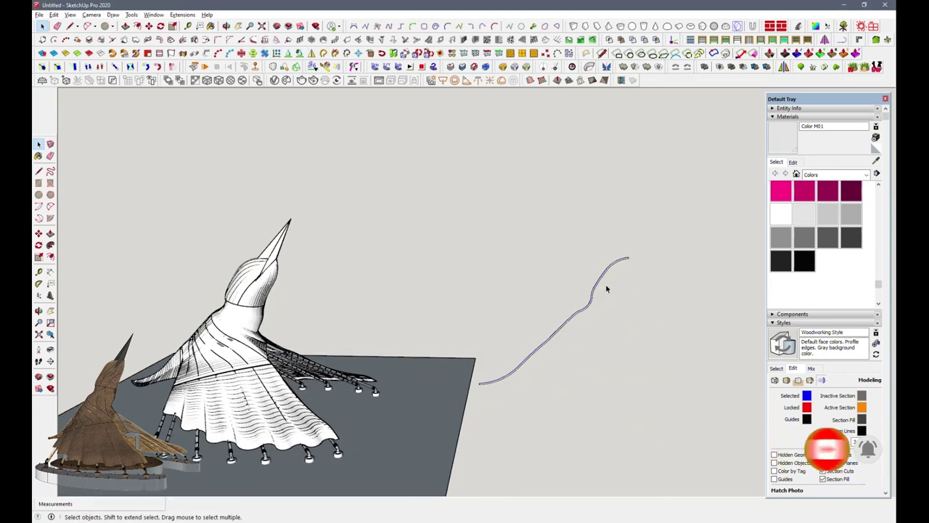
click(207, 55)
key(Return)
scroll(614, 264, up, 5)
scroll(570, 276, down, 5)
mouse_move(571, 276)
middle_down()
mouse_move(426, 301)
mouse_move(397, 372)
middle_up()
scroll(409, 342, up, 1)
scroll(408, 342, up, 1)
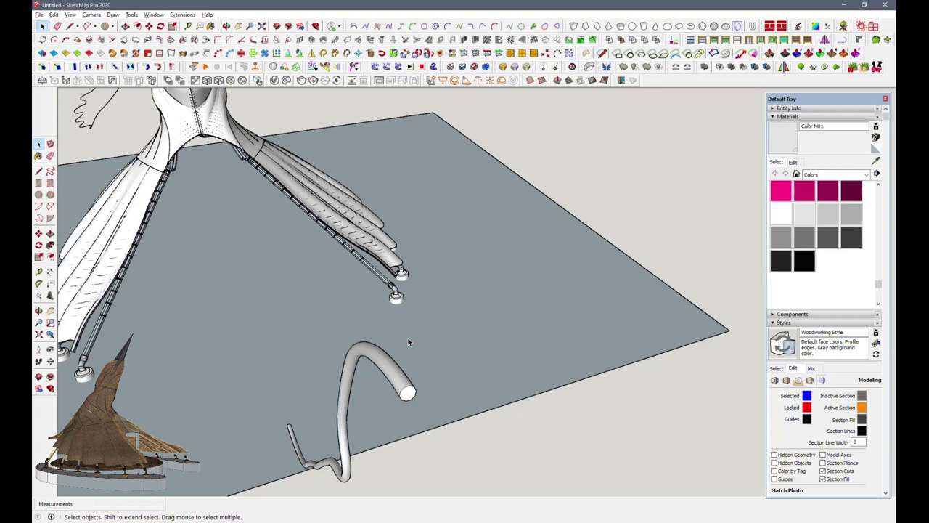
Copy the tube with Move+Ctrl to build a four-tube bundle, then select it
click(404, 397)
key(m)
key(ctrl)
click(392, 385)
click(283, 149)
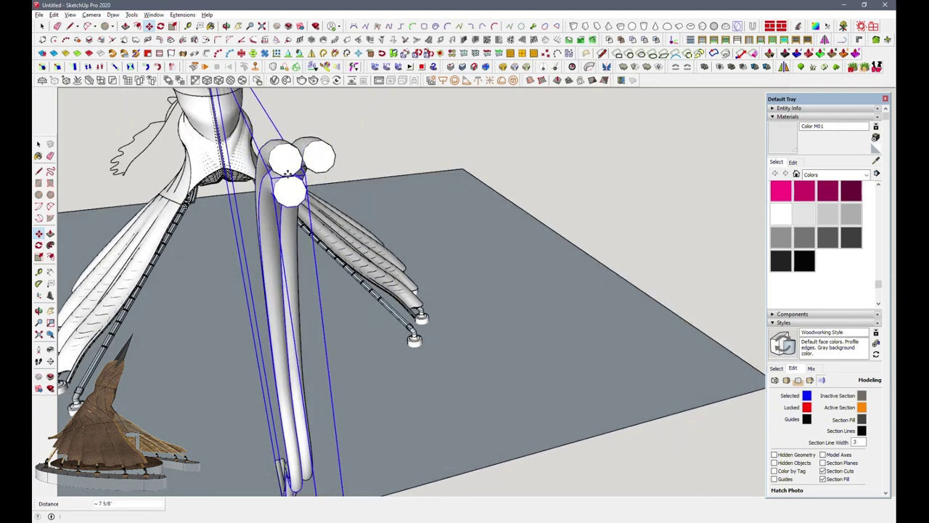
click(315, 187)
middle_drag(315, 186, 337, 178)
key(space)
shift+click(357, 149)
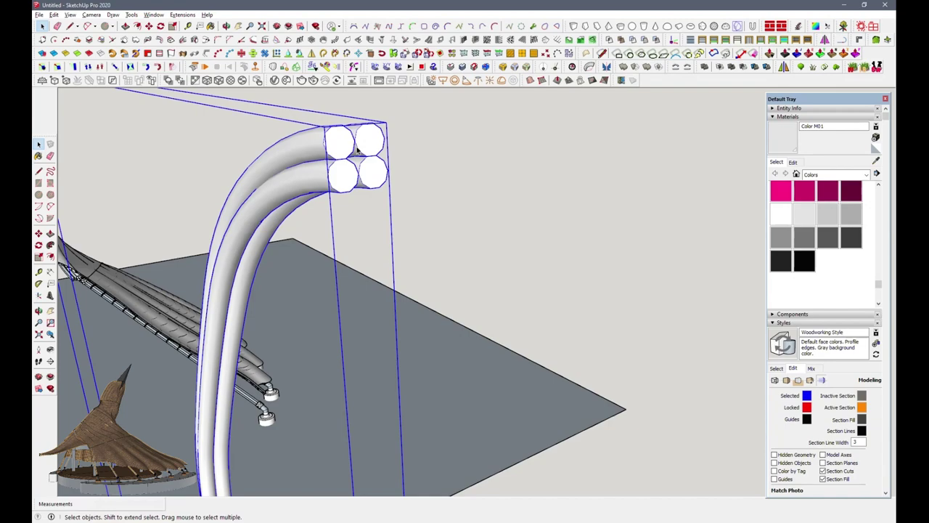
Move the four-tube bundle over to the pavilion
key(m)
mouse_move(324, 162)
middle_down()
mouse_move(334, 149)
mouse_move(389, 208)
mouse_move(484, 203)
mouse_move(477, 259)
mouse_move(531, 200)
mouse_move(497, 217)
mouse_move(443, 201)
mouse_move(431, 234)
mouse_move(355, 209)
middle_up()
scroll(349, 167, up, 3)
scroll(484, 203, up, 2)
scroll(356, 209, up, 4)
right_click(445, 172)
key(Escape)
Orbit down beneath the tent to inspect the tube ends and ribs
mouse_move(473, 150)
middle_down()
mouse_move(473, 179)
mouse_move(424, 301)
mouse_move(506, 293)
mouse_move(450, 116)
middle_up()
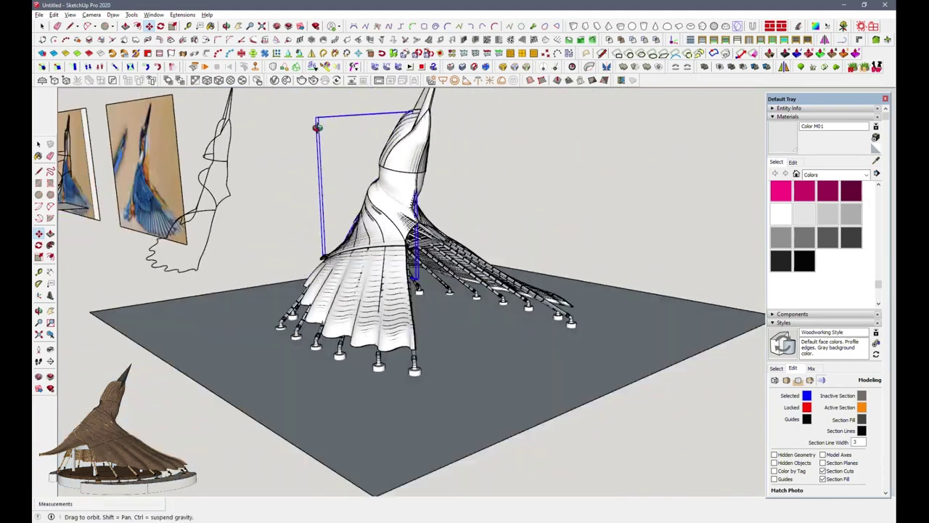
middle_drag(451, 150, 407, 217)
scroll(402, 340, up, 5)
right_click(401, 340)
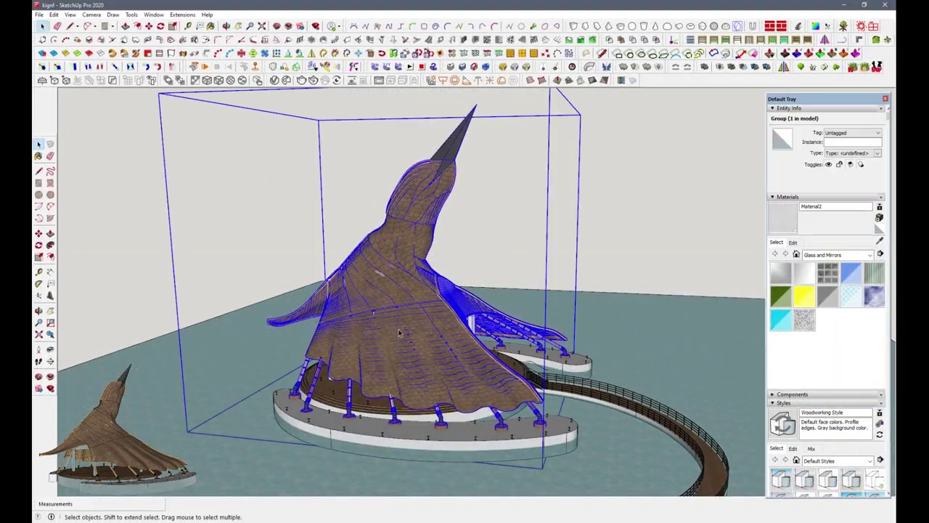
Deselect the tent and orbit and zoom around and inside the textured pavilion
key(Escape)
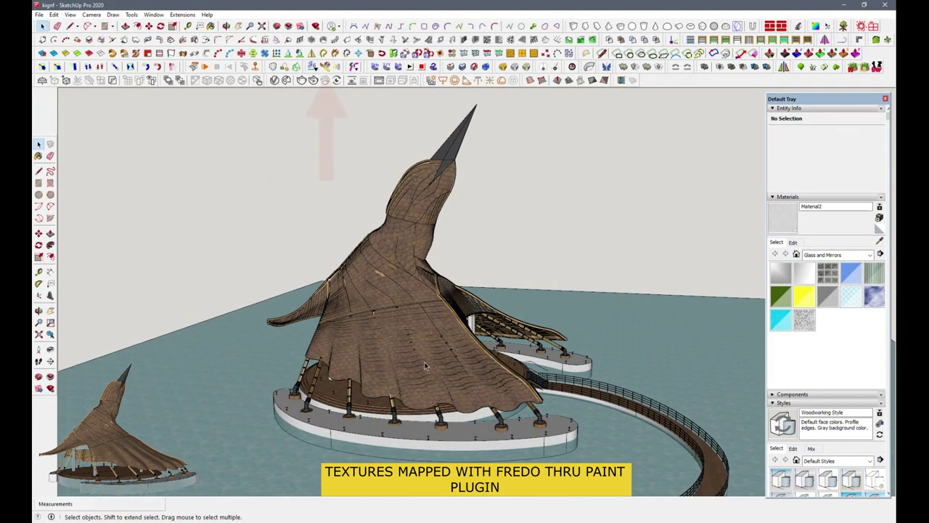
scroll(446, 370, up, 3)
scroll(447, 370, up, 3)
mouse_move(447, 370)
middle_down()
mouse_move(516, 353)
mouse_move(457, 311)
mouse_move(440, 311)
mouse_move(516, 324)
middle_up()
scroll(456, 310, up, 5)
scroll(515, 324, down, 2)
scroll(498, 326, down, 3)
scroll(440, 338, down, 3)
scroll(448, 336, down, 2)
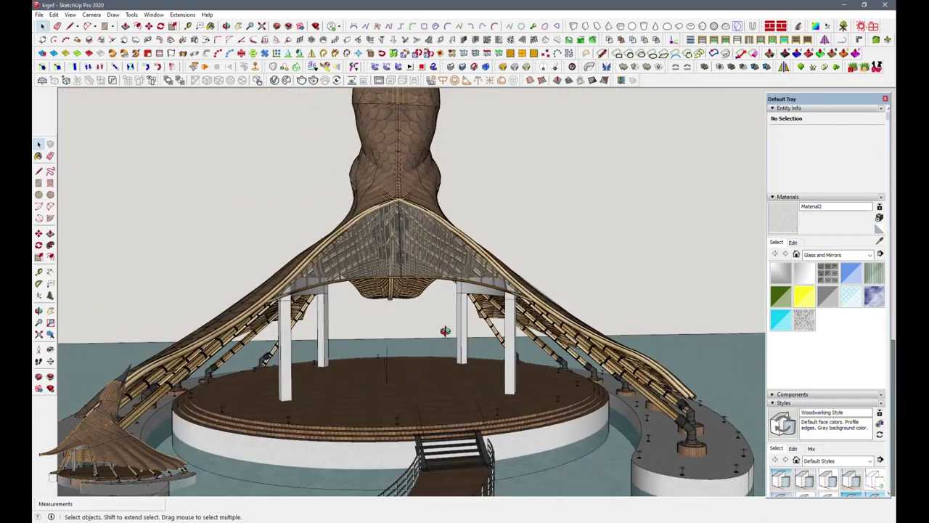
middle_drag(449, 337, 446, 359)
scroll(476, 353, down, 2)
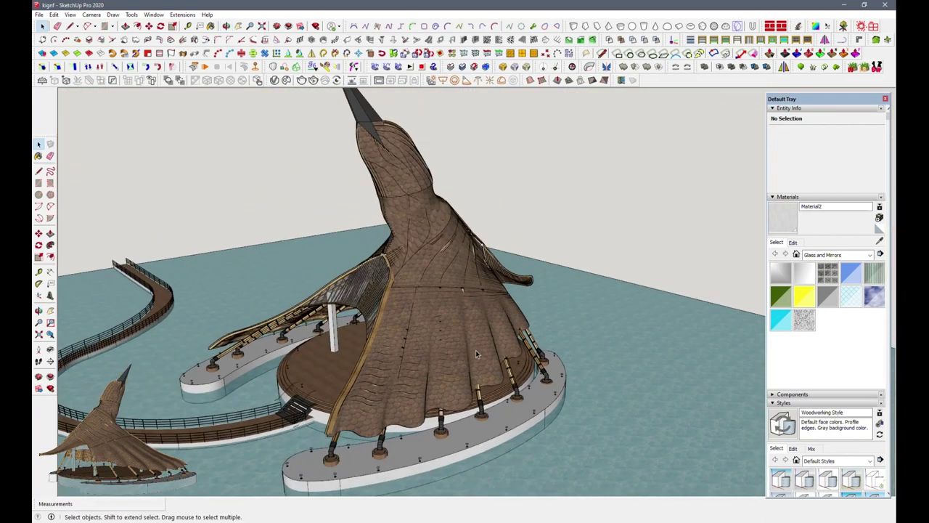
scroll(475, 350, down, 2)
scroll(571, 382, down, 1)
Select the water plane group and orbit to the pavilion's rear and walkway
click(566, 391)
mouse_move(566, 392)
middle_down()
mouse_move(526, 407)
mouse_move(554, 333)
middle_up()
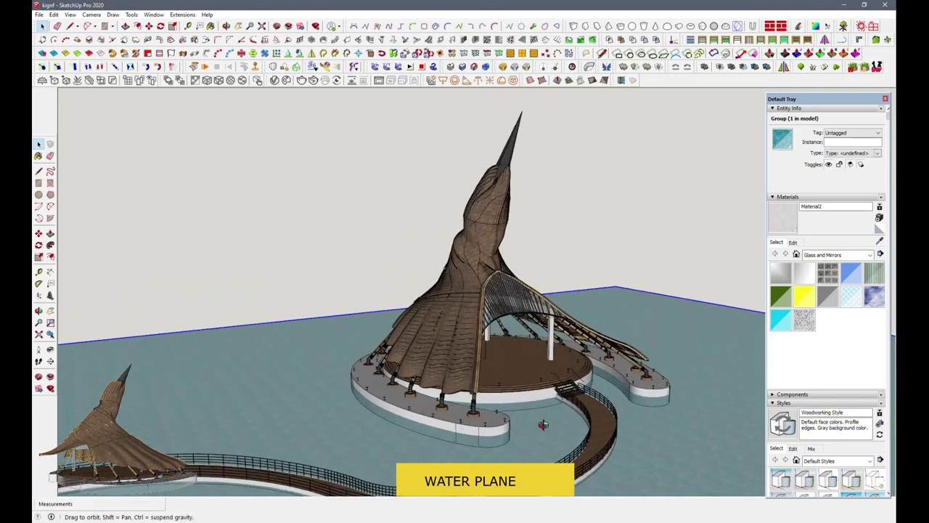
scroll(651, 322, up, 2)
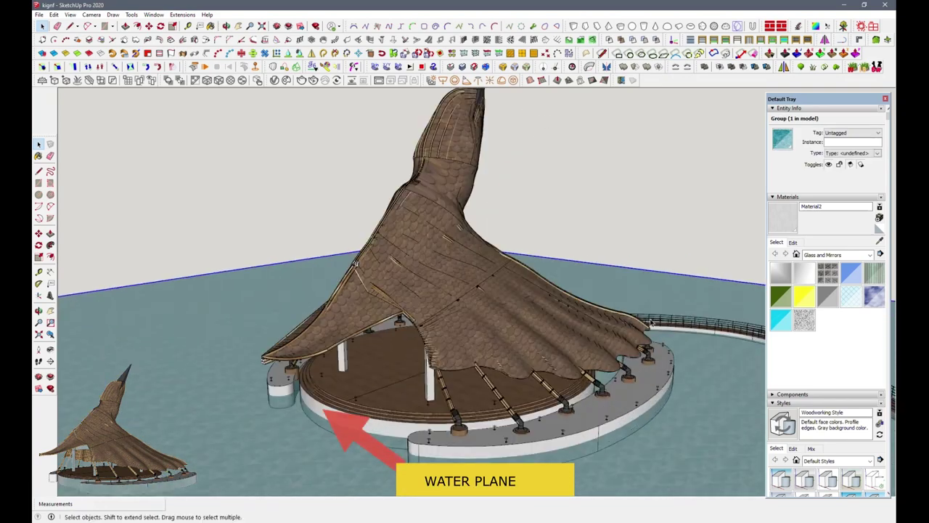
middle_drag(625, 369, 767, 488)
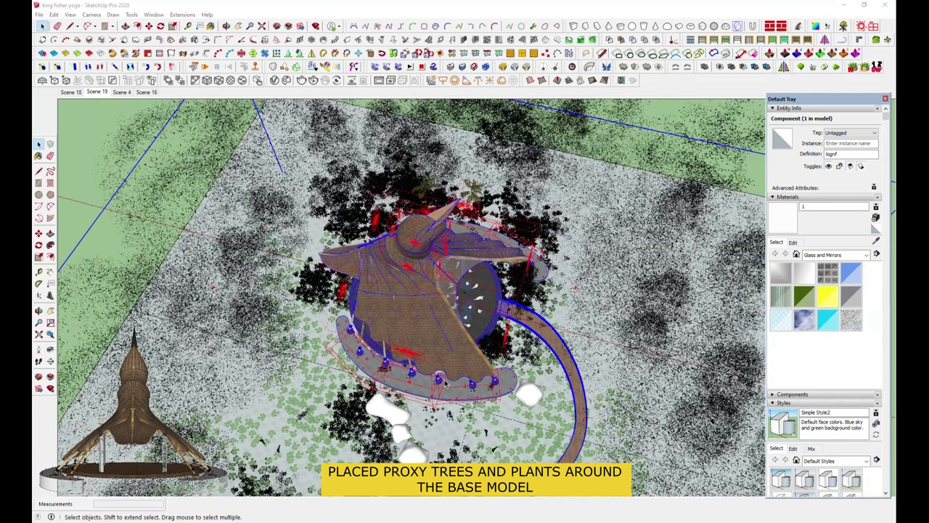
Orbit the site and select individual proxy tree groups and the site group
middle_drag(445, 384, 486, 360)
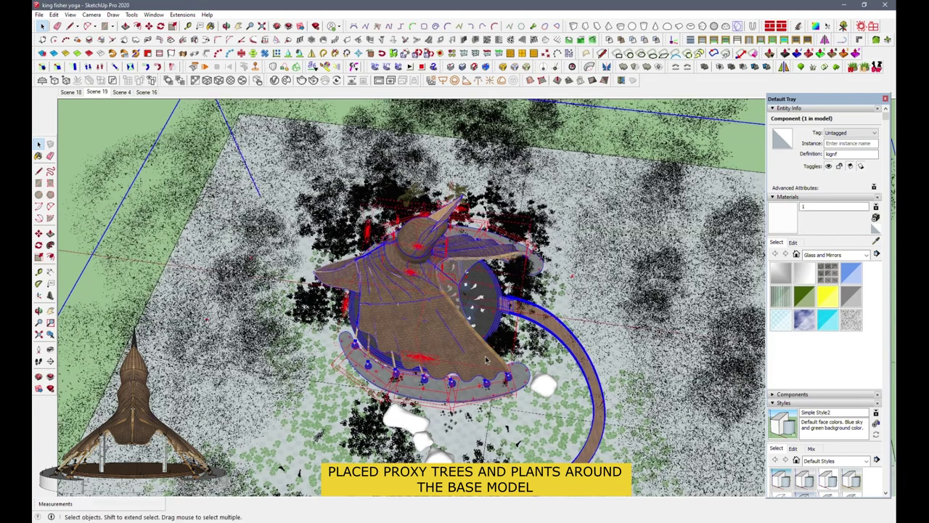
scroll(486, 360, down, 1)
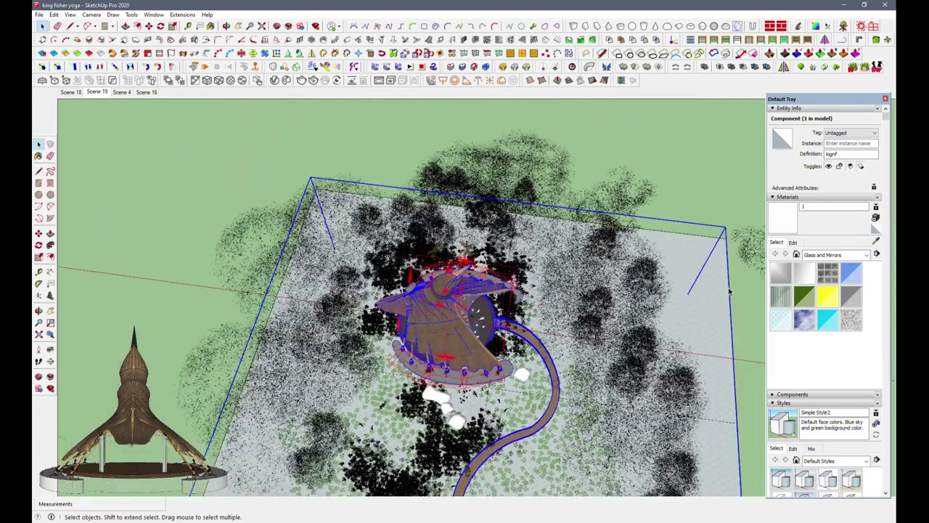
click(638, 229)
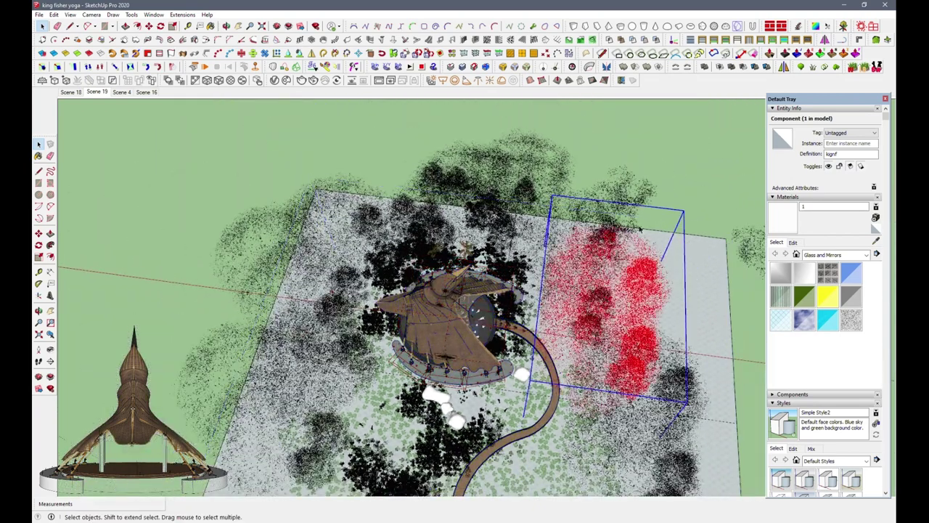
click(717, 282)
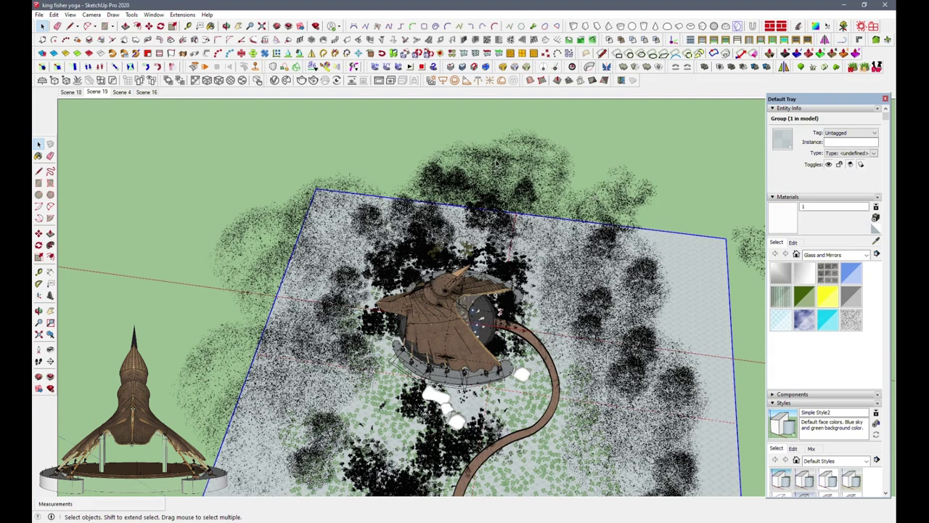
click(498, 164)
click(341, 247)
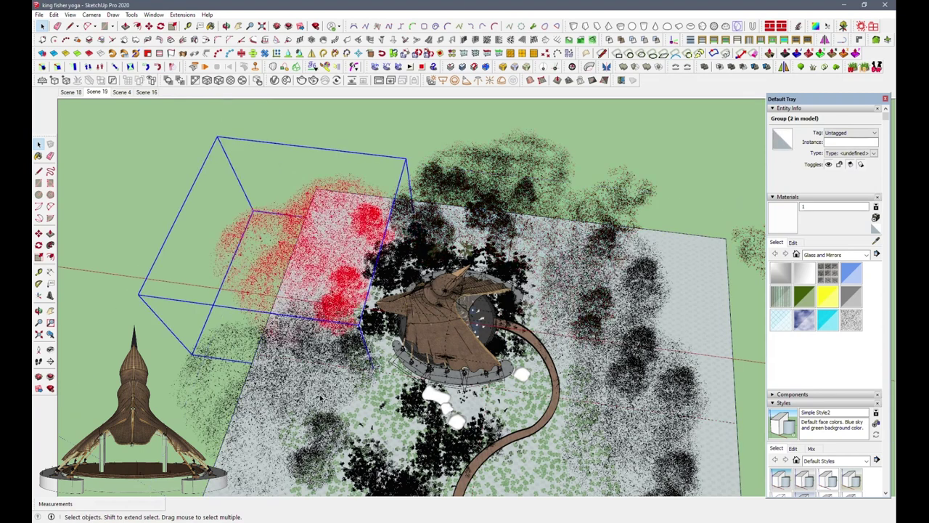
Undo the last change and uncheck Edges in the Styles Edge settings
key(ctrl+z)
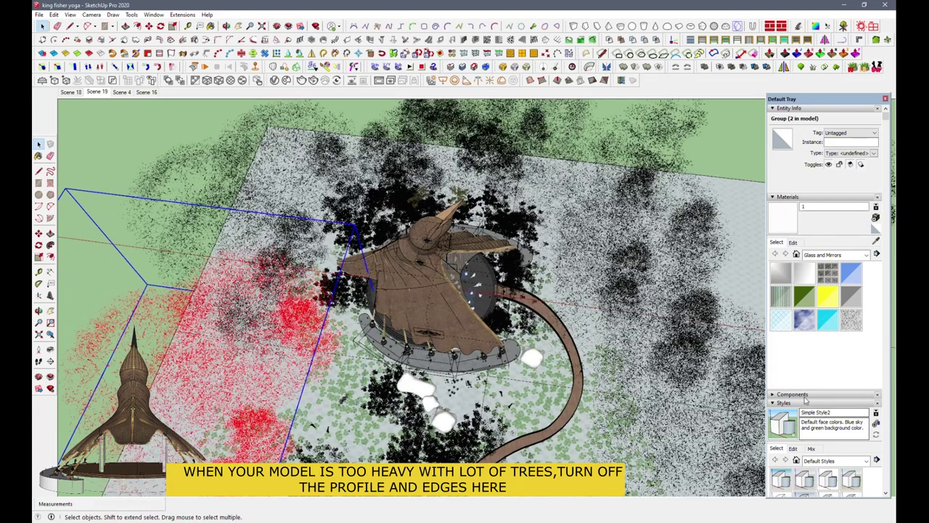
click(788, 403)
click(788, 442)
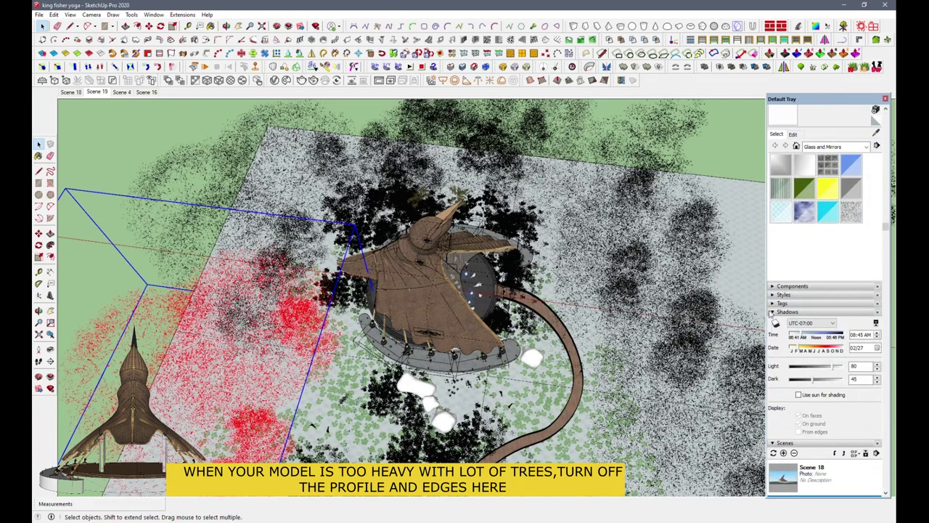
click(782, 294)
click(793, 340)
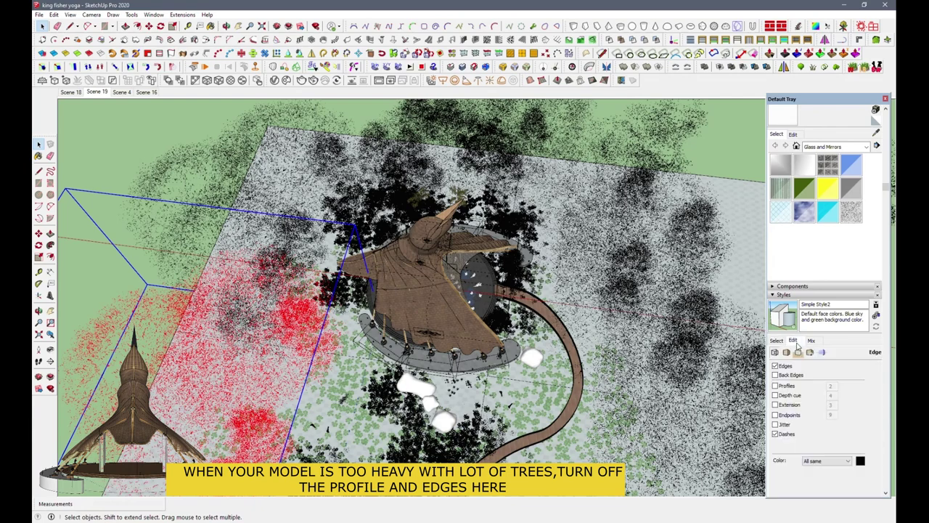
click(775, 366)
Orbit down to a low oblique view to check the pavilion without edges
mouse_move(304, 320)
middle_down()
mouse_move(271, 387)
mouse_move(482, 388)
middle_up()
middle_drag(593, 385, 521, 388)
scroll(522, 388, up, 5)
mouse_move(453, 331)
middle_down()
mouse_move(326, 326)
mouse_move(270, 289)
mouse_move(290, 269)
middle_up()
mouse_move(379, 196)
middle_down()
mouse_move(367, 166)
mouse_move(305, 131)
middle_up()
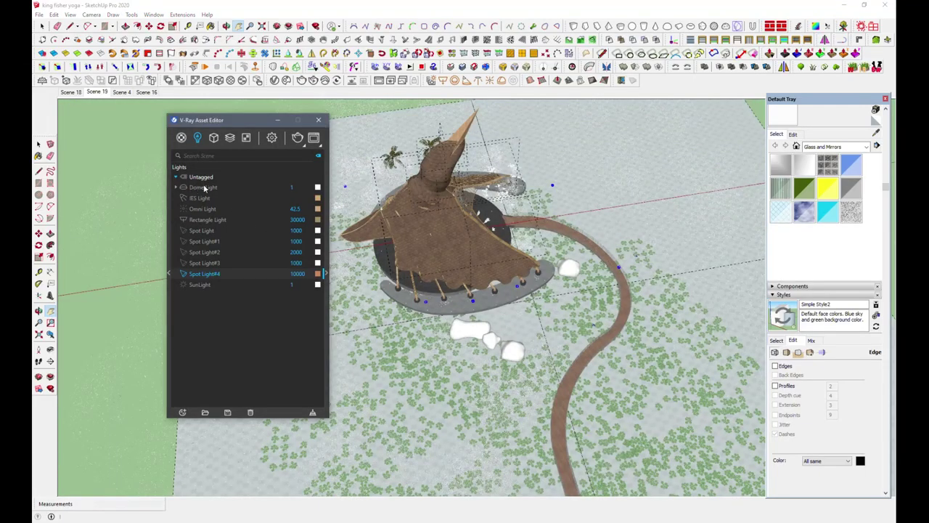
Select the Dome Light in the V-Ray Asset Editor's Lights list
click(241, 188)
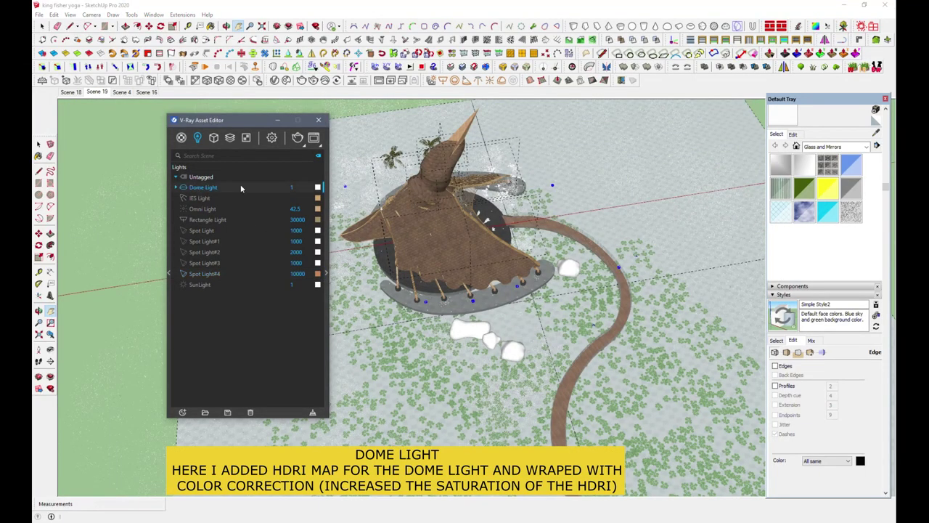
Wrap the Dome Light's texture in a Color Correction
click(327, 276)
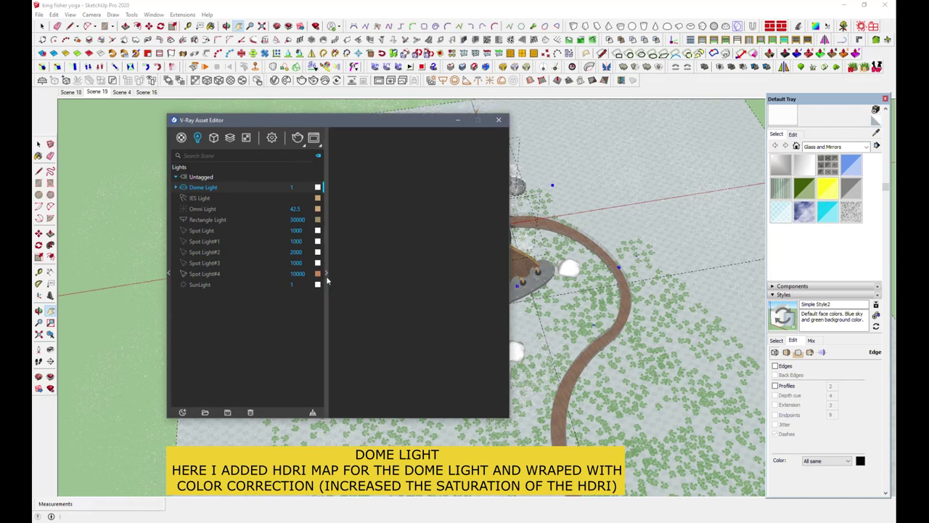
drag(411, 127, 366, 140)
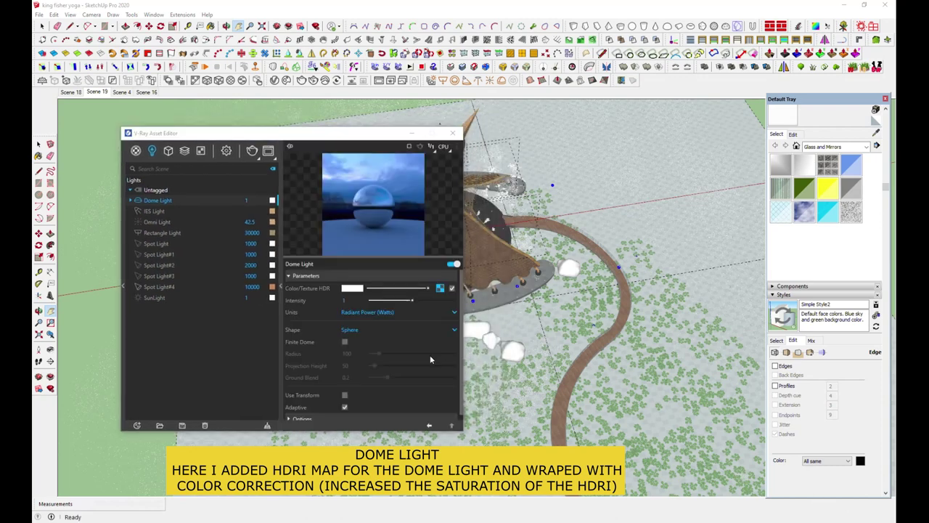
right_click(440, 289)
mouse_move(420, 329)
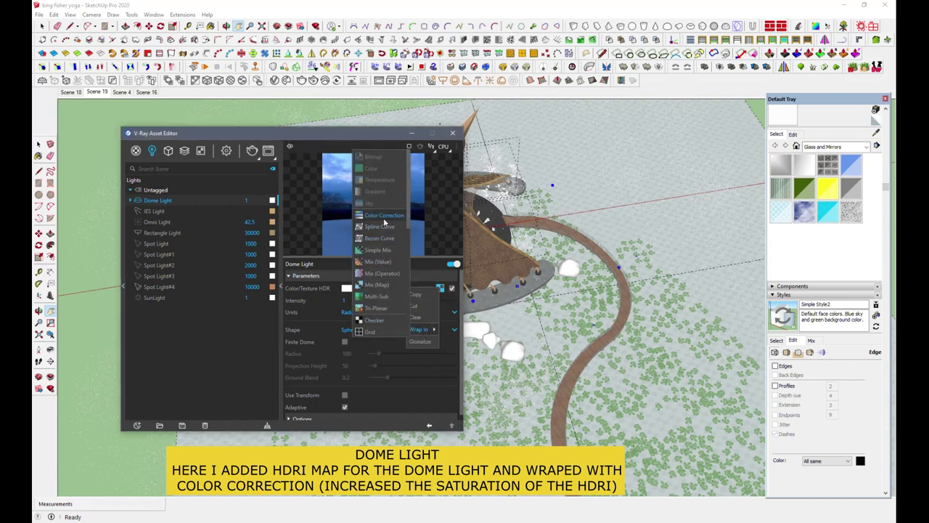
click(254, 343)
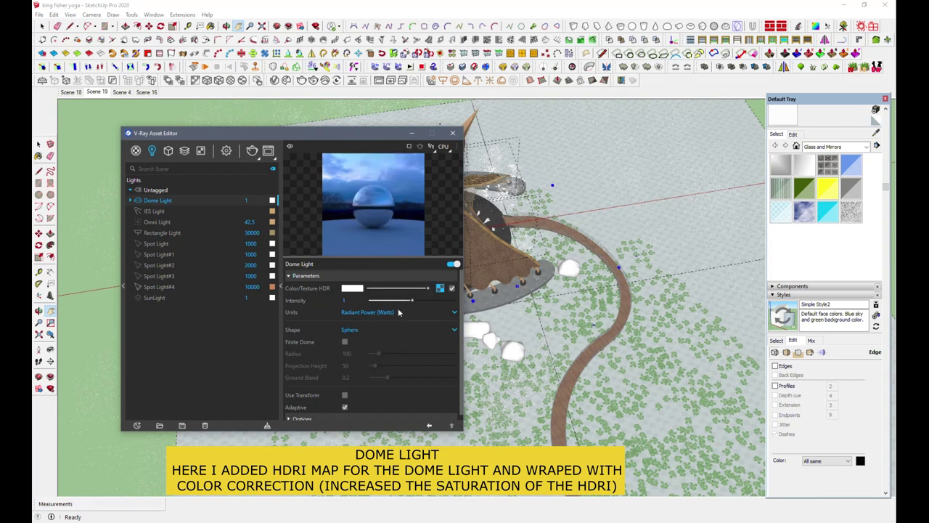
click(440, 289)
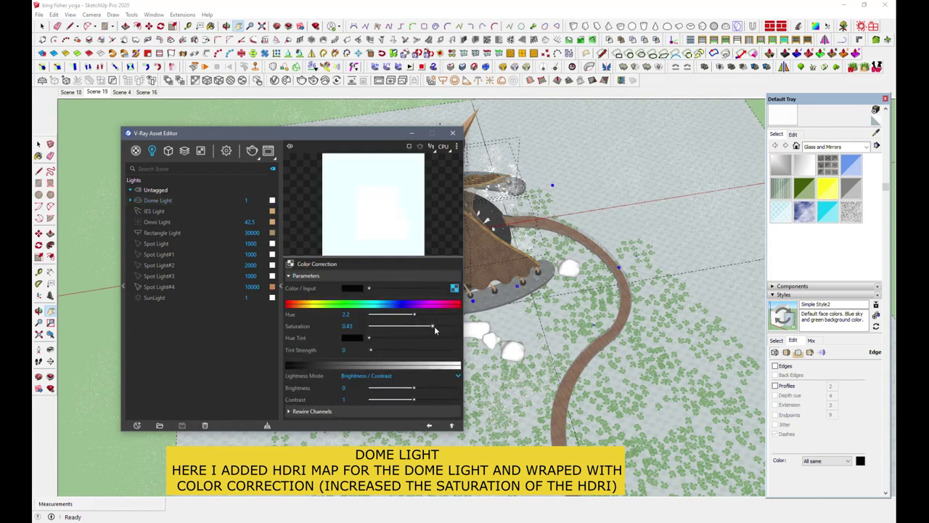
Load 1941 Dusk Blue HDR as the bitmap and return to Dome Light parameters
click(455, 289)
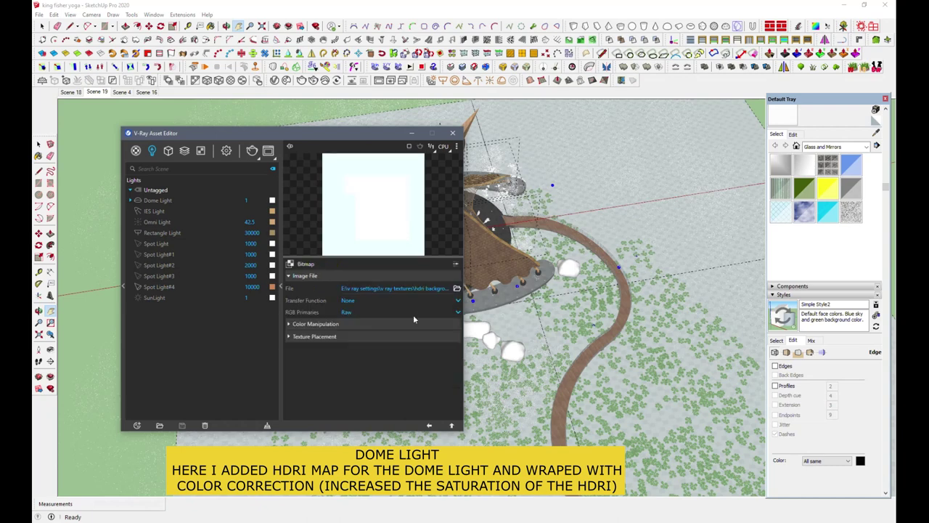
click(456, 289)
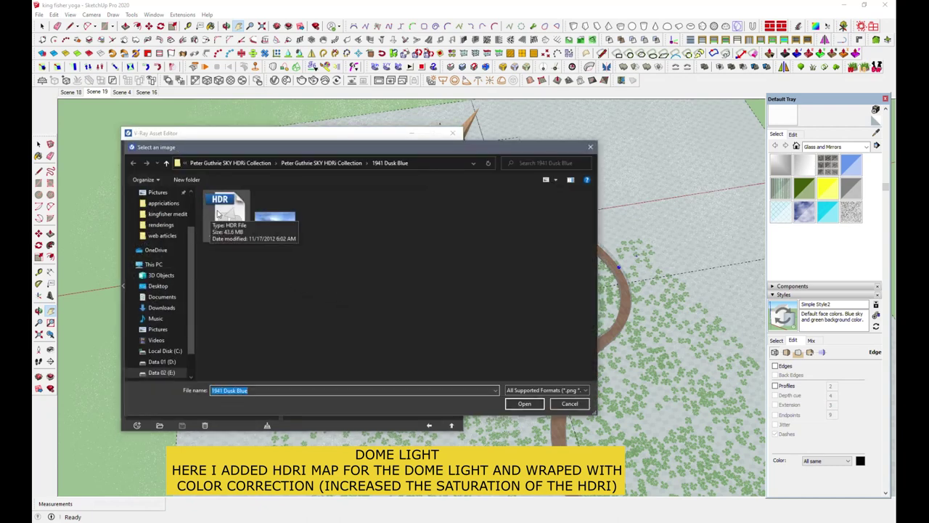
click(524, 404)
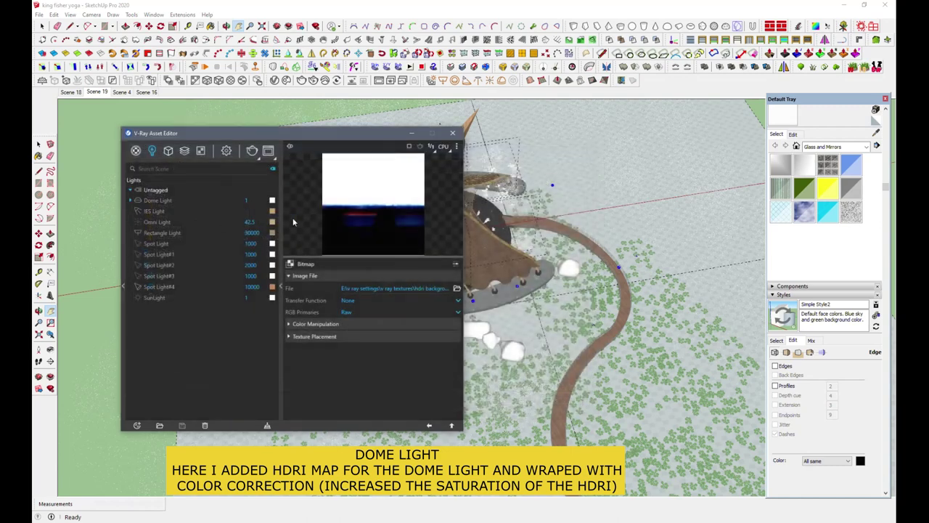
click(428, 427)
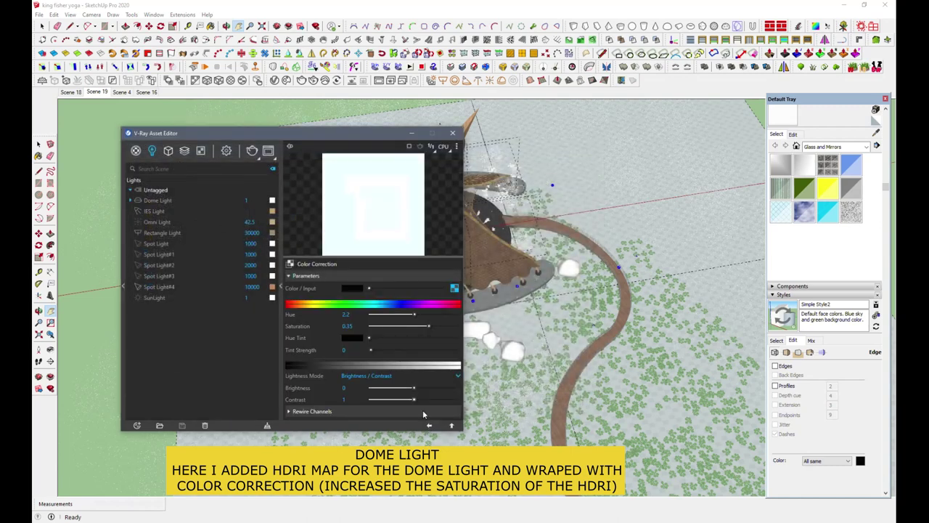
click(428, 427)
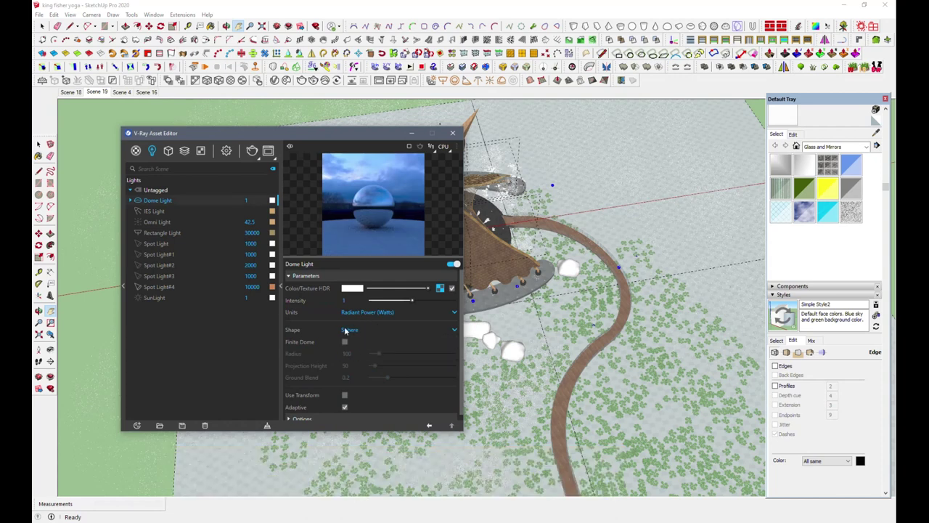
Leave the Dome Light intensity units unchanged and bring up the Rectangle Light's actions
scroll(363, 318, down, 1)
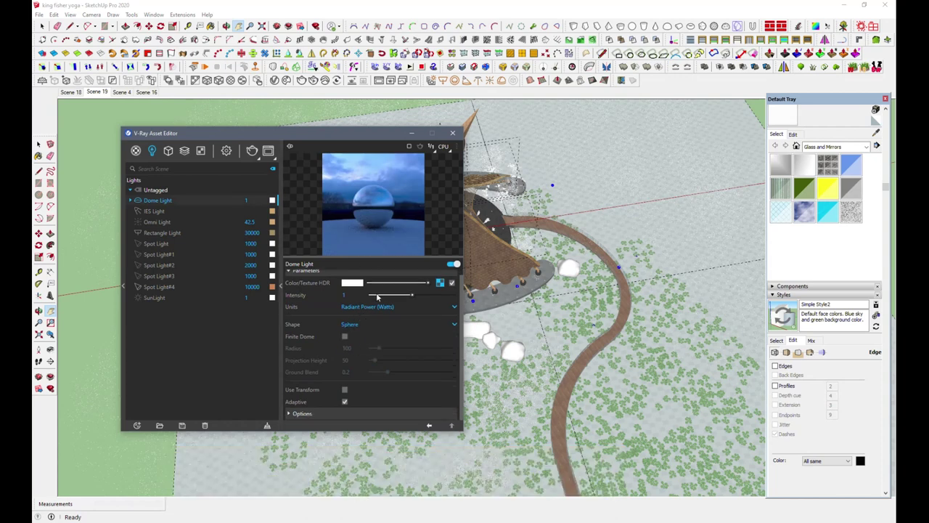
click(370, 308)
click(384, 226)
right_click(156, 234)
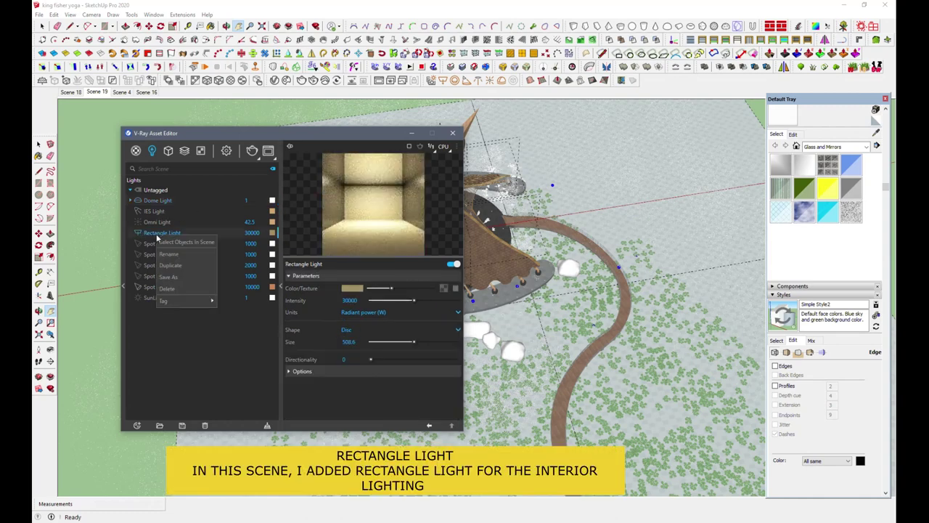
Select the Rectangle Light in the scene and orbit up to it under the roof
click(172, 242)
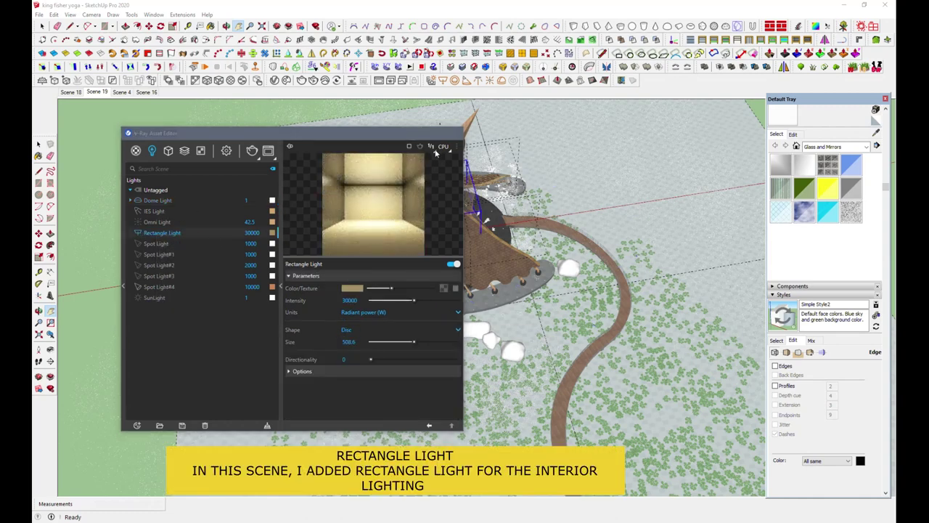
click(412, 133)
middle_drag(435, 189, 537, 227)
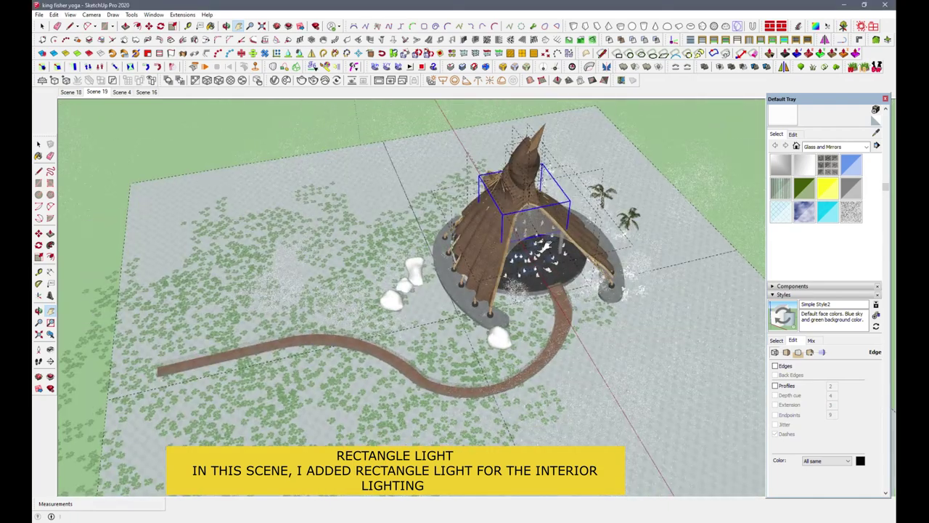
scroll(544, 247, up, 3)
scroll(545, 246, up, 2)
scroll(544, 247, up, 2)
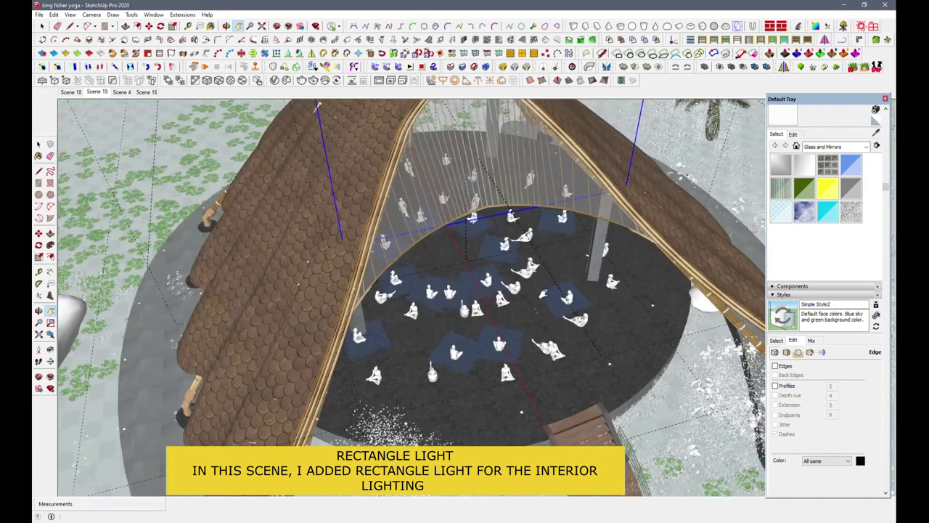
scroll(508, 229, up, 2)
scroll(474, 210, down, 3)
mouse_move(474, 211)
middle_down()
mouse_move(459, 234)
mouse_move(435, 235)
middle_up()
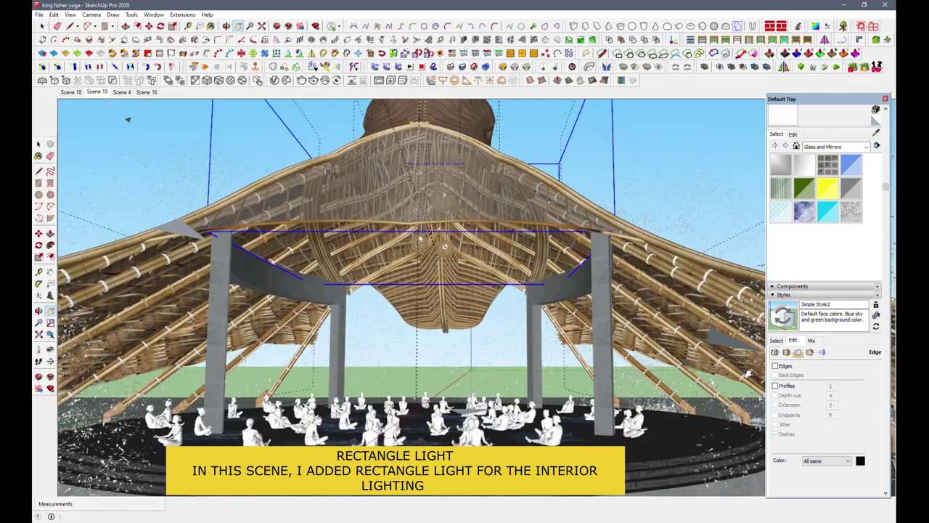
Turn model edges back on and expand the Rectangle Light's full Options
click(776, 366)
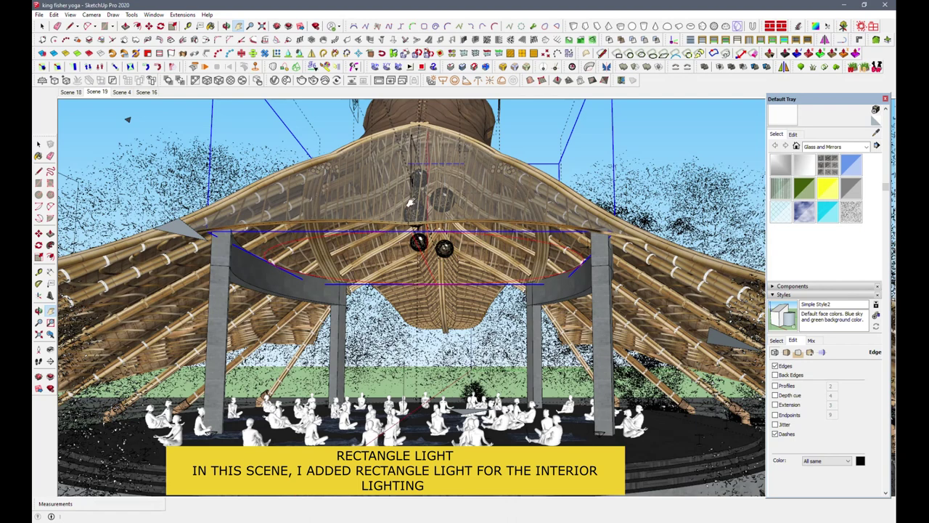
click(275, 80)
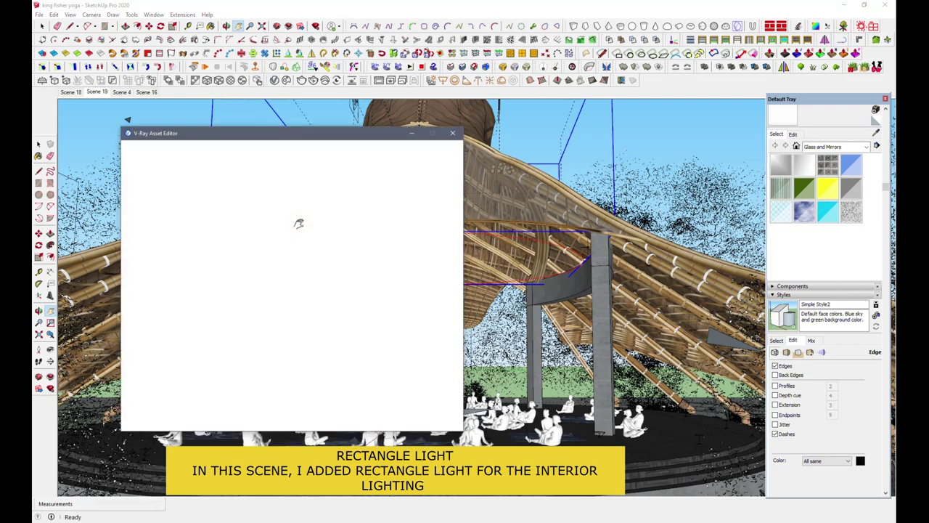
click(307, 372)
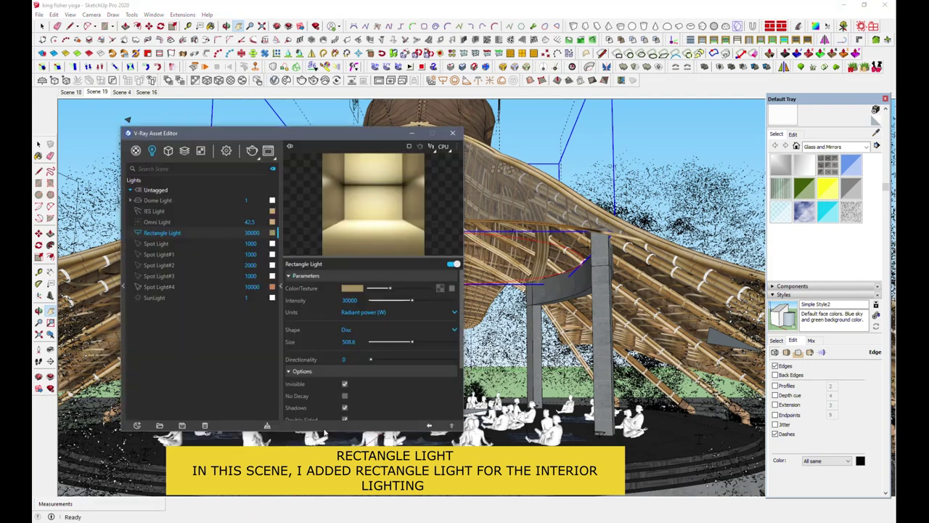
drag(323, 432, 308, 500)
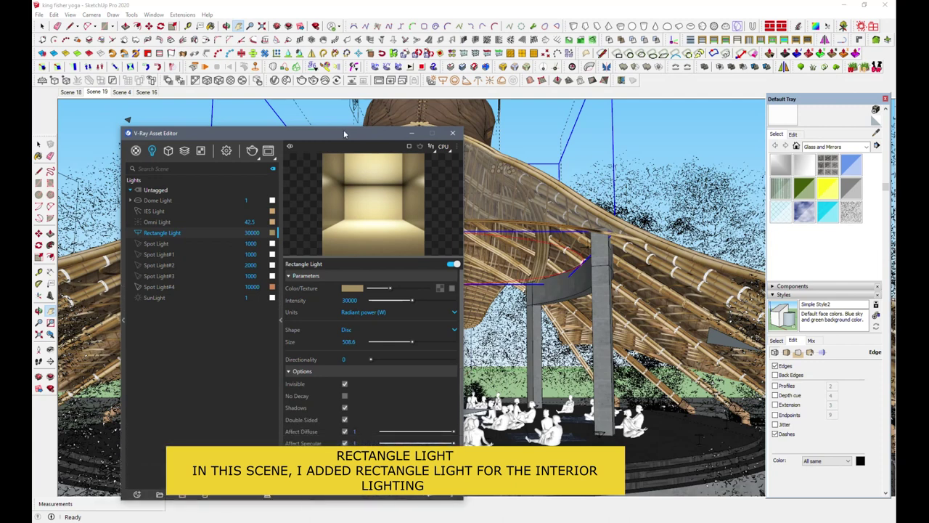
drag(344, 136, 359, 54)
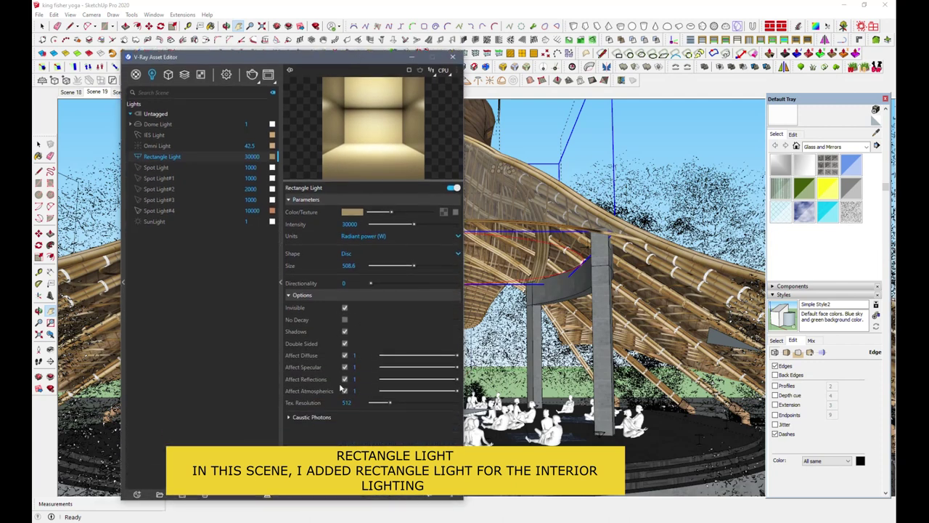
Keep the Rectangle Light units as radiant power and show Spot Light#4's settings
click(363, 236)
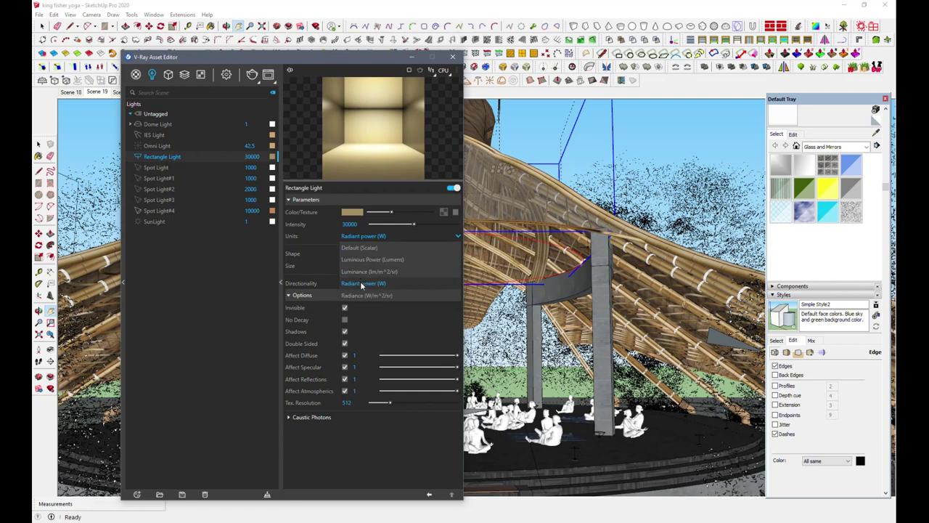
click(360, 281)
click(158, 214)
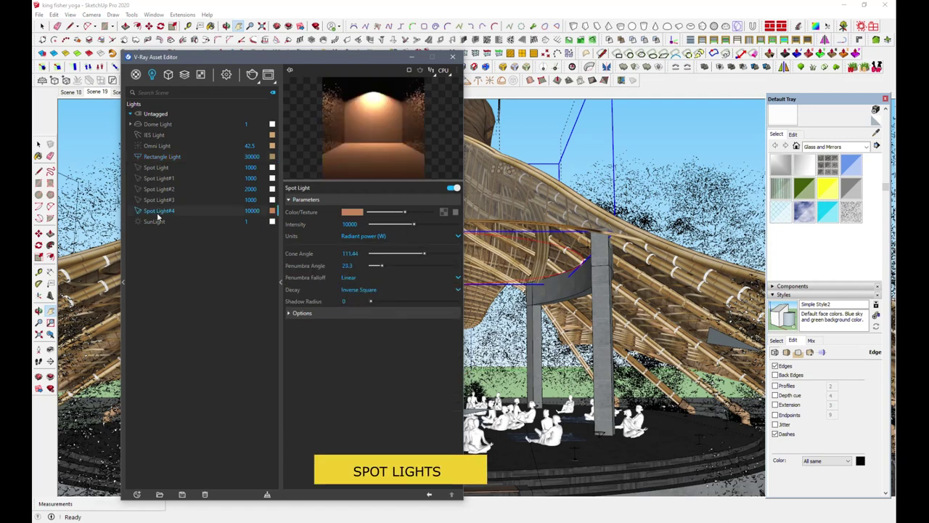
Select Spot Light#4 in the scene from its context menu and close the light editor
right_click(166, 213)
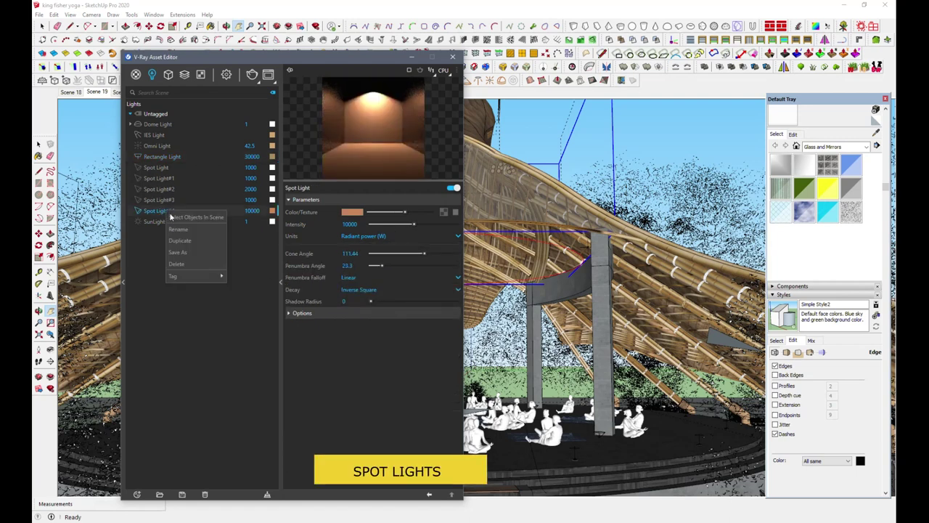
click(178, 218)
click(418, 59)
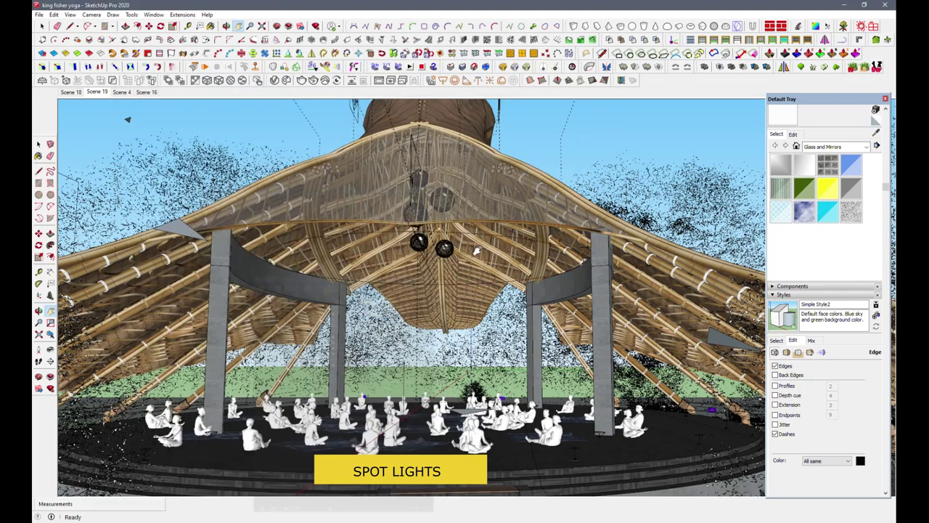
Orbit, pan and zoom out to show the ring of spotlights around the pavilion platform
mouse_move(406, 290)
middle_down()
mouse_move(450, 305)
mouse_move(510, 263)
middle_up()
mouse_move(323, 379)
shift+middle_down()
mouse_move(390, 280)
mouse_move(420, 186)
shift+middle_up()
mouse_move(254, 394)
middle_down()
mouse_move(453, 324)
mouse_move(342, 298)
middle_up()
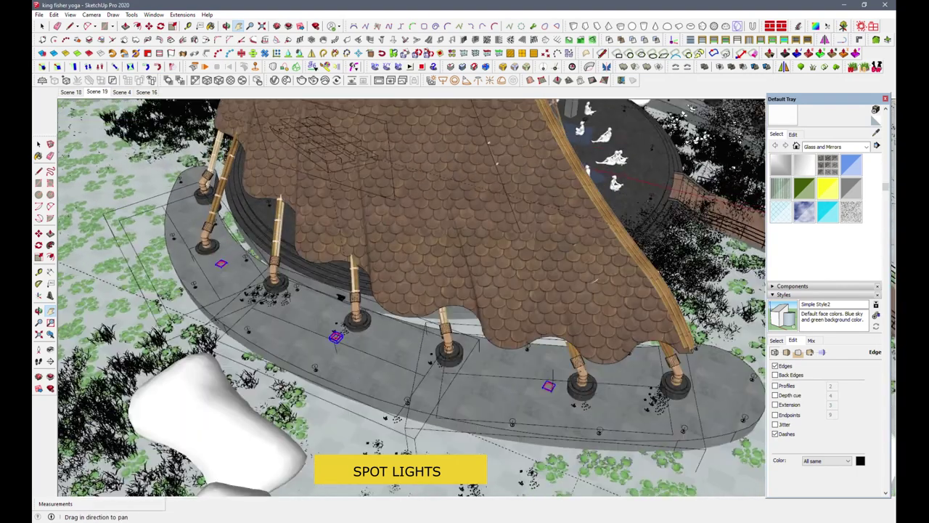
middle_drag(377, 422, 546, 423)
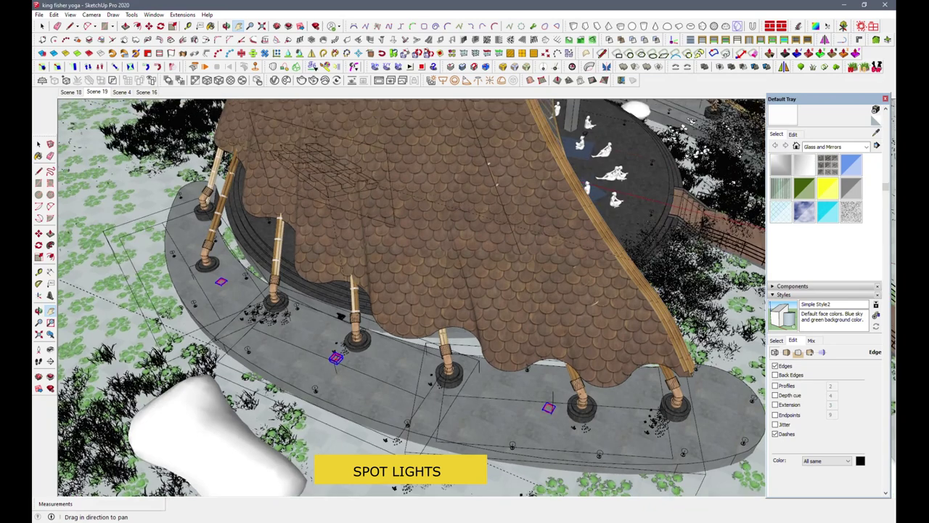
scroll(547, 423, down, 2)
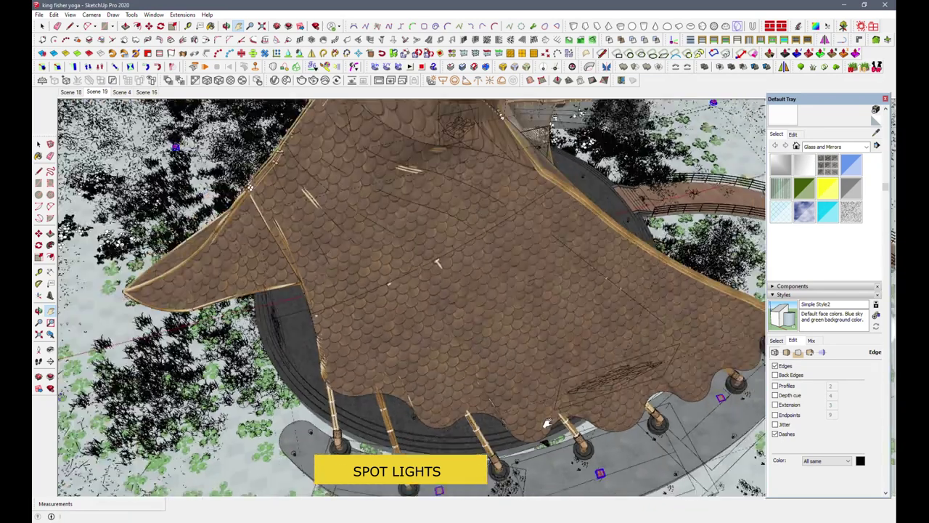
scroll(540, 419, down, 2)
scroll(537, 415, down, 1)
scroll(537, 415, down, 2)
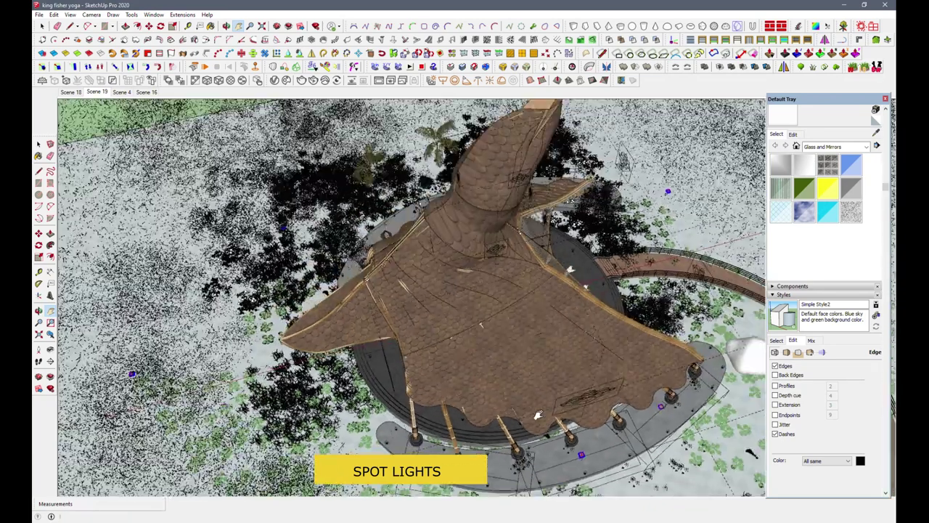
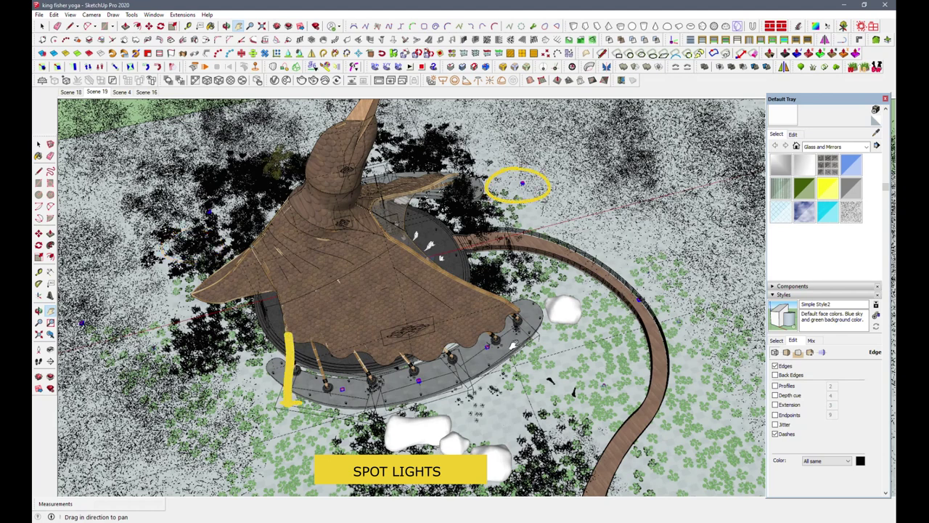
Open the V-Ray Asset Editor, keep the spot light in radiant power units, and start sampling a material
click(275, 80)
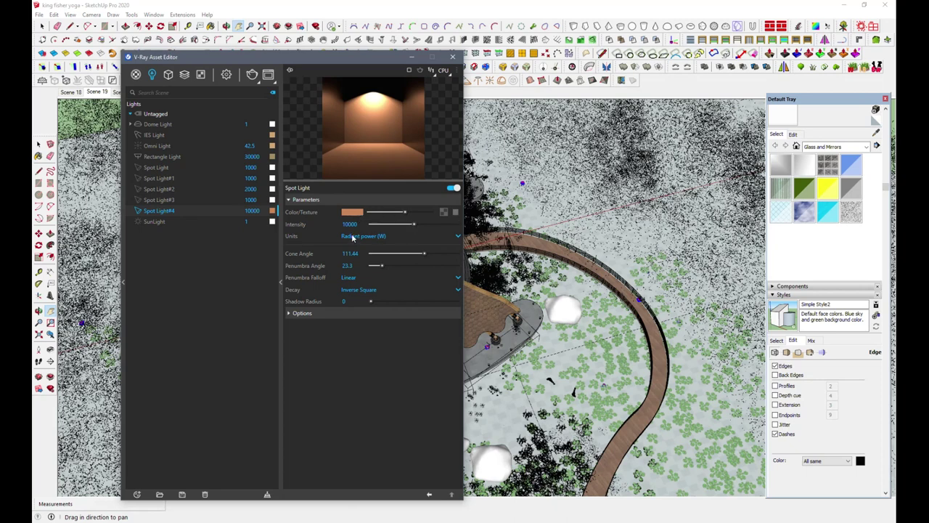
click(352, 237)
click(357, 283)
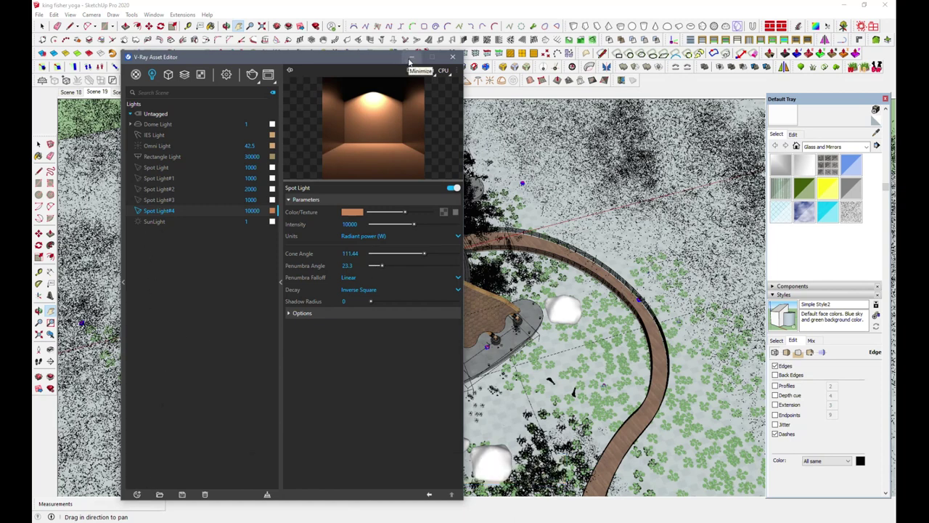
click(876, 133)
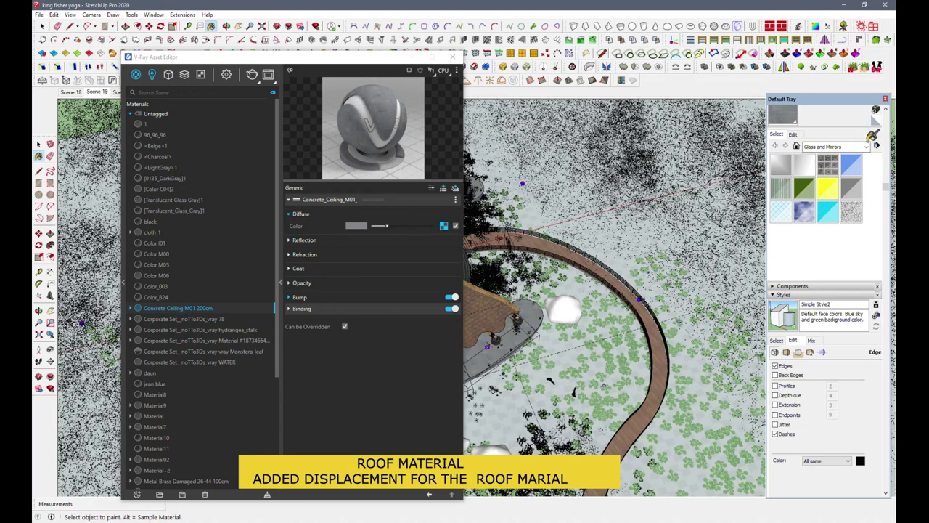
Sample the roof's Wood Planks material and open its roof-tile diffuse texture
key(b)
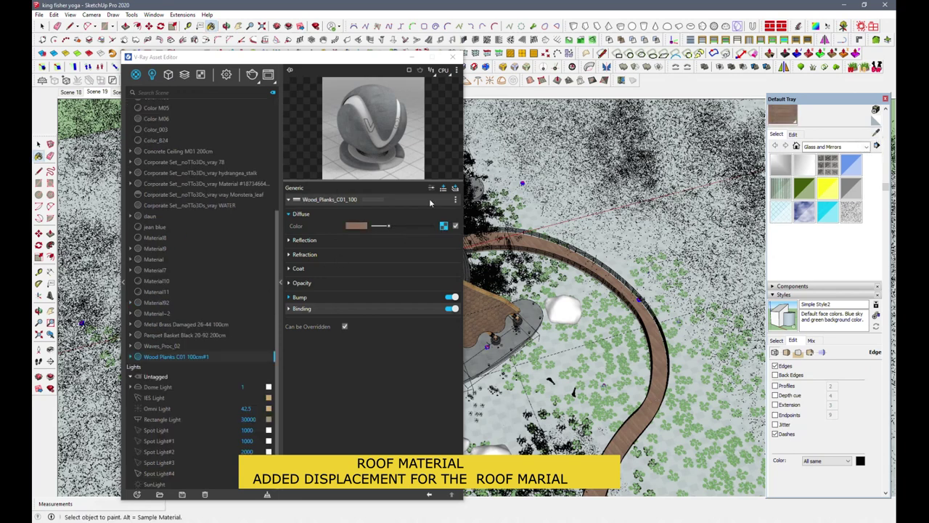
alt+click(639, 348)
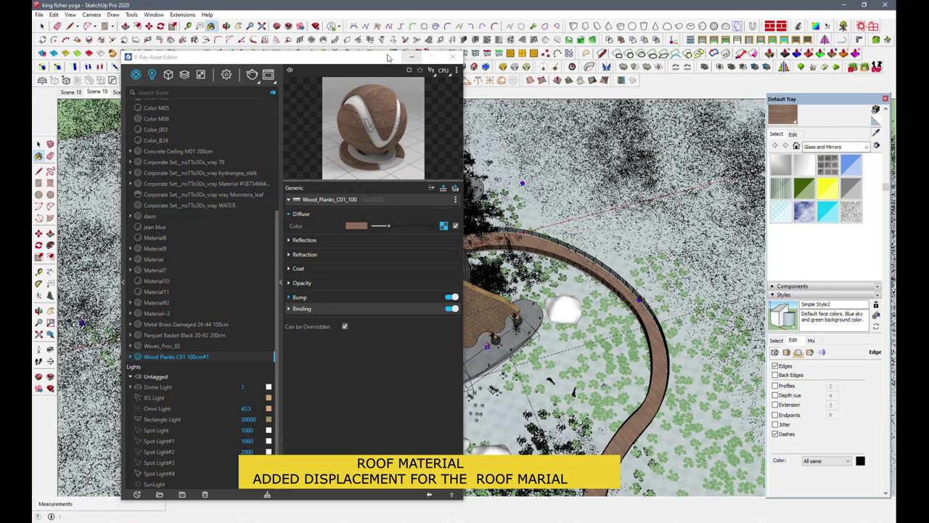
click(344, 59)
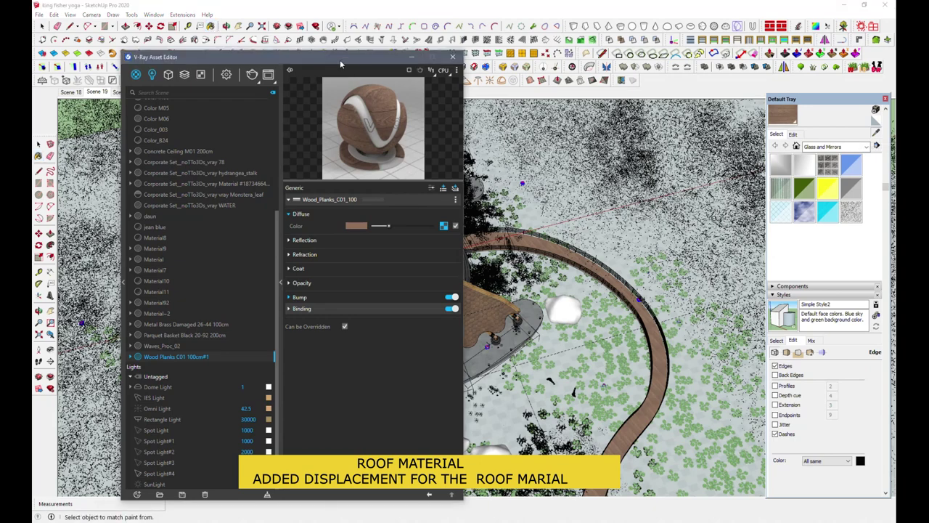
mouse_move(341, 64)
mouse_down()
mouse_move(234, 58)
mouse_move(598, 39)
mouse_up()
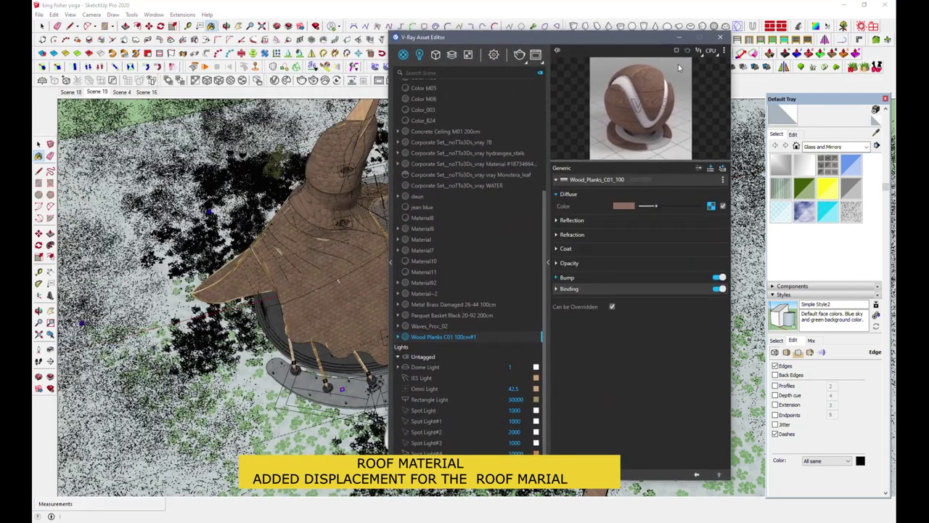
click(875, 132)
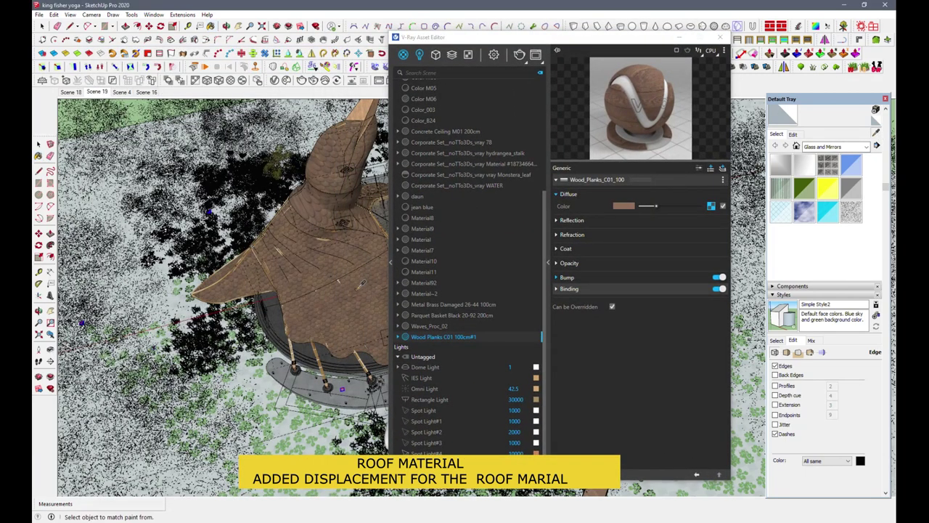
click(361, 284)
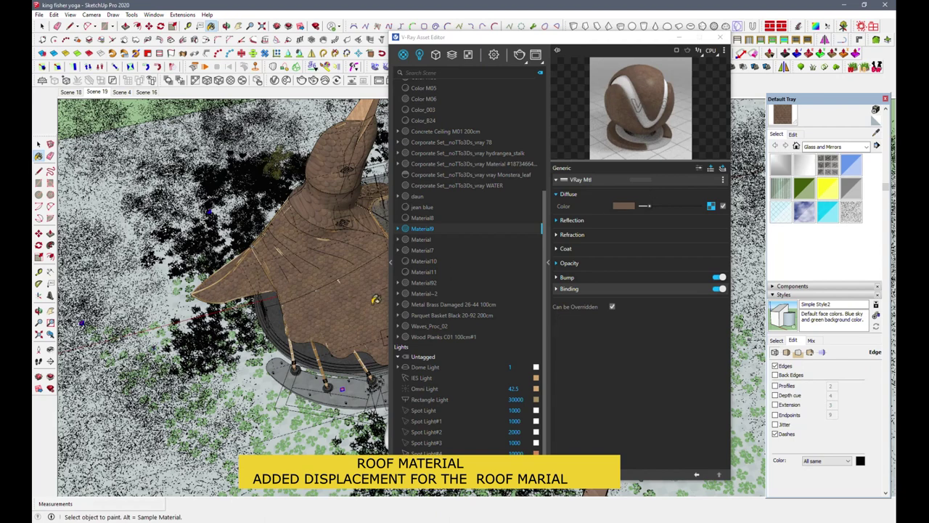
click(711, 207)
click(711, 207)
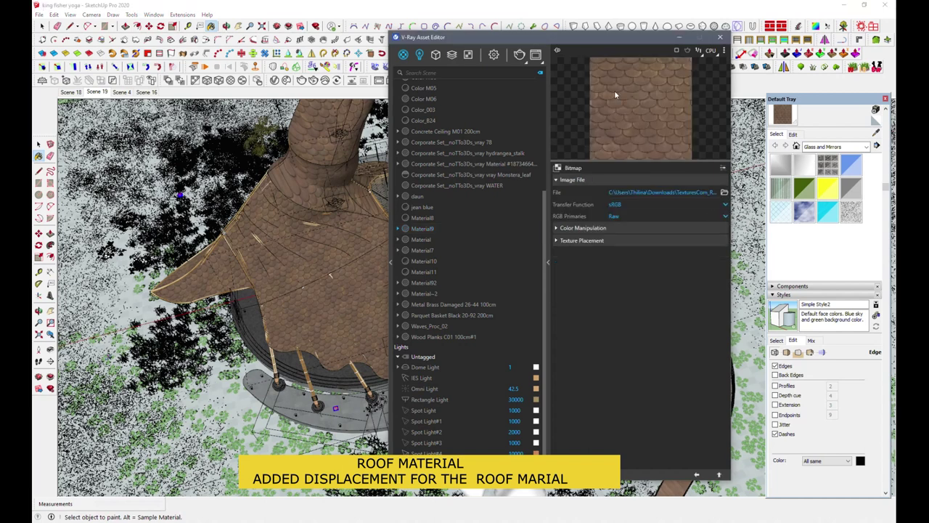
Hide the model's edges, select the roof group, and list the V-Ray geometry assets
click(774, 366)
key(space)
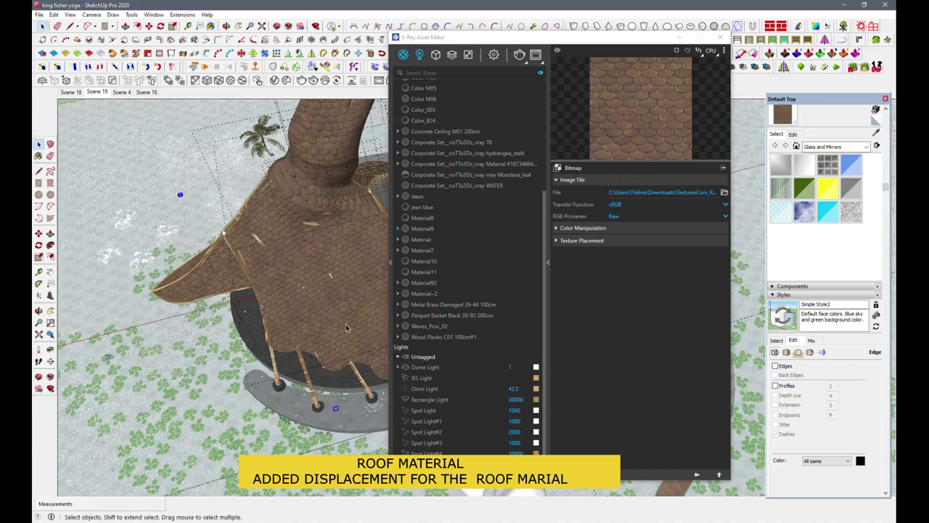
click(345, 325)
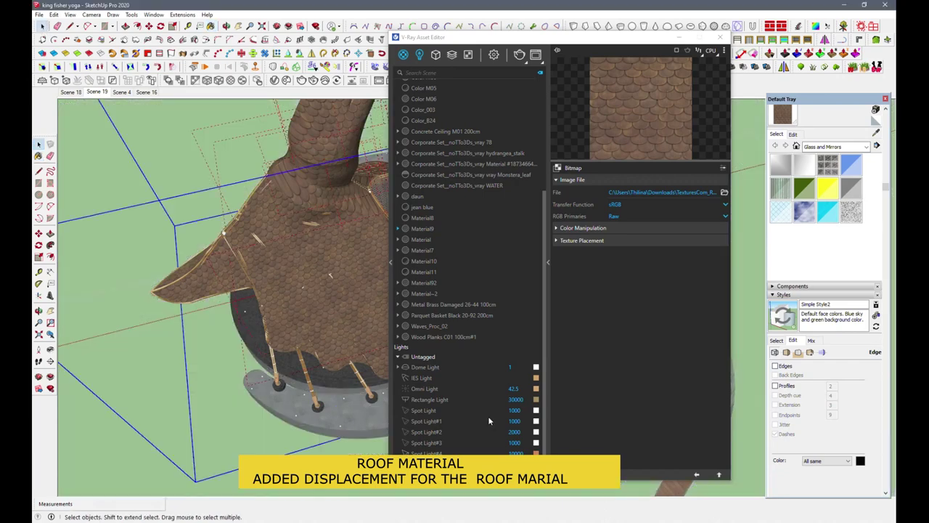
click(439, 59)
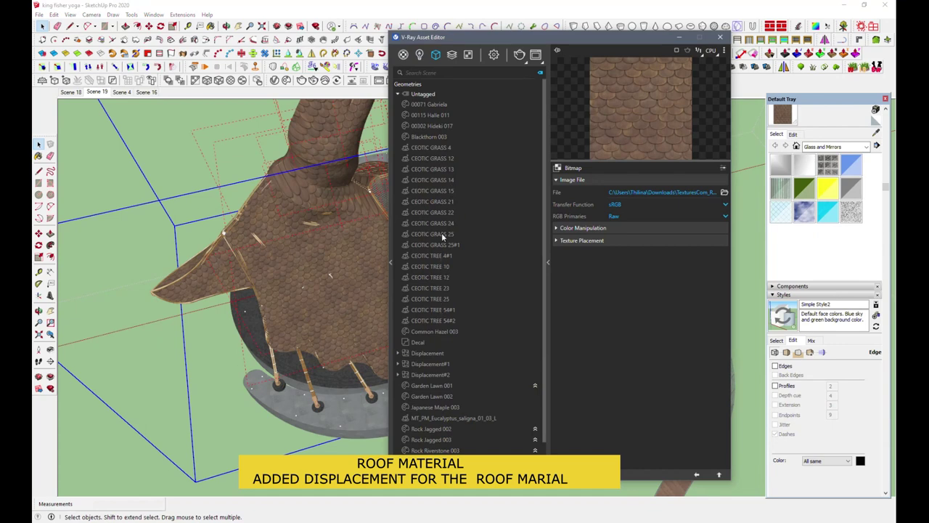
View the Displacement asset's texture map and select the roof parts it covers
scroll(453, 284, down, 1)
click(429, 324)
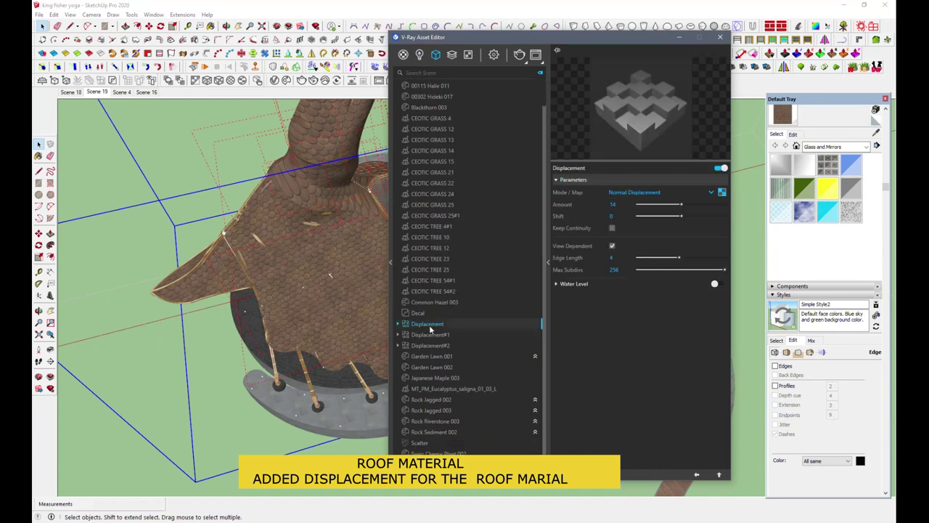
click(722, 194)
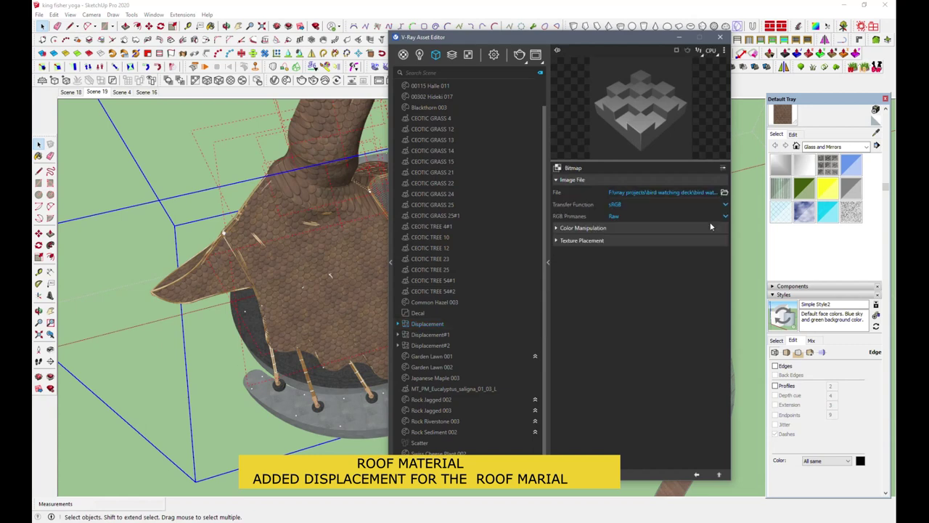
click(431, 323)
right_click(432, 323)
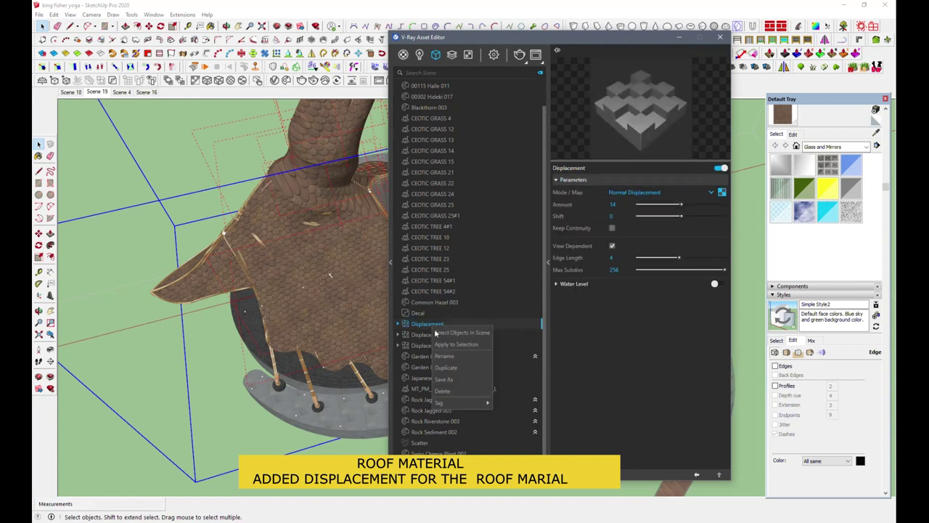
click(459, 333)
middle_drag(341, 276, 286, 254)
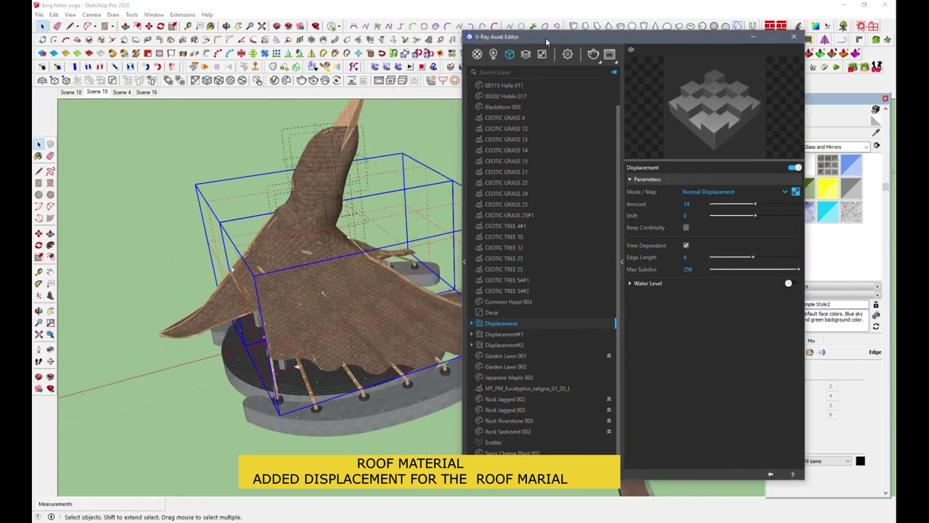
drag(468, 44, 557, 40)
Select the roof parts covered by Displacement#1 and Displacement#2 and view their texture maps
click(528, 332)
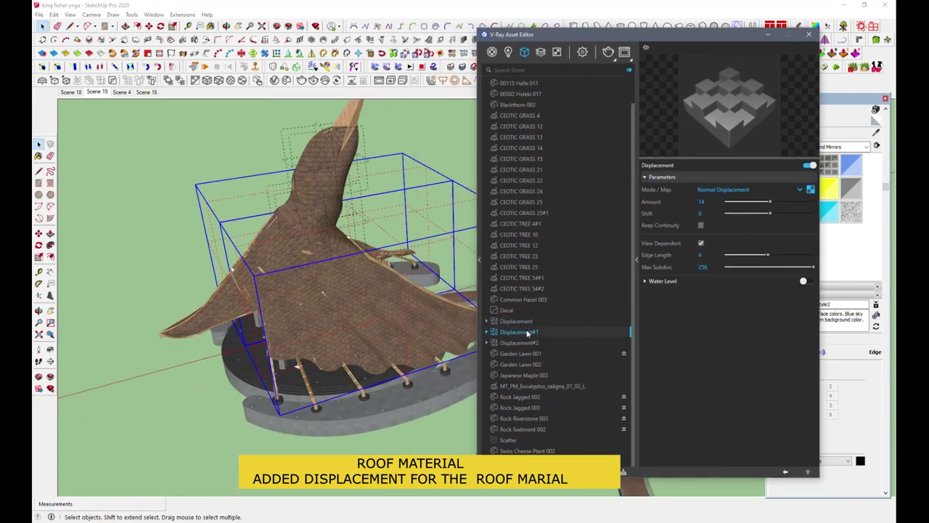
right_click(528, 333)
click(542, 340)
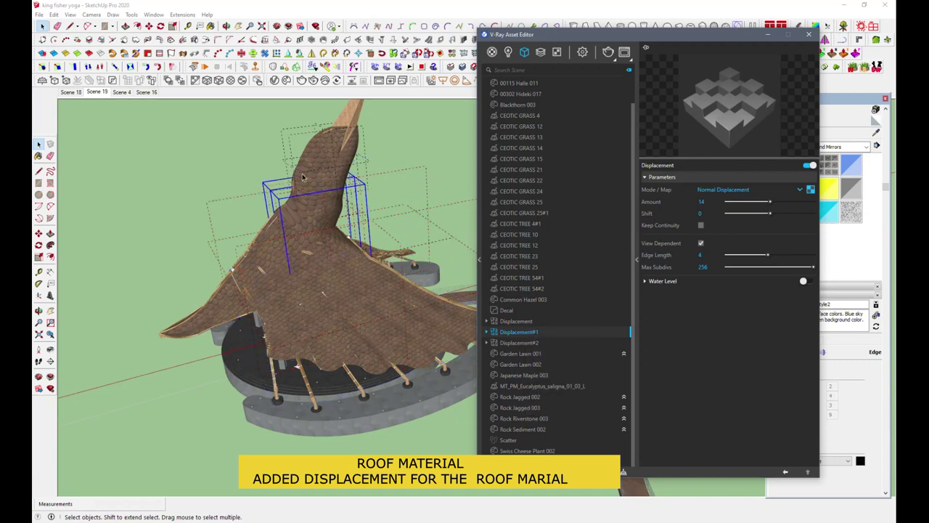
click(810, 190)
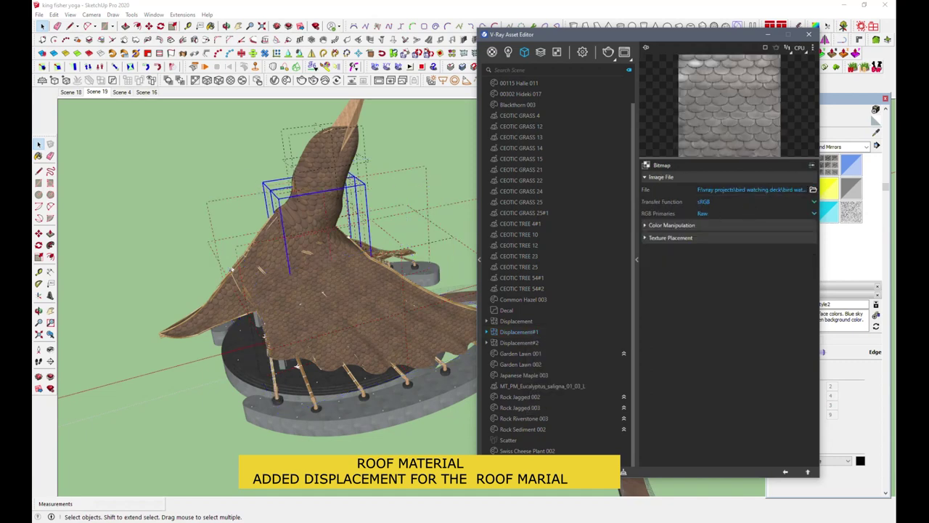
click(527, 345)
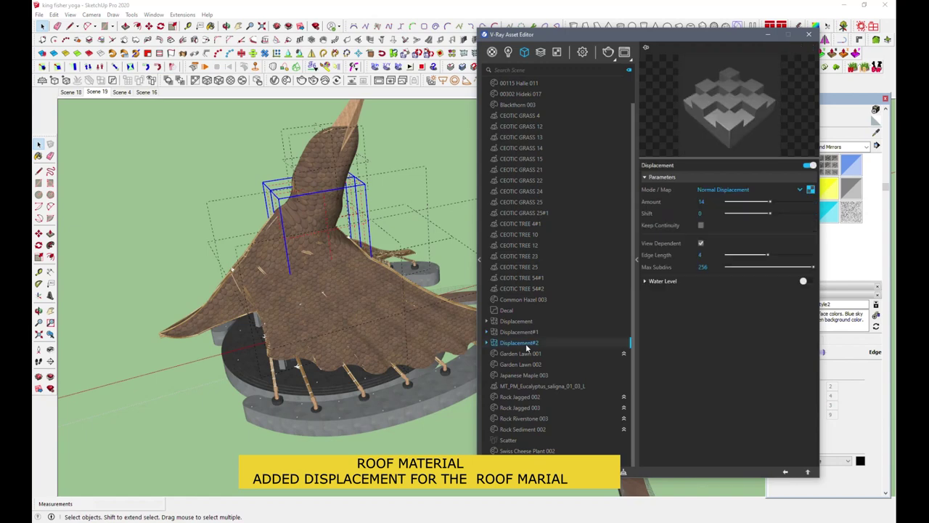
right_click(527, 349)
click(538, 355)
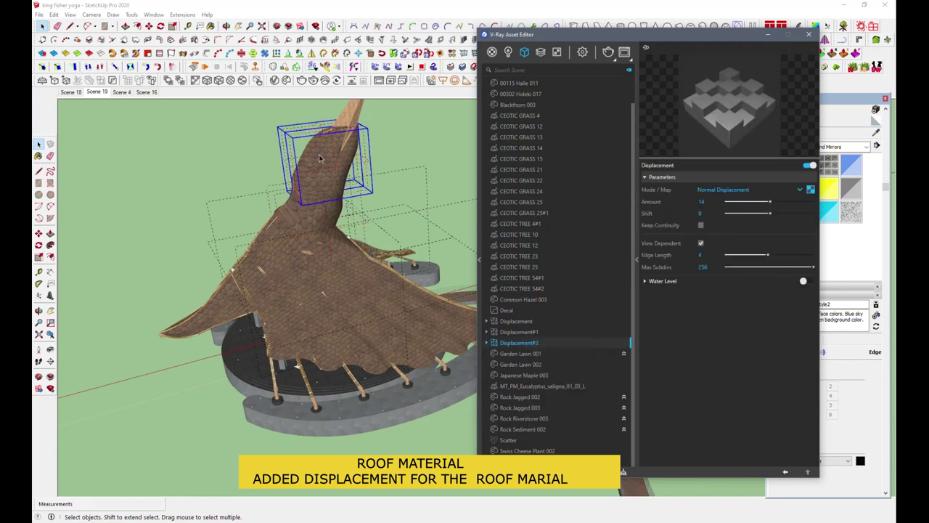
click(810, 189)
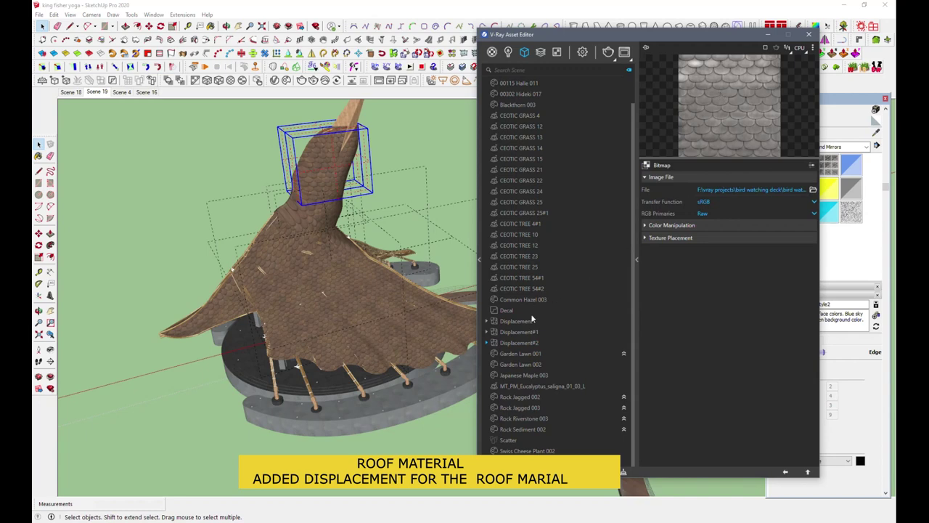
click(528, 343)
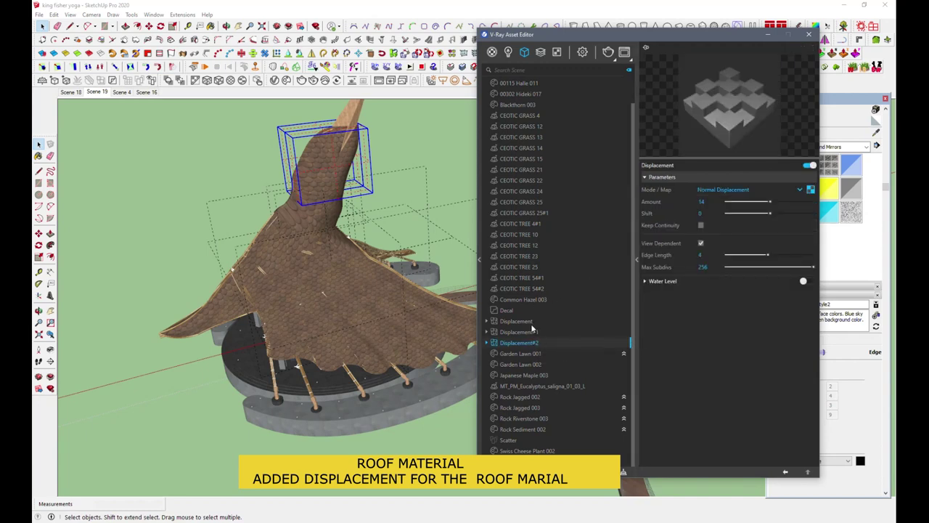
Show the Decal's parameters and select the concrete base it covers
click(506, 312)
right_click(512, 320)
click(511, 319)
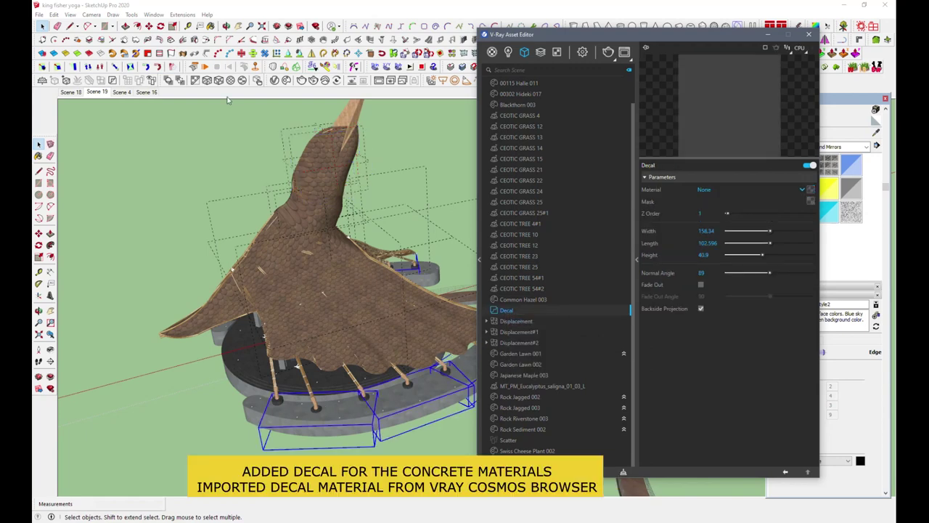
Orbit down to the concrete base and browse the Decal's material list, leaving it at None
click(238, 26)
mouse_move(368, 354)
mouse_down()
mouse_move(249, 392)
mouse_move(276, 341)
mouse_up()
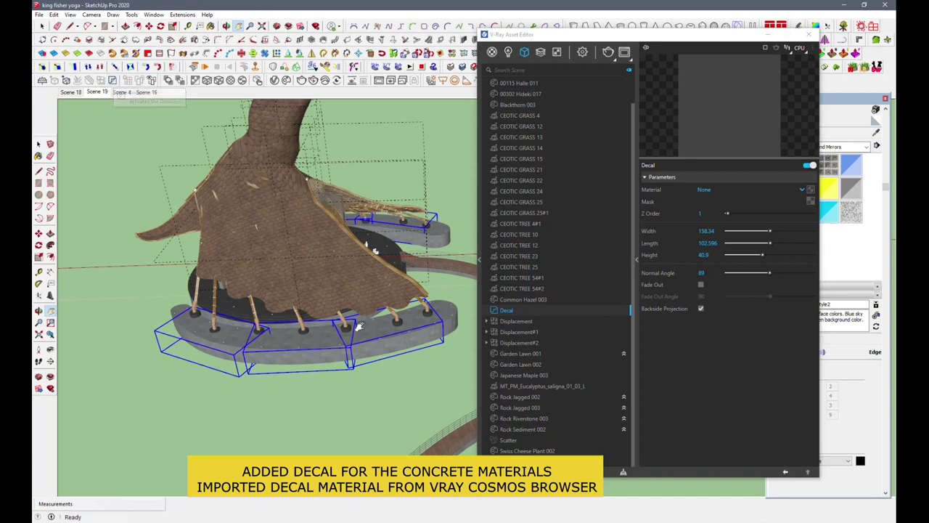
click(810, 191)
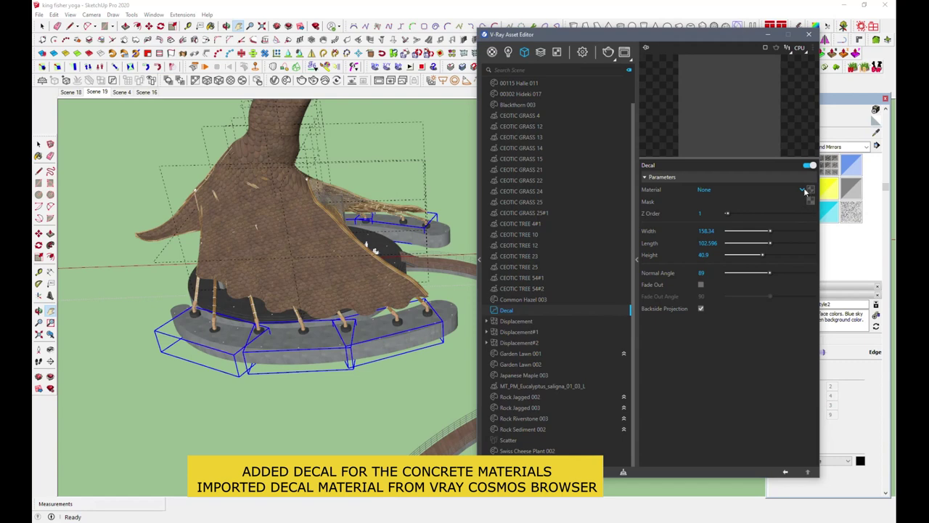
click(802, 190)
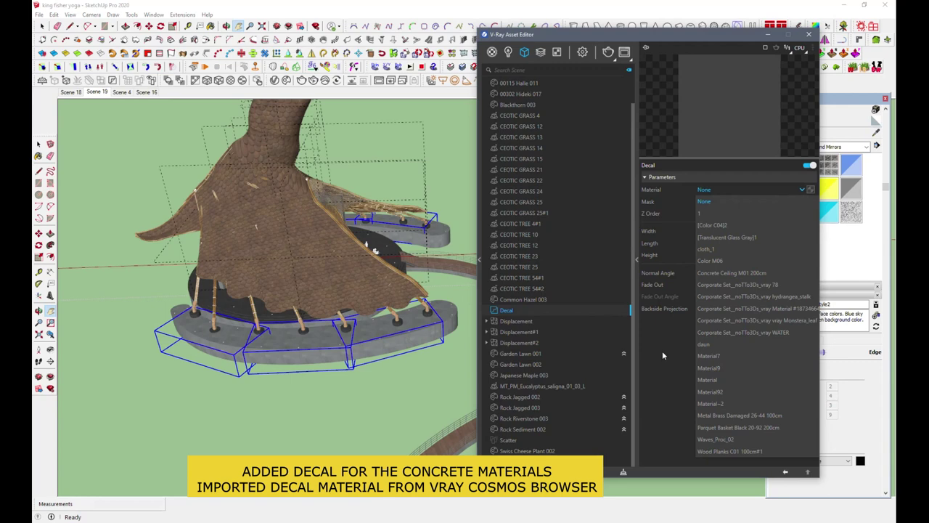
click(803, 187)
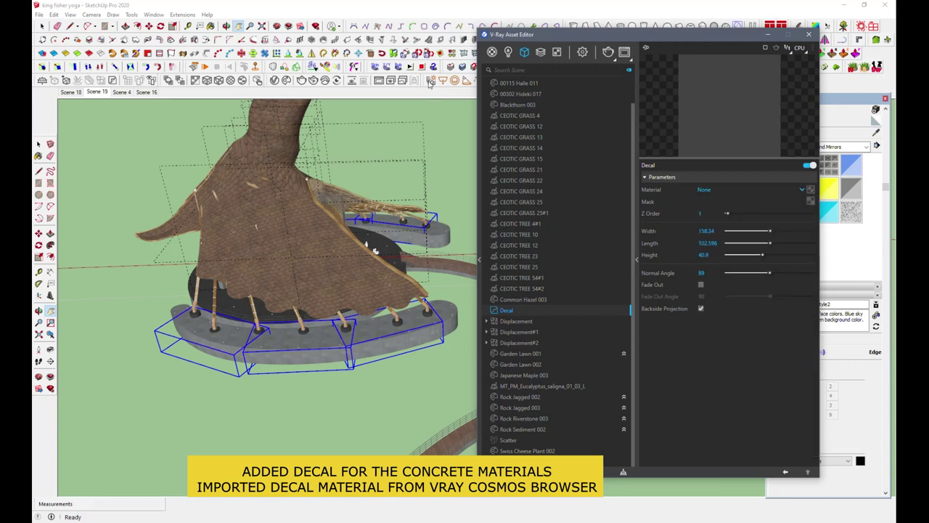
click(276, 82)
click(277, 82)
Import Concrete Grunge Leaks 007 from Chaos Cosmos and view the imported material's settings
click(290, 81)
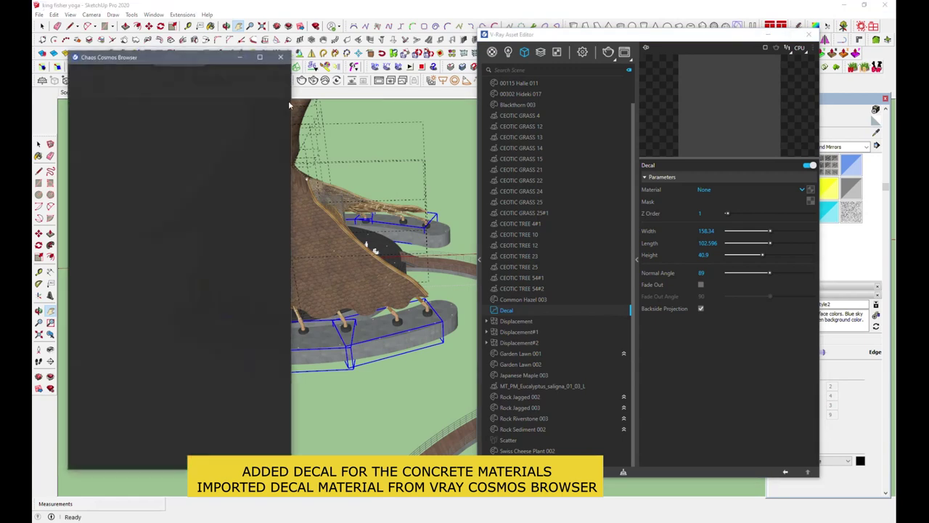
mouse_move(196, 58)
mouse_down()
mouse_move(207, 53)
mouse_move(199, 51)
mouse_up()
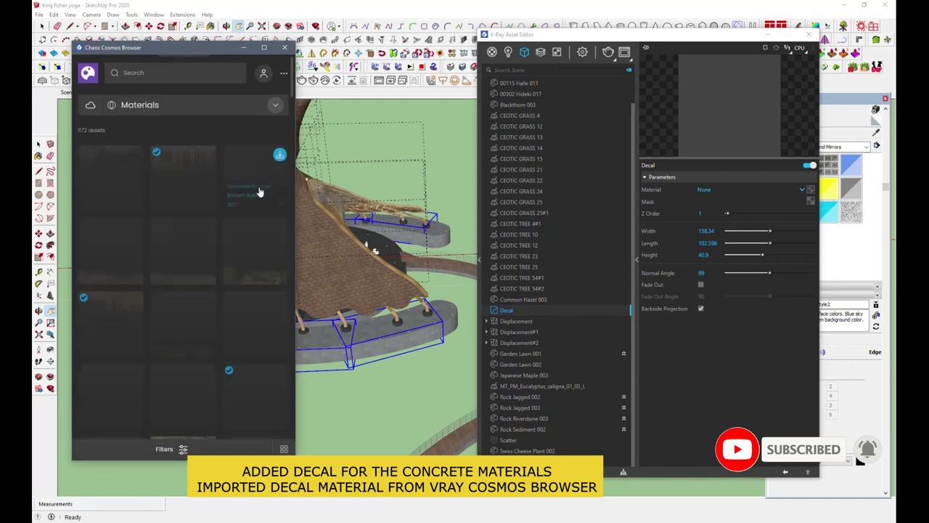
mouse_move(115, 305)
click(135, 300)
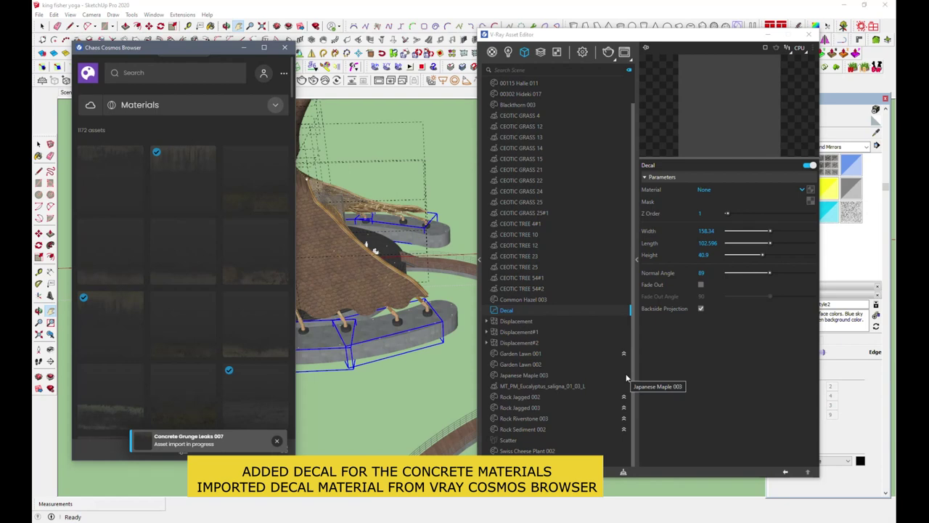
scroll(626, 377, up, 1)
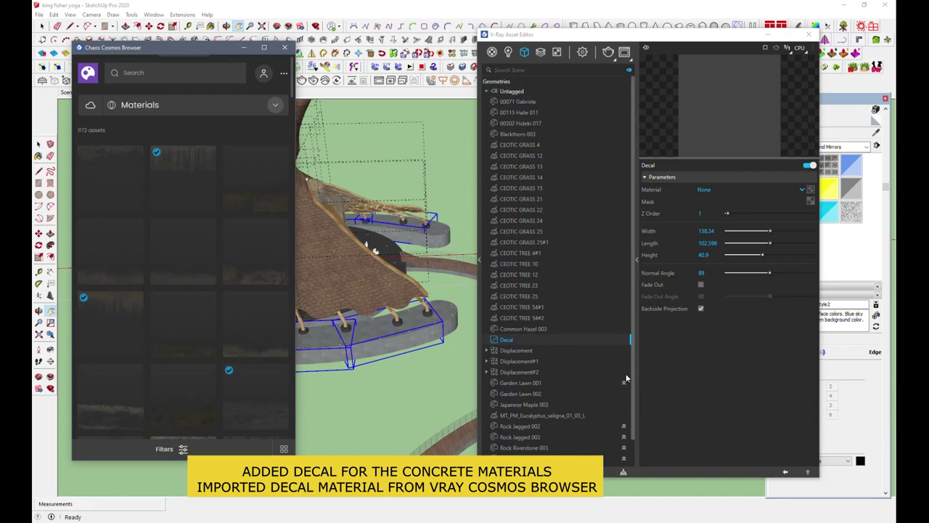
scroll(626, 377, down, 1)
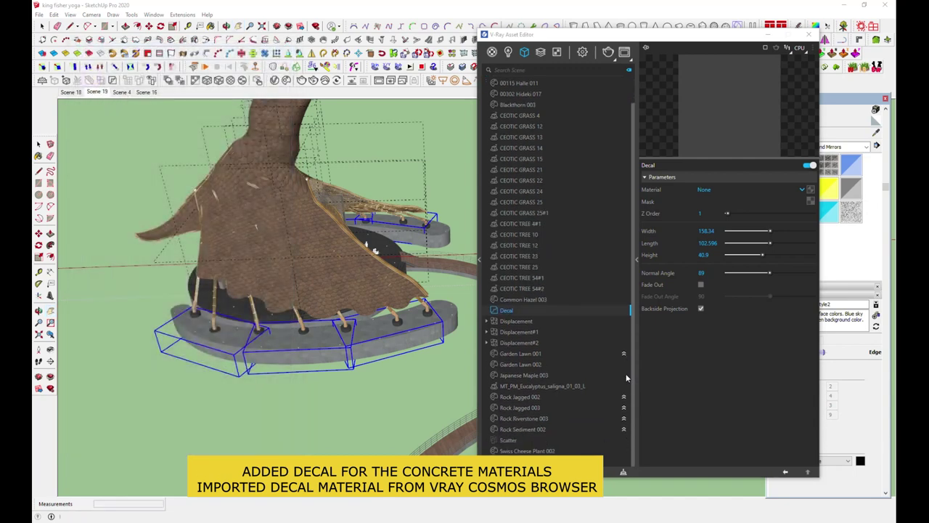
scroll(626, 377, up, 10)
click(579, 172)
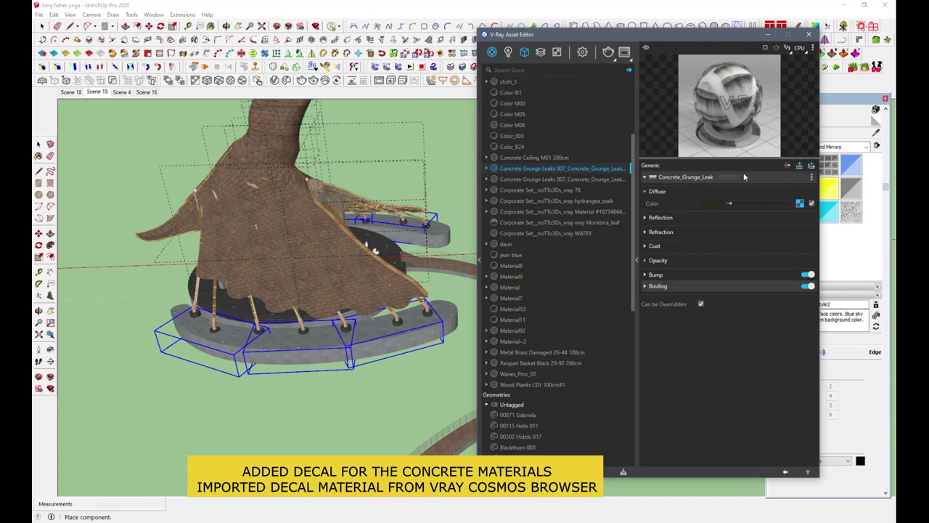
Assign Concrete Grunge Leaks 007 to the Decal and preview the concrete material
scroll(593, 286, down, 3)
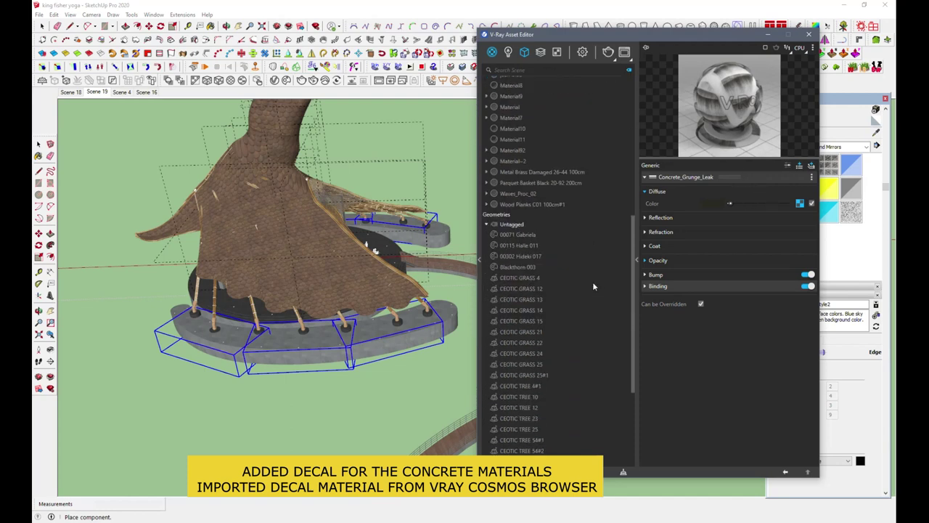
scroll(593, 286, down, 7)
click(506, 337)
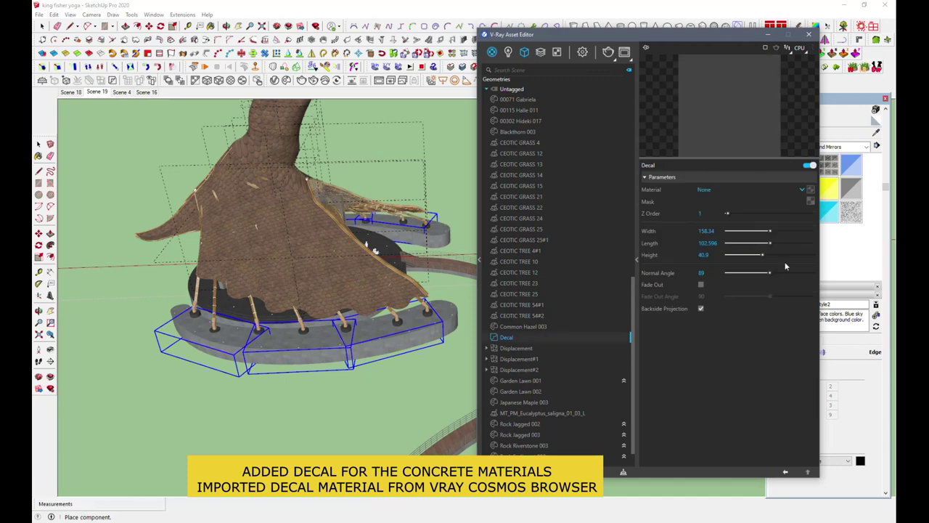
click(803, 190)
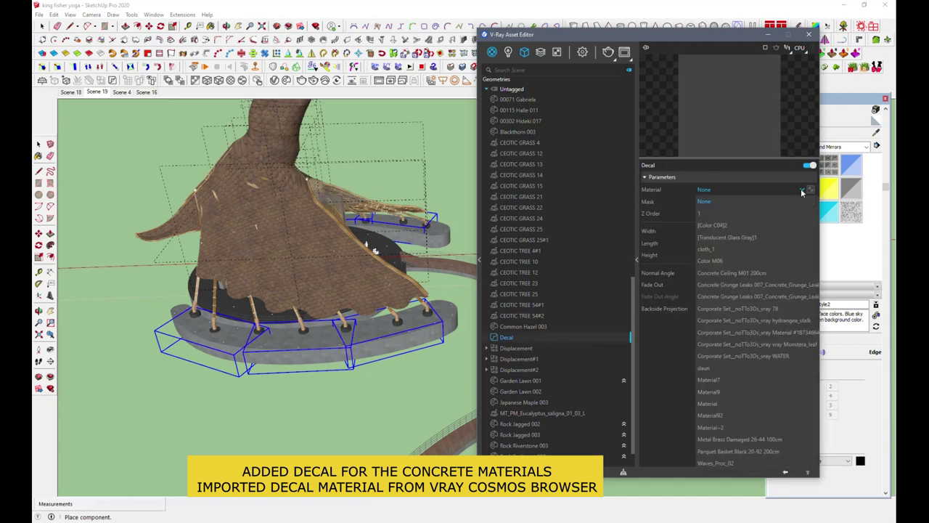
click(775, 286)
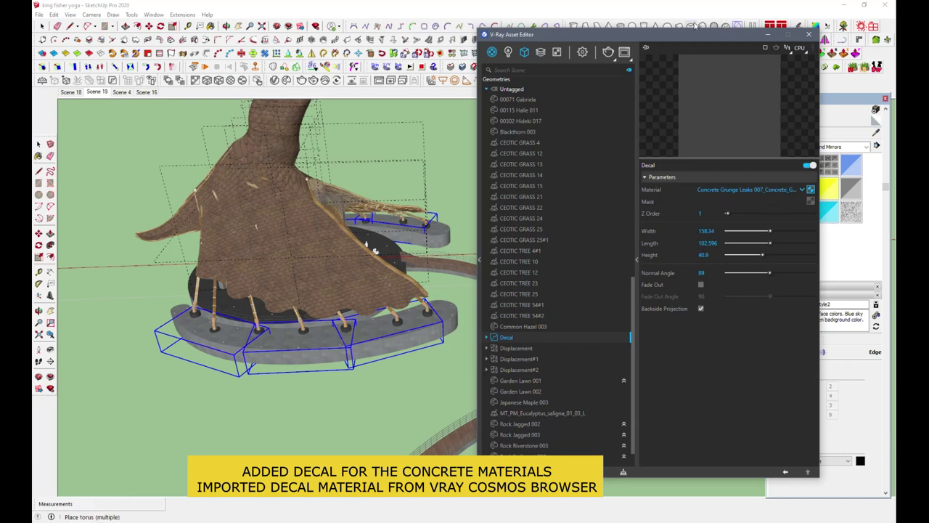
drag(709, 33, 681, 38)
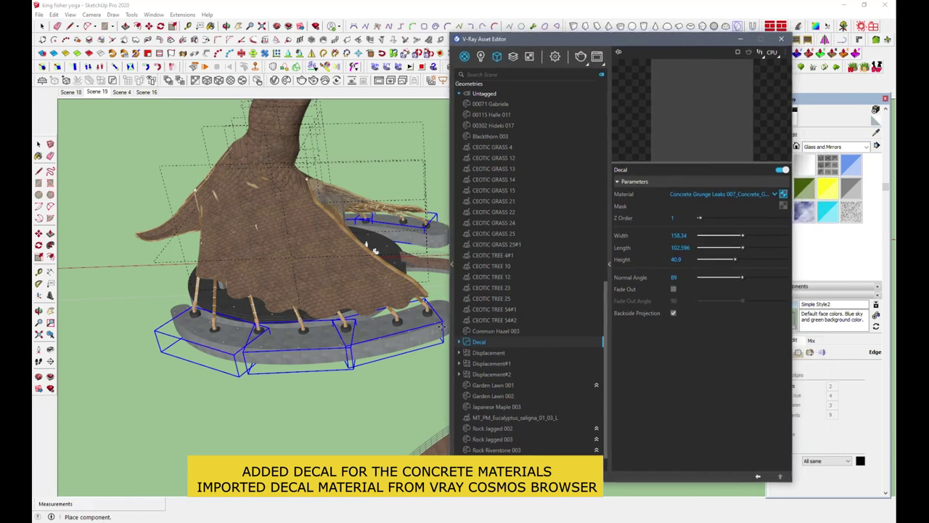
click(756, 478)
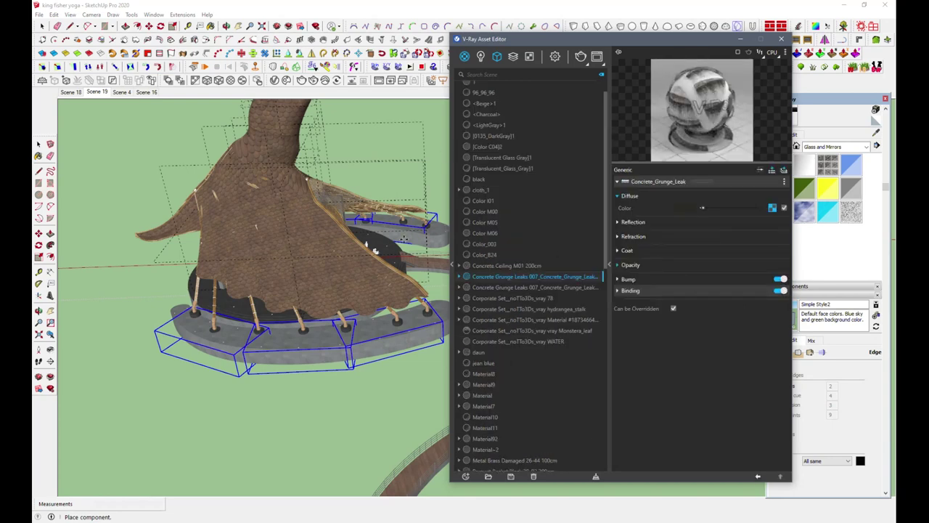
Close the Cosmos library, review the geometry list, and open the V-Ray render settings
key(Escape)
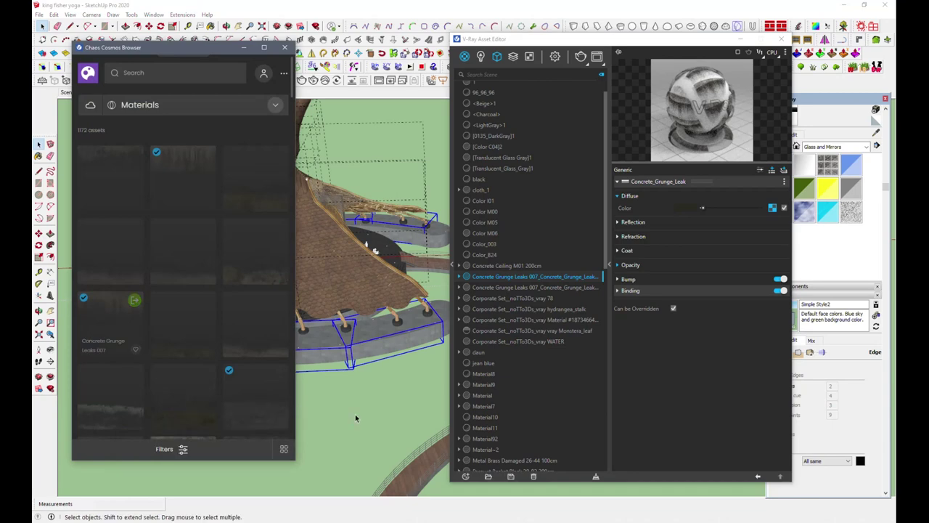
click(283, 47)
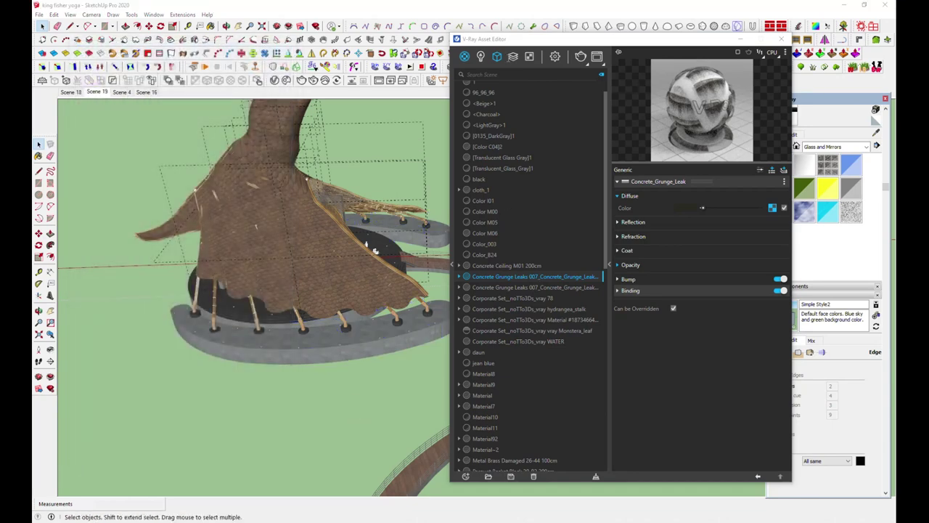
click(497, 61)
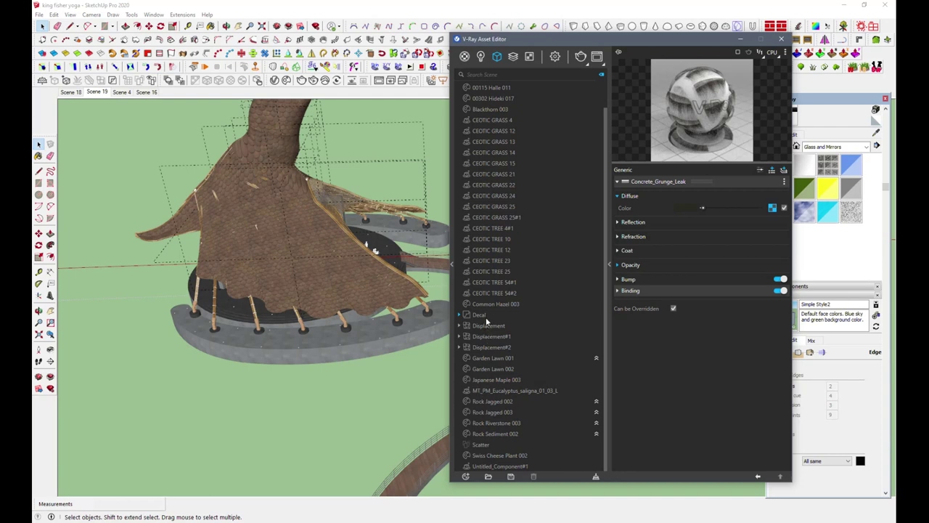
scroll(492, 268, up, 2)
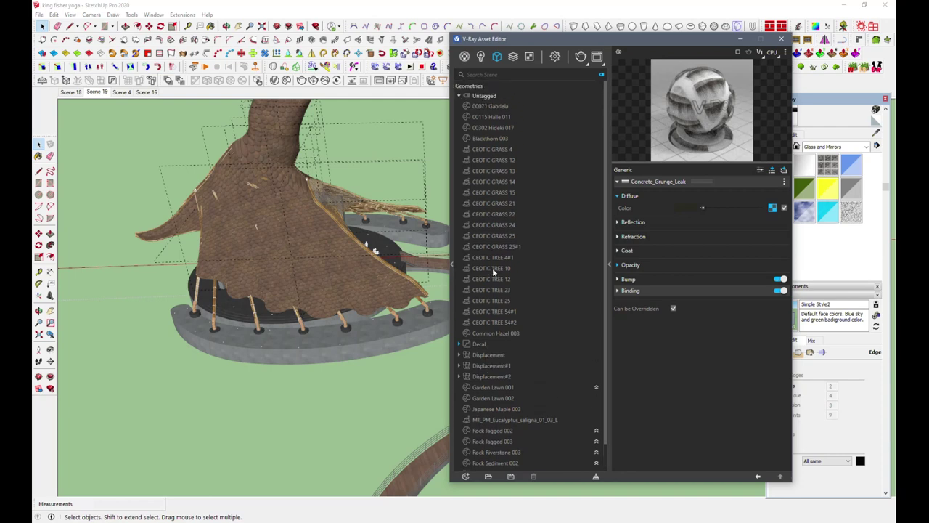
scroll(508, 336, down, 1)
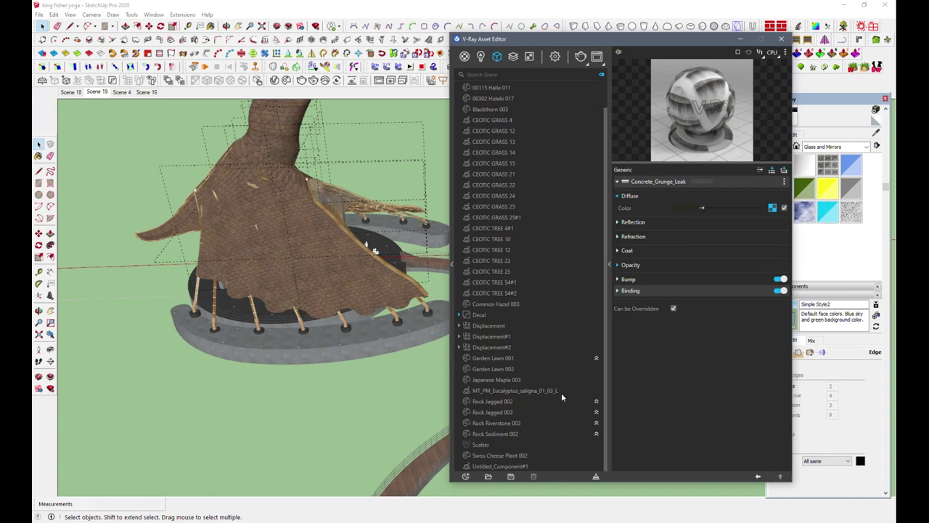
click(392, 428)
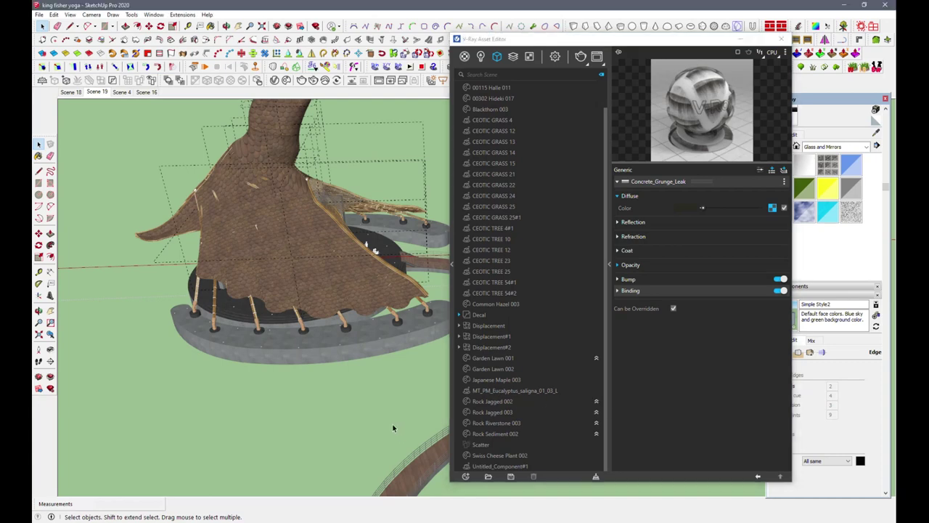
click(554, 57)
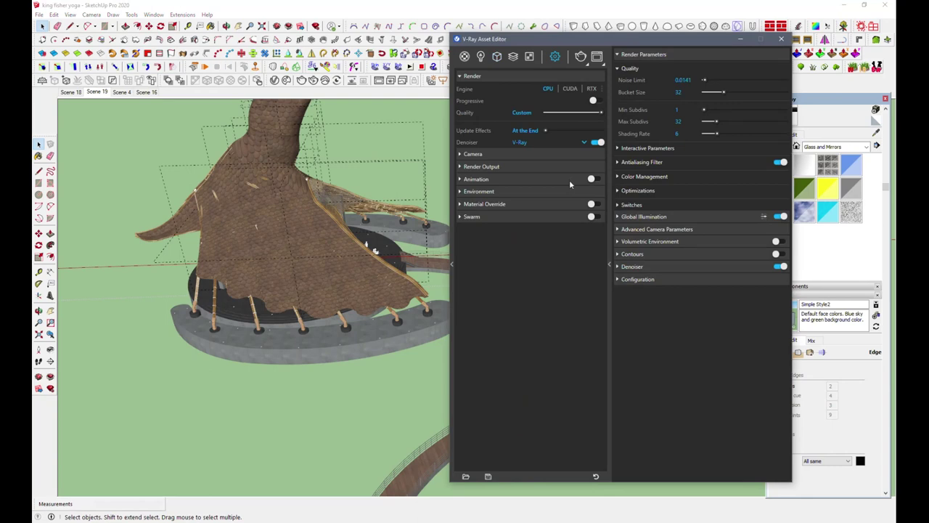
Expand the camera, depth of field, effects and render output rollouts to check them
click(473, 153)
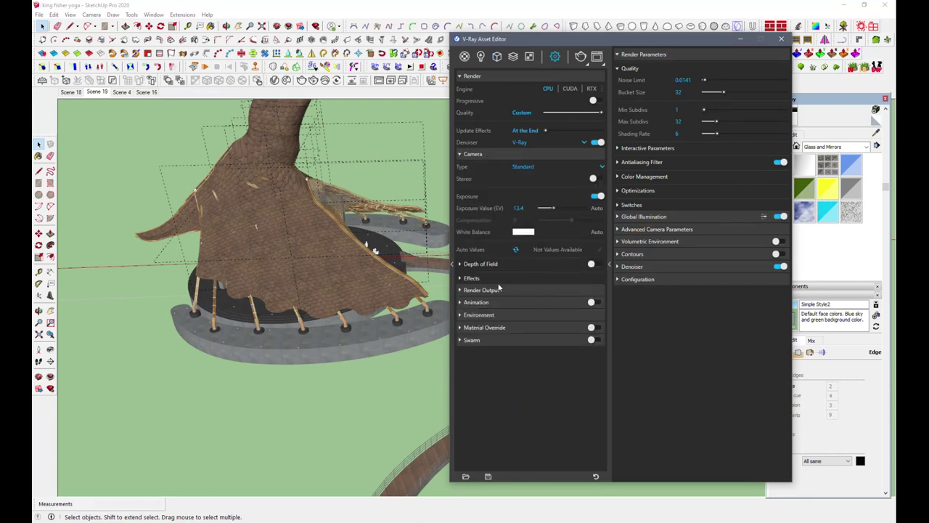
click(485, 264)
click(489, 264)
click(477, 278)
click(472, 278)
click(481, 290)
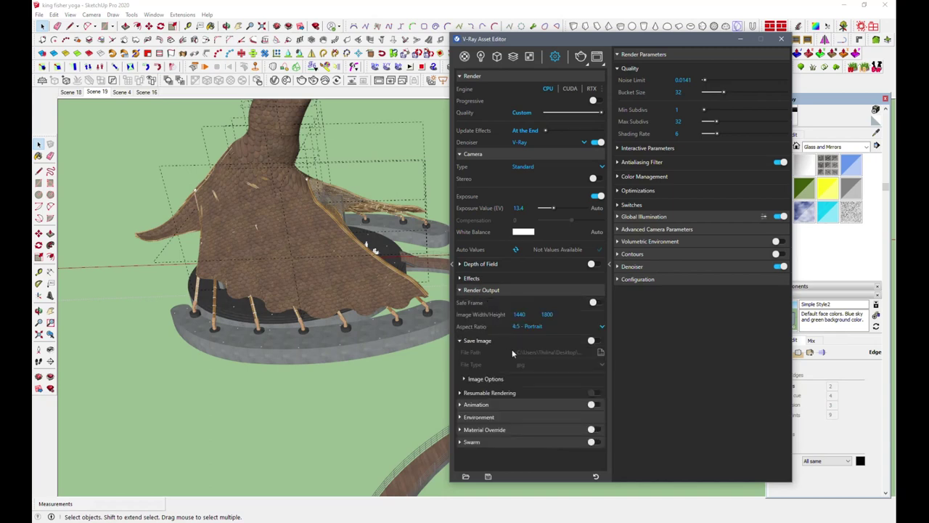
Review the Global Illumination, Optimizations, Color Management and Denoiser settings
click(642, 217)
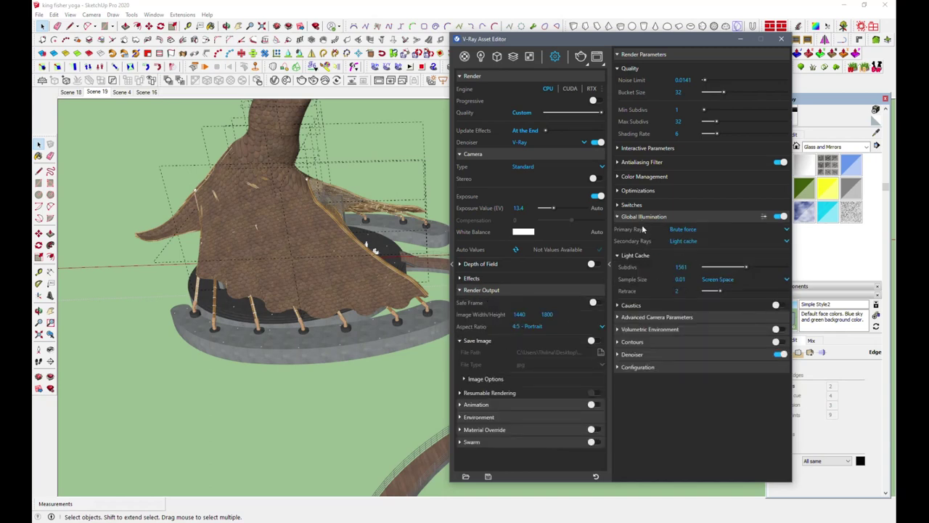
click(645, 192)
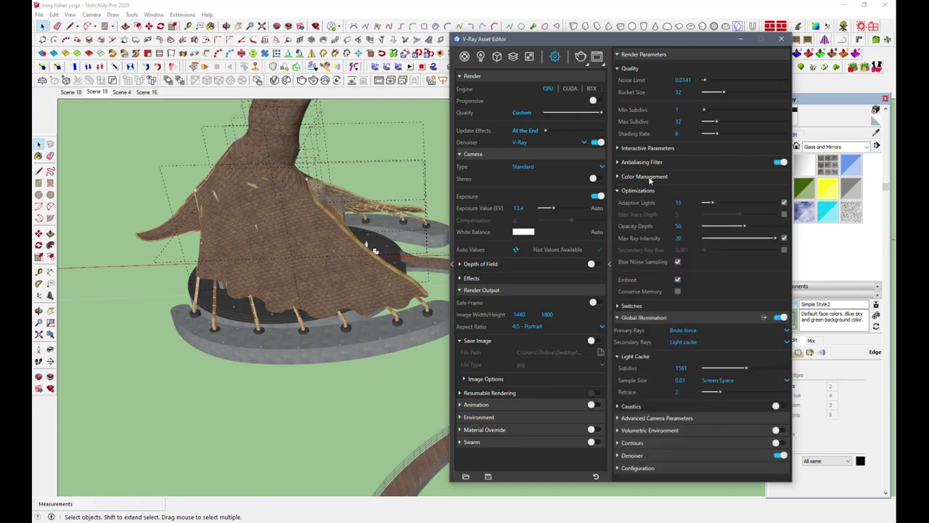
click(645, 177)
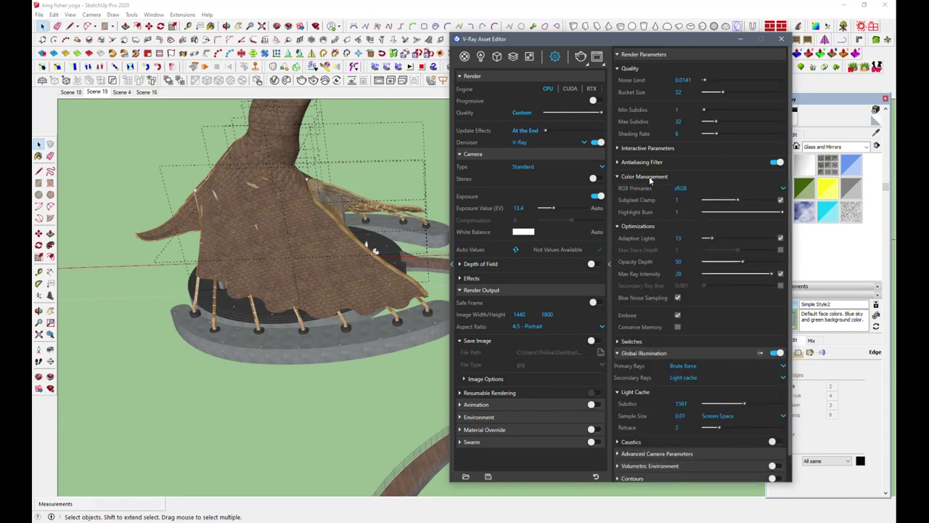
click(650, 178)
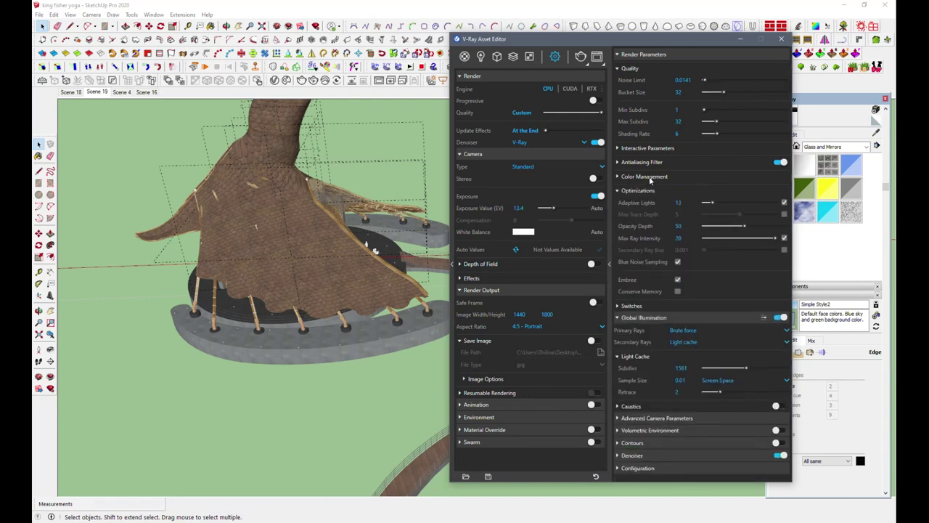
click(632, 455)
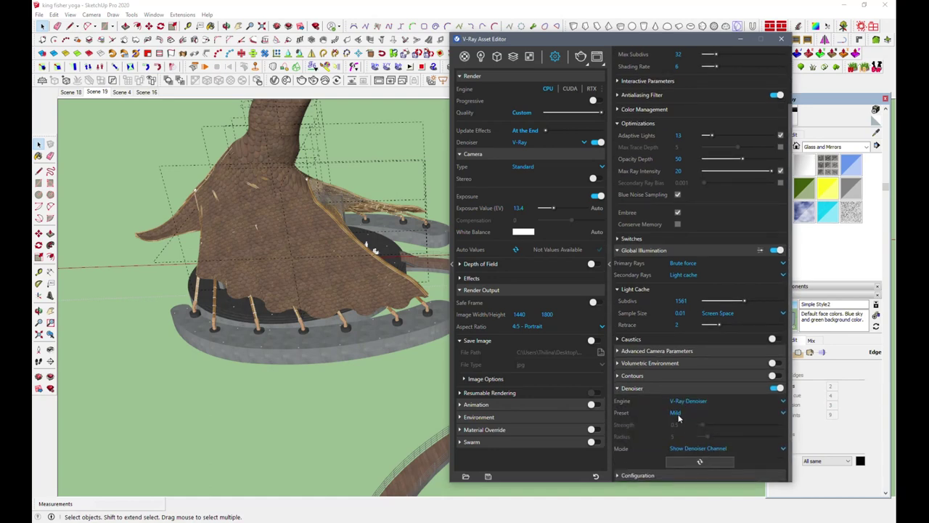
click(647, 390)
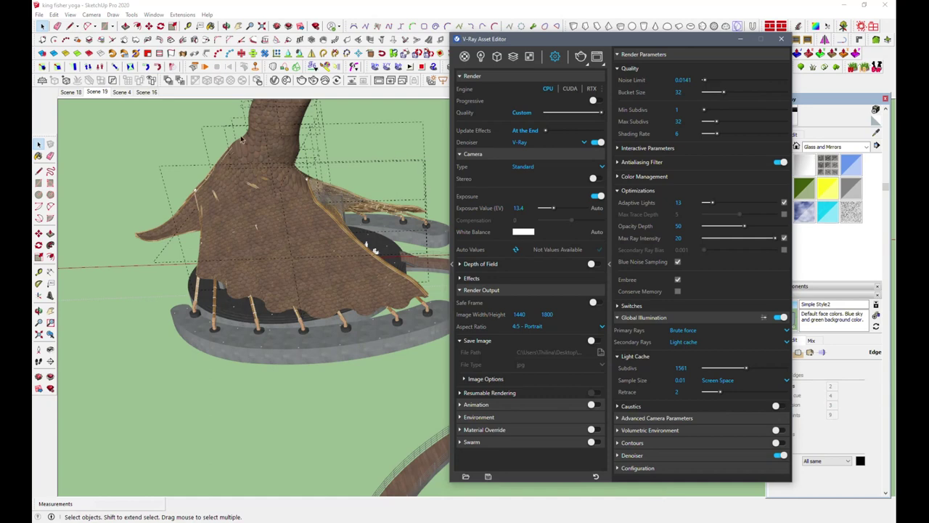
Switch to the kingfisher head scene and render it with V-Ray
click(99, 92)
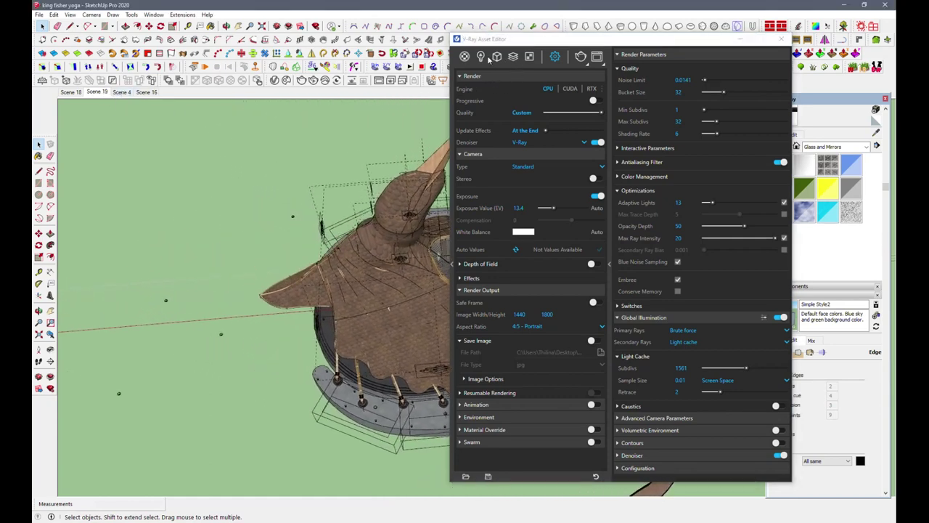
click(588, 65)
click(581, 77)
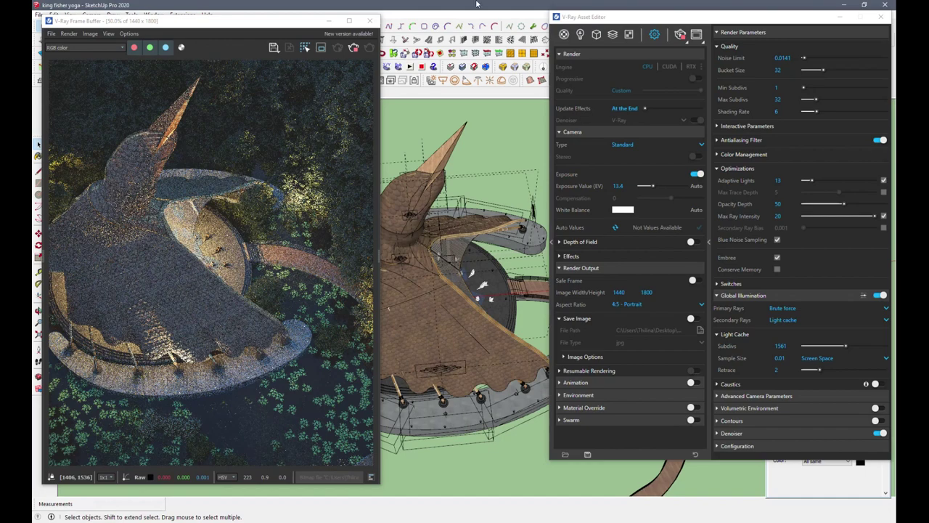
Orbit to a new aerial angle for an interactive re-render and show the VFB correction layers
click(486, 67)
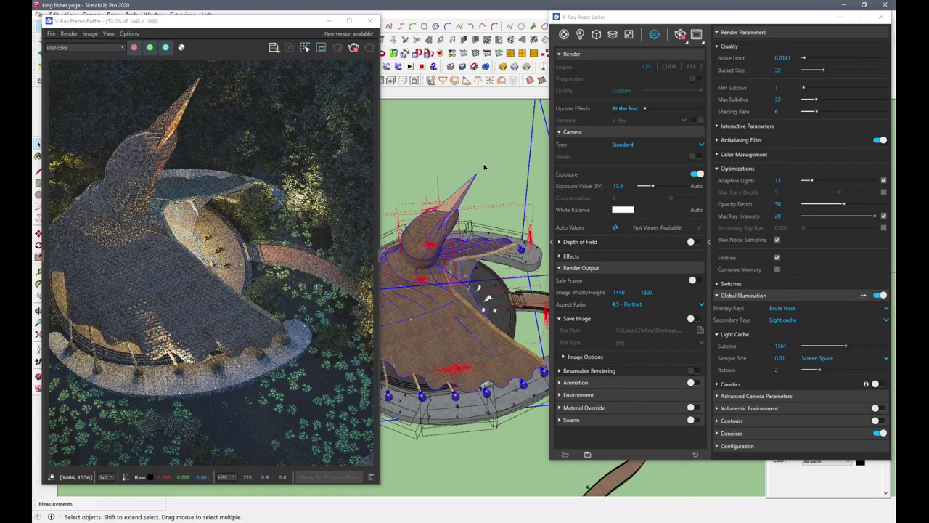
scroll(484, 168, down, 2)
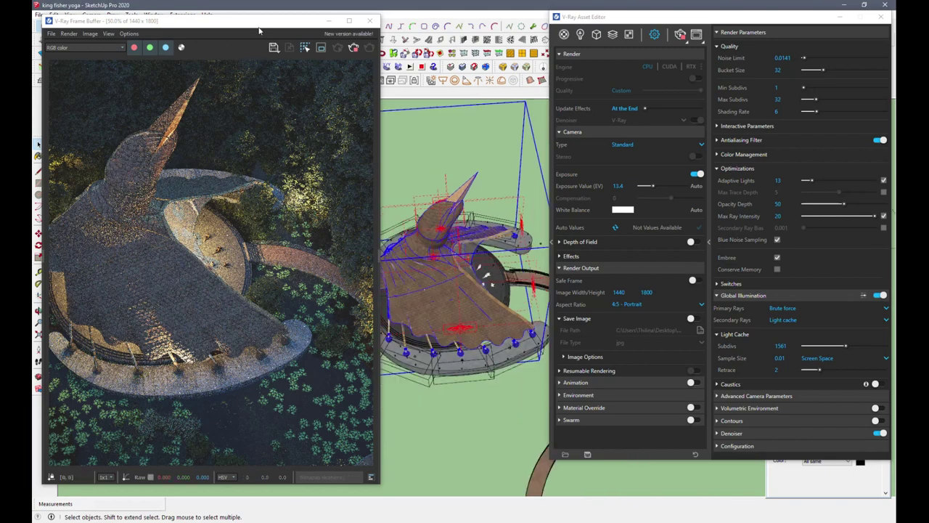
drag(262, 23, 275, 24)
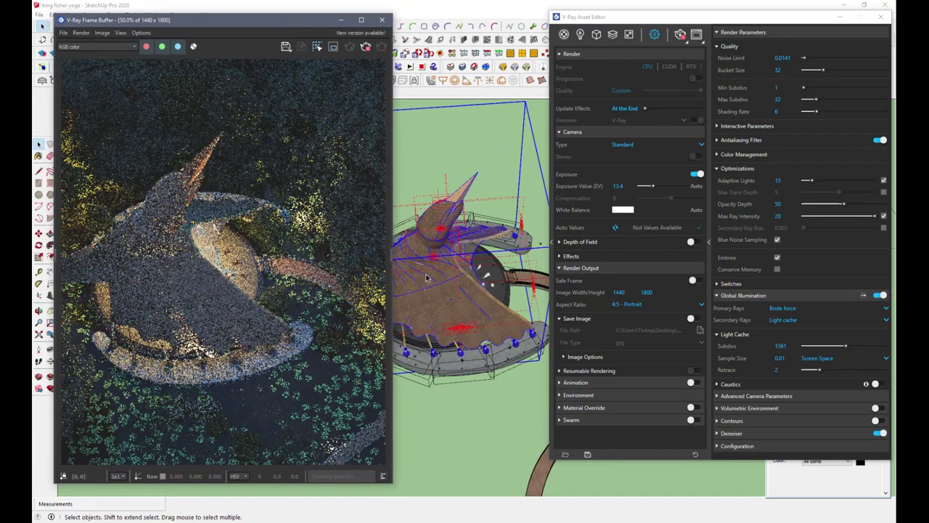
middle_click(437, 318)
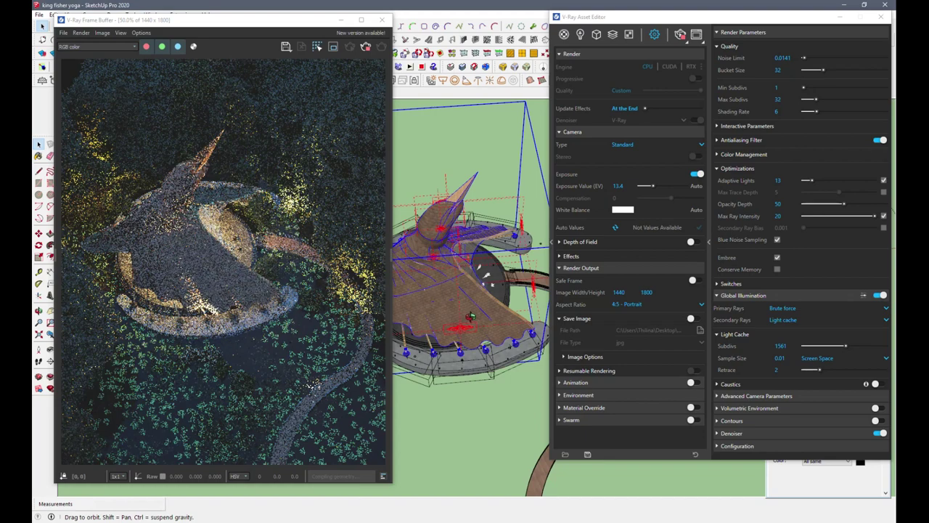
middle_drag(468, 316, 483, 322)
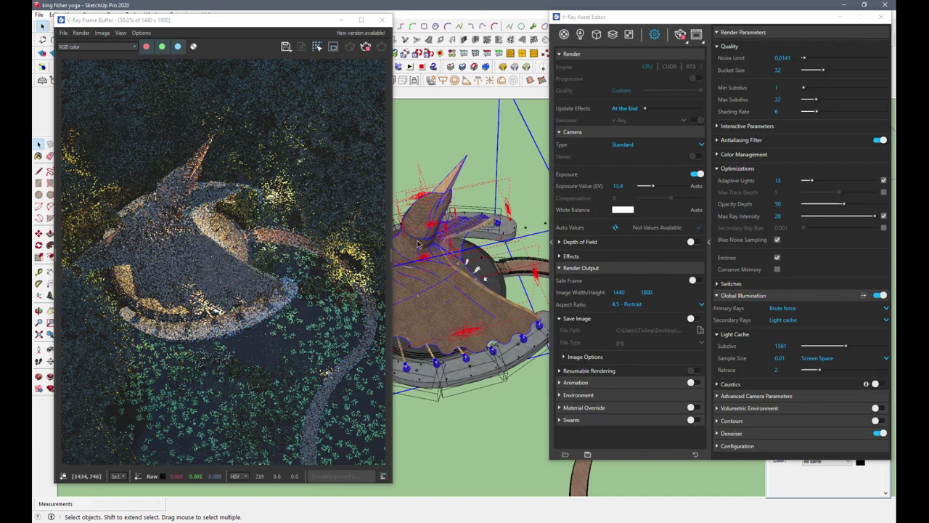
click(390, 255)
click(391, 256)
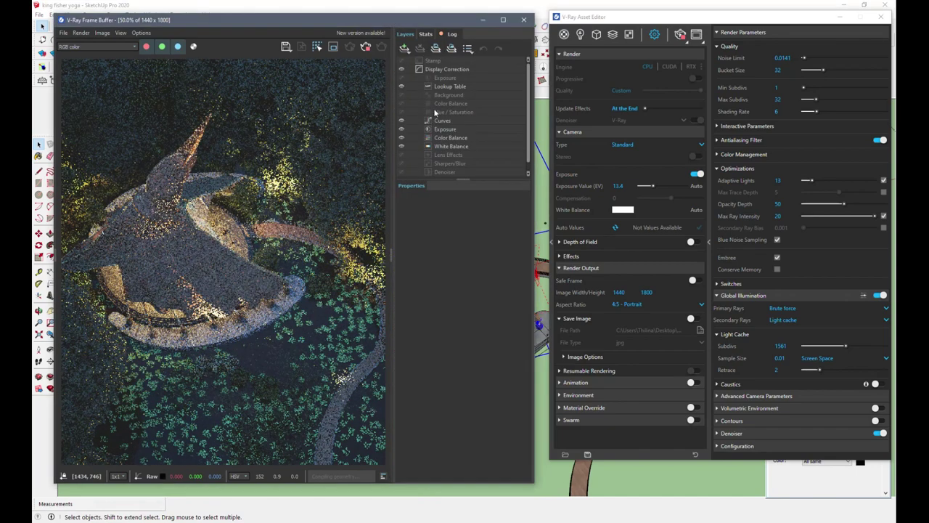
Load the FGCineTealOrange2 LUT into the Lookup Table layer and toggle it to compare
click(445, 87)
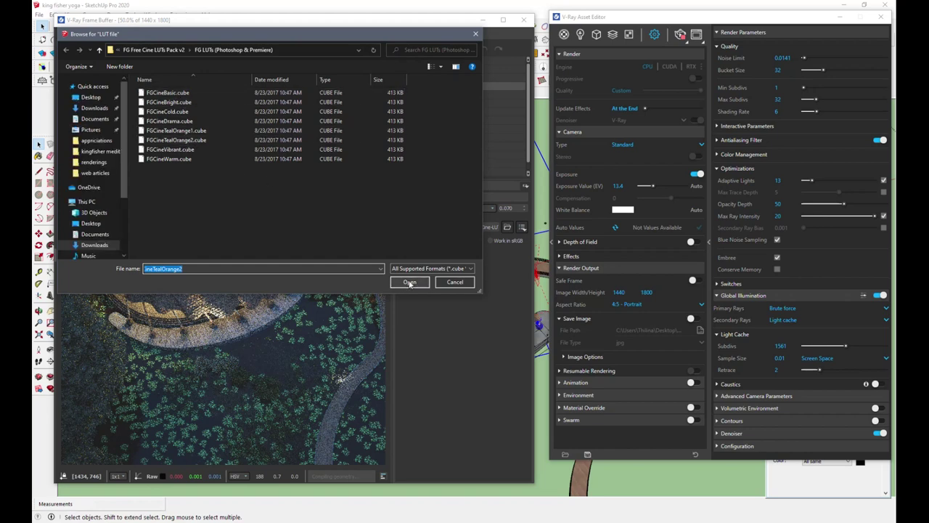
click(452, 283)
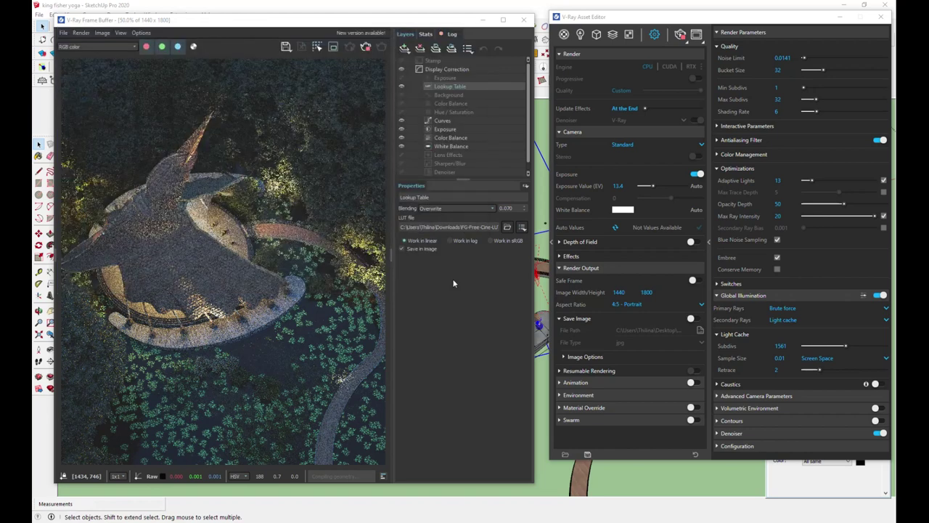
click(400, 87)
click(401, 87)
click(400, 86)
click(401, 87)
click(400, 86)
click(401, 87)
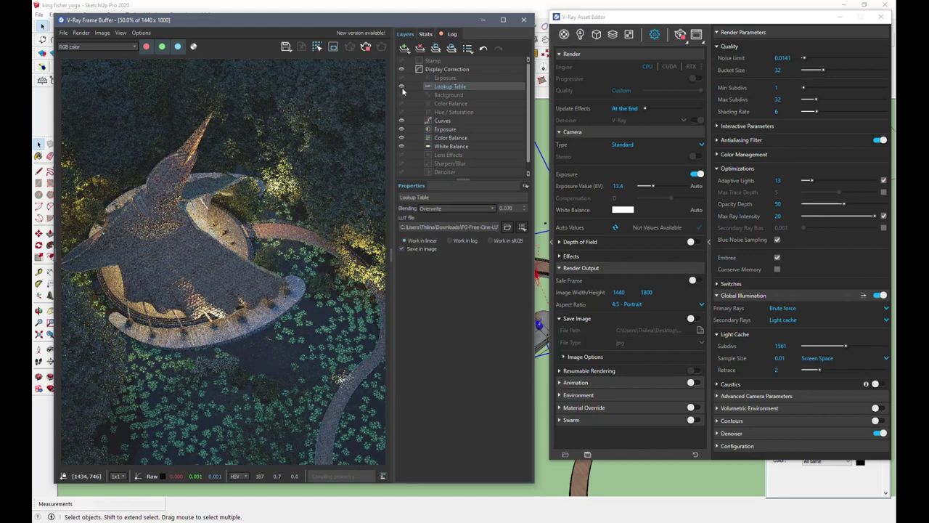
Raise Exposure highlight burn from 0.107 to 0.262 and cool the White Balance to 7621.399
click(432, 122)
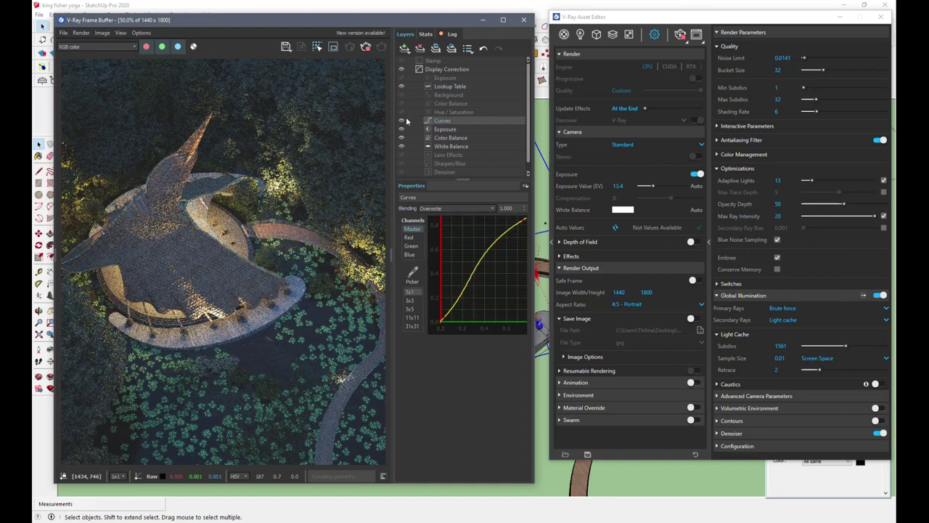
click(445, 129)
mouse_move(410, 249)
mouse_down()
mouse_move(501, 254)
mouse_move(413, 252)
mouse_up()
click(446, 138)
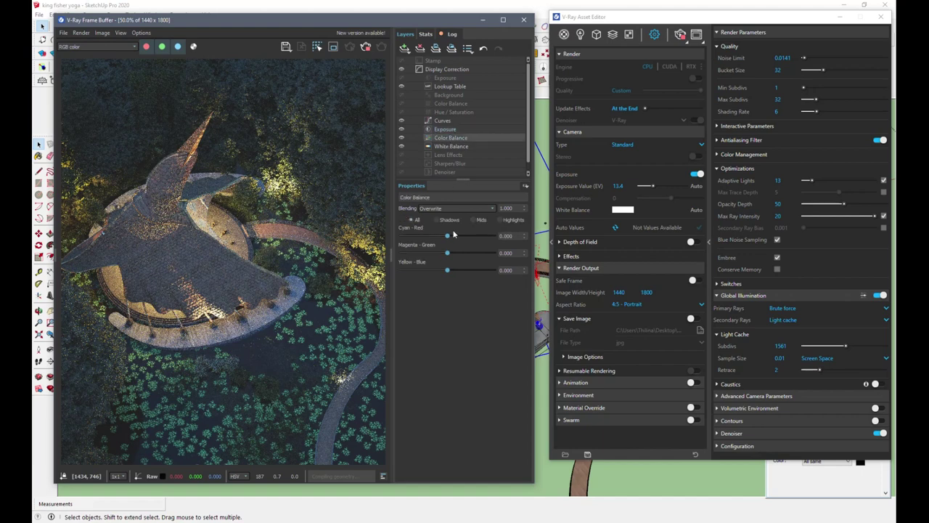
click(450, 146)
mouse_move(477, 226)
mouse_down()
mouse_move(390, 238)
mouse_move(495, 239)
mouse_move(463, 241)
mouse_up()
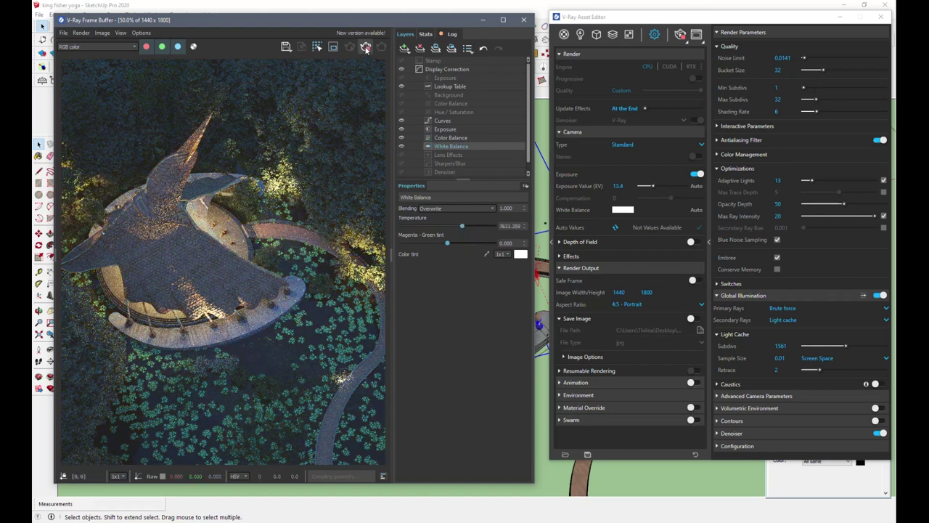
drag(603, 17, 399, 29)
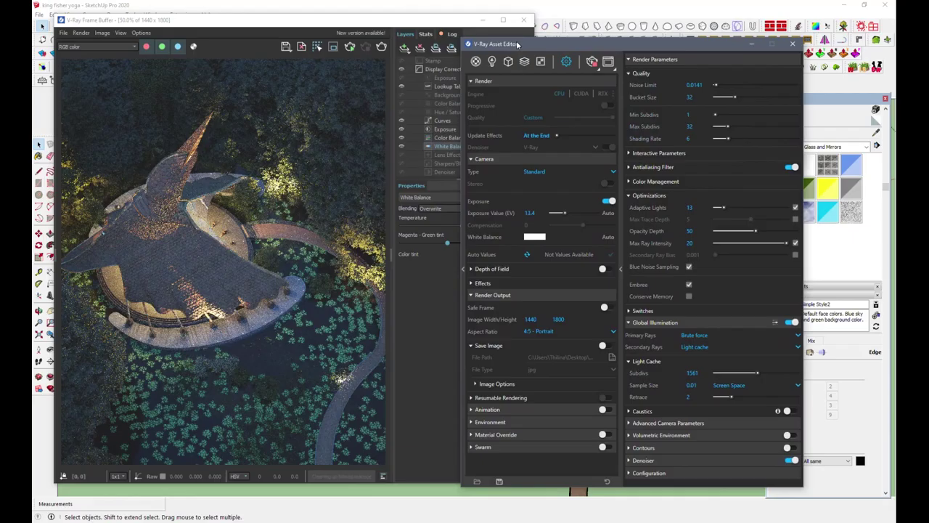
drag(516, 41, 457, 30)
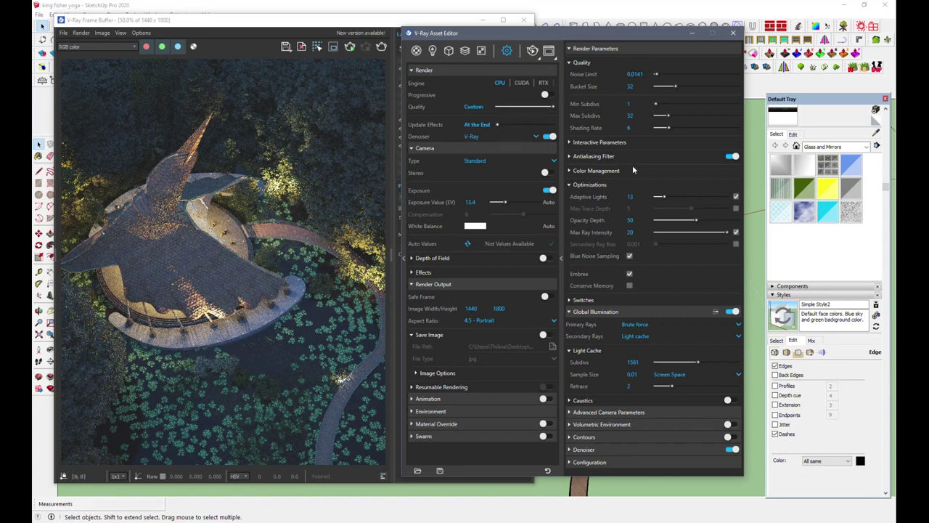
Check the interactive, antialiasing, colour management and render switch settings
click(603, 144)
click(603, 143)
click(603, 156)
click(603, 156)
click(603, 171)
click(603, 171)
click(584, 300)
click(584, 300)
Review the Environment, Vignetting and Vertical Lens Tilt settings, then render the final view with V-Ray
click(435, 411)
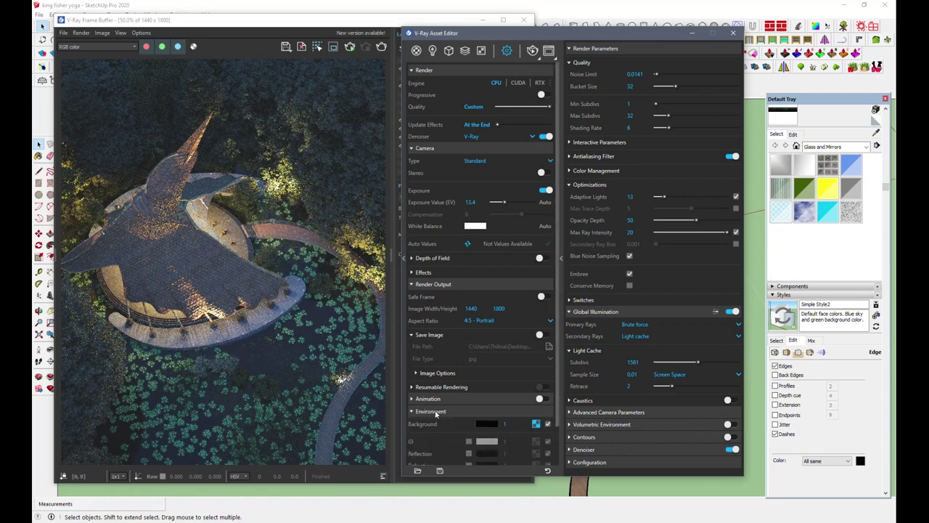
scroll(474, 424, down, 2)
scroll(476, 414, up, 2)
click(424, 272)
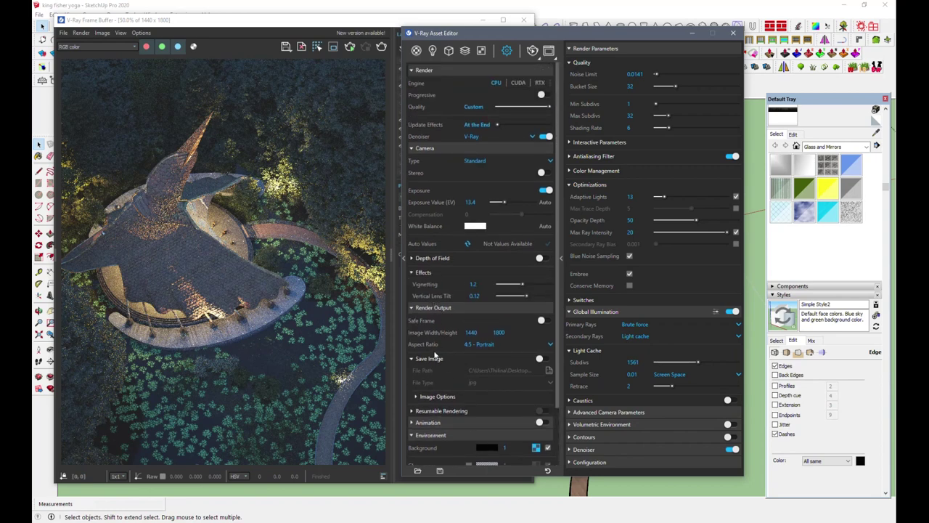
click(538, 58)
click(532, 73)
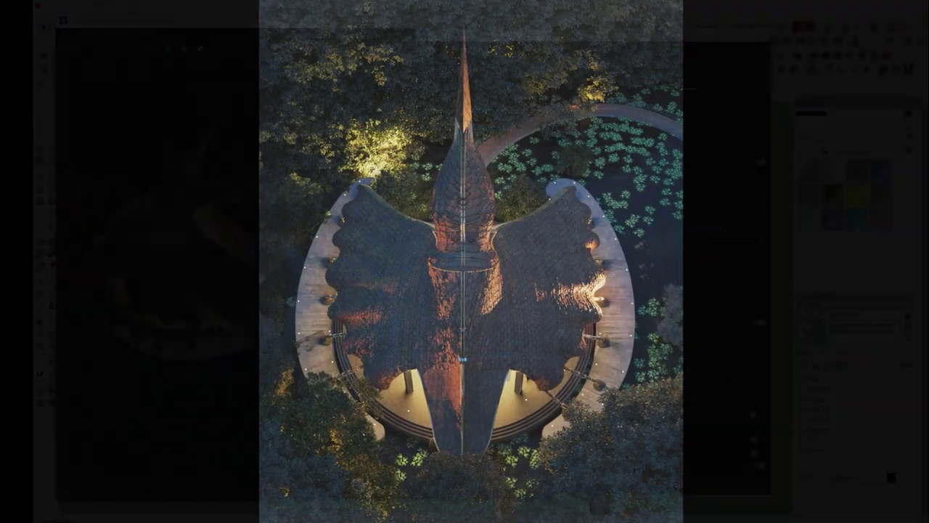